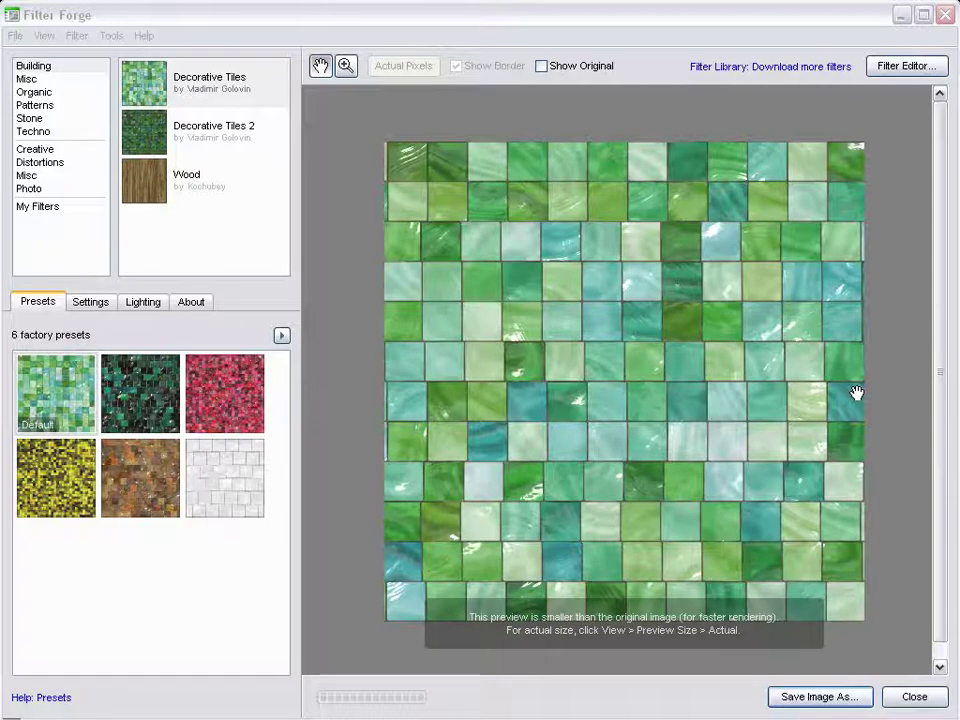
Step: Create a new 1024 by 1024 pixel image with a white fill
click(13, 36)
click(24, 55)
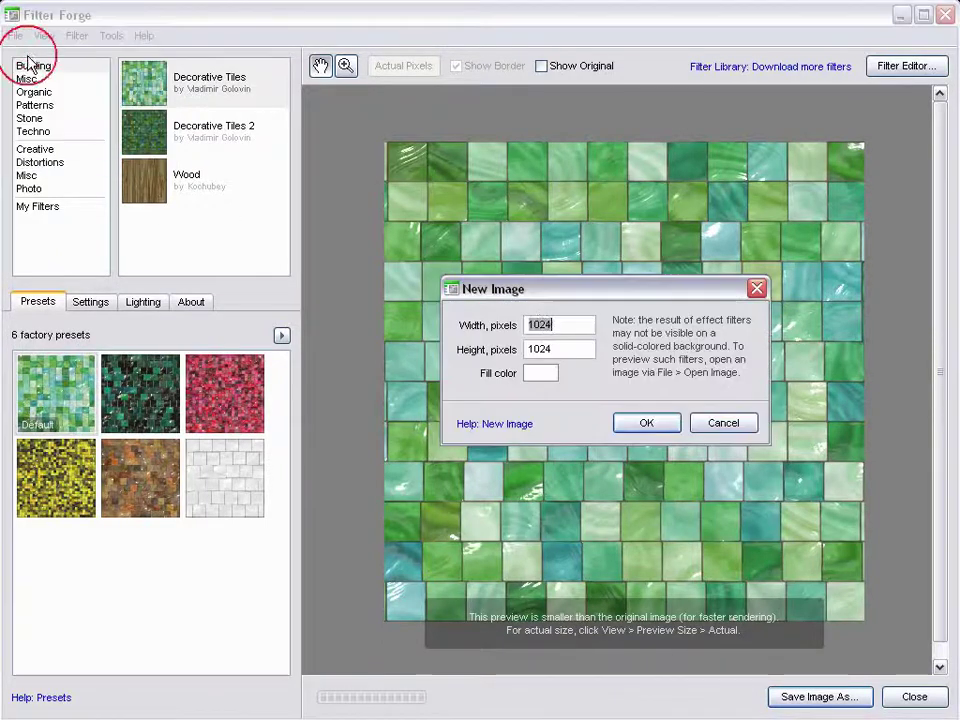
click(570, 324)
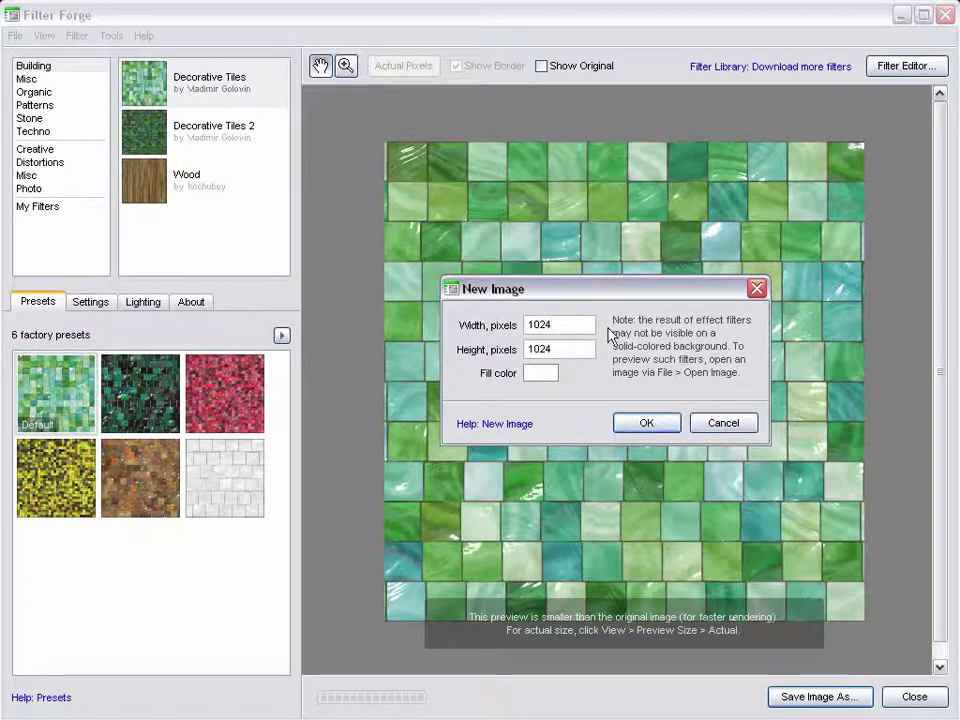
click(646, 422)
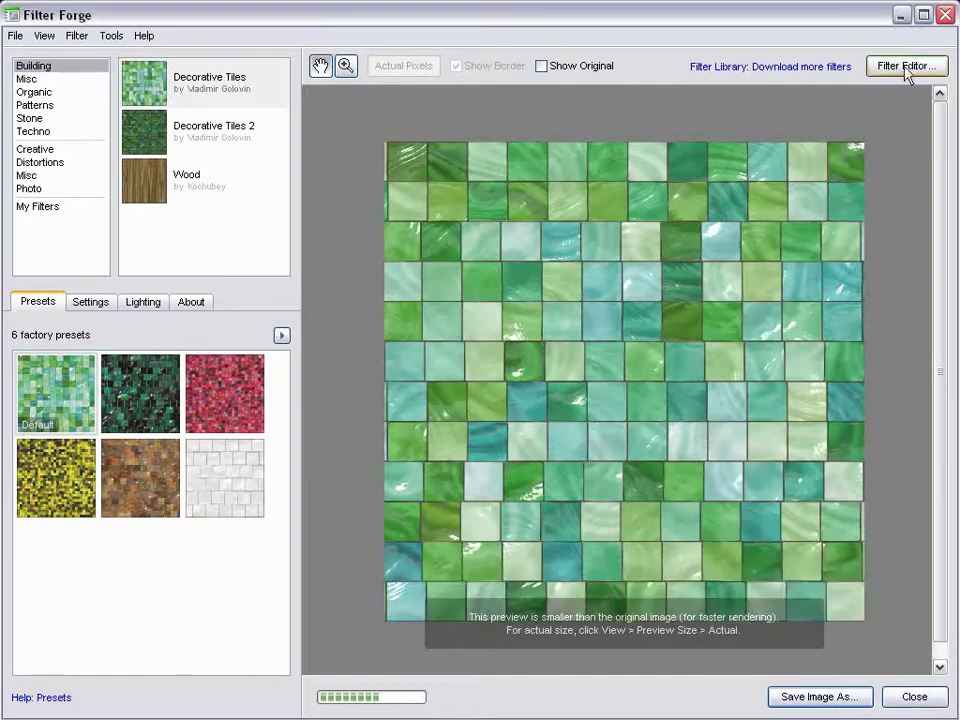
Step: Start a new filter in the Filter Editor and dismiss the pan and zoom tip
click(905, 68)
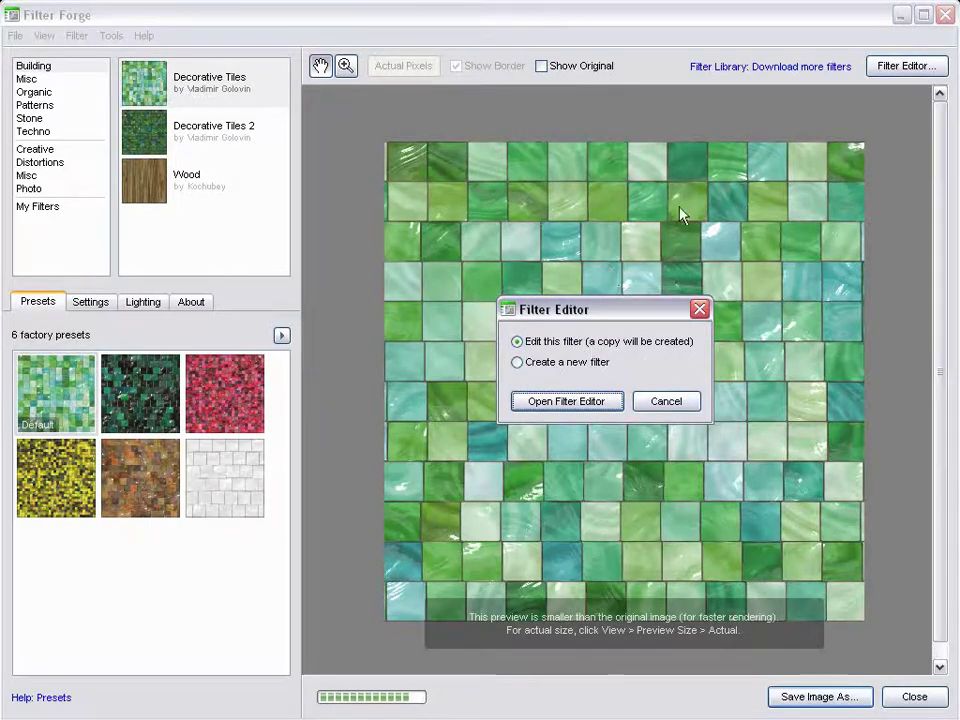
click(520, 362)
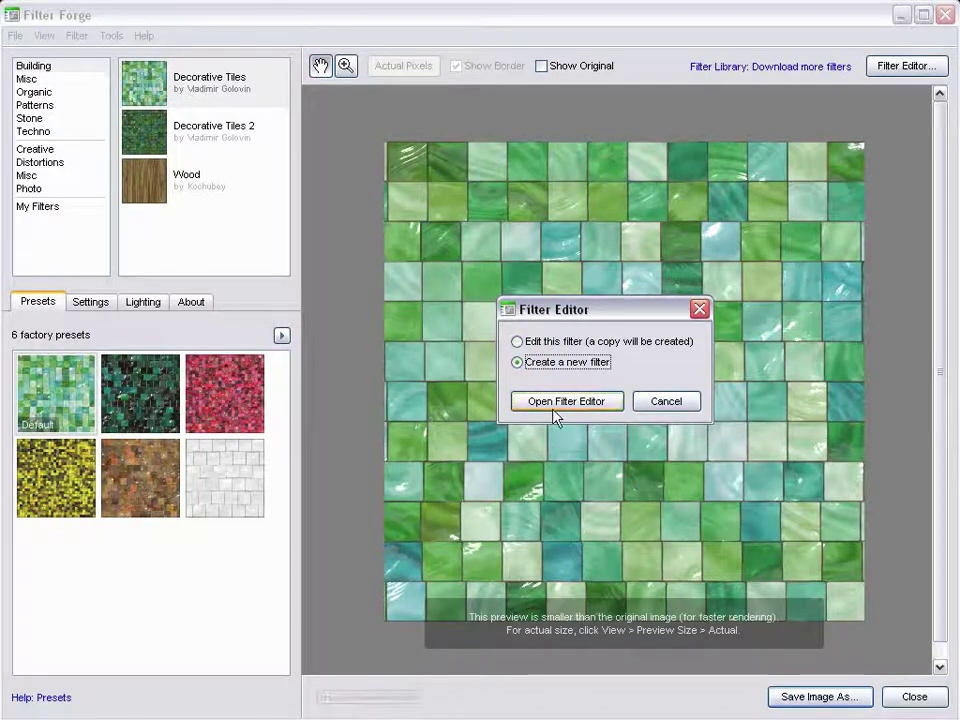
click(594, 403)
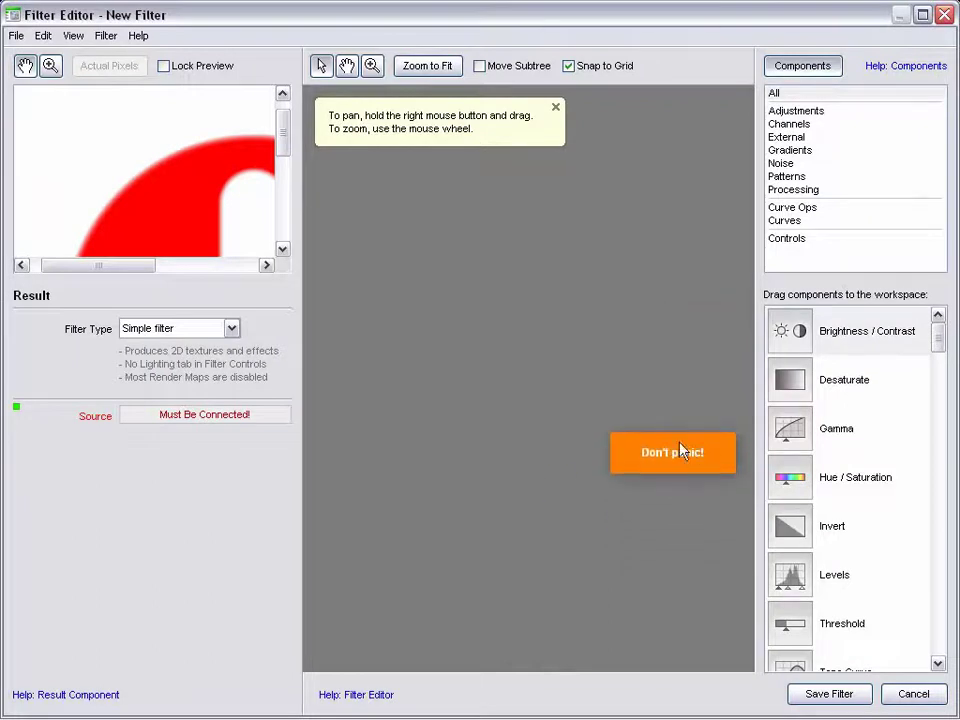
click(556, 109)
Step: Set the Result component's filter type to Surface and move the component aside to free workspace for its inputs
drag(617, 377, 394, 357)
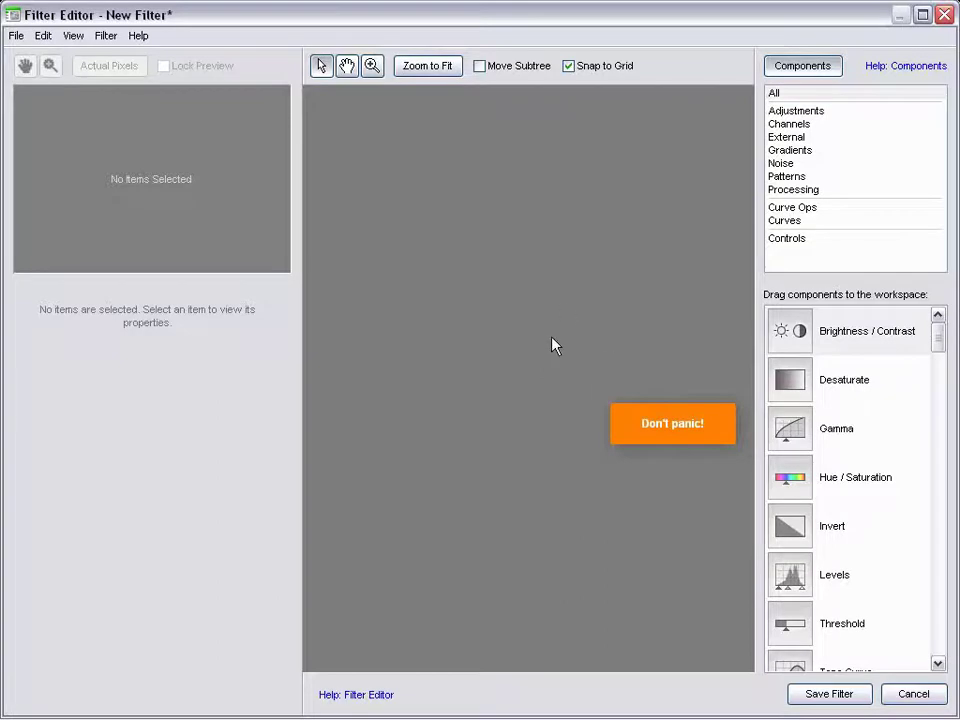
drag(936, 339, 936, 467)
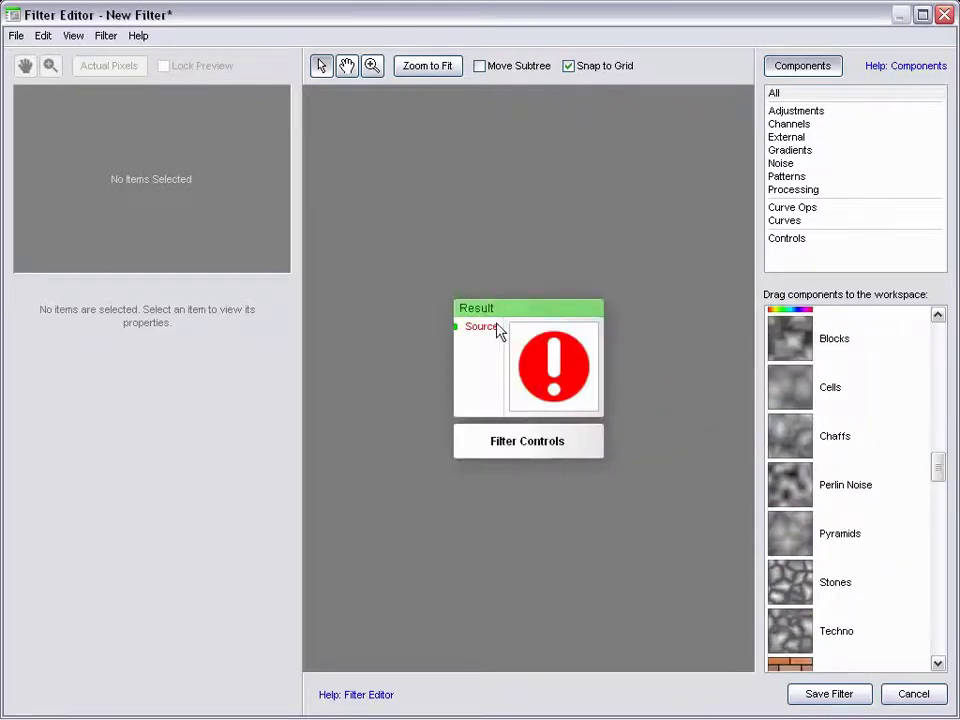
click(545, 354)
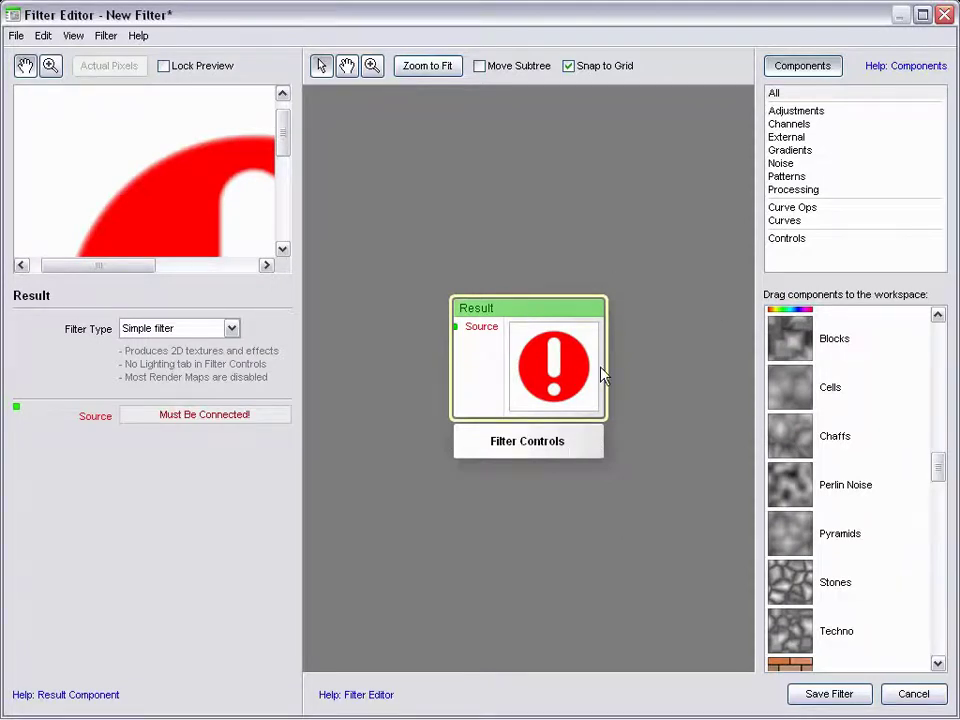
click(230, 328)
click(190, 362)
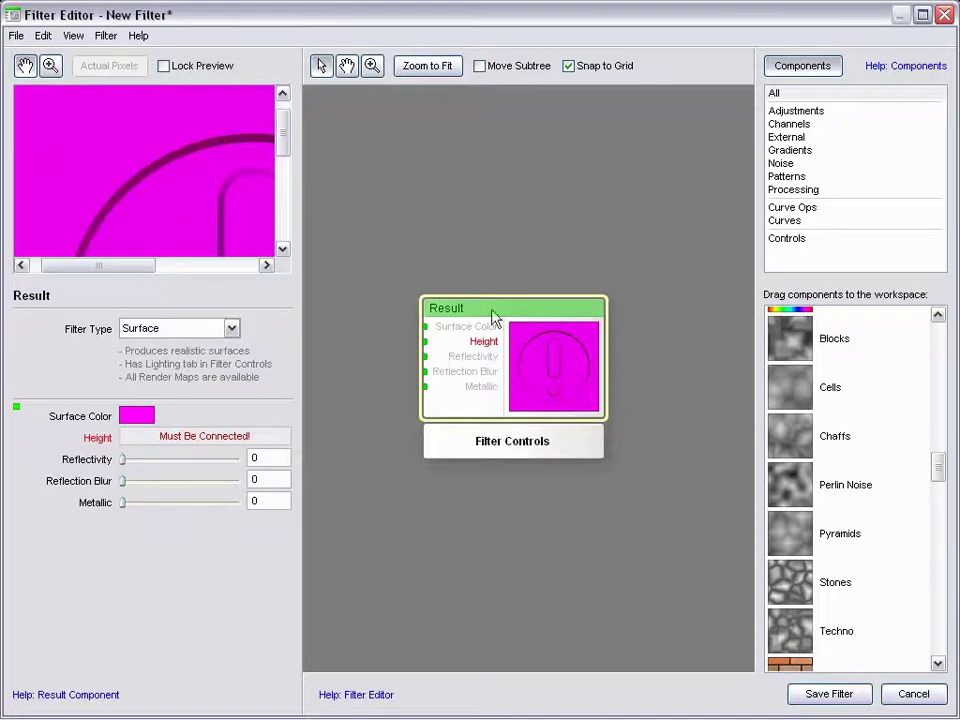
drag(518, 362, 638, 362)
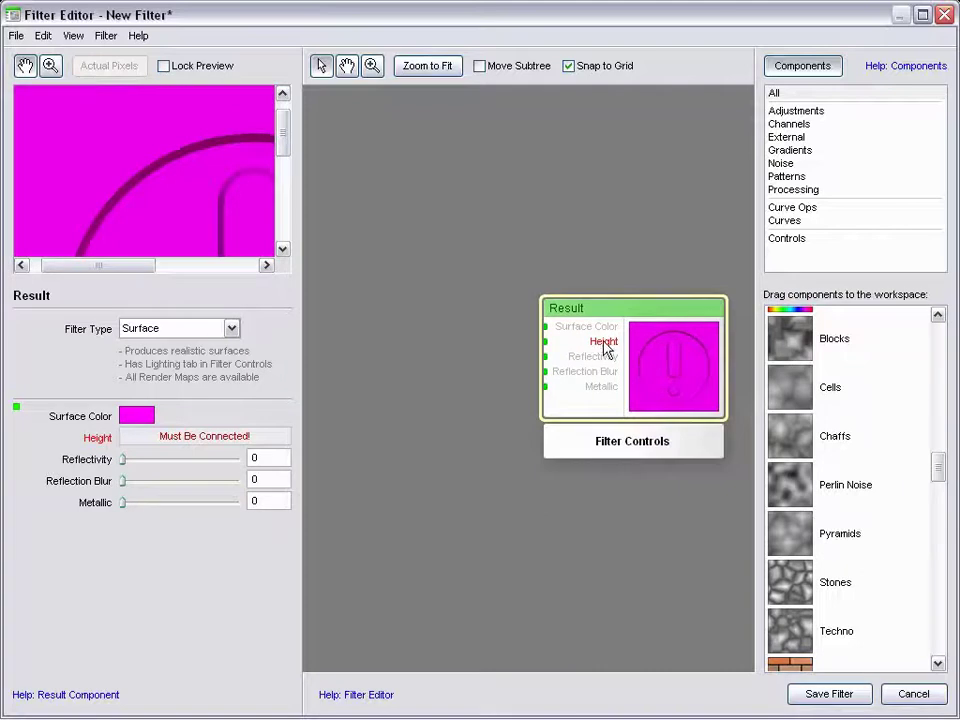
Step: Add a Bricks component to the workspace, connect its output to the Result's Height input, and select Result to preview it
mouse_move(938, 467)
mouse_down()
mouse_move(940, 435)
mouse_move(938, 489)
mouse_up()
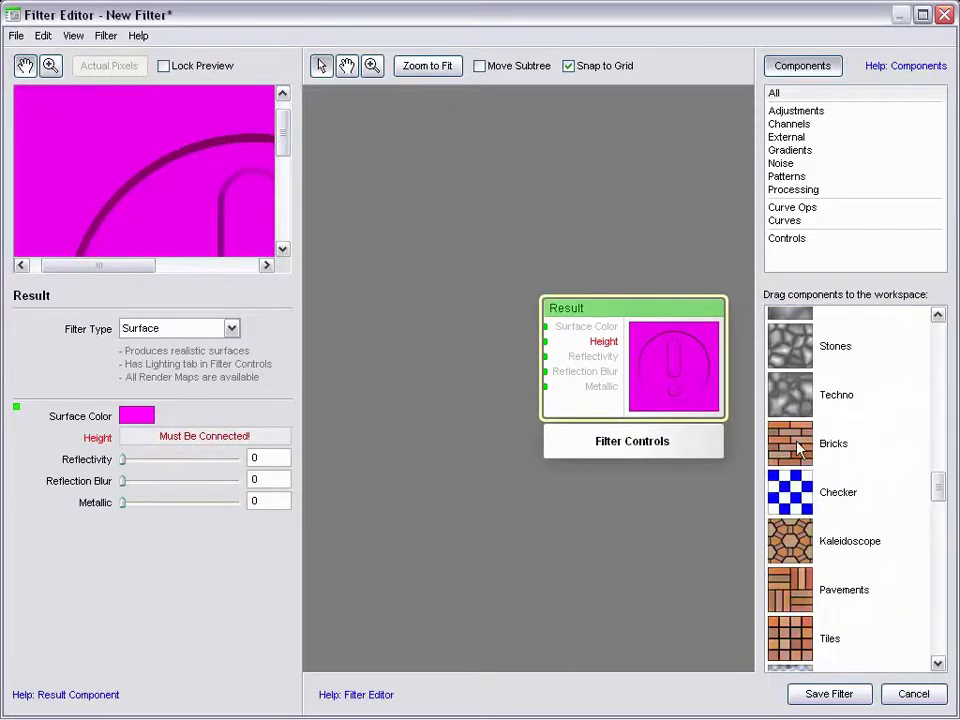
drag(800, 453, 437, 342)
drag(370, 288, 370, 288)
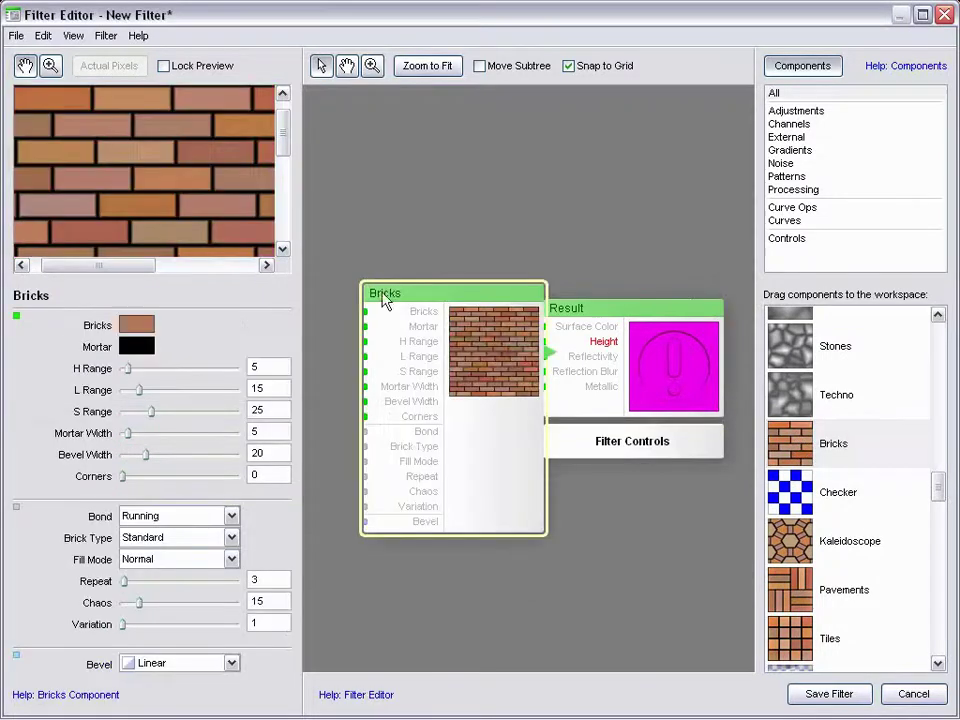
drag(574, 324, 663, 287)
drag(537, 280, 480, 287)
drag(565, 377, 522, 381)
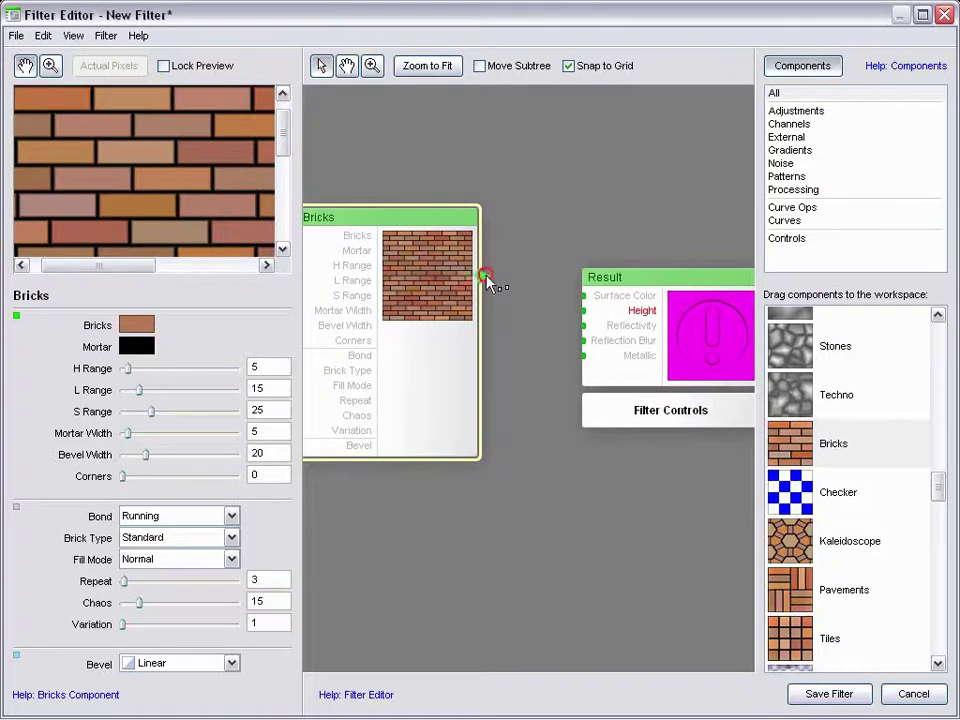
drag(537, 328, 580, 311)
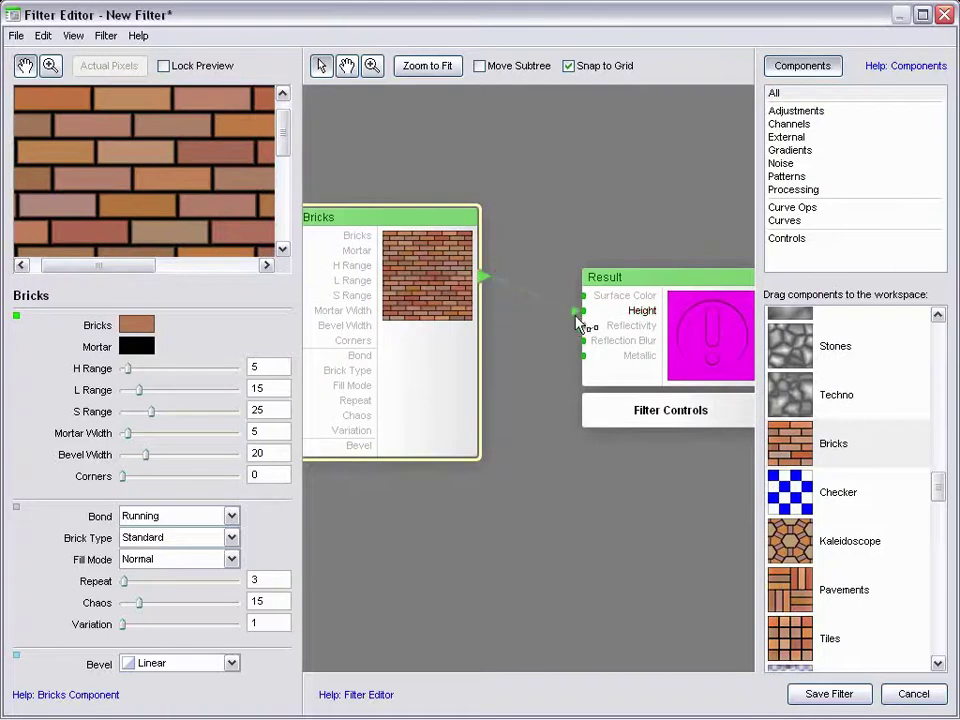
click(714, 331)
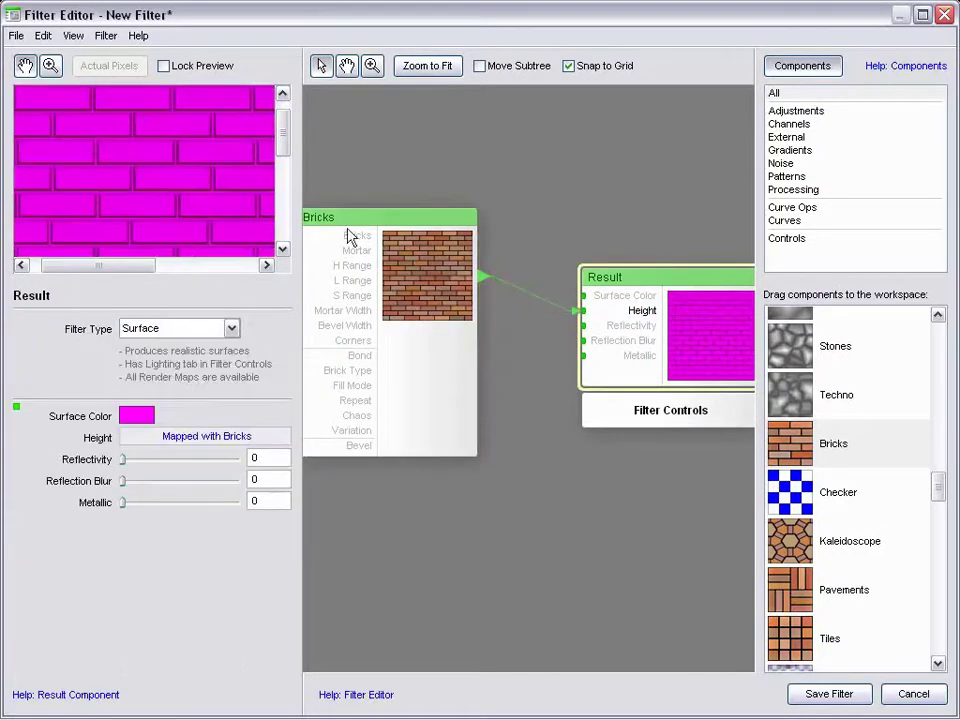
Step: Add a Perlin Noise component beside Bricks and connect it to the Corners input of Bricks
drag(448, 343, 664, 390)
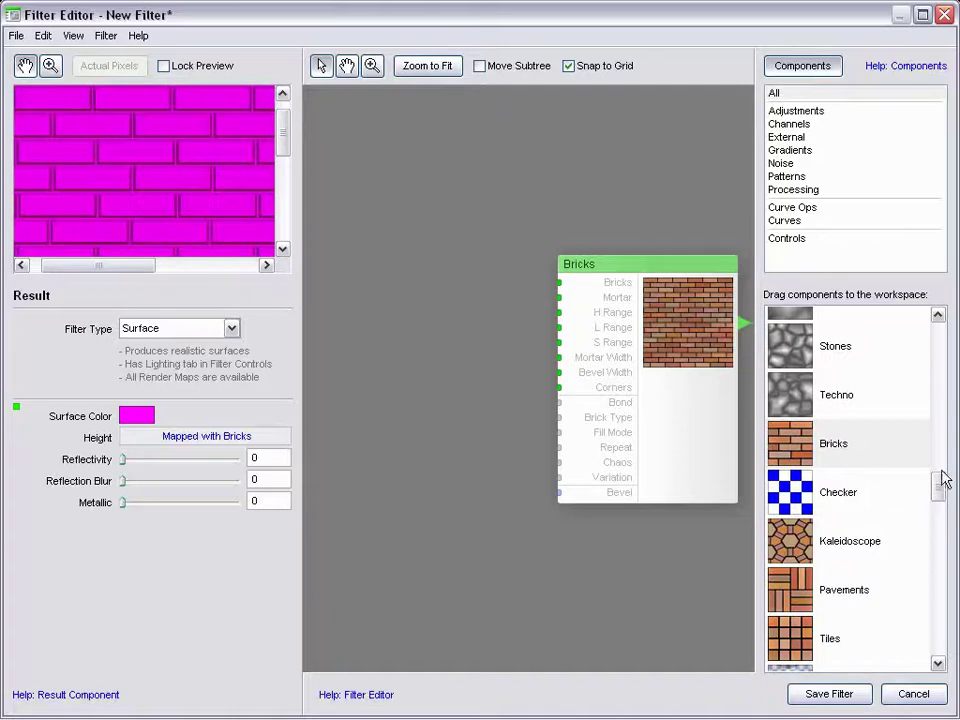
drag(937, 486, 940, 470)
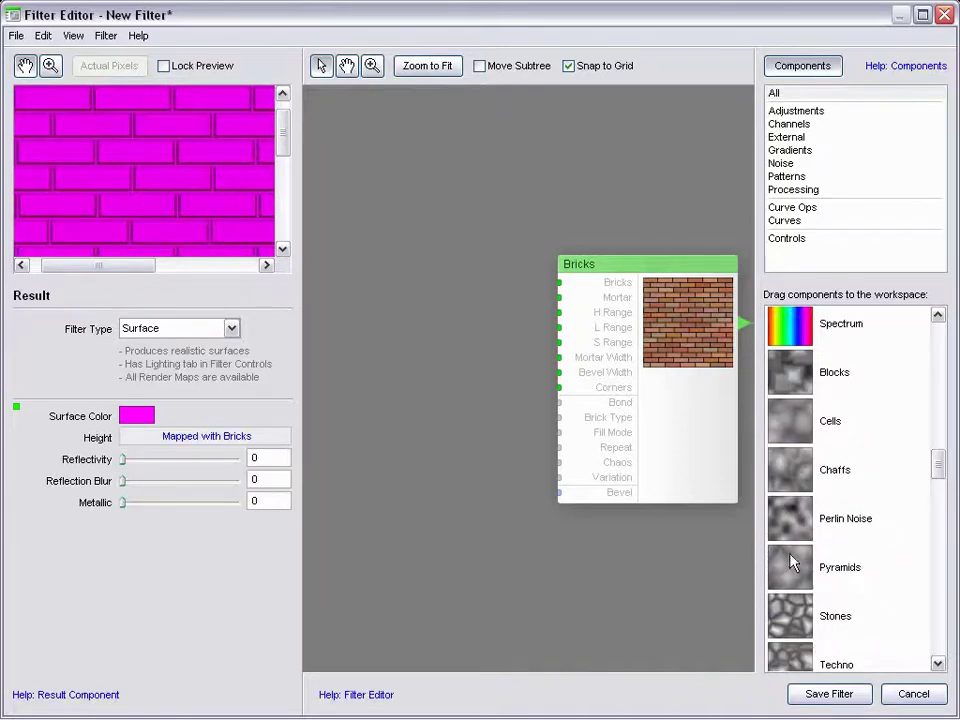
drag(797, 521, 411, 319)
drag(527, 369, 437, 284)
drag(507, 296, 555, 388)
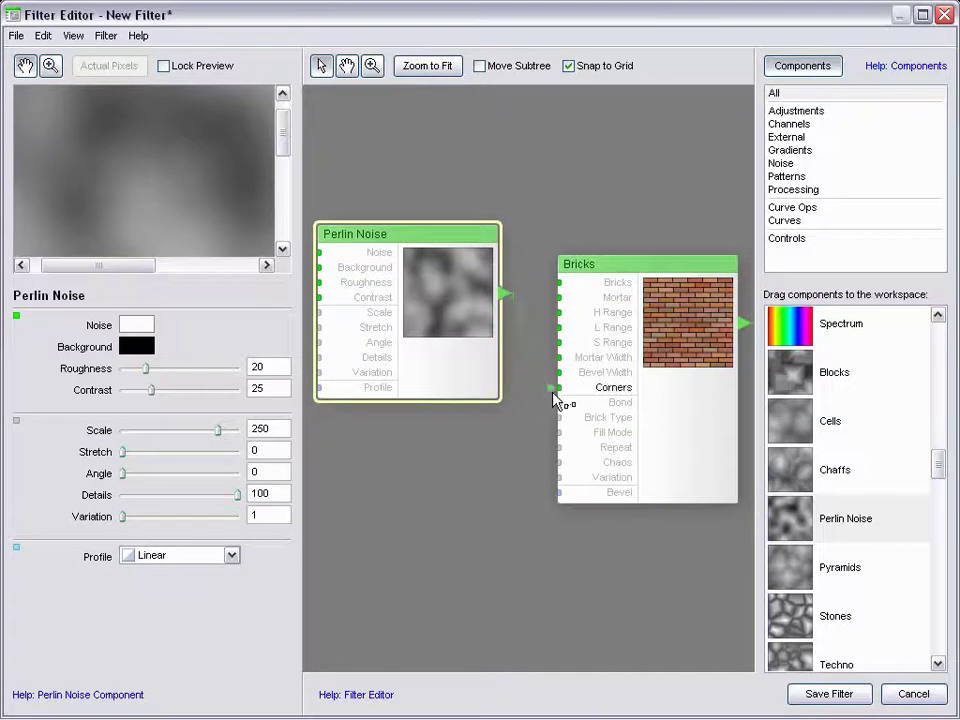
click(680, 328)
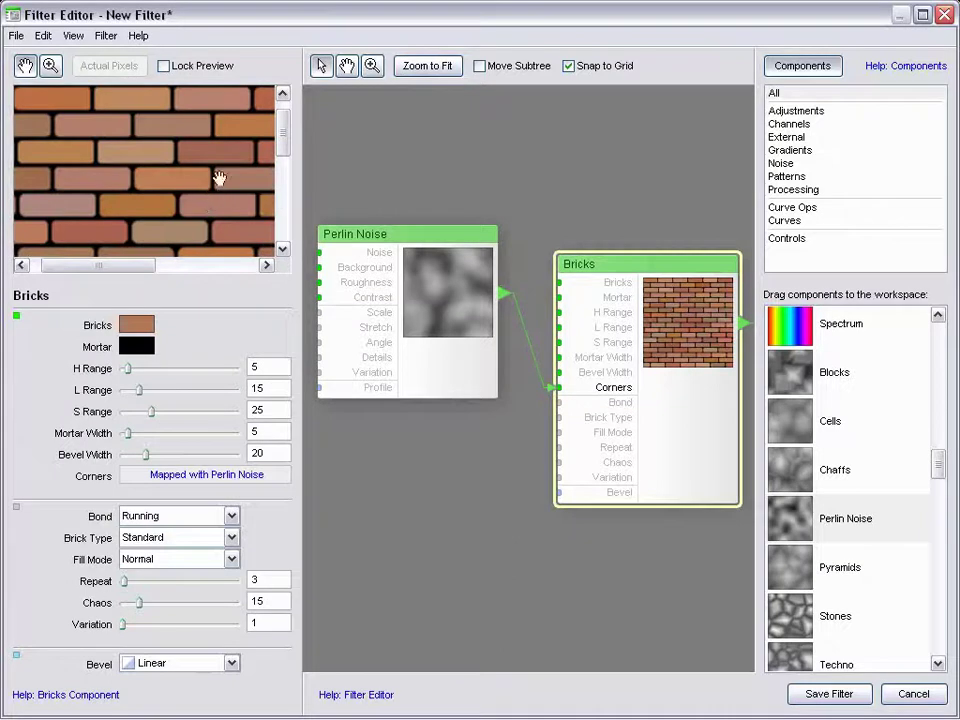
Step: Set the Perlin Noise roughness to 74, contrast to 47 and scale to 207, and preview Bricks
click(446, 296)
drag(146, 368, 178, 398)
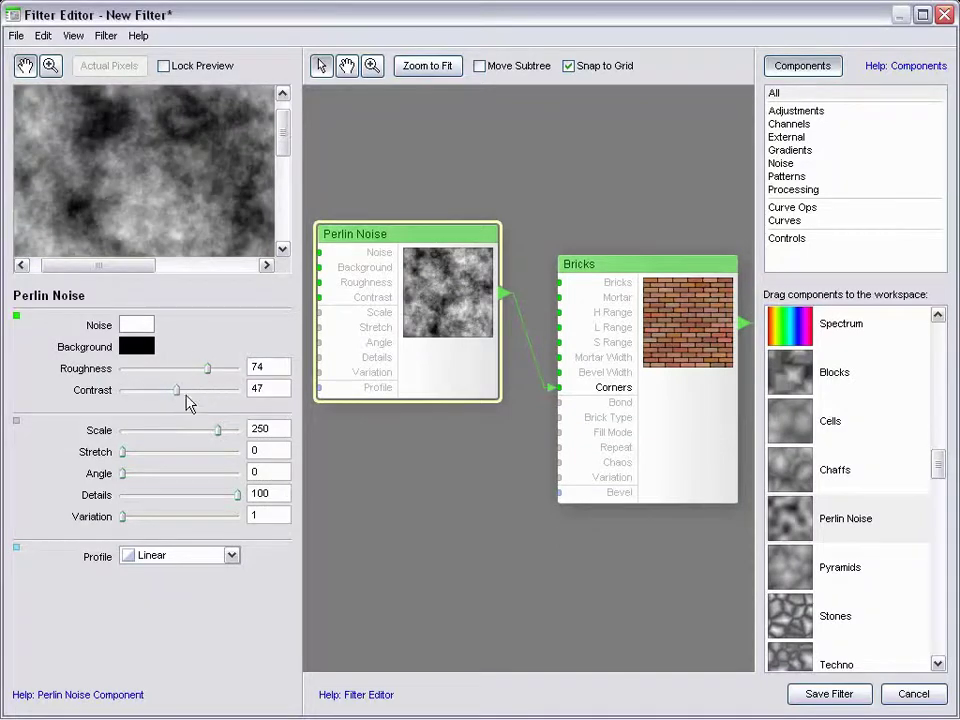
drag(221, 440, 204, 439)
click(575, 268)
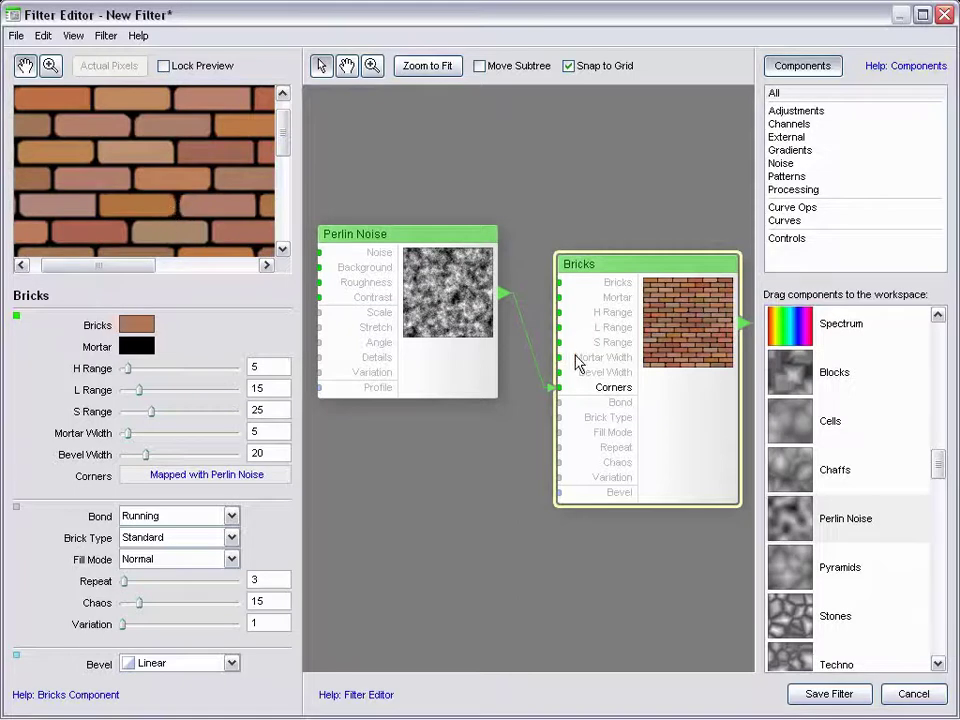
Step: Try Perlin Noise as the map for the Mortar Width and Bevel Width of Bricks, and remove the test connection
drag(462, 250, 446, 379)
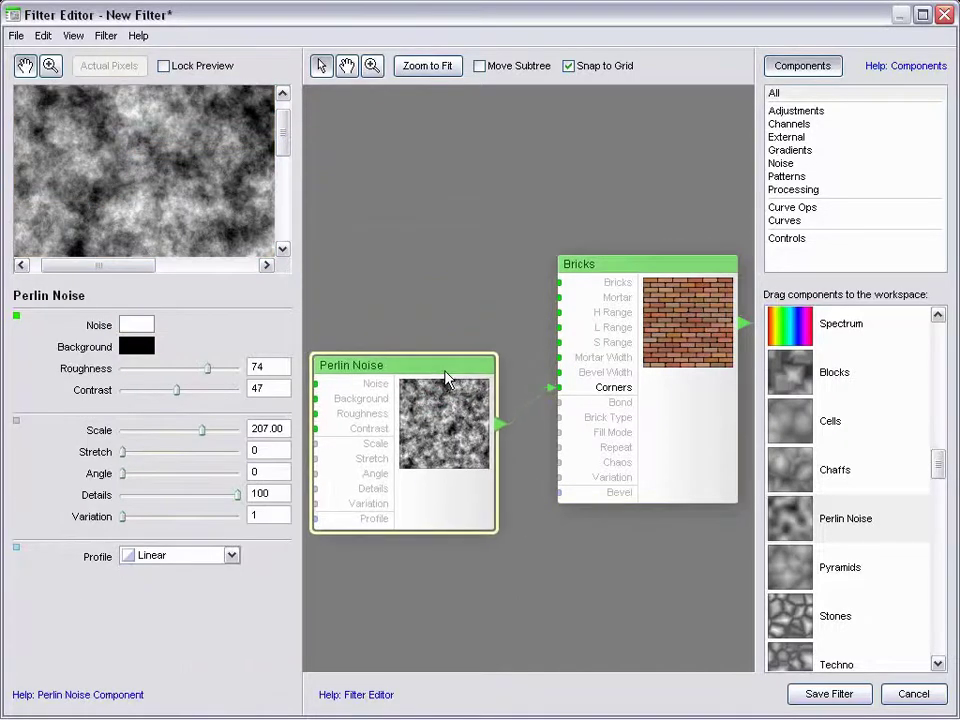
mouse_move(514, 407)
mouse_down()
mouse_move(514, 364)
mouse_move(541, 370)
mouse_move(546, 382)
mouse_move(551, 365)
mouse_move(575, 358)
mouse_up()
click(622, 308)
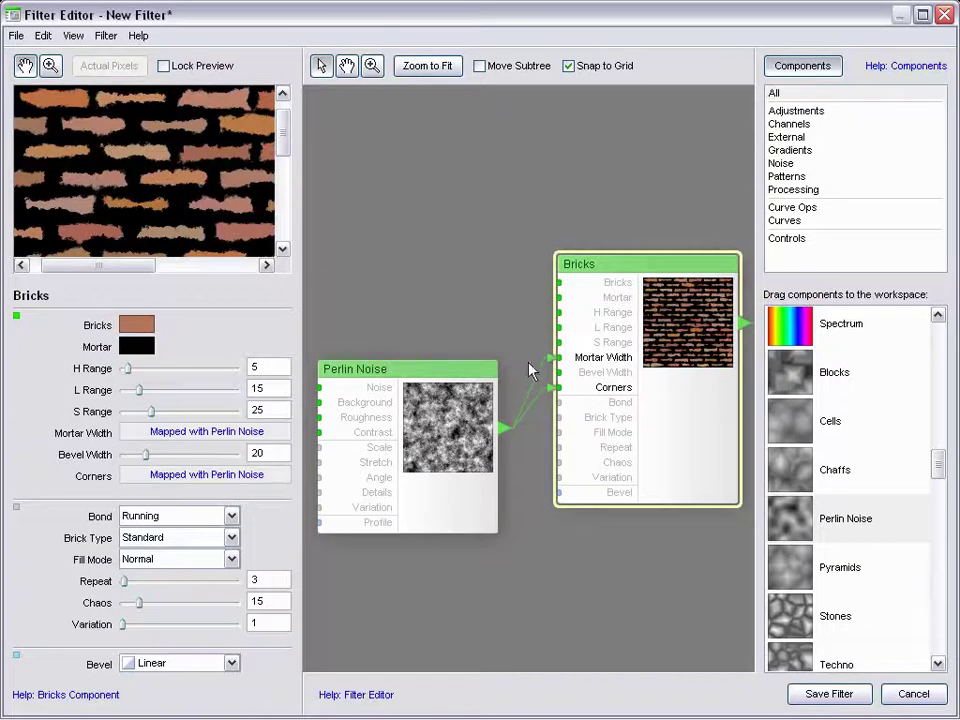
mouse_move(558, 358)
mouse_down()
mouse_move(540, 370)
mouse_move(558, 374)
mouse_up()
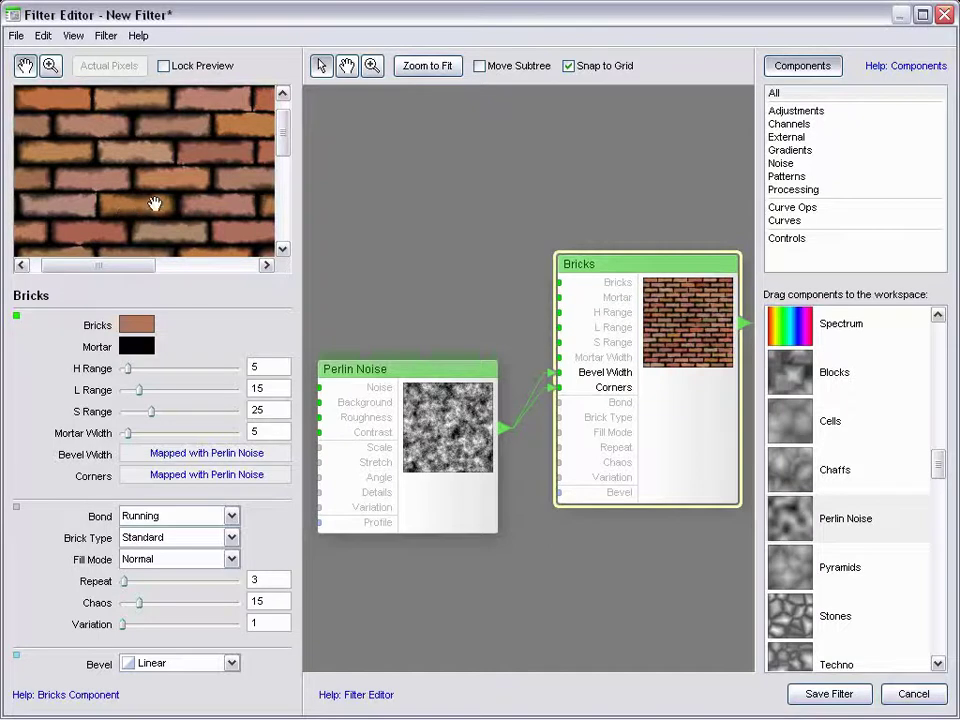
click(368, 423)
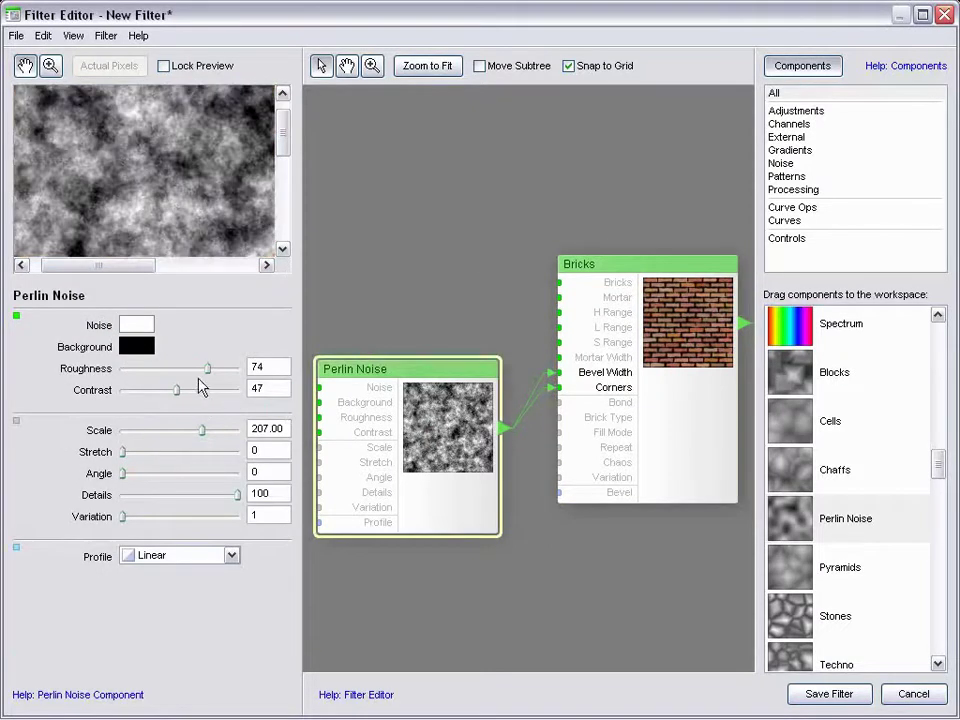
mouse_move(558, 373)
mouse_down()
mouse_move(553, 386)
mouse_move(546, 381)
mouse_up()
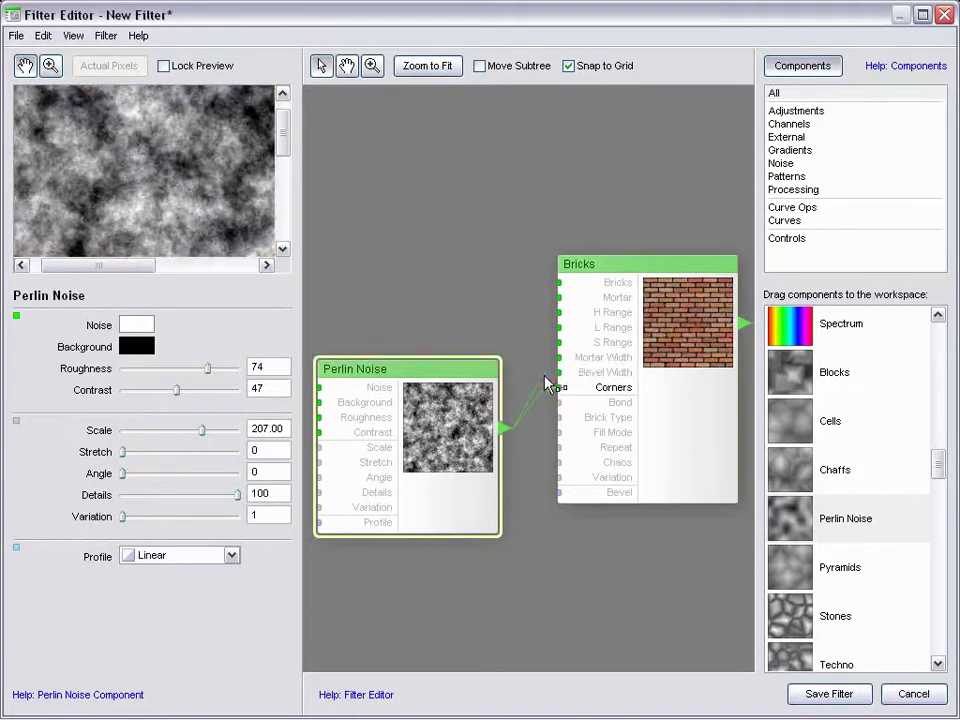
Step: Move Perlin Noise lower, add a Blocks component above it, and connect Blocks to the Bevel Width input of Bricks
drag(456, 368, 460, 473)
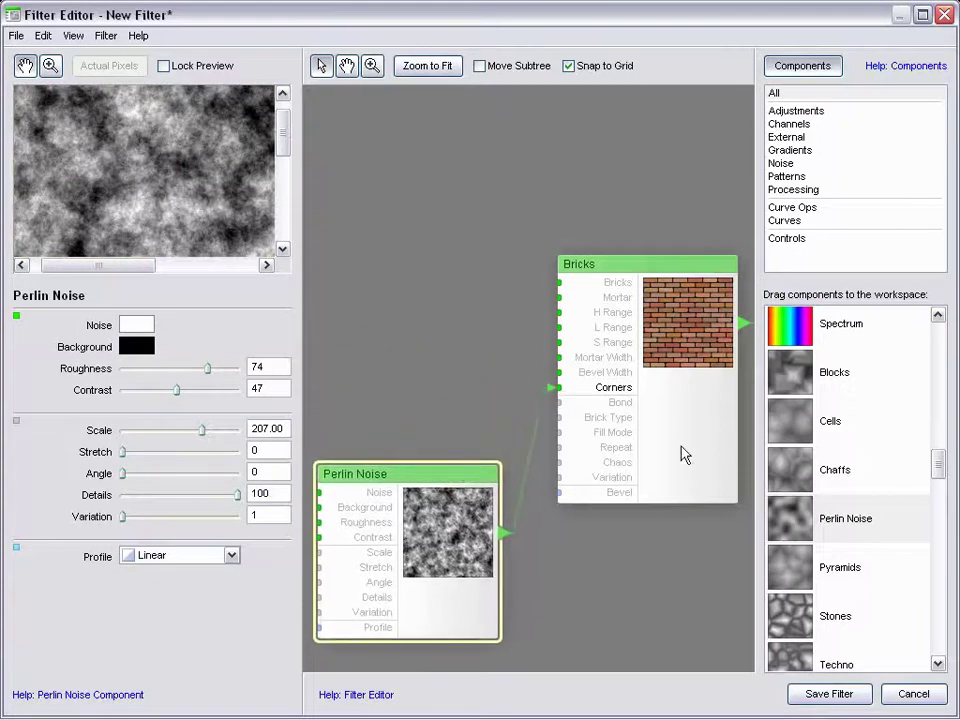
drag(810, 381, 412, 258)
drag(492, 309, 562, 375)
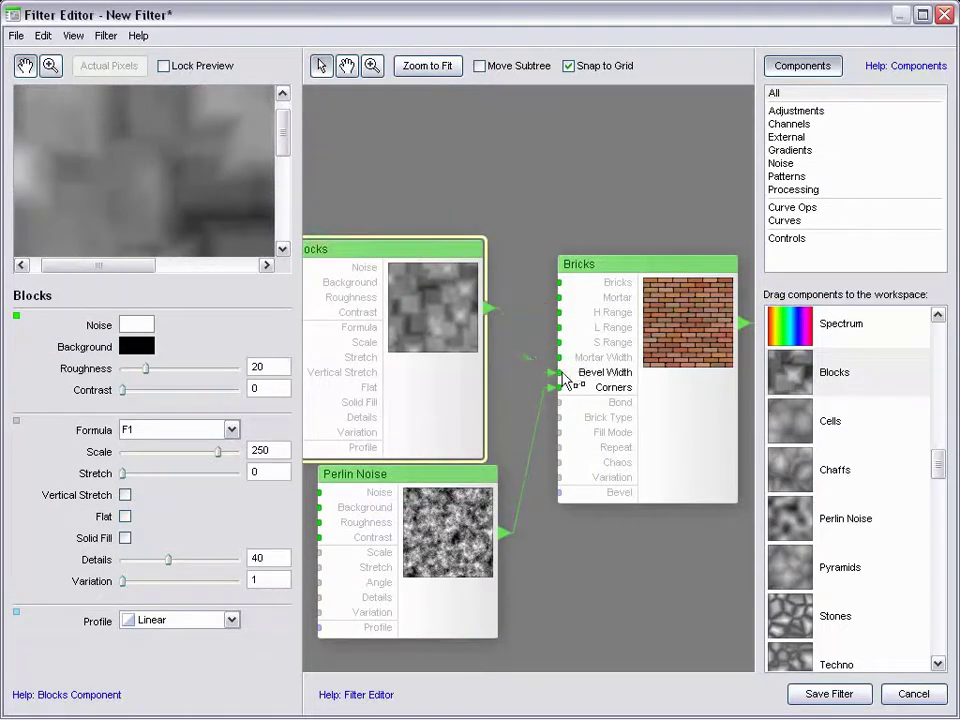
click(645, 345)
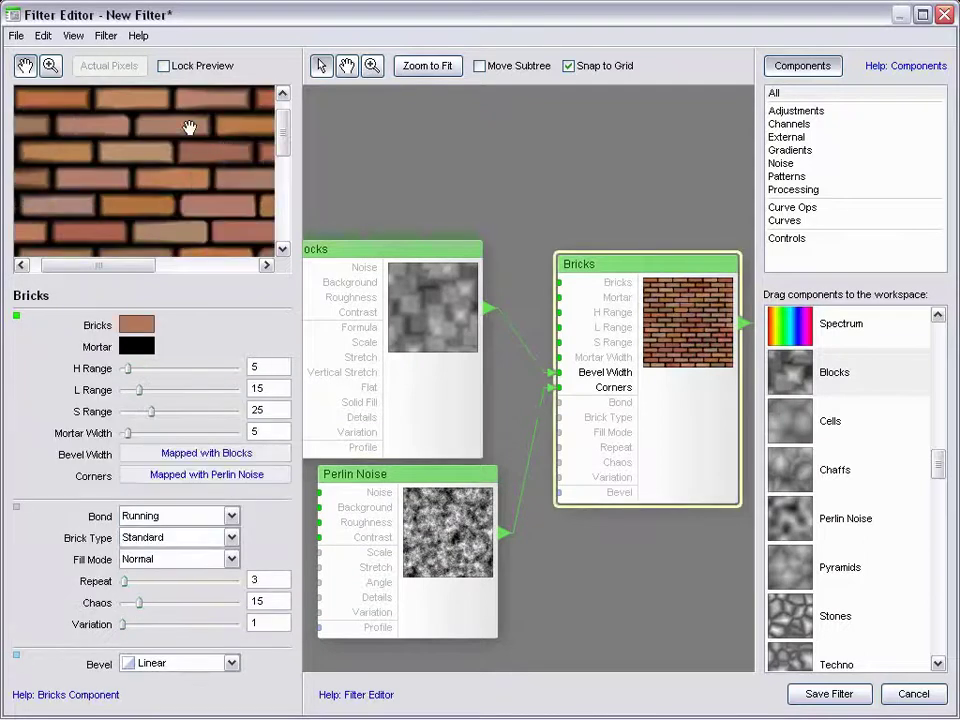
Step: Set the Blocks roughness to 63, contrast to 19 and scale to 87, and shift the component closer to Bricks
click(408, 297)
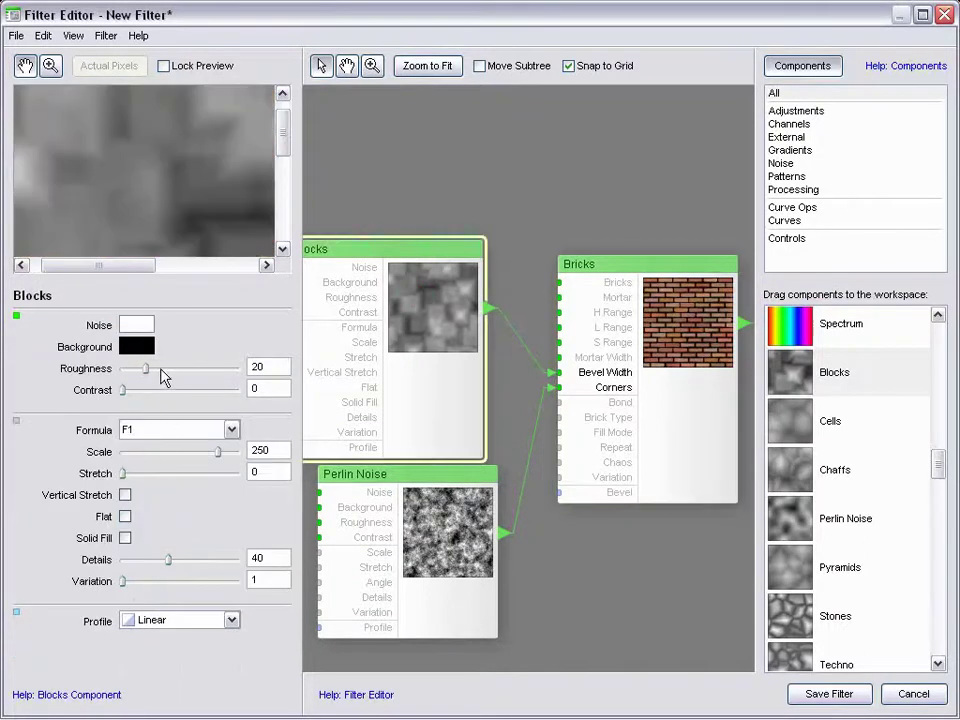
drag(146, 370, 195, 372)
drag(123, 390, 146, 395)
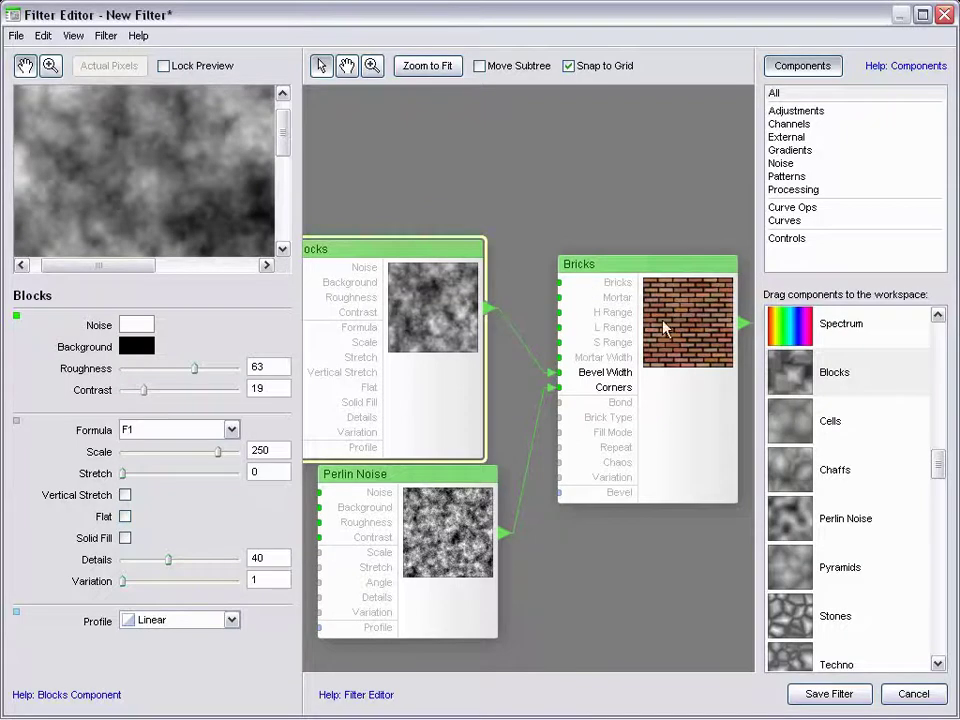
drag(215, 453, 155, 452)
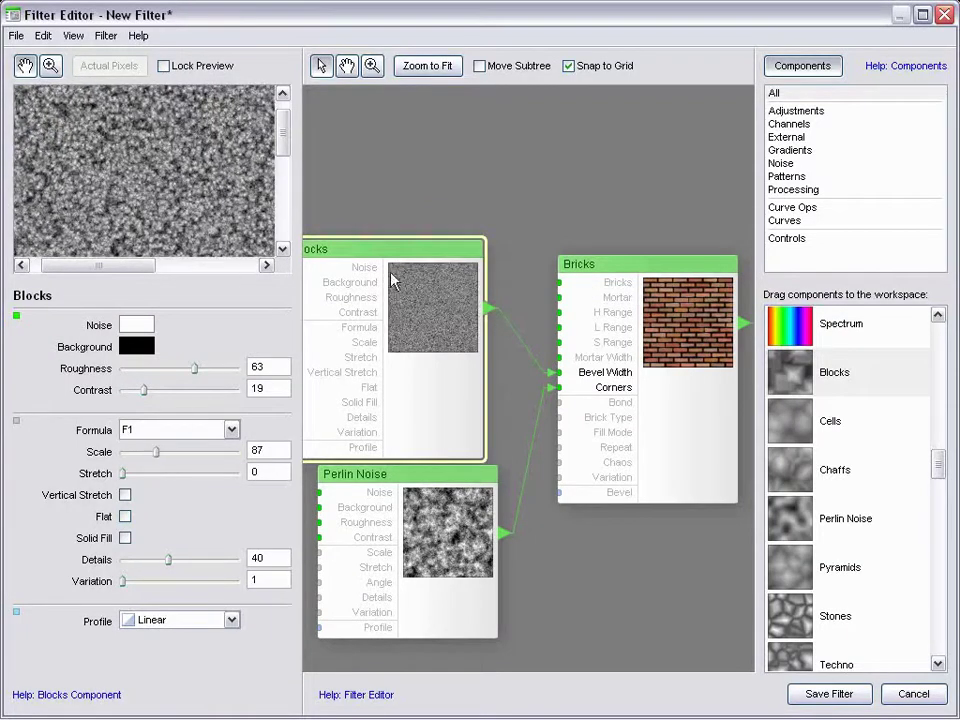
click(560, 285)
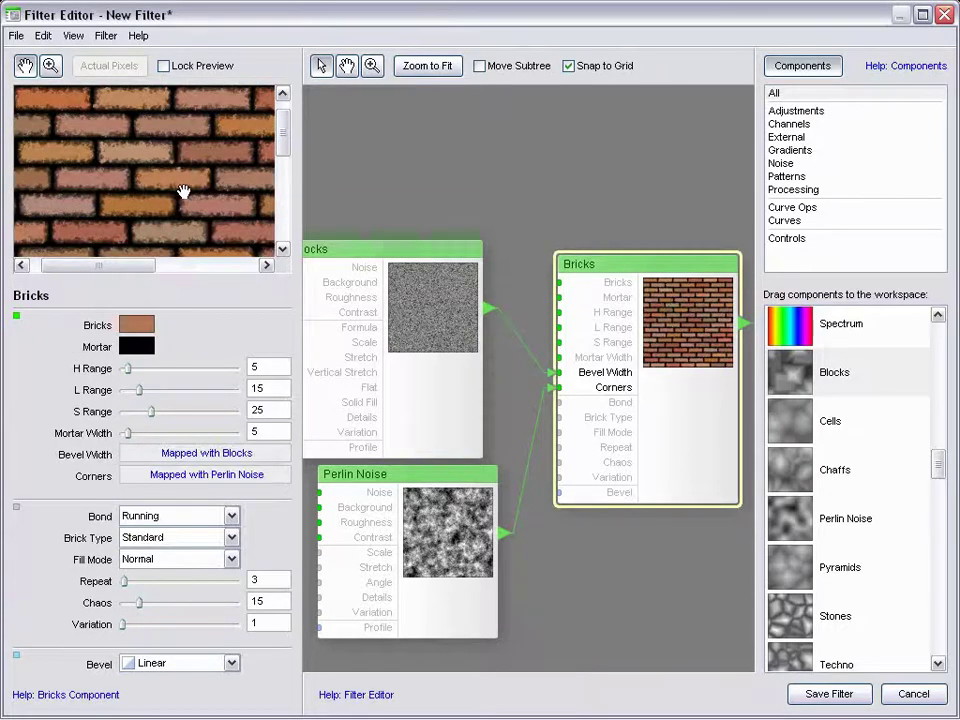
drag(406, 256, 433, 255)
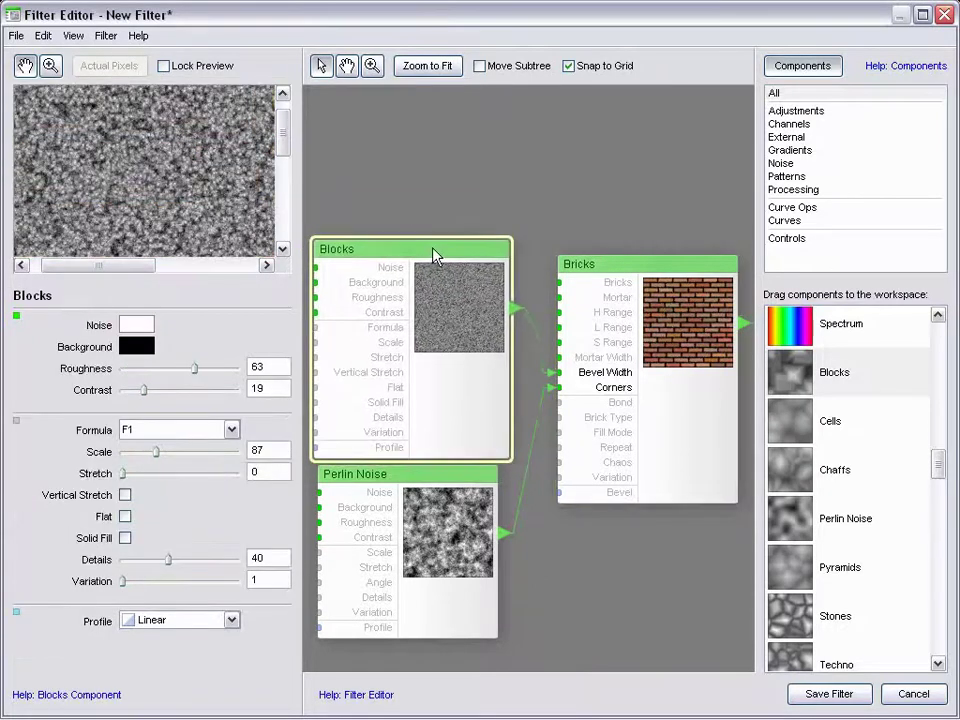
Step: Move the Perlin Noise component lower and place the Blocks component directly above it, below the level of Bricks
scroll(557, 318, down, 1)
scroll(557, 318, up, 1)
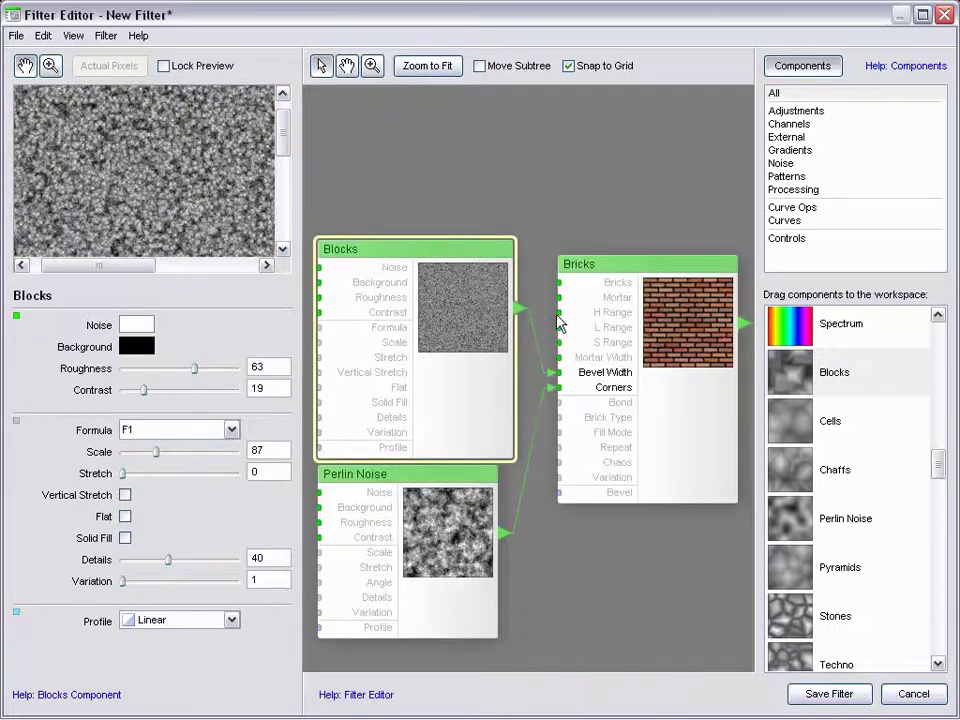
drag(657, 333, 685, 199)
drag(493, 345, 495, 480)
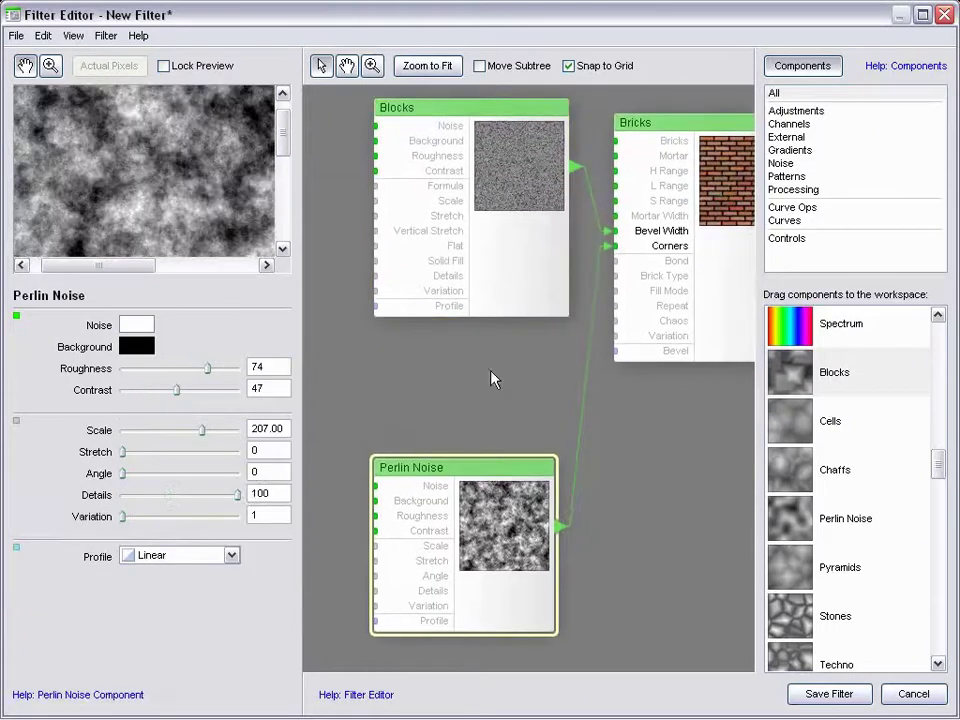
drag(468, 163, 477, 260)
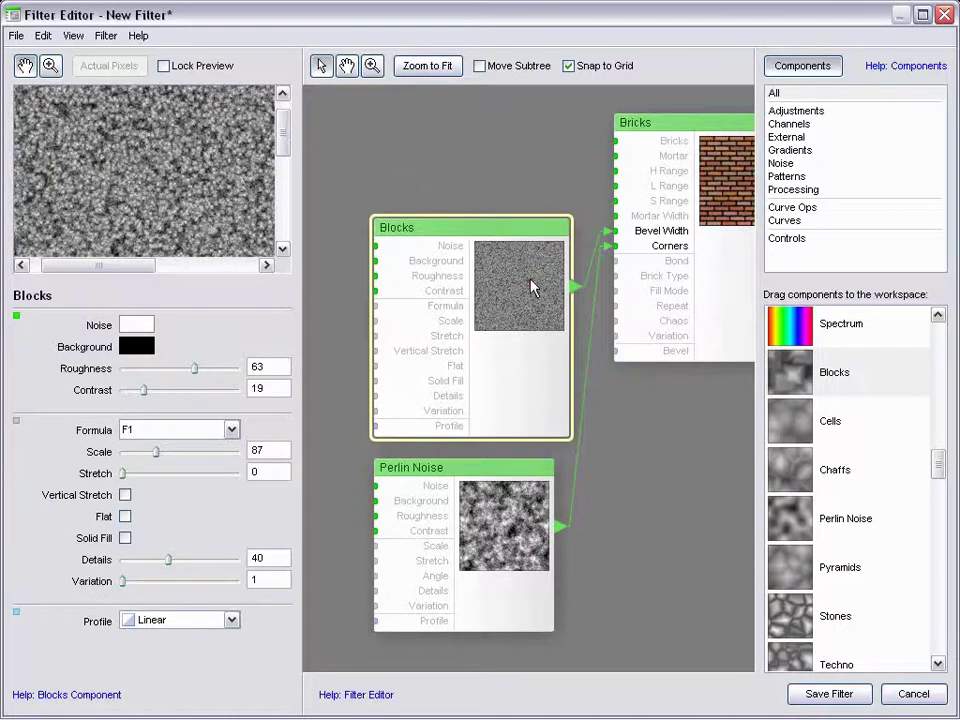
drag(530, 287, 520, 295)
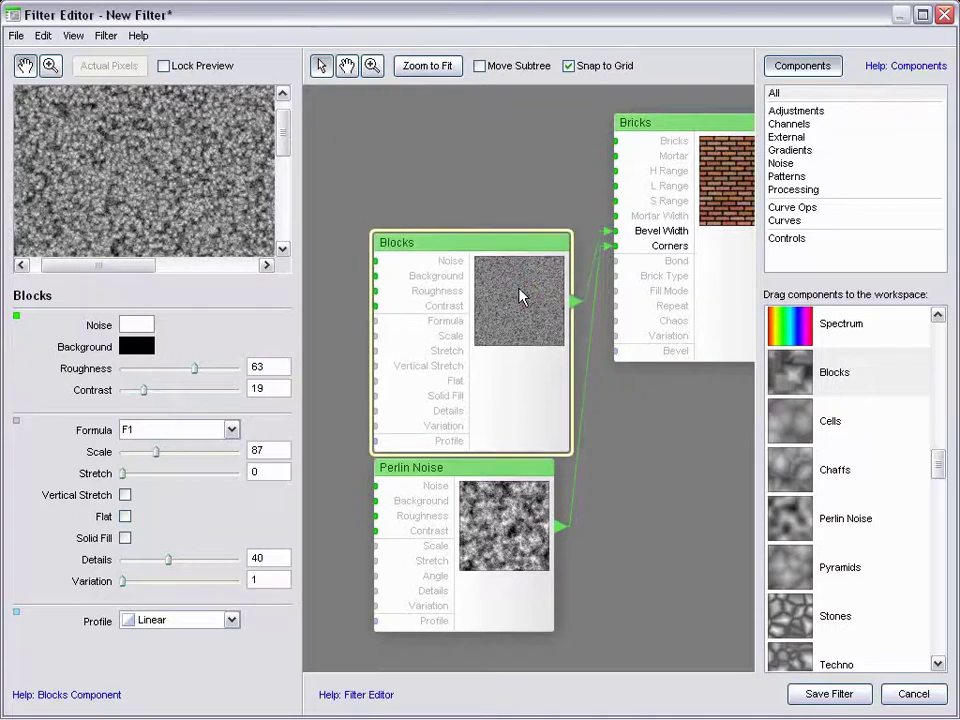
Step: Compare the previews of the Bricks component and the Result component
drag(678, 415, 608, 516)
click(678, 295)
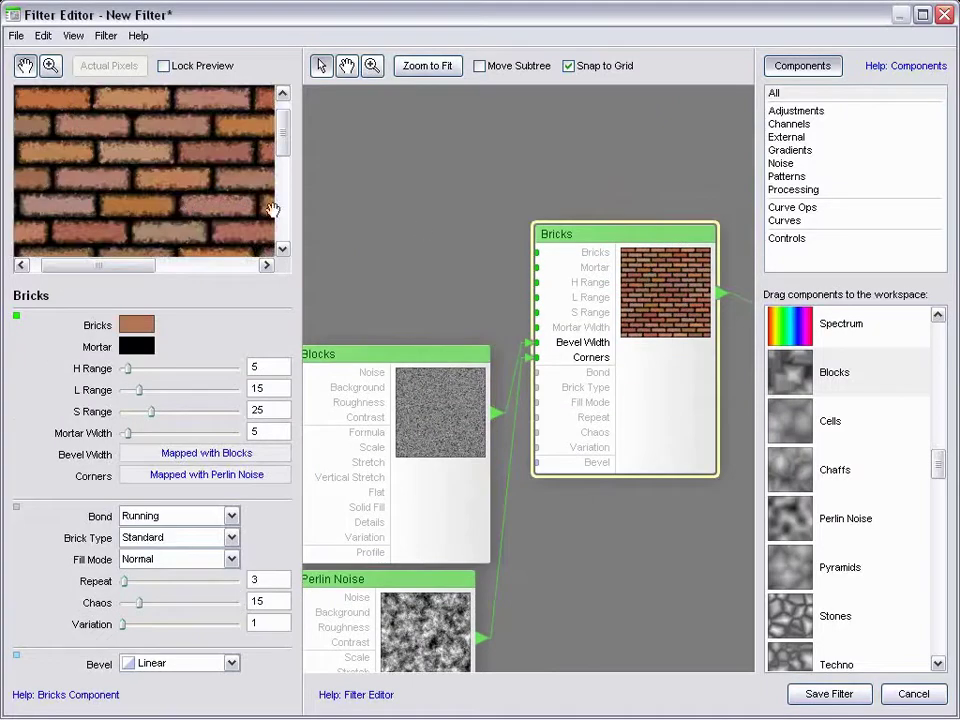
drag(650, 300, 311, 289)
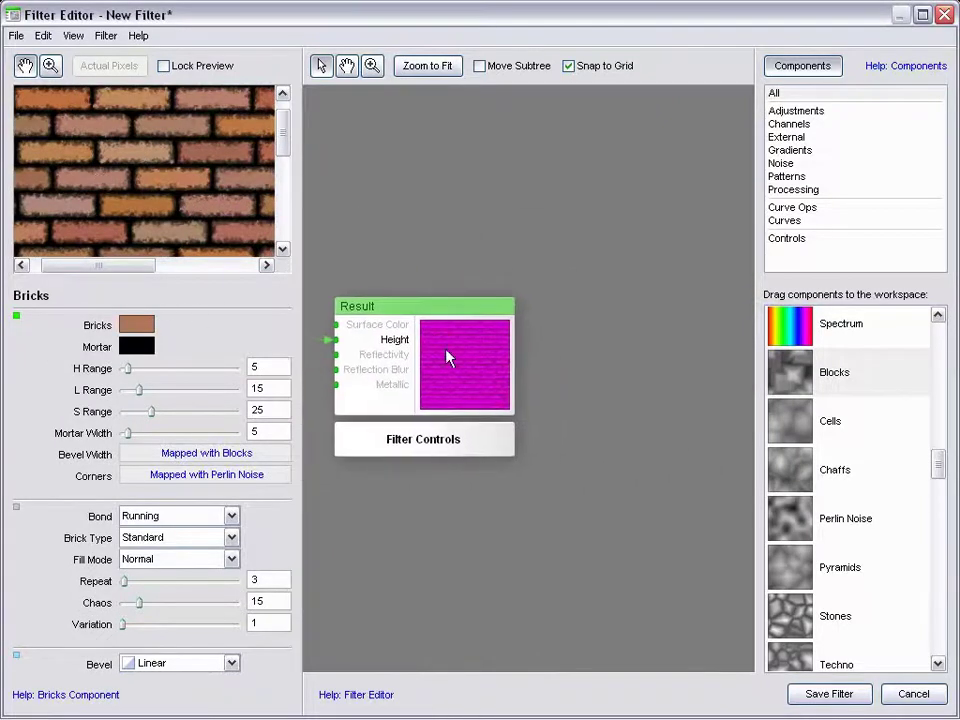
click(429, 339)
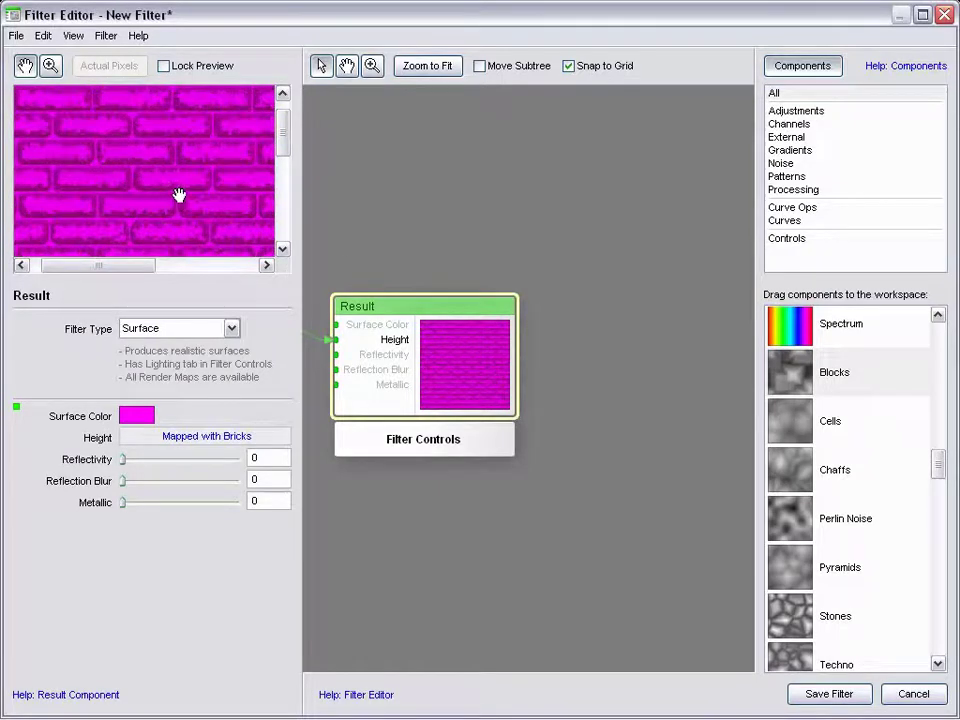
drag(422, 358, 636, 326)
click(420, 312)
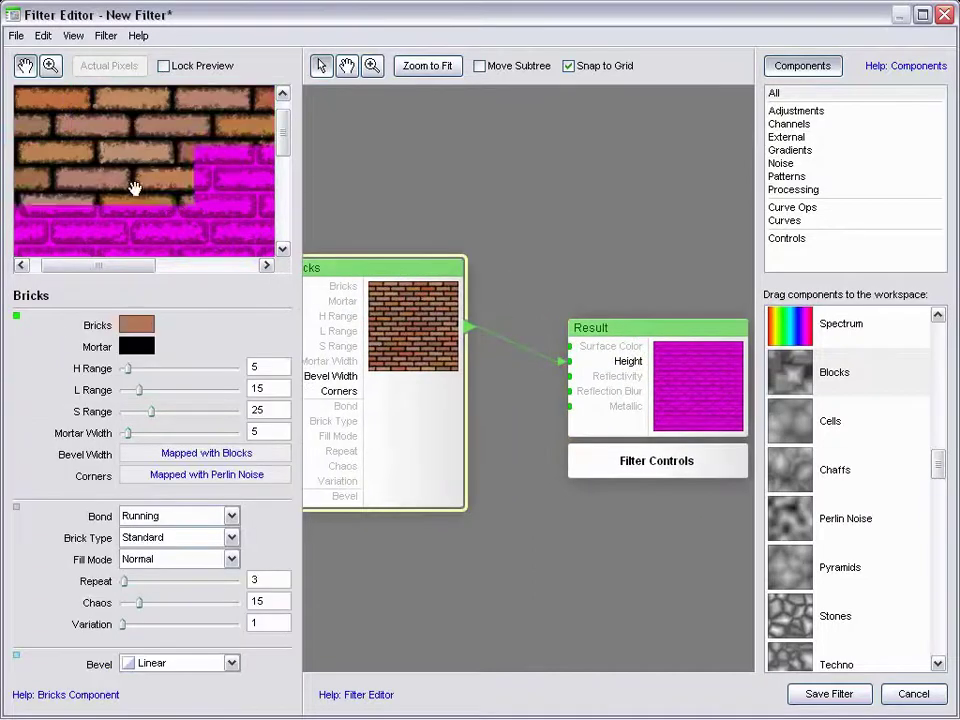
drag(431, 392, 626, 388)
Step: Set the Bricks bevel to Smooth, H Range to 2, L Range to 4, S Range to 0 and Mortar Width to 3
click(497, 333)
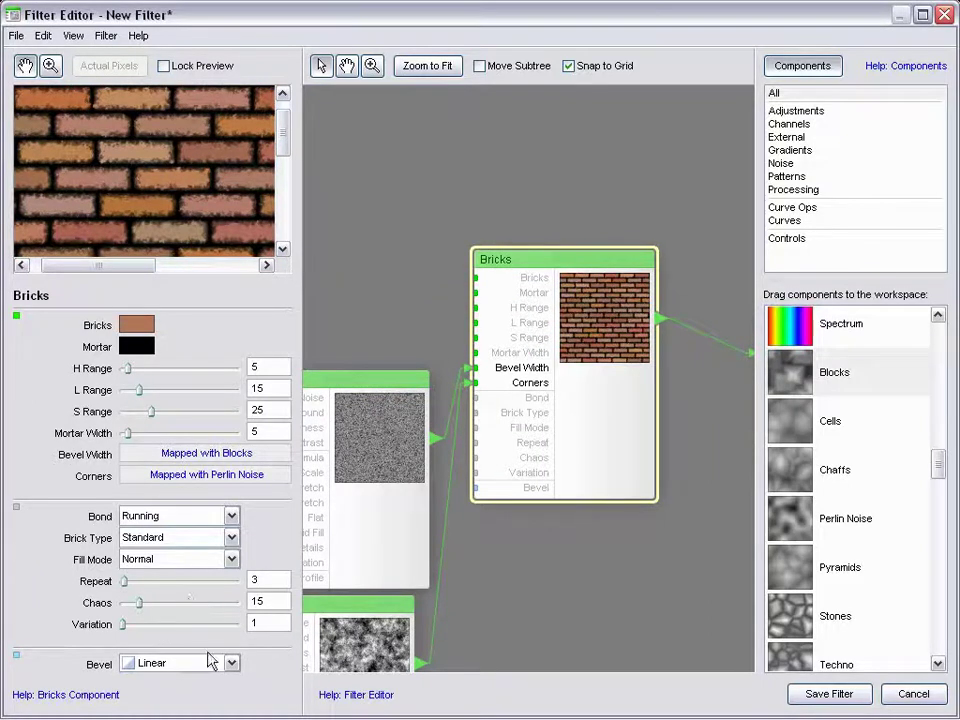
click(225, 664)
click(201, 694)
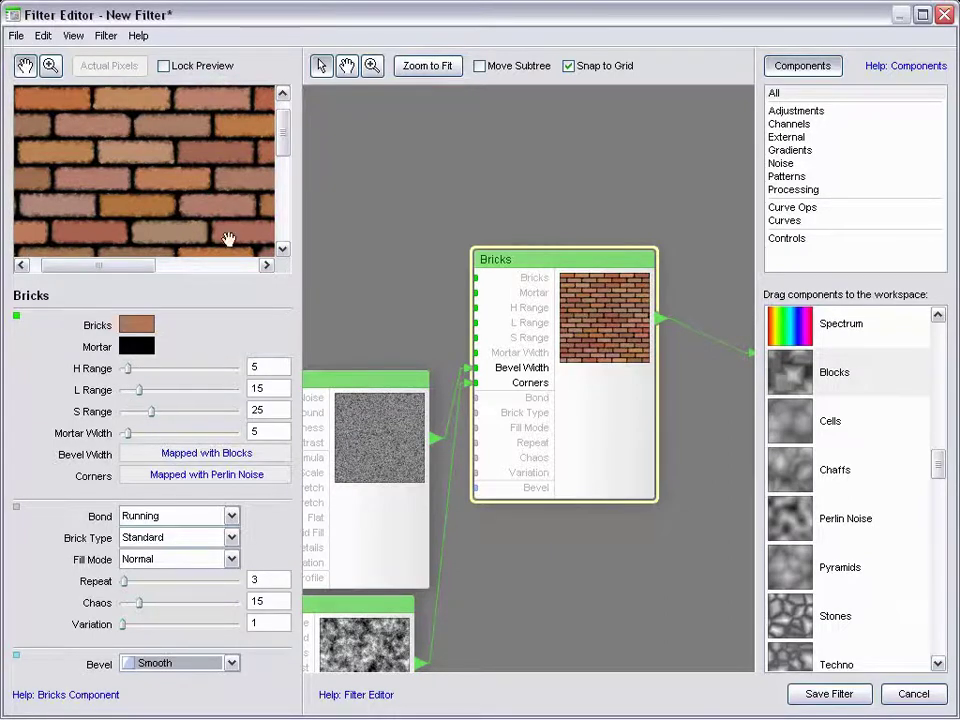
drag(129, 374, 125, 420)
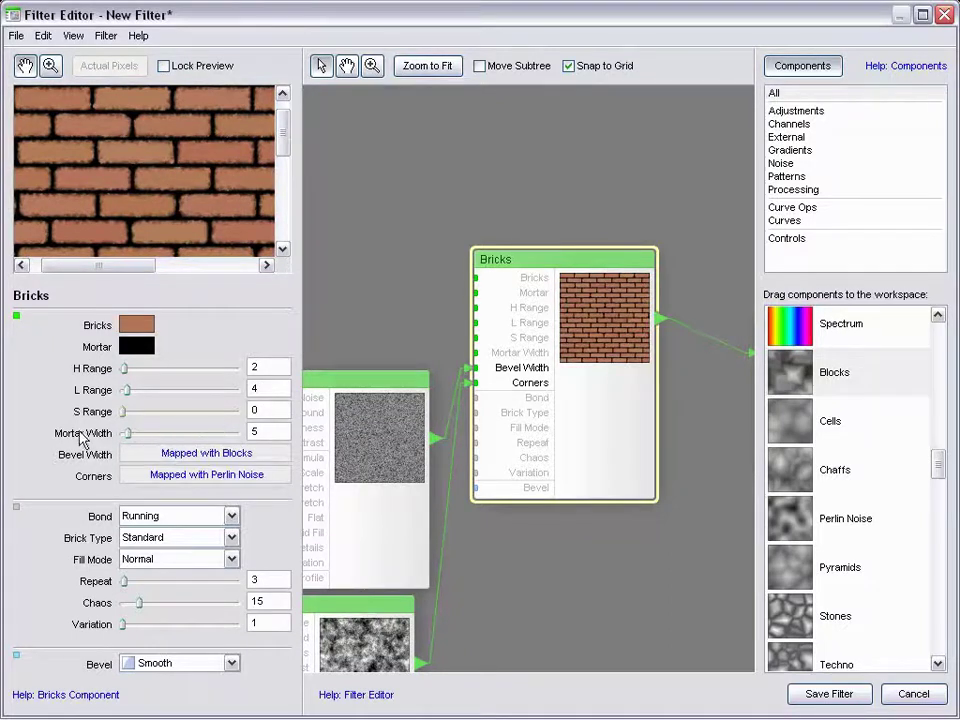
mouse_move(127, 437)
mouse_down()
mouse_move(152, 441)
mouse_move(128, 444)
mouse_up()
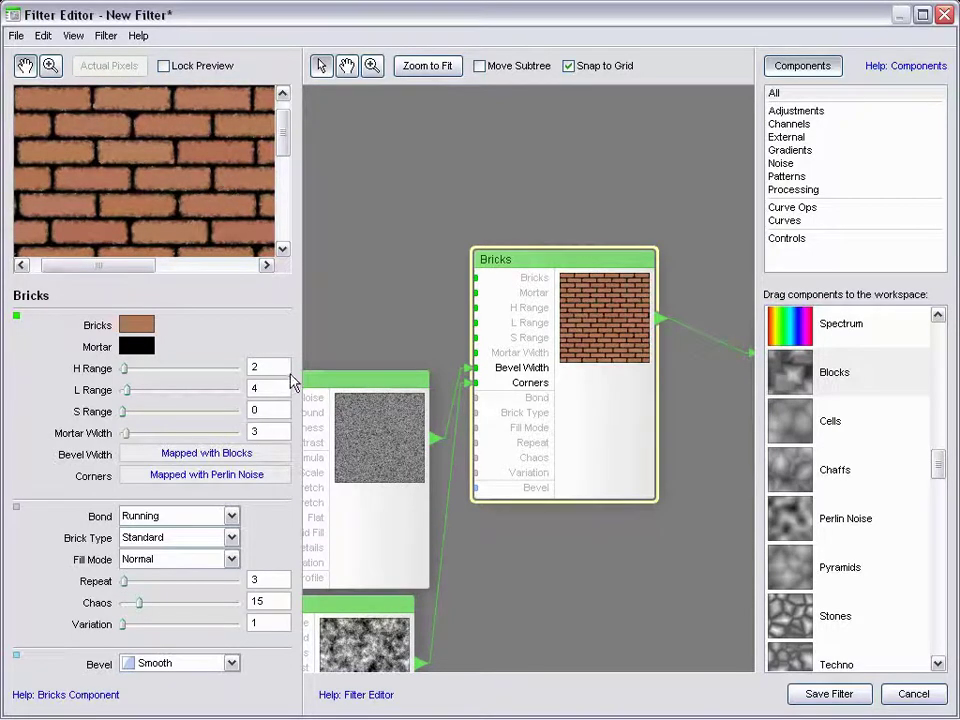
Step: Add a second Bricks component above the first, connect it to the Surface Color input of Result, and preview Result
drag(681, 291, 451, 379)
drag(380, 283, 403, 373)
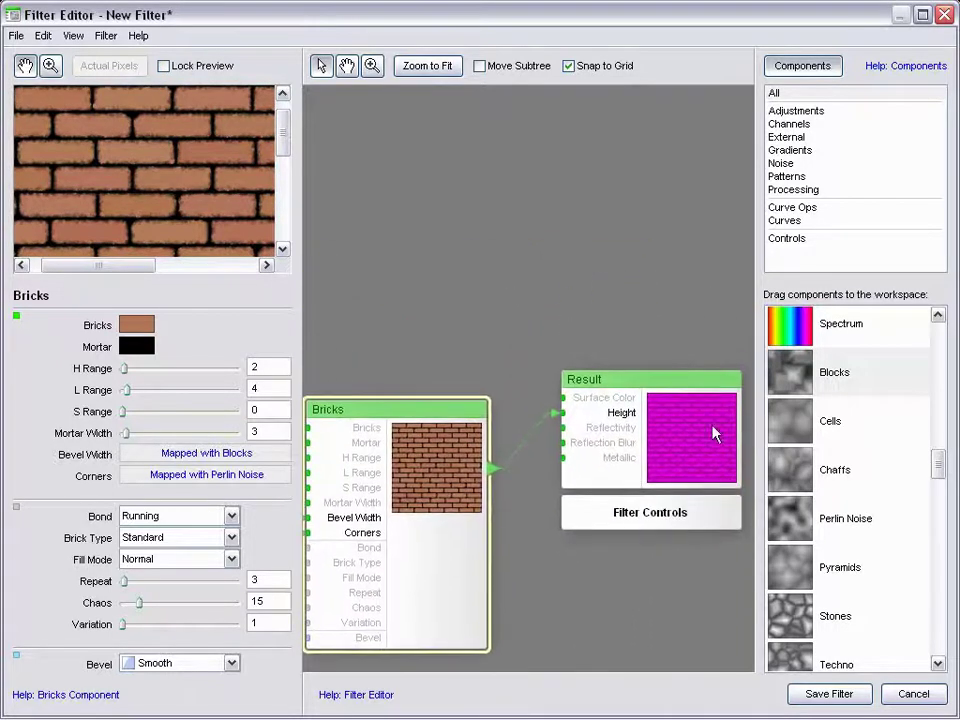
click(700, 425)
drag(415, 269, 406, 230)
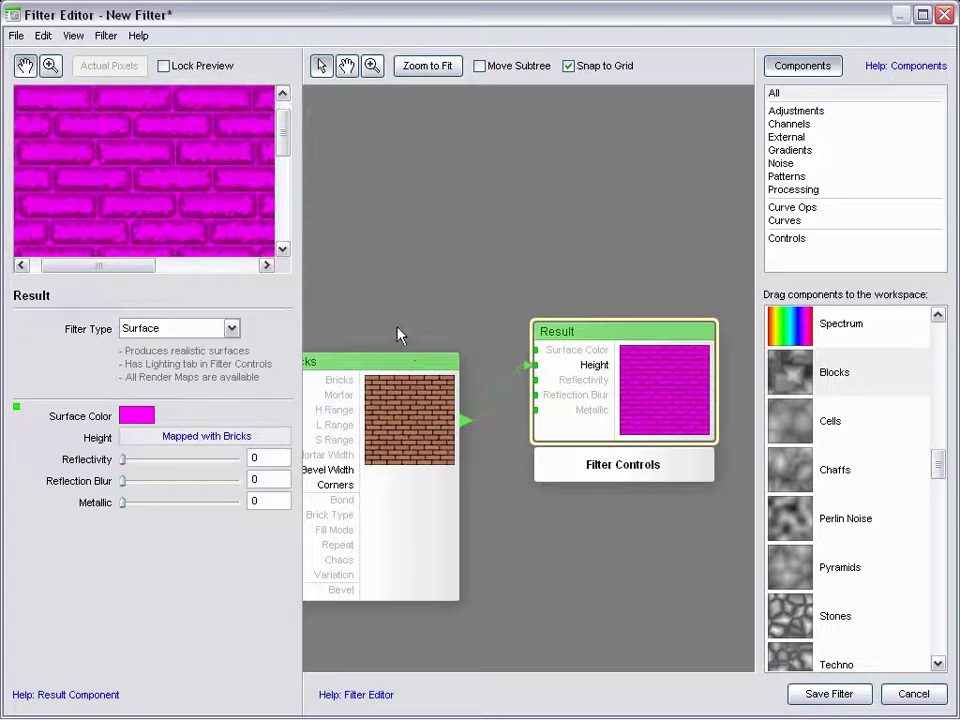
drag(384, 324, 505, 409)
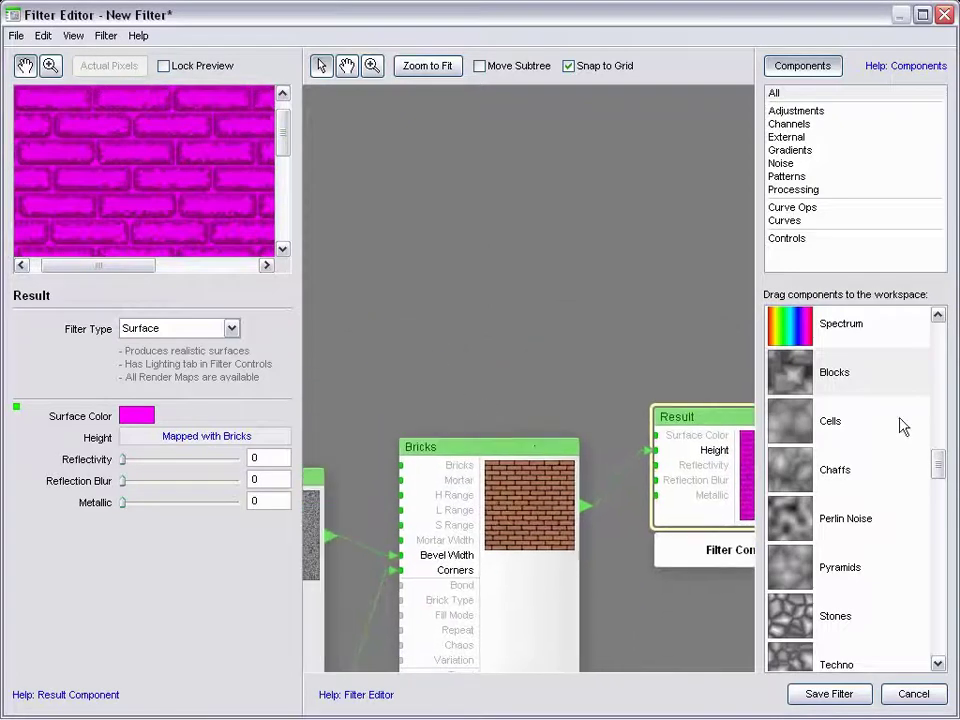
mouse_move(940, 466)
mouse_down()
mouse_move(940, 444)
mouse_move(938, 488)
mouse_up()
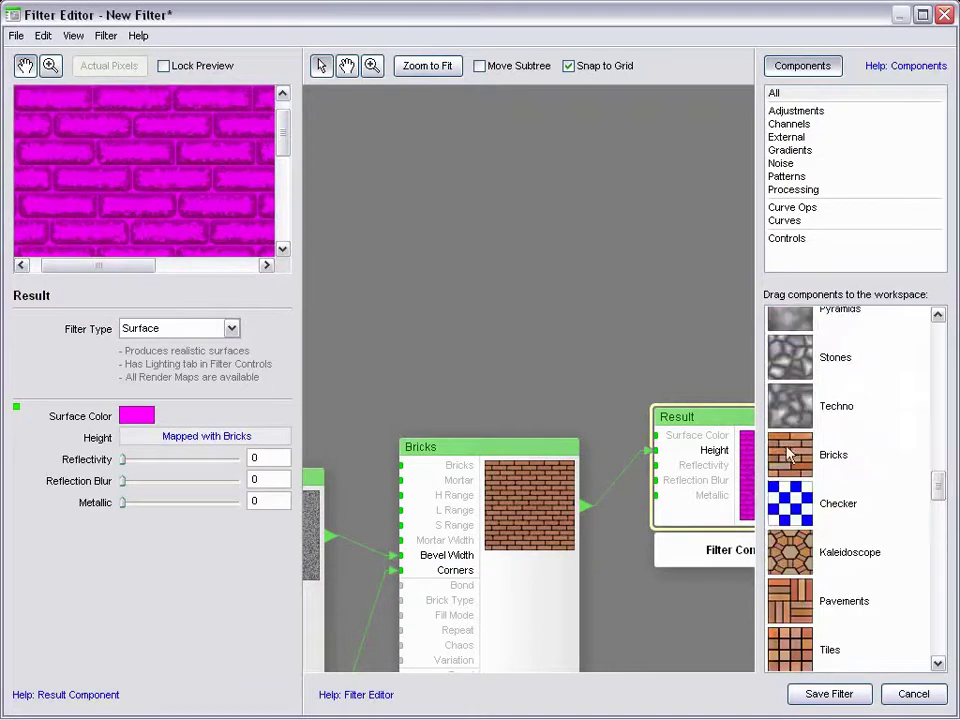
drag(795, 455, 430, 186)
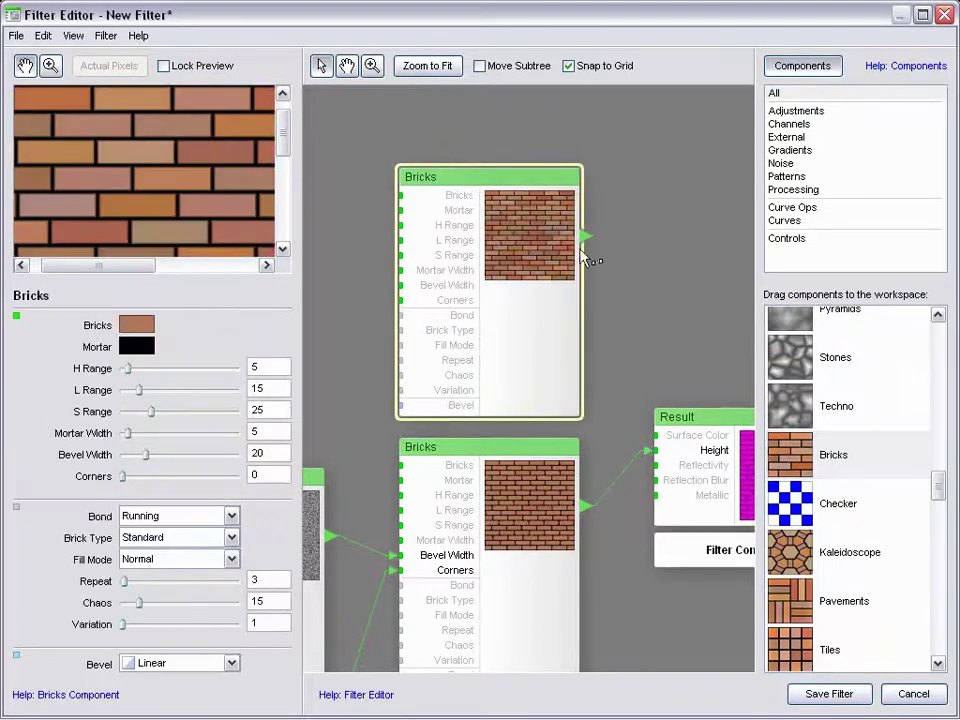
drag(605, 247, 660, 437)
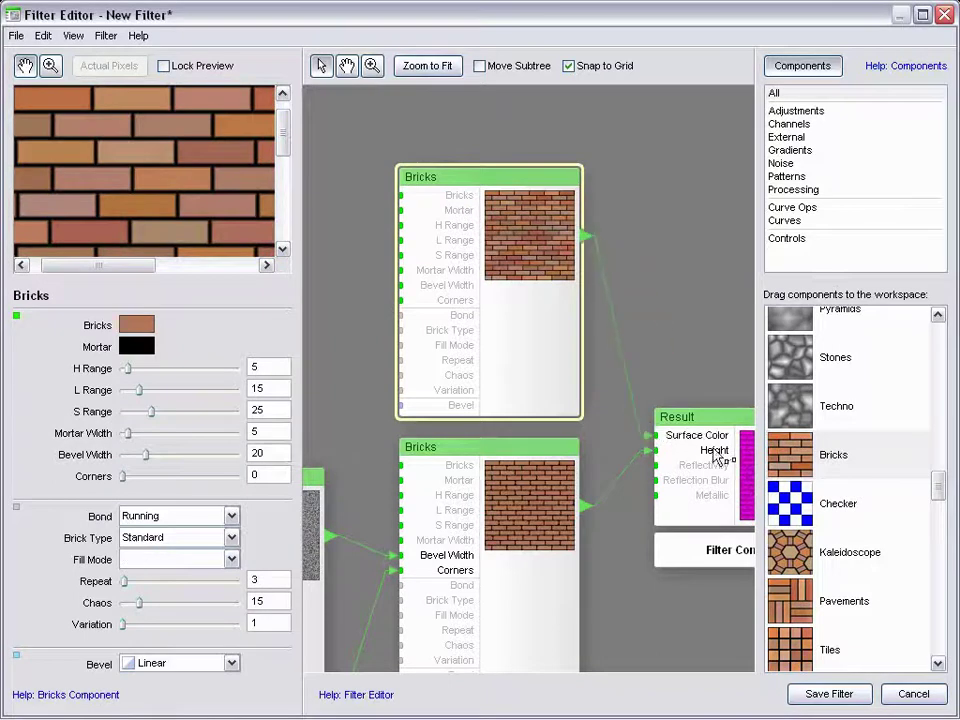
click(750, 480)
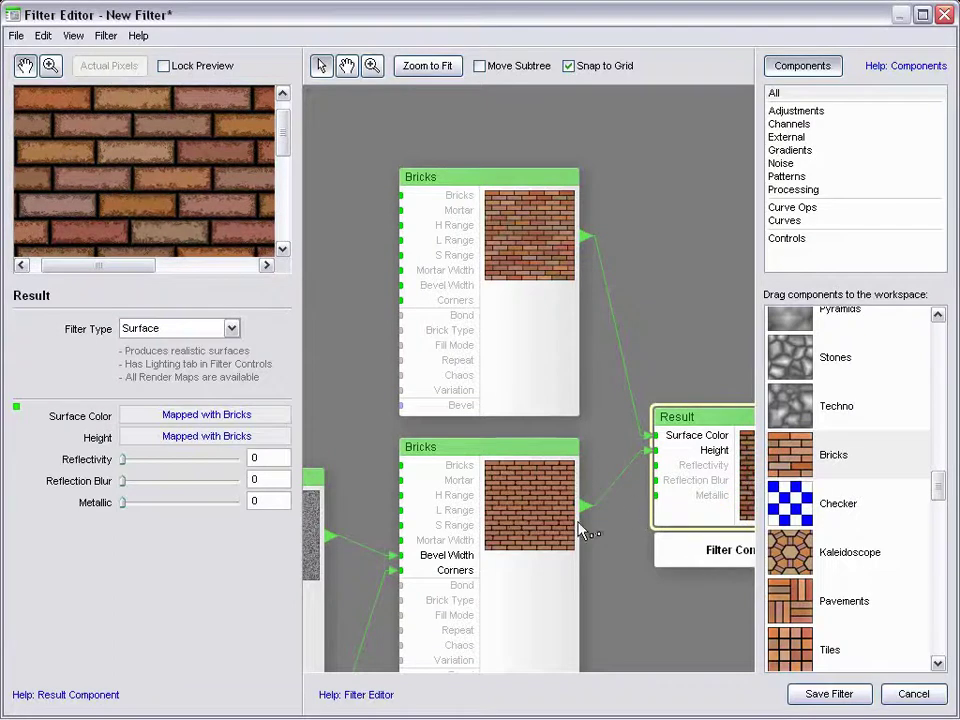
Step: Set the mortar color of the upper Bricks component to a light gray of about RGB 216.5
click(551, 231)
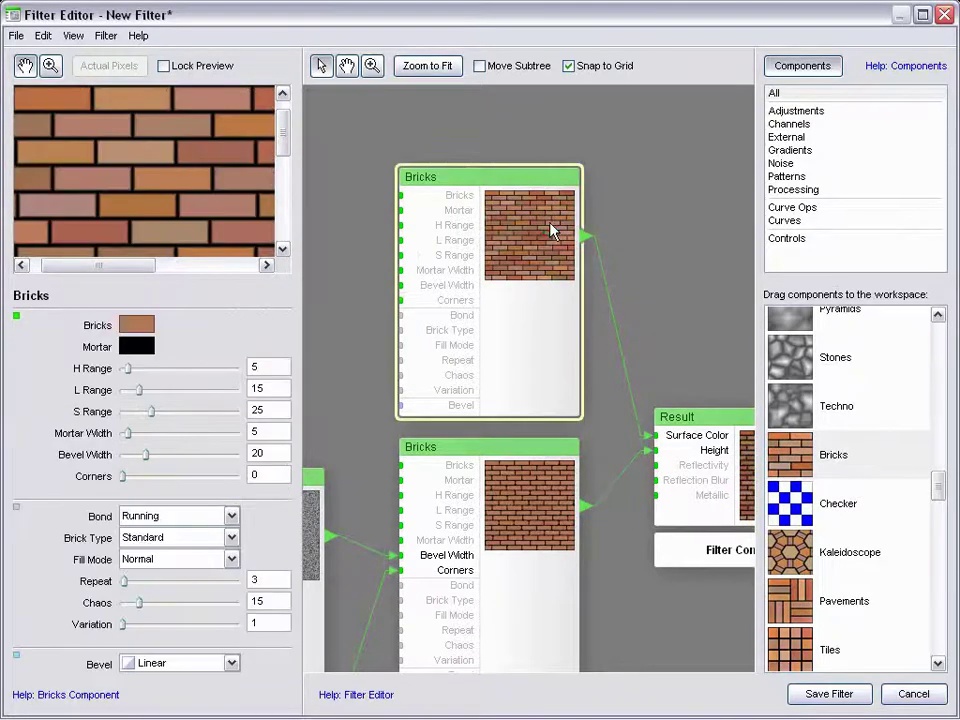
drag(347, 246, 404, 264)
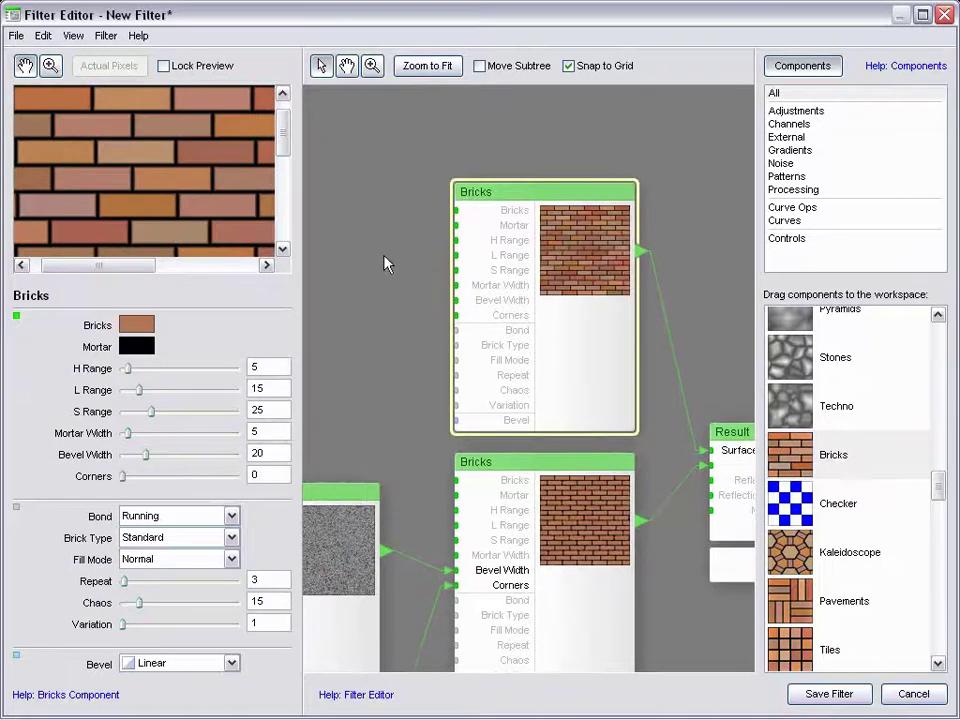
right_click(140, 350)
click(141, 349)
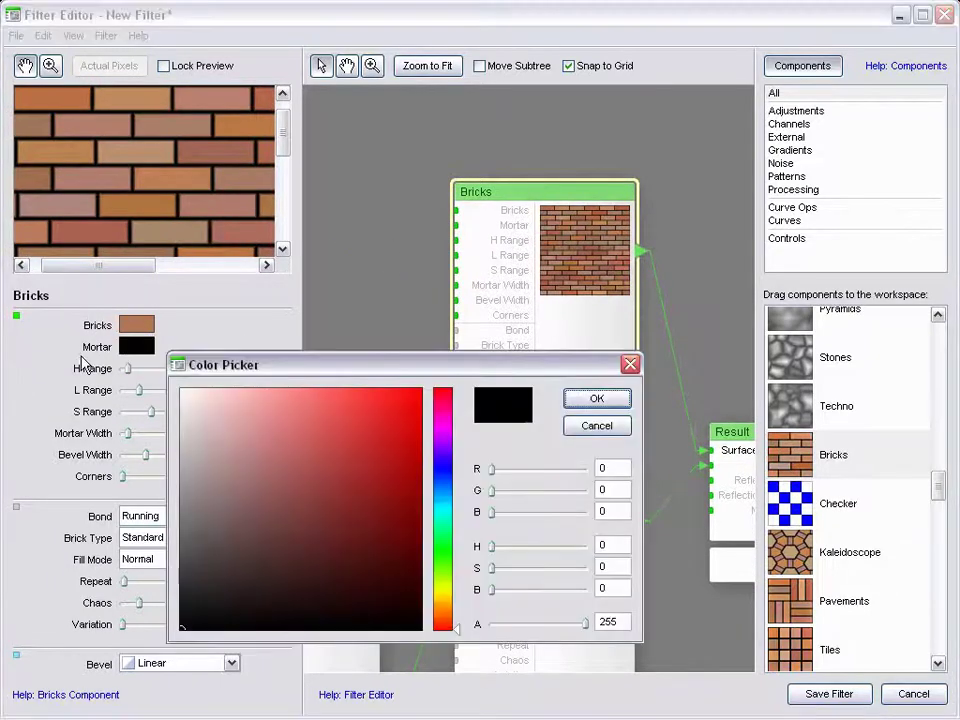
mouse_move(200, 444)
mouse_down()
mouse_move(178, 435)
mouse_move(172, 415)
mouse_up()
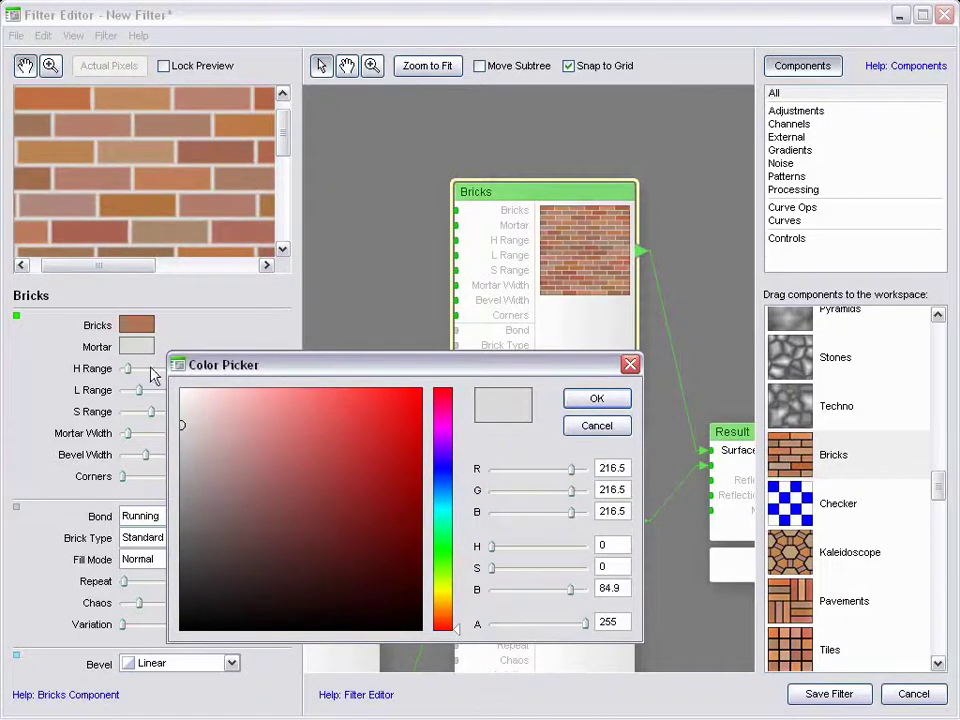
click(591, 405)
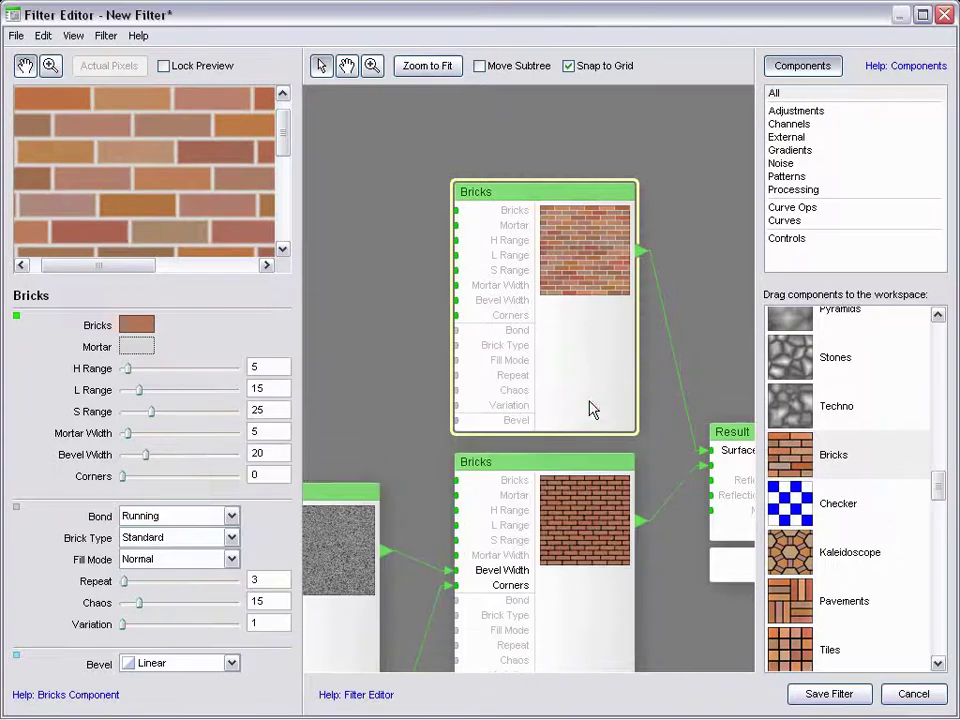
Step: Change the brick color of the upper Bricks component to a duller, less saturated reddish brown
click(134, 326)
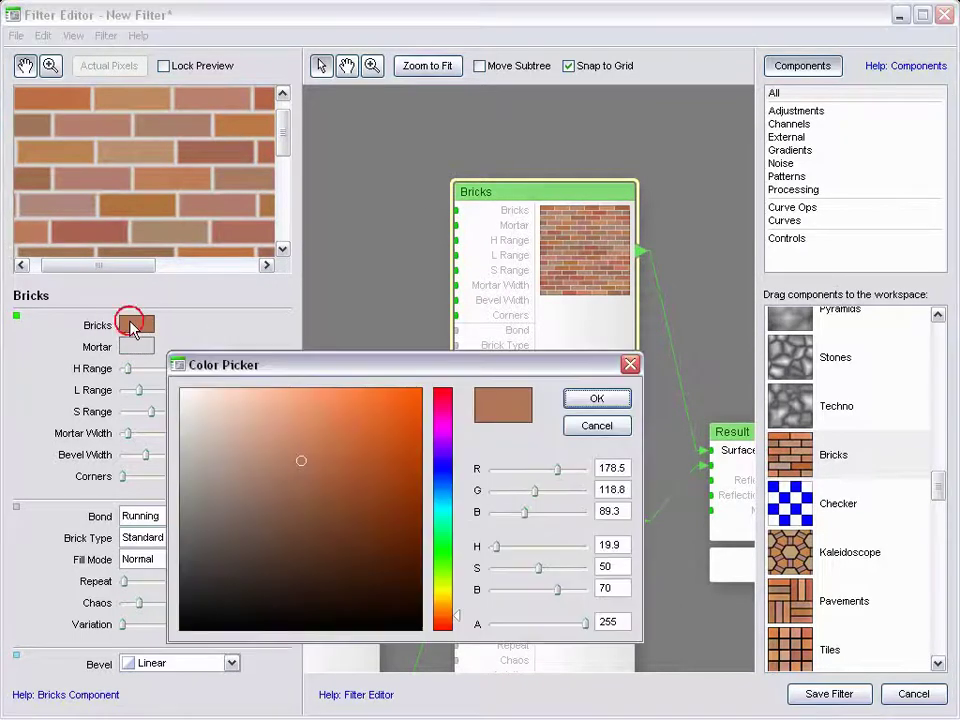
mouse_move(302, 464)
mouse_down()
mouse_move(285, 461)
mouse_move(279, 480)
mouse_move(266, 469)
mouse_move(261, 478)
mouse_up()
click(596, 399)
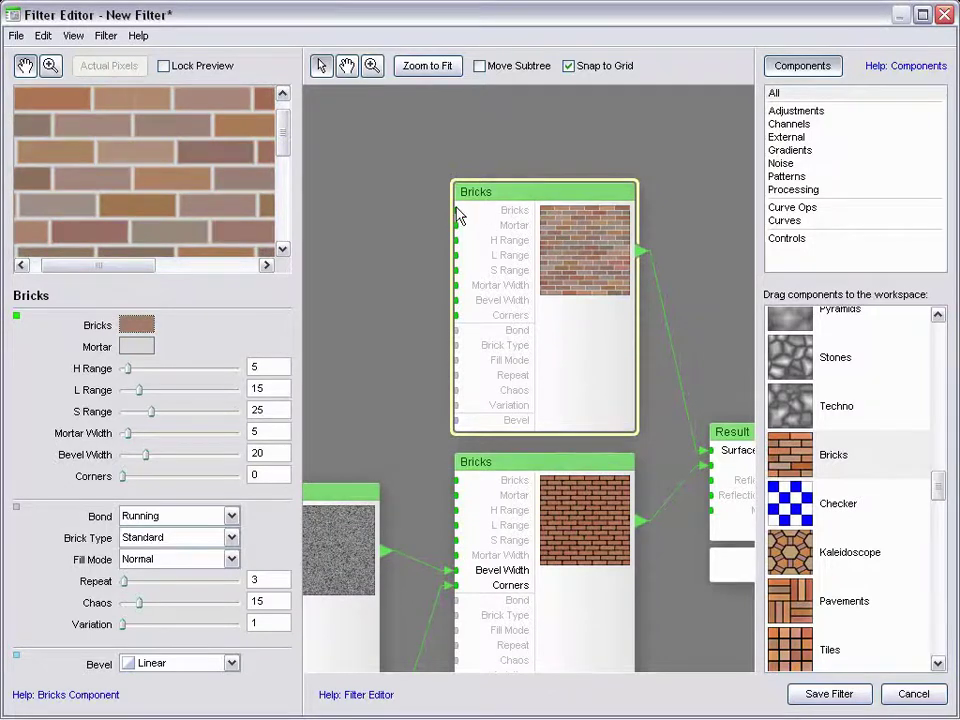
Step: Add a Pyramids component beside the upper Bricks, connect it to that component's Mortar input, and preview Bricks
drag(517, 197, 564, 192)
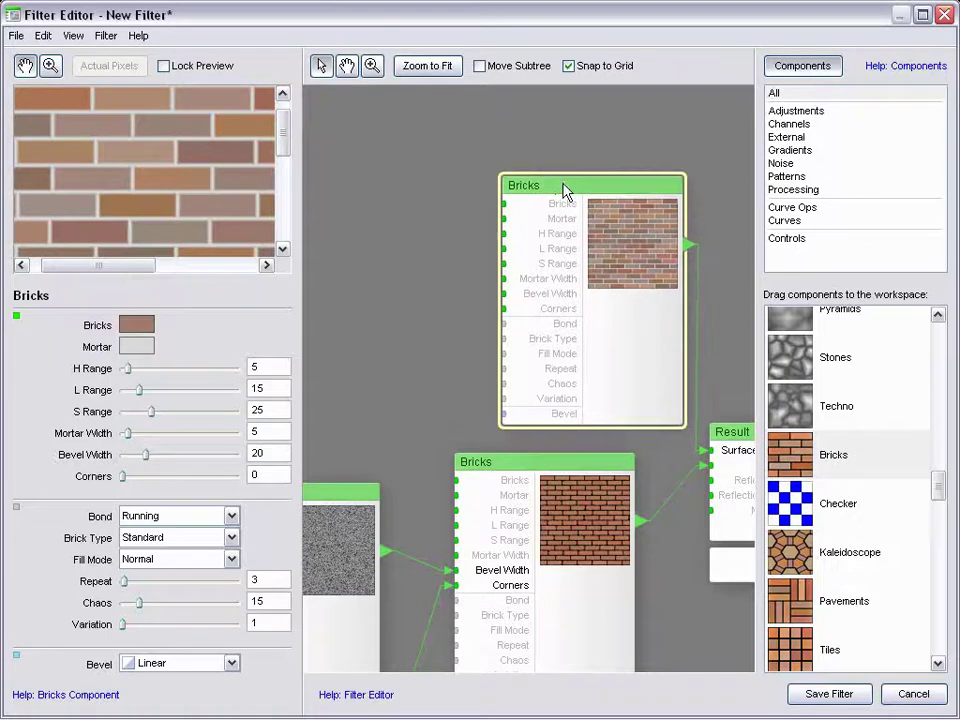
drag(800, 320, 390, 180)
drag(487, 196, 345, 152)
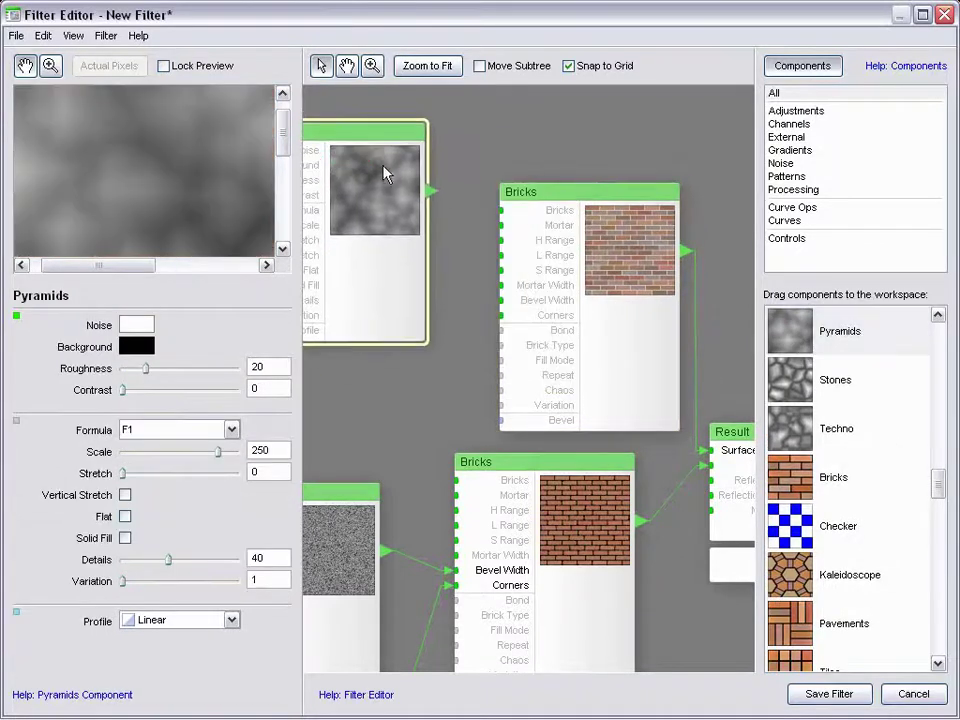
drag(429, 188, 555, 227)
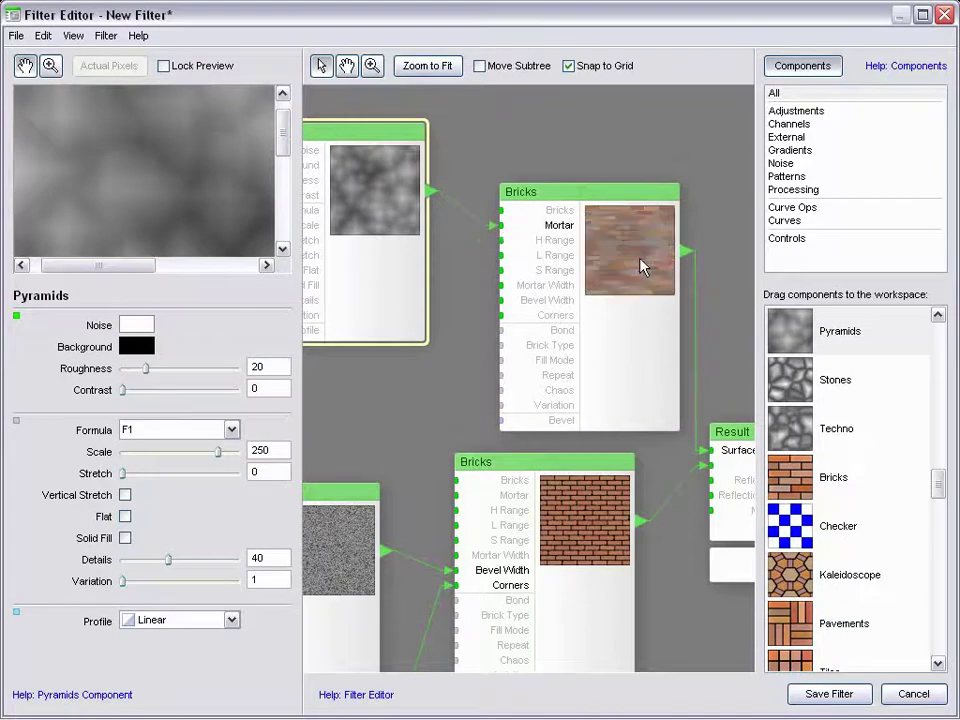
click(643, 267)
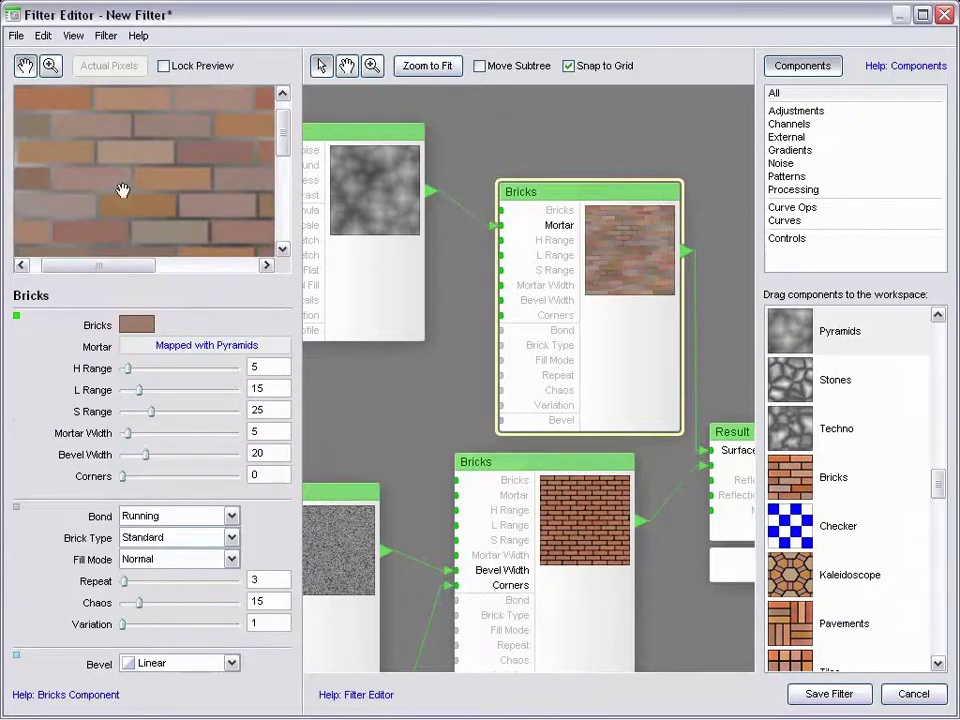
Step: Set the Pyramids background color to a medium gray of RGB 186.8
click(383, 187)
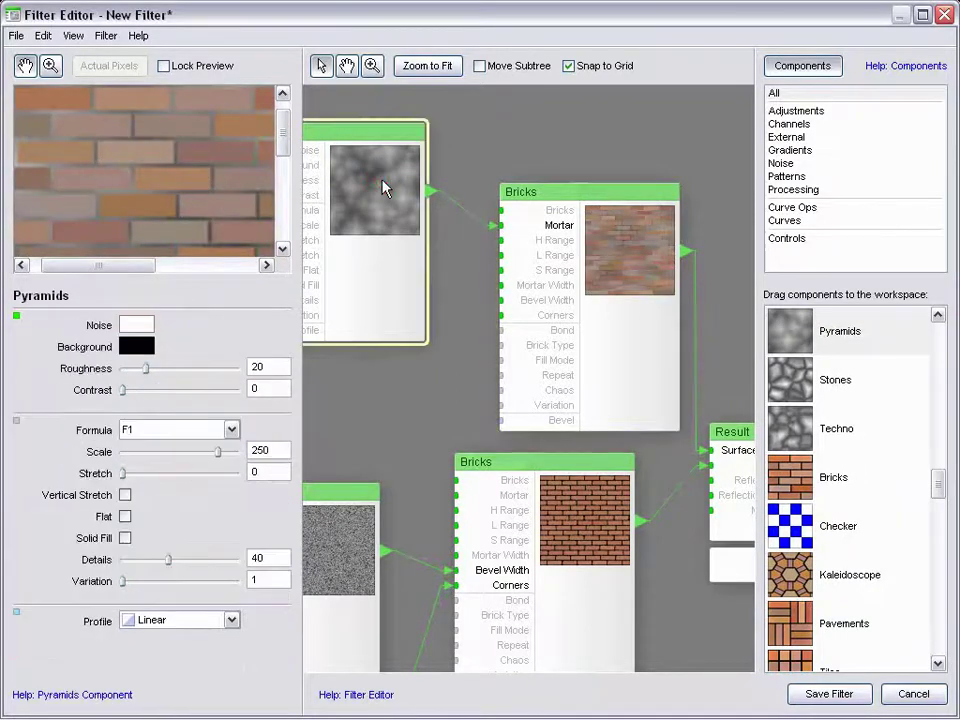
click(140, 348)
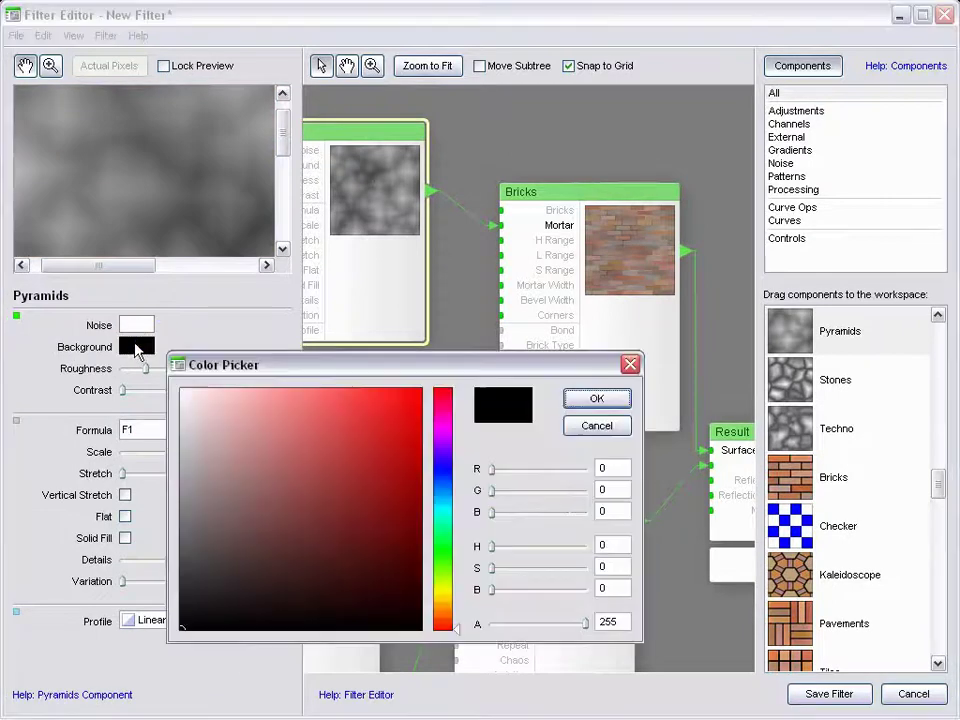
drag(244, 497, 180, 458)
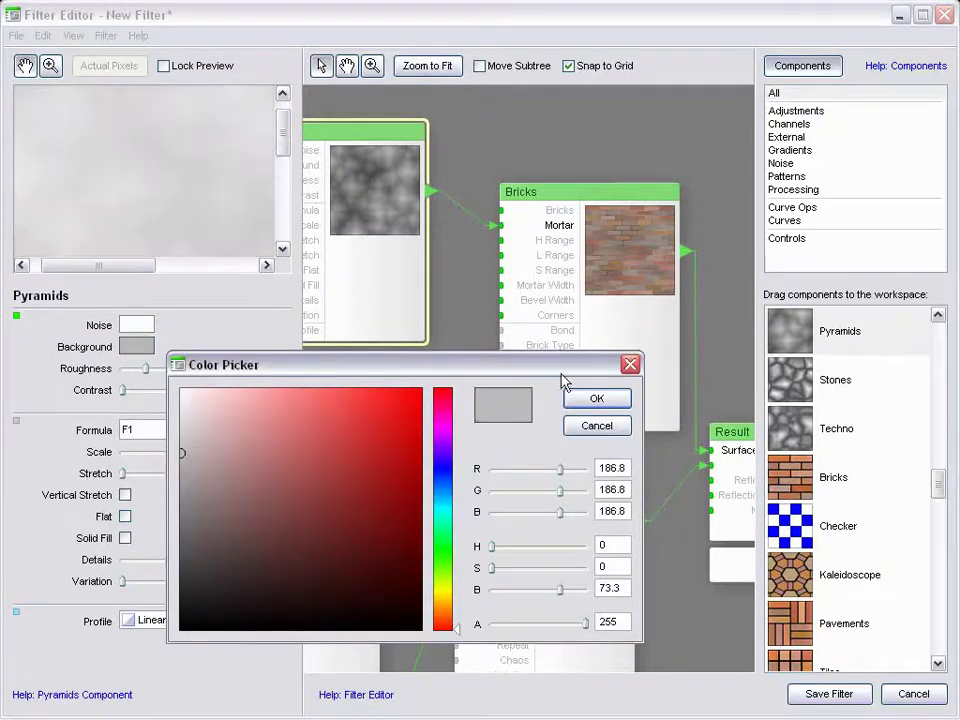
click(596, 398)
Step: Set the Pyramids roughness to 94 and contrast to 39
drag(147, 380, 218, 378)
drag(125, 398, 161, 396)
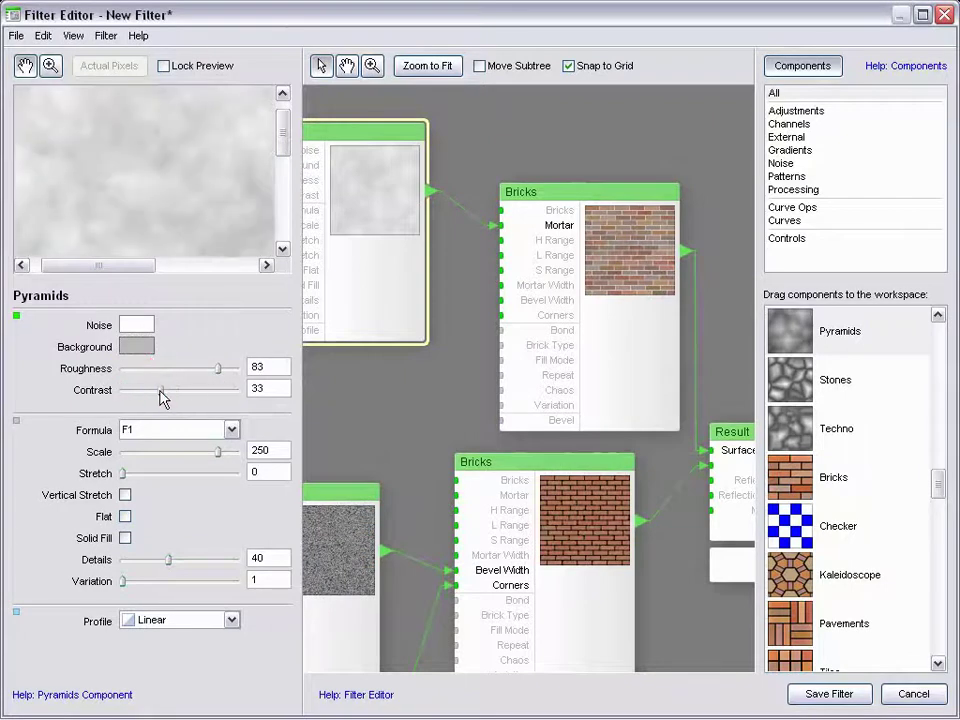
drag(217, 372, 231, 369)
mouse_move(158, 397)
mouse_down()
mouse_move(206, 396)
mouse_move(167, 400)
mouse_up()
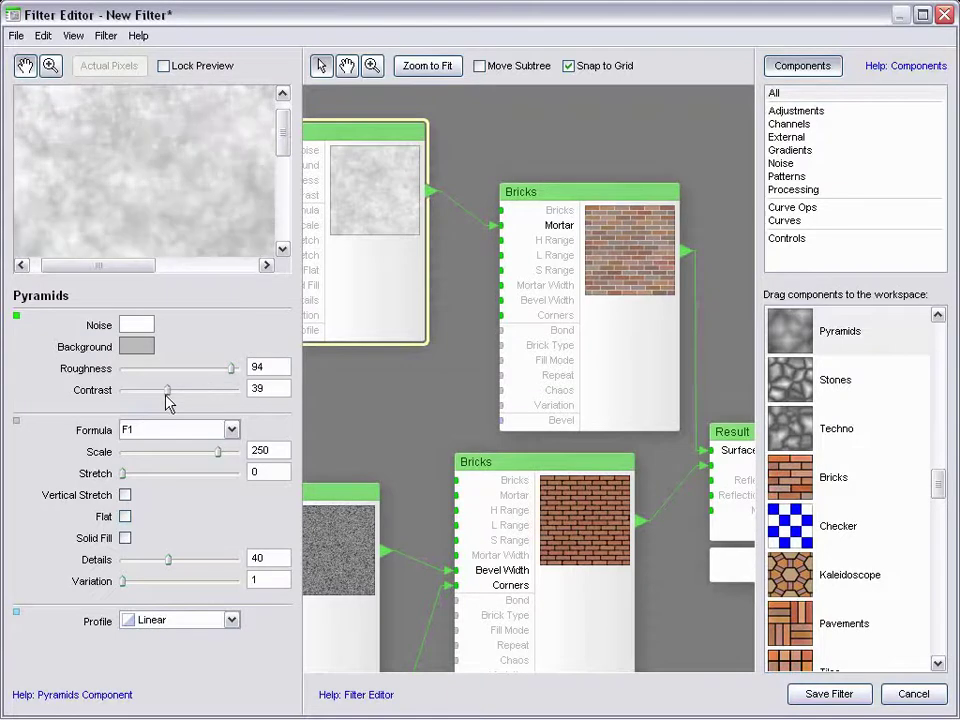
Step: Set the Pyramids scale to 48 and move the component lower, closer to the upper Bricks component's Mortar input
drag(218, 452, 145, 455)
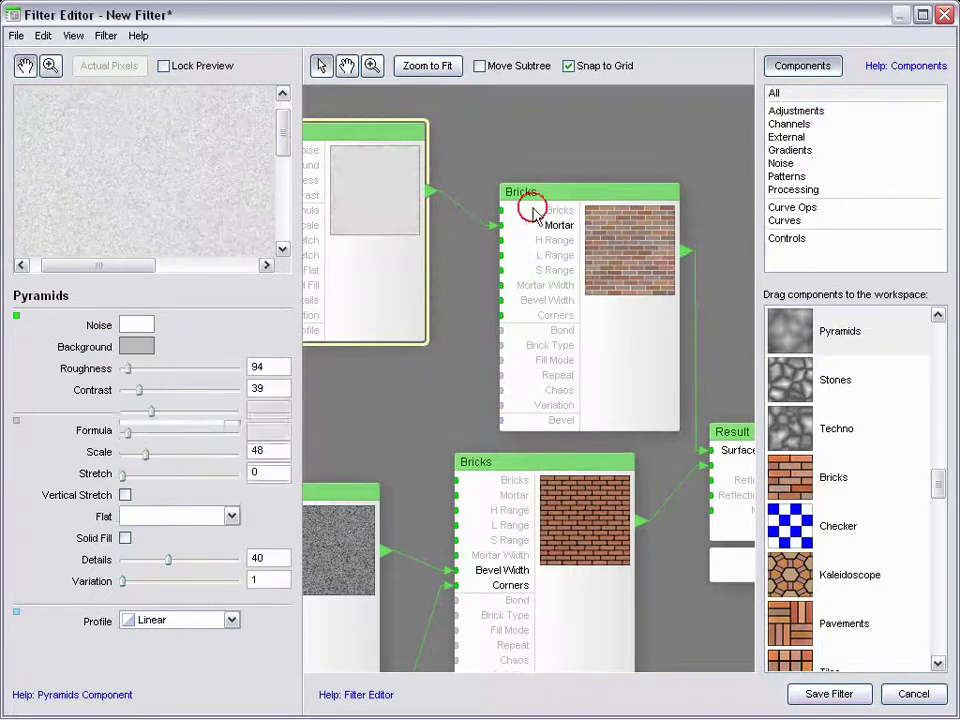
click(615, 221)
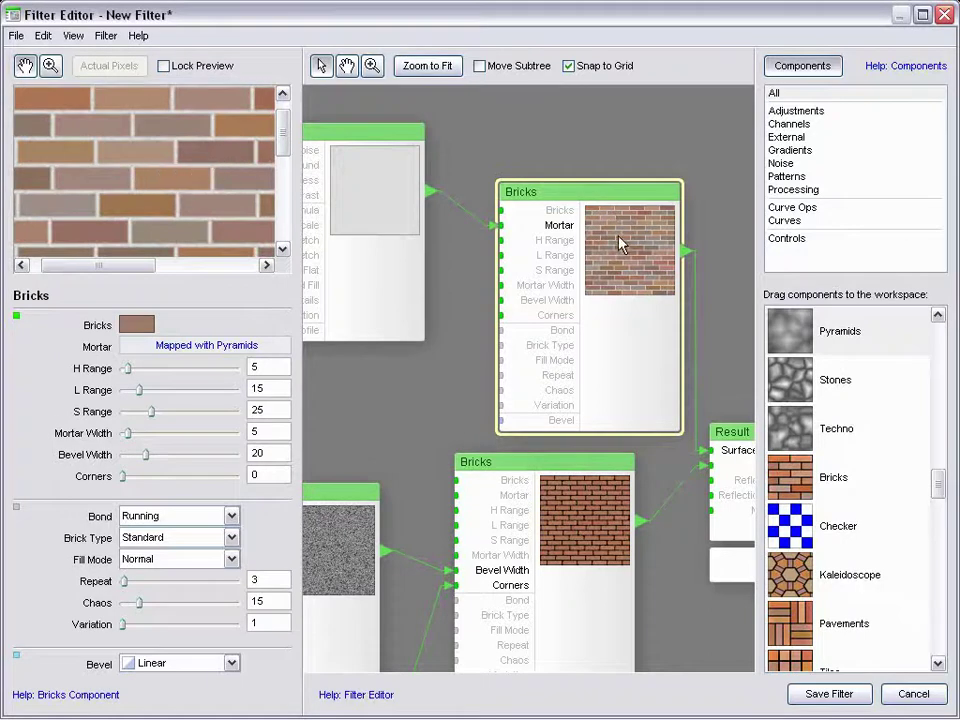
drag(374, 137, 391, 211)
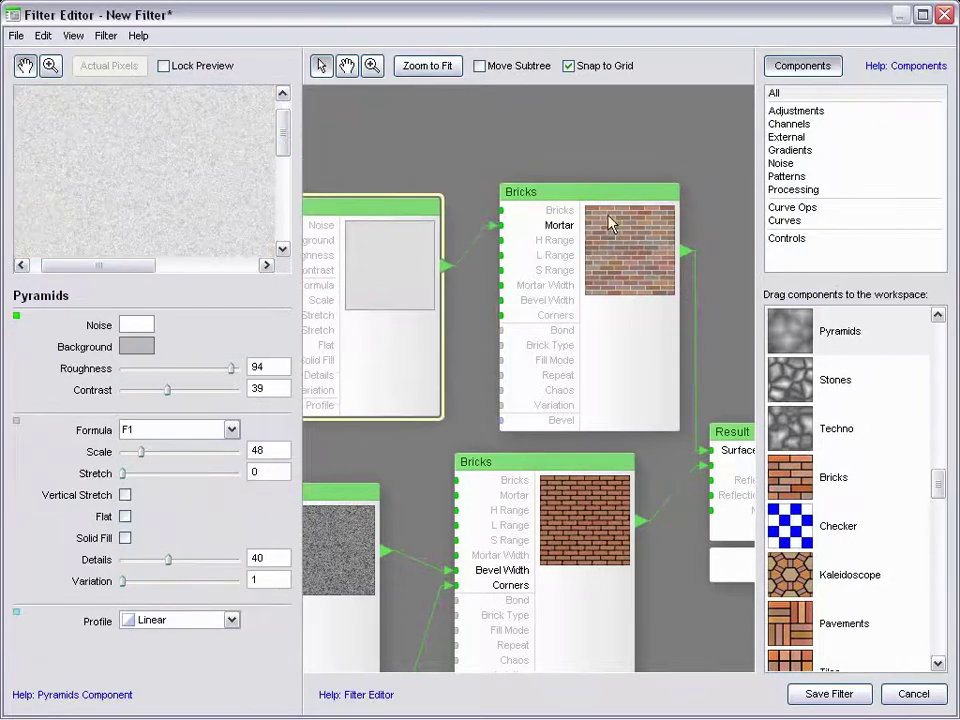
Step: Set the upper Bricks to H Range 10, L Range 8, S Range 7 and Mortar Width 7, and preview the Result
click(632, 233)
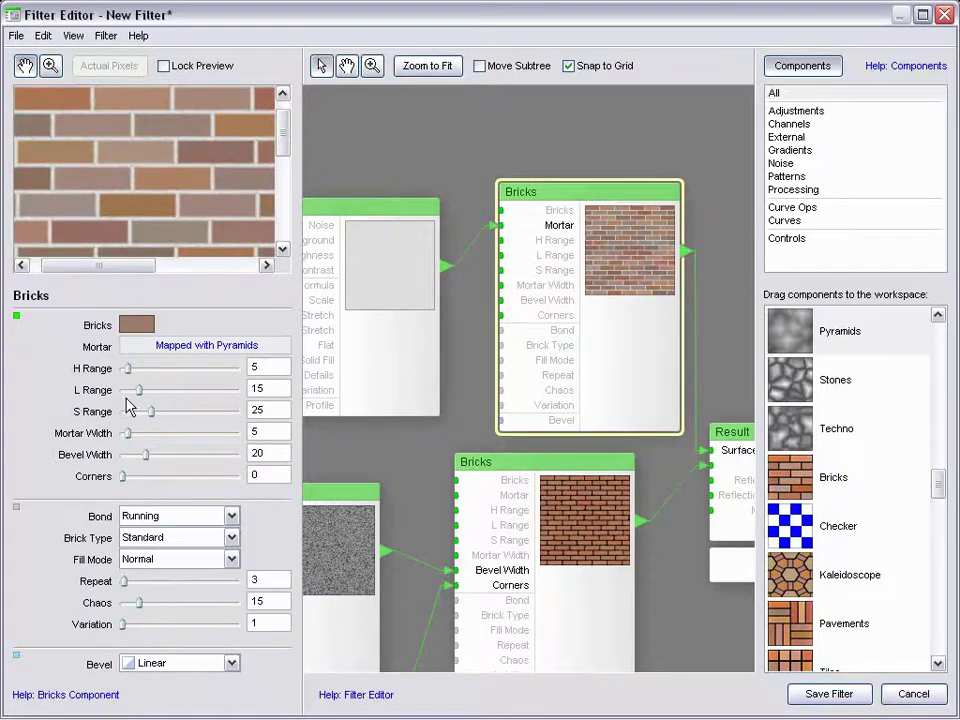
drag(139, 391, 133, 412)
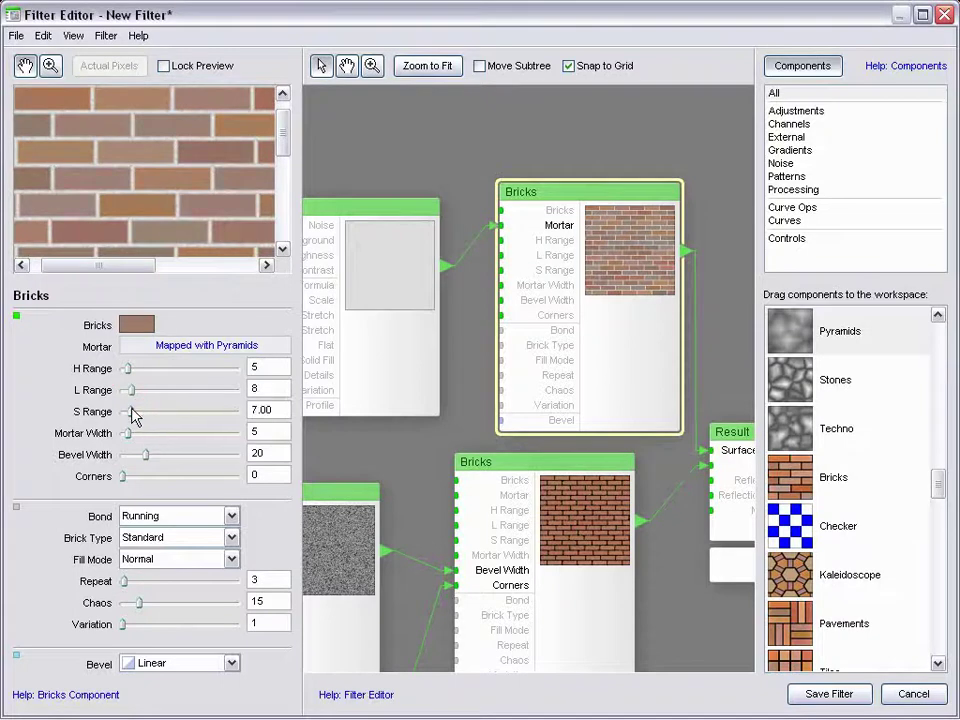
mouse_move(128, 369)
mouse_down()
mouse_move(177, 369)
mouse_move(129, 369)
mouse_move(134, 377)
mouse_up()
mouse_move(128, 440)
mouse_down()
mouse_move(145, 440)
mouse_move(125, 441)
mouse_up()
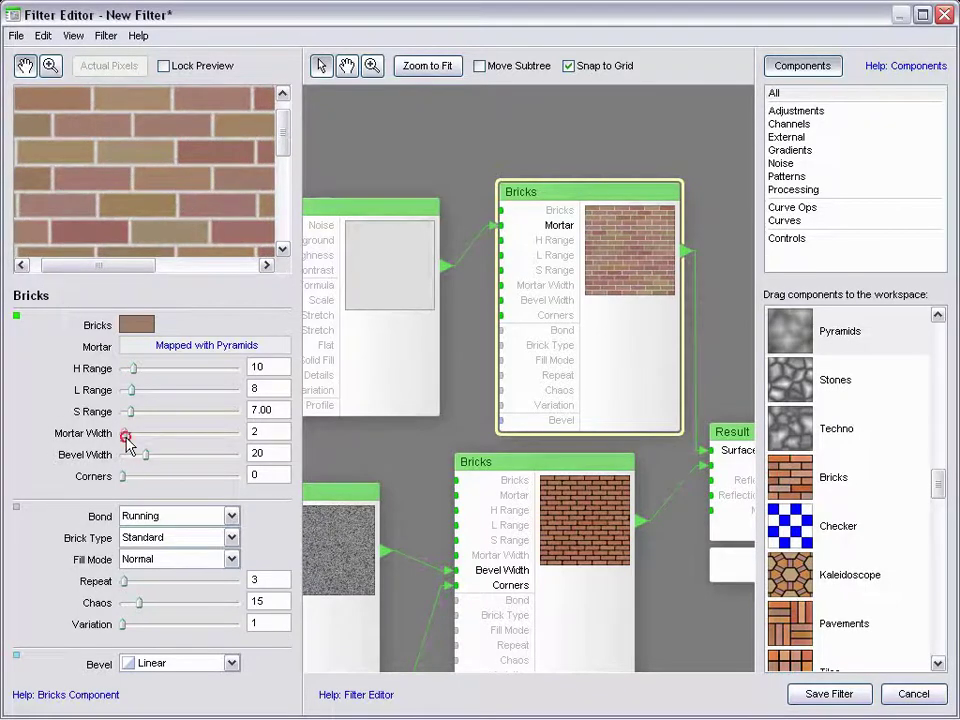
drag(126, 440, 131, 436)
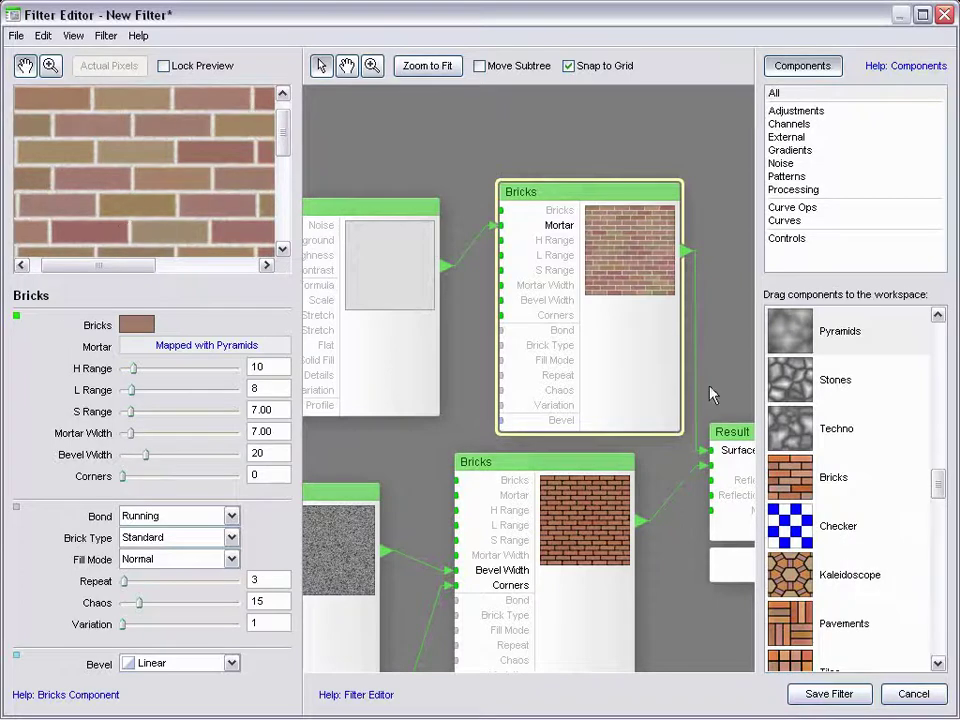
drag(502, 327, 257, 194)
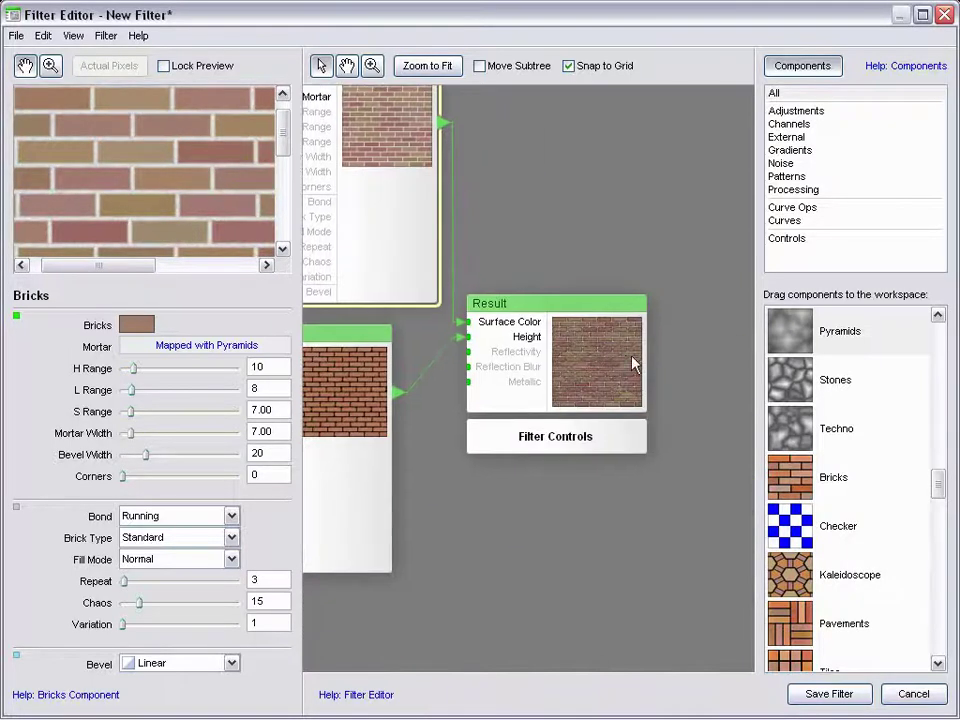
click(420, 283)
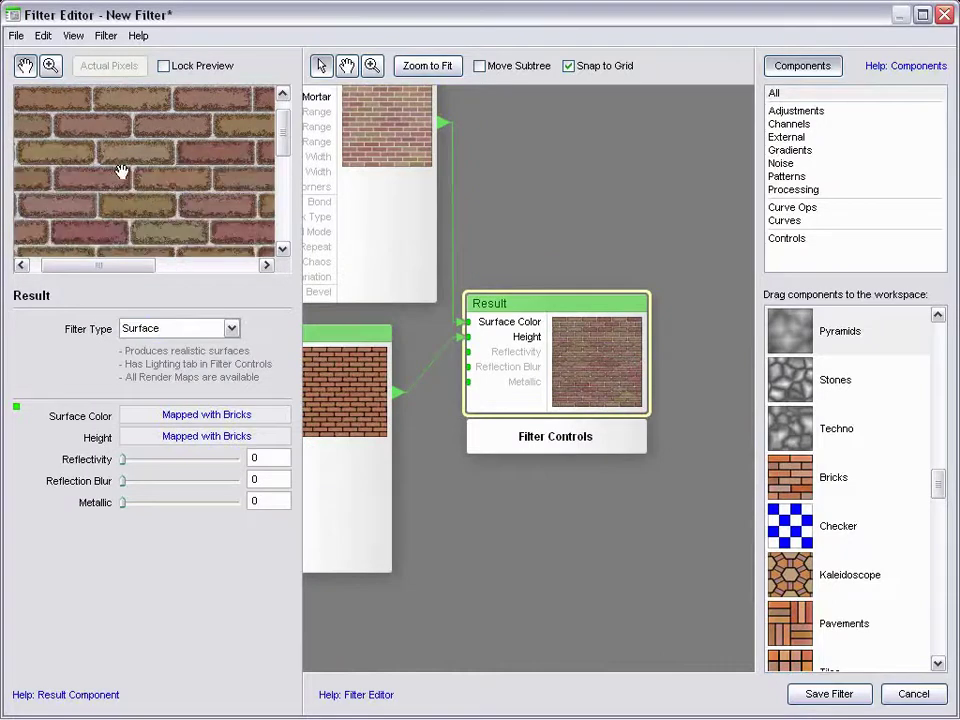
Step: Set the upper Bricks component's bevel profile to Smooth and preview the Result component
drag(469, 272, 667, 333)
click(557, 272)
drag(385, 252, 445, 236)
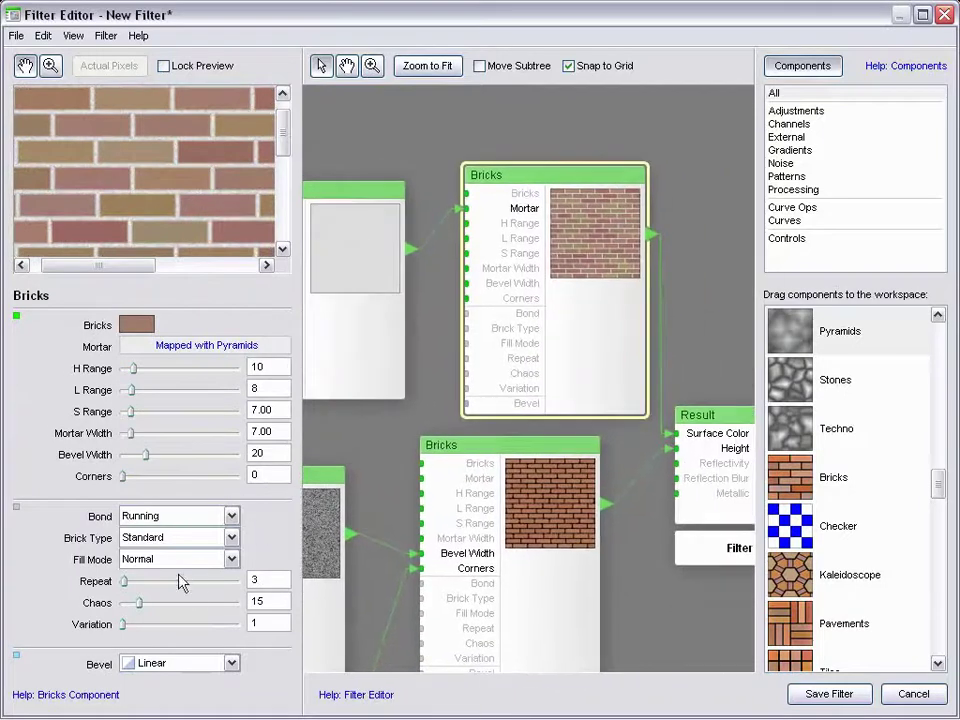
click(230, 663)
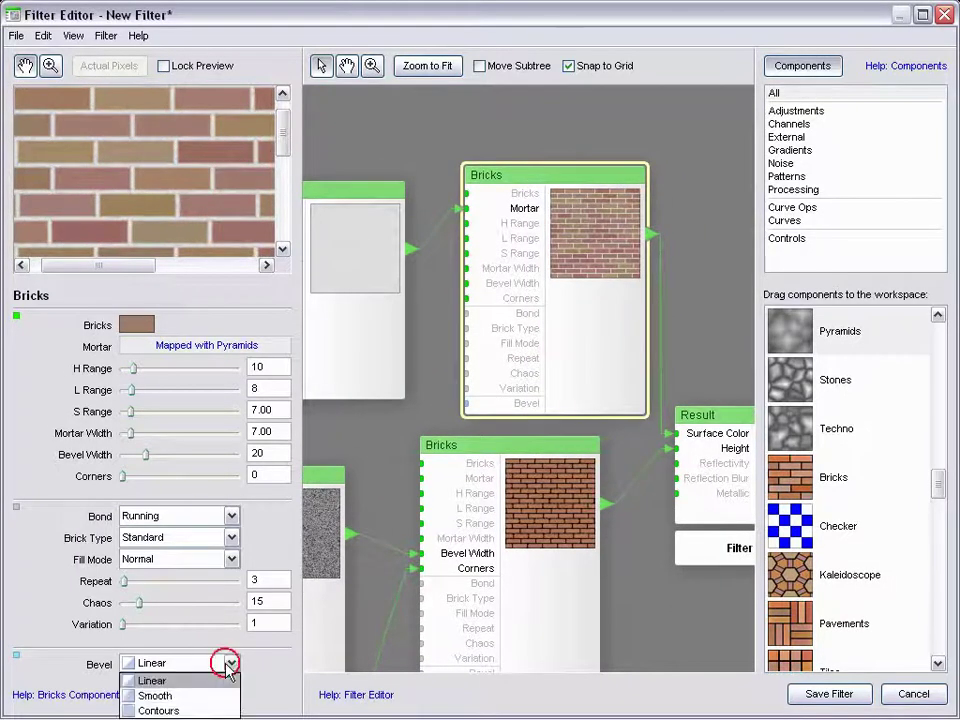
click(196, 699)
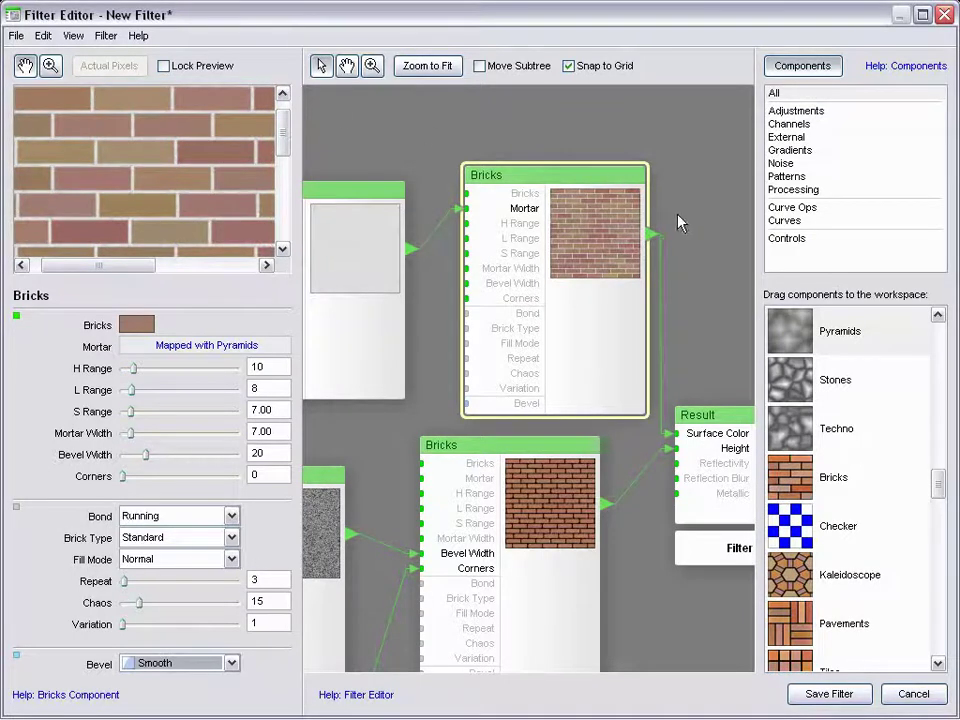
drag(676, 220, 369, 137)
click(514, 403)
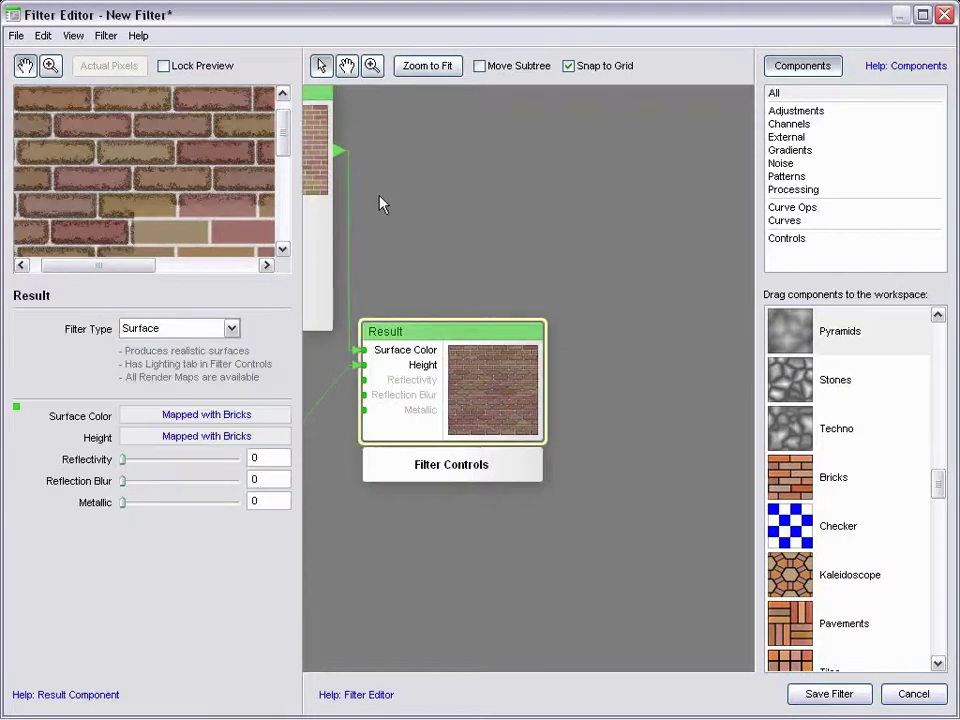
drag(461, 236, 480, 191)
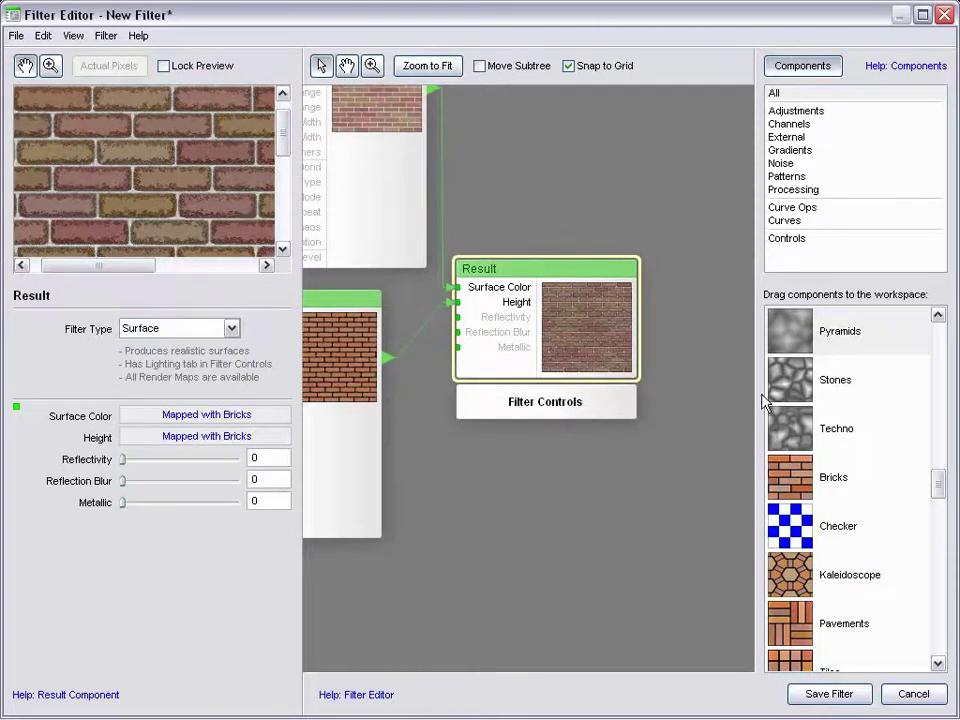
Step: Save the filter under the name VueBricks
click(848, 693)
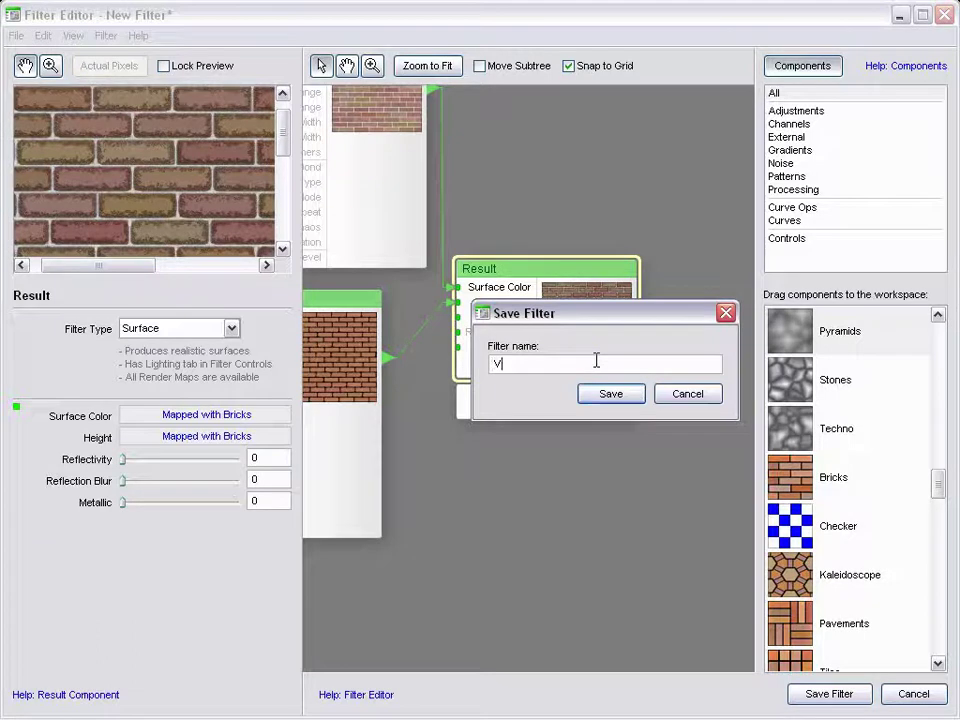
text(VueBricks)
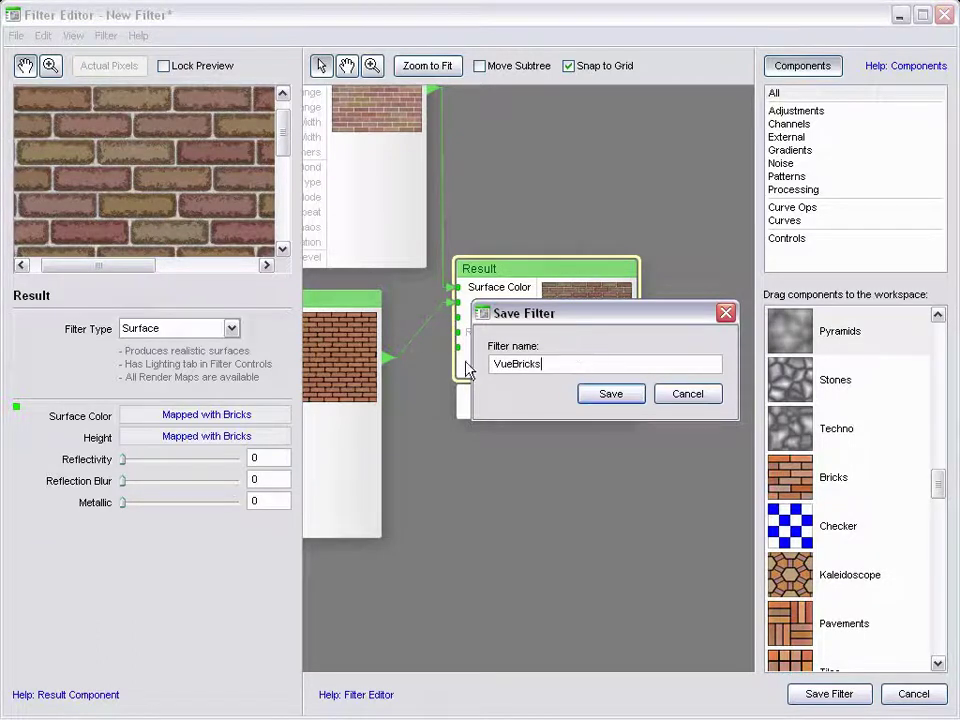
click(628, 398)
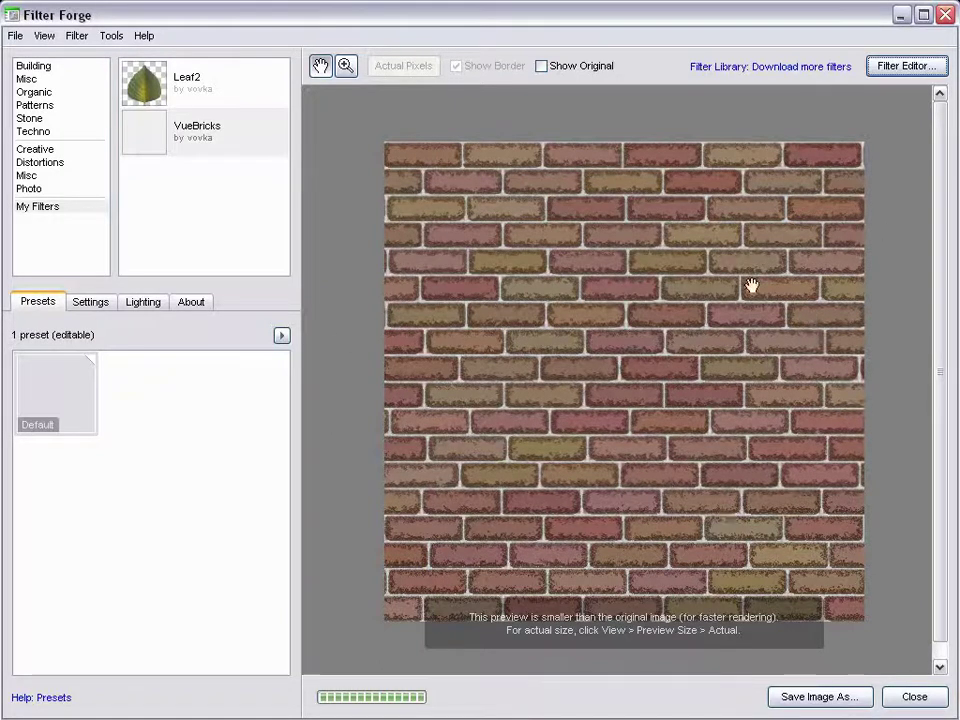
Step: Enable Seamless Tiling for the VueBricks filter and render its Bump Map
click(100, 304)
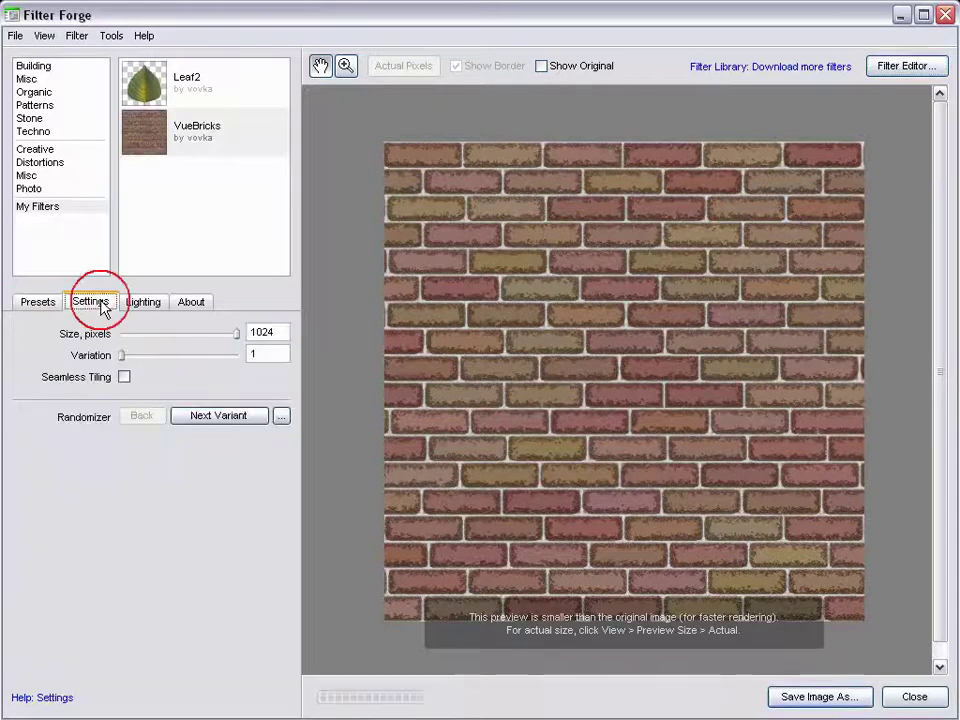
click(125, 378)
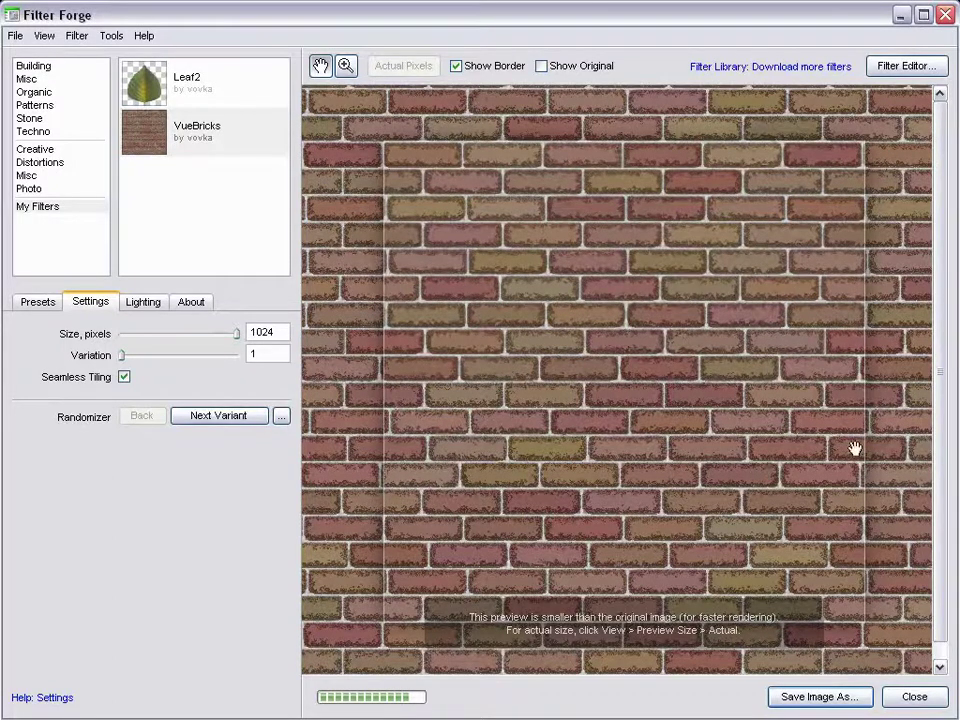
click(78, 40)
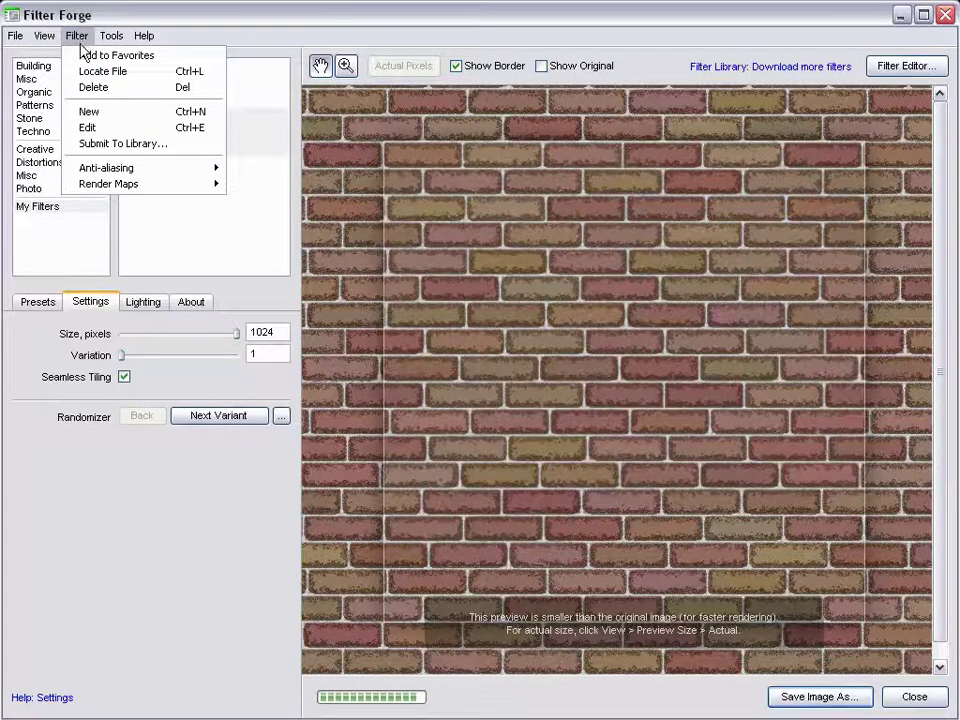
mouse_move(149, 191)
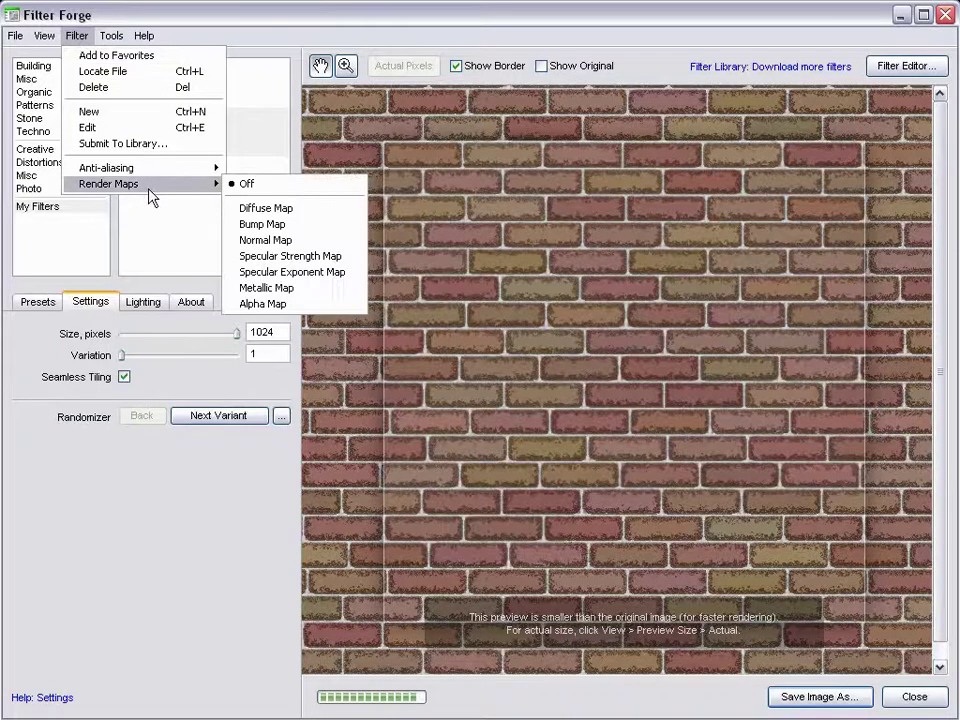
click(316, 226)
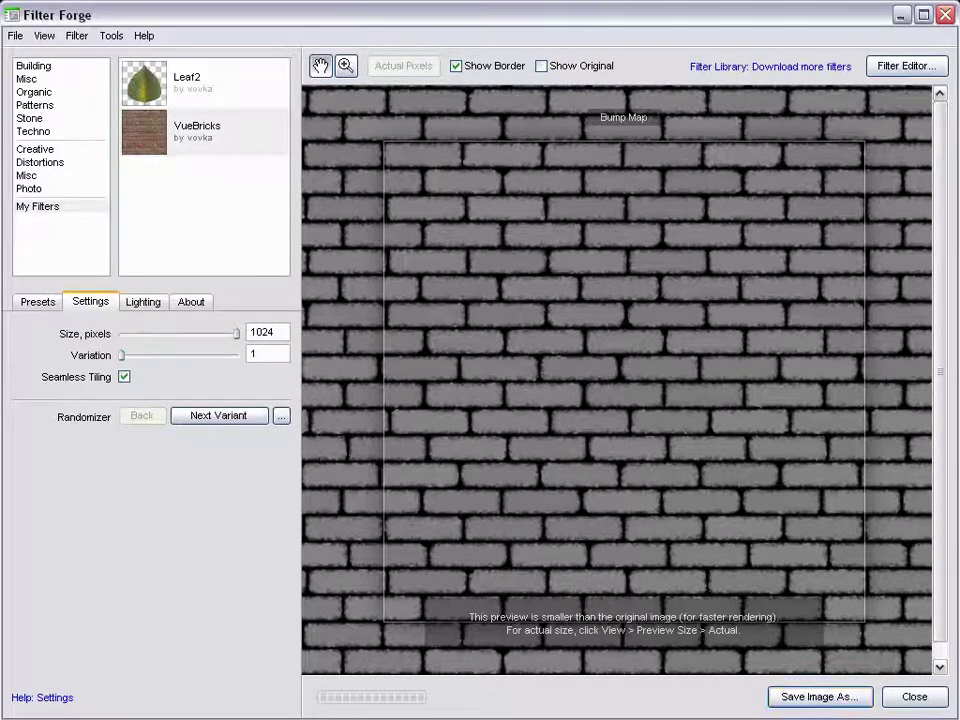
Step: Save the bump map as brickbump.jpg in the texturetutorial folder with JPEG quality 100 and full-precision color encoding
click(819, 696)
double_click(227, 392)
drag(225, 388, 125, 388)
text(bl)
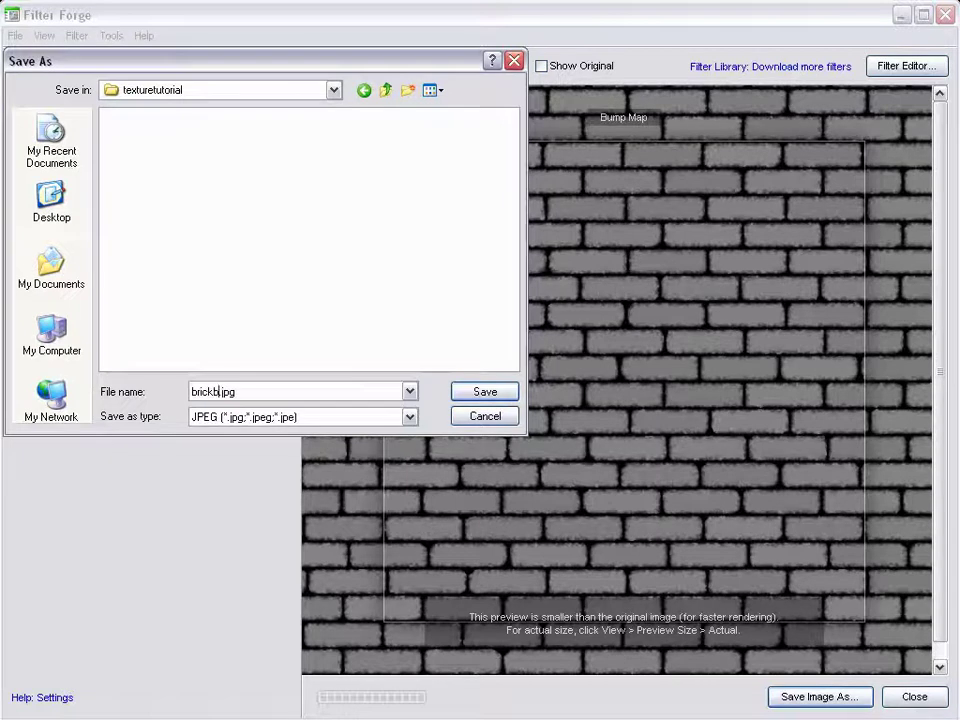
click(467, 391)
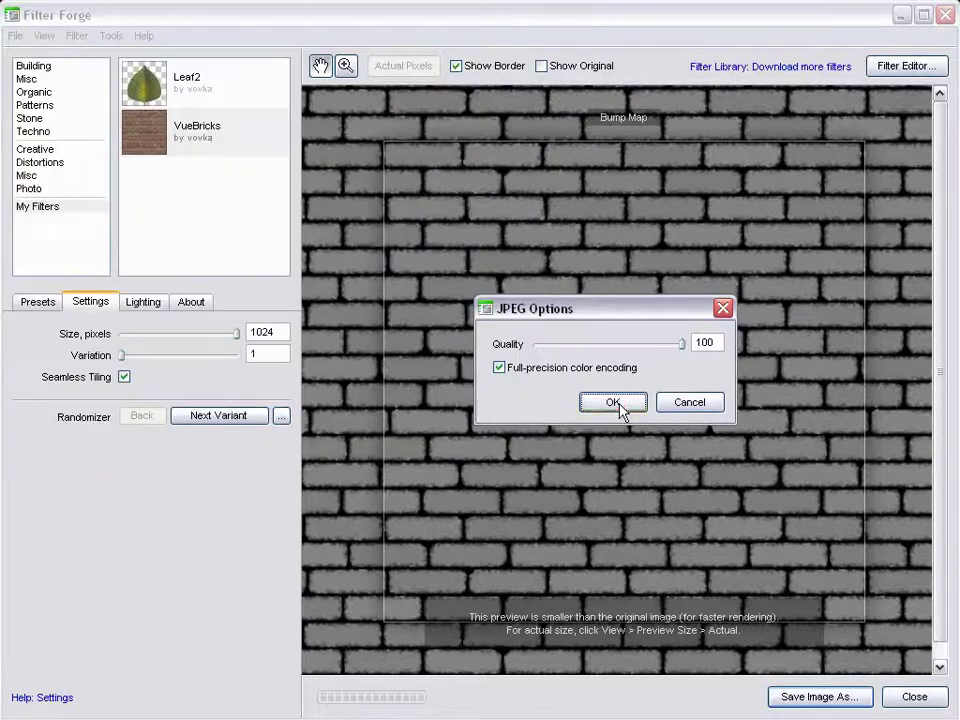
click(618, 404)
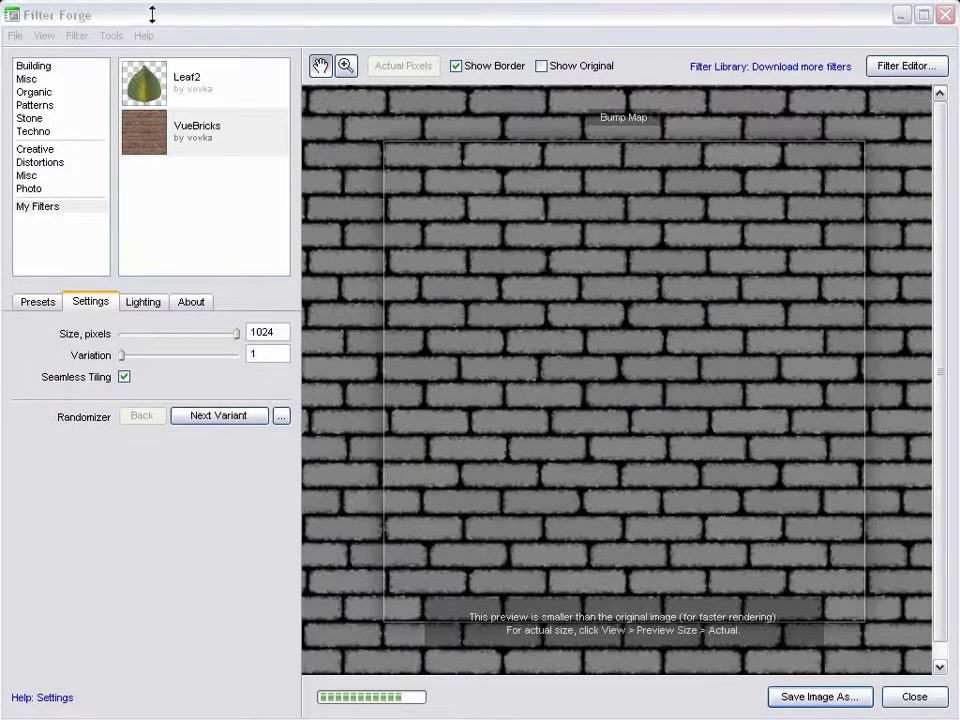
Step: Preview the filter's Diffuse Map, and switch map rendering off to compare it with the lit surface
click(80, 35)
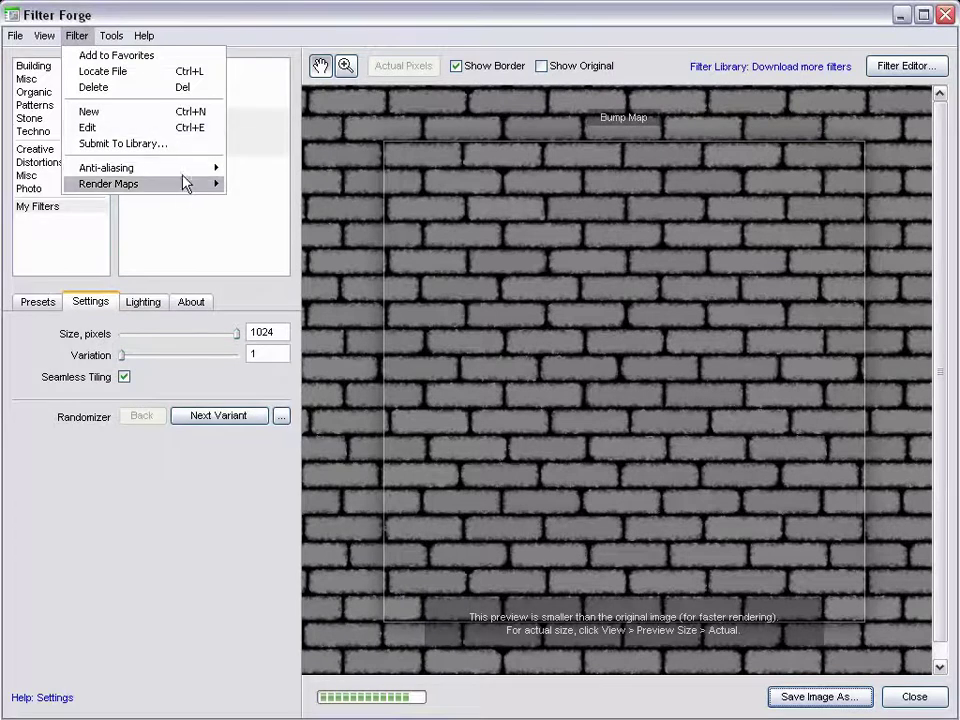
mouse_move(185, 186)
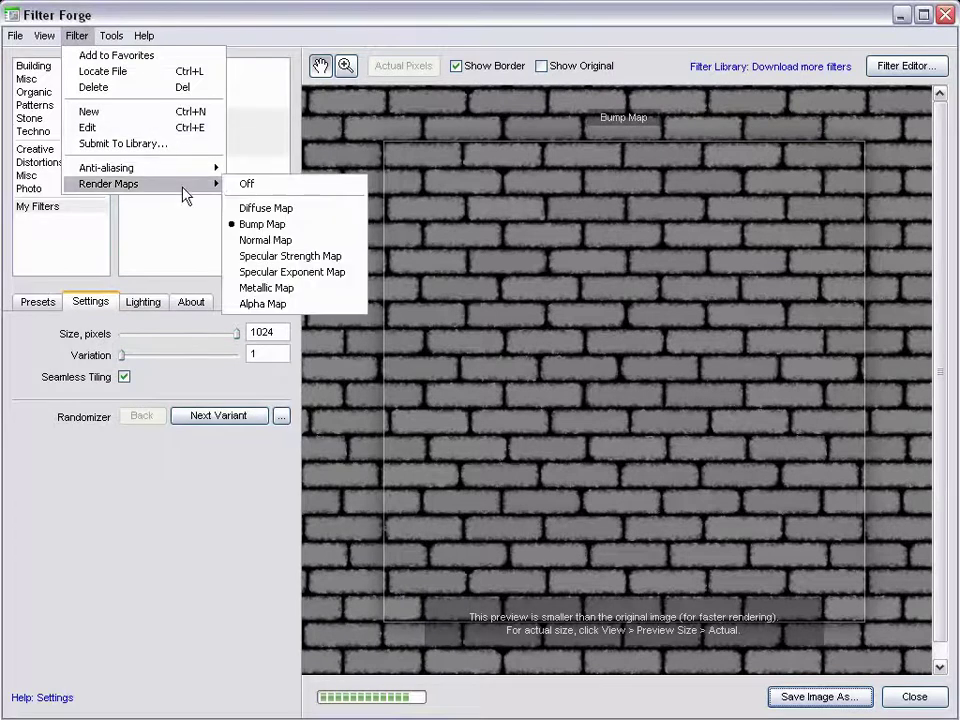
click(266, 208)
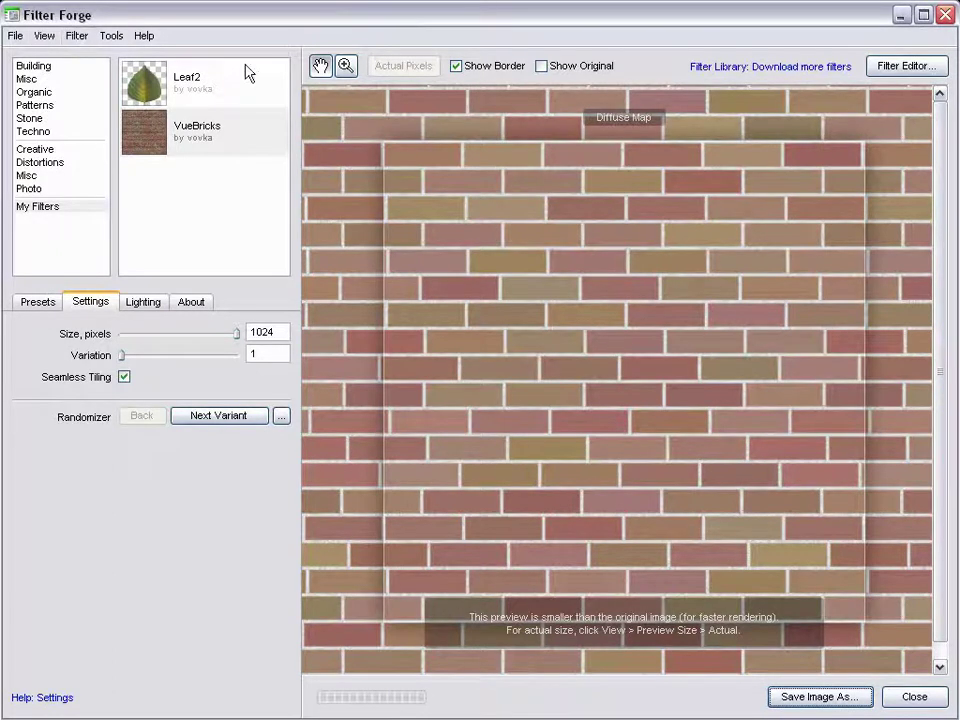
click(80, 37)
mouse_move(150, 186)
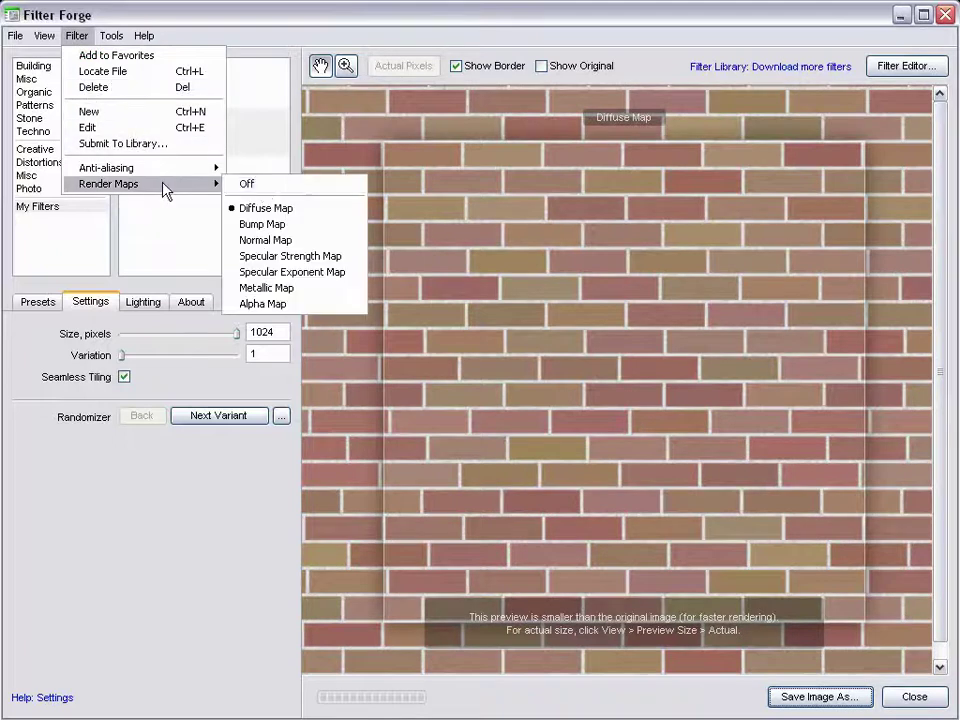
click(260, 187)
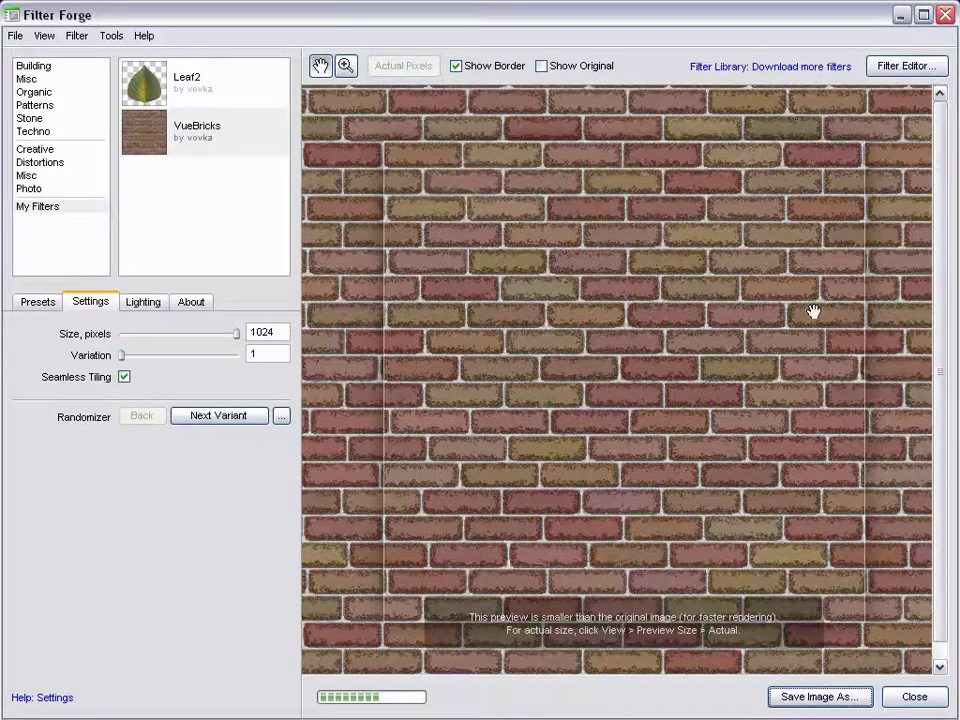
Step: Render the Diffuse Map of VueBricks and save it as brick.jpg in the texturetutorial folder with JPEG quality 100 and full-precision color encoding
click(81, 40)
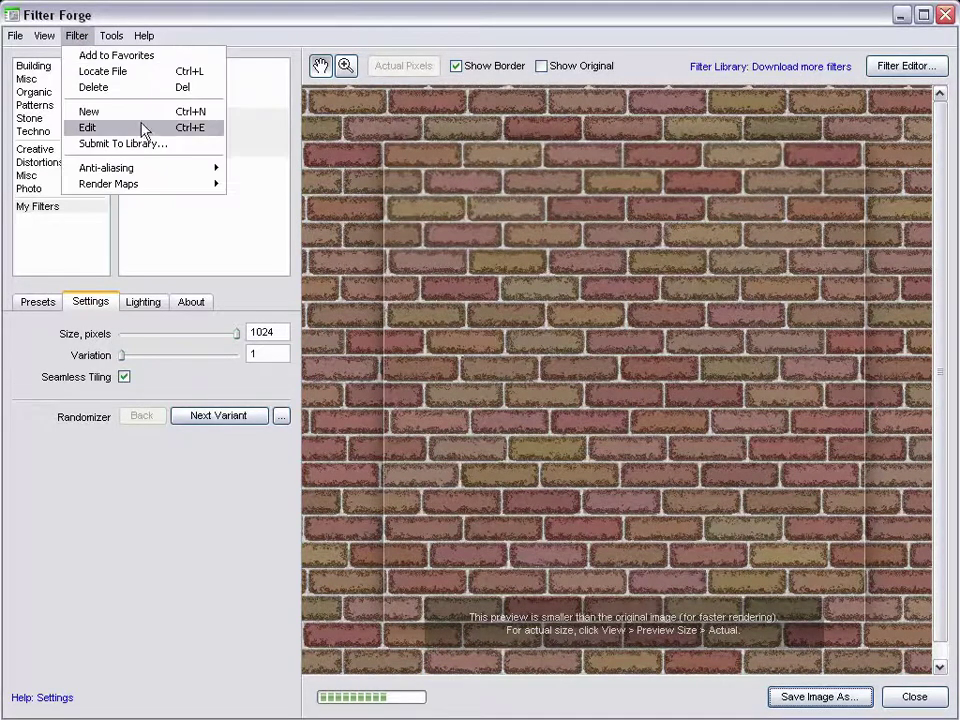
mouse_move(218, 188)
click(265, 209)
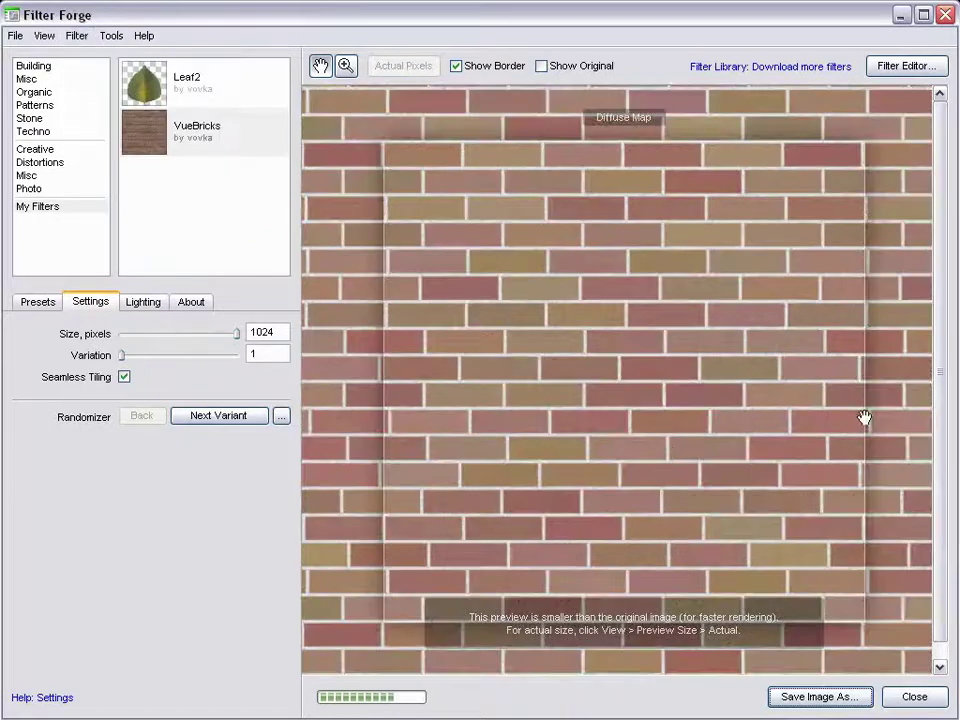
click(790, 696)
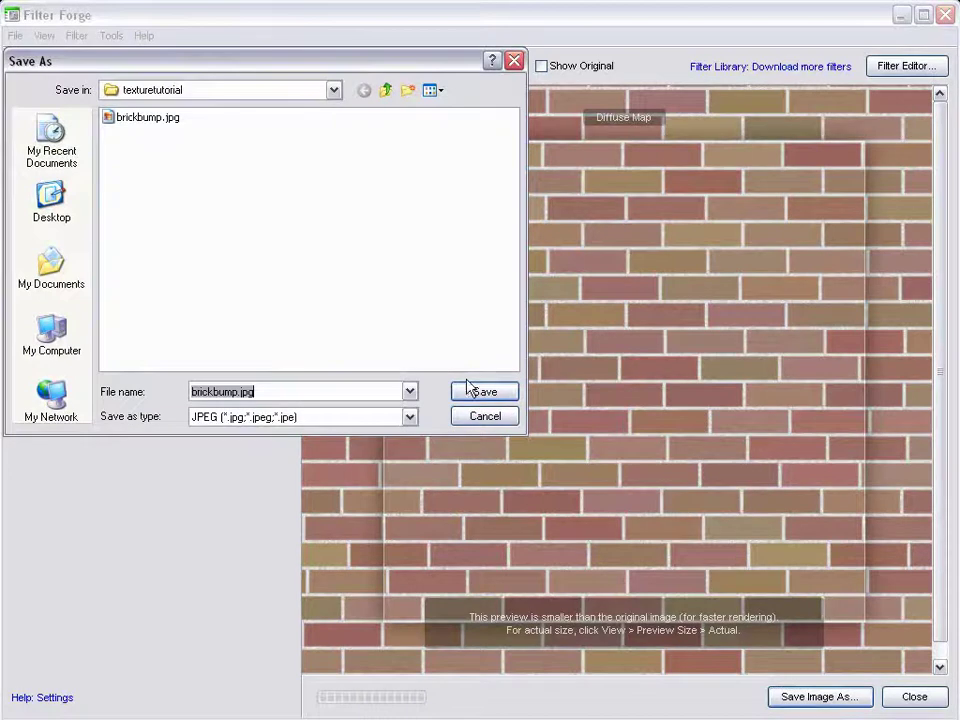
click(212, 391)
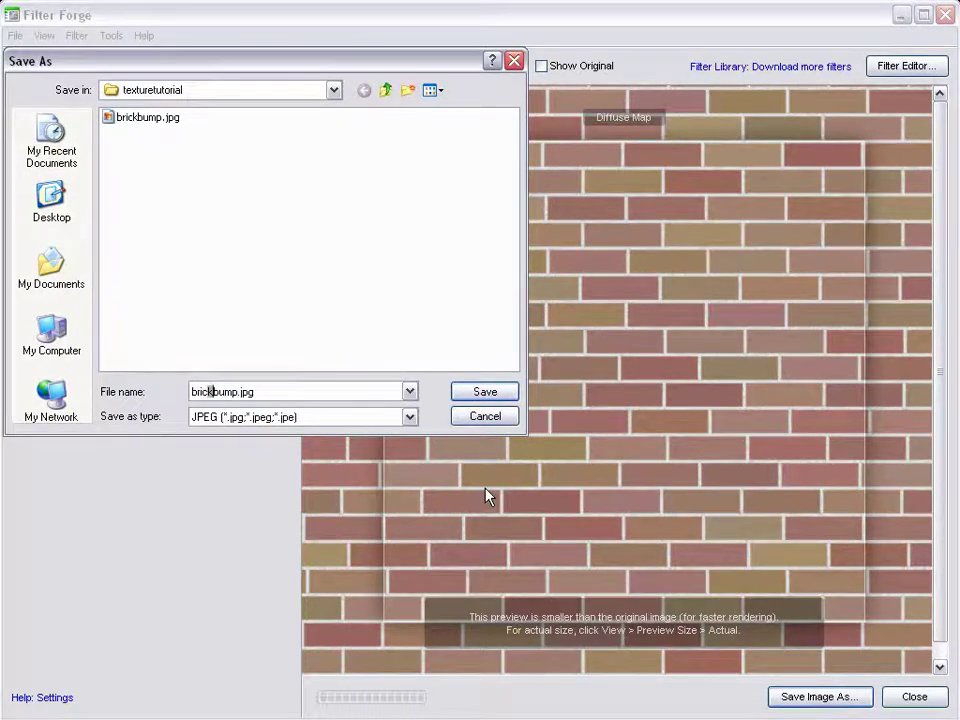
key(Delete)
key(Delete)
key(Delete)
click(485, 392)
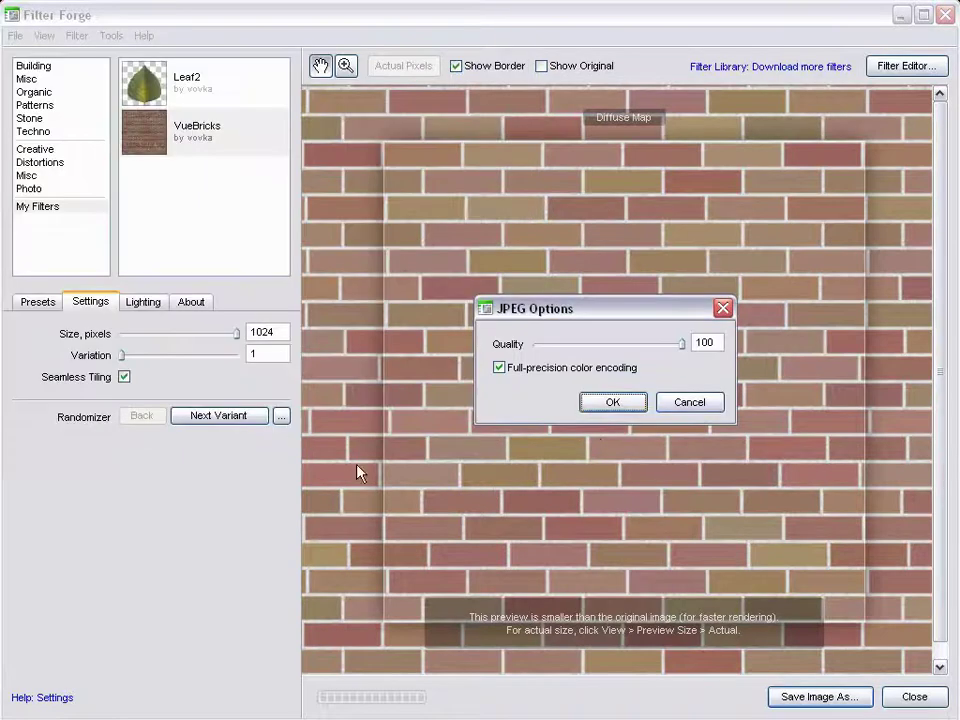
click(613, 402)
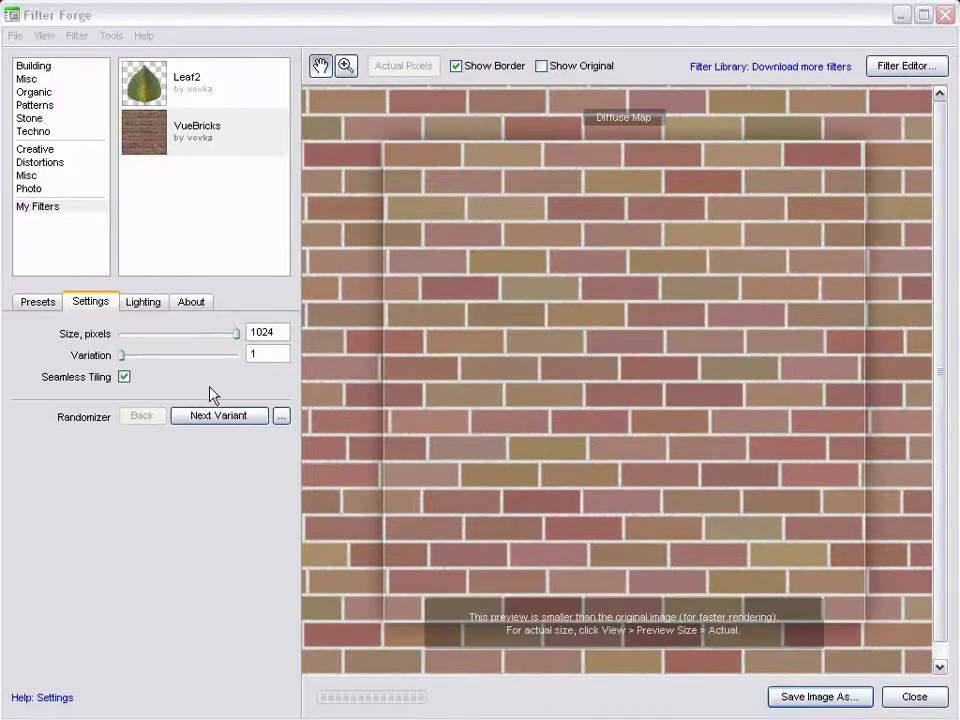
Step: Preview the brick filter's Specular Strength Map and Specular Exponent Map
click(237, 415)
click(76, 37)
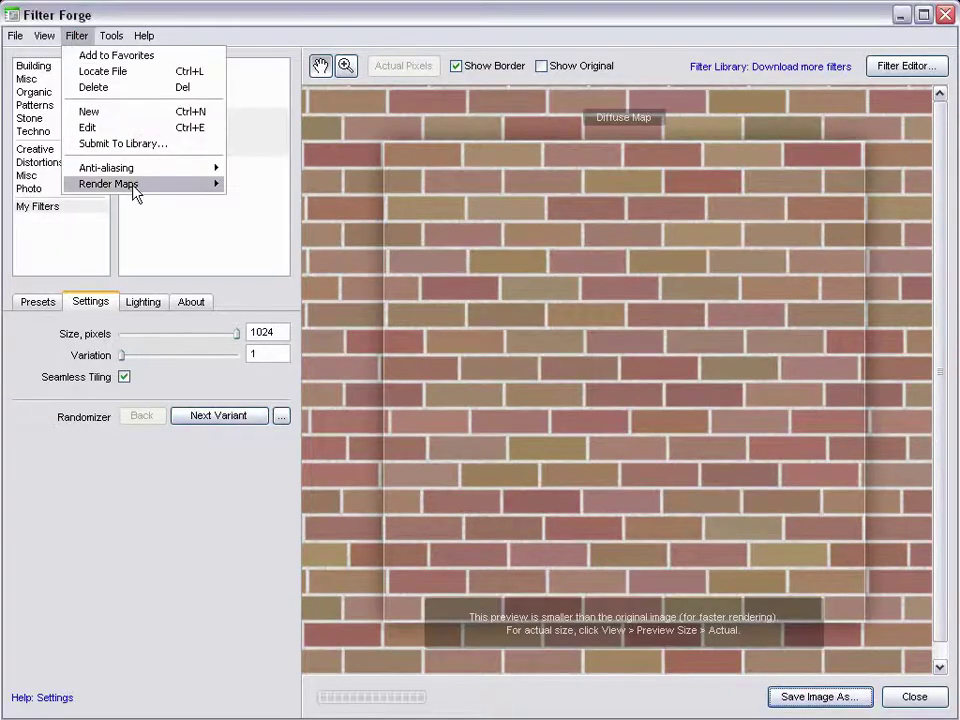
mouse_move(135, 192)
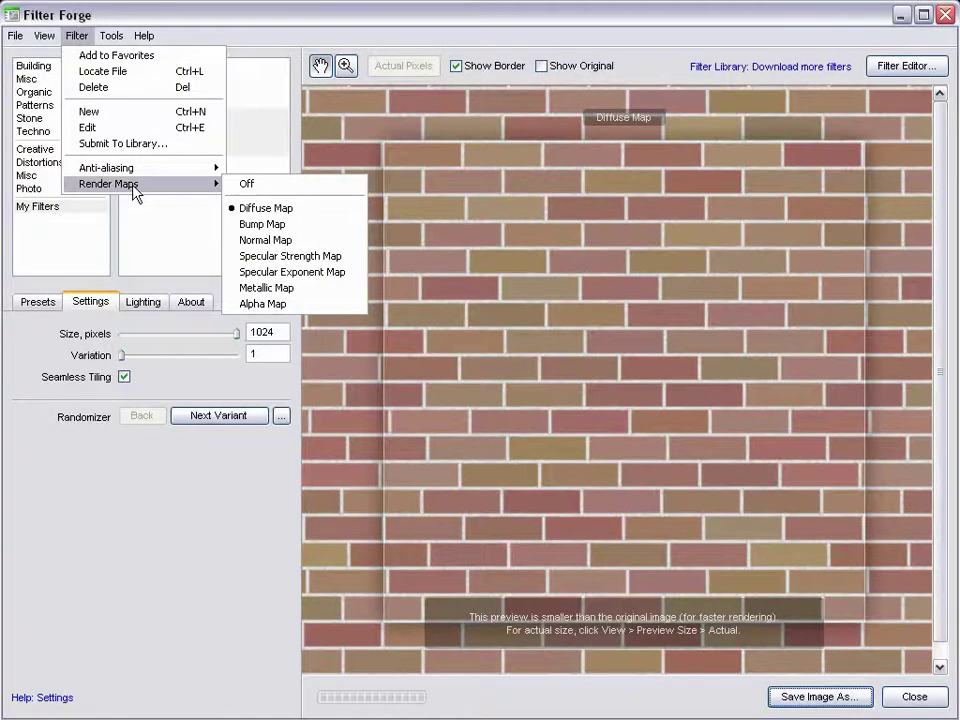
click(348, 257)
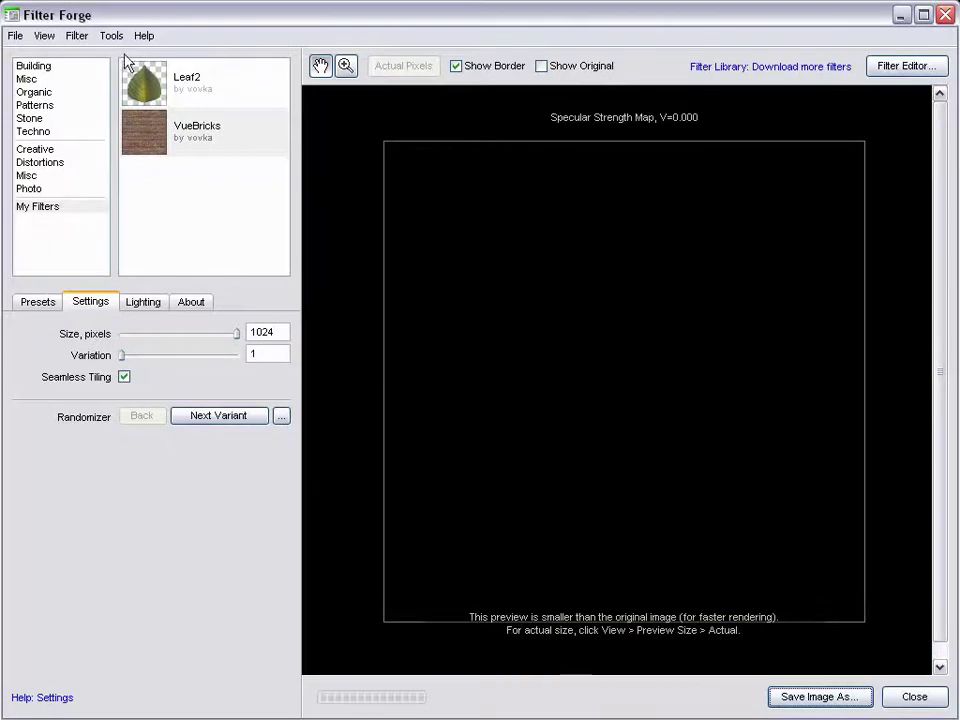
click(62, 36)
mouse_move(76, 36)
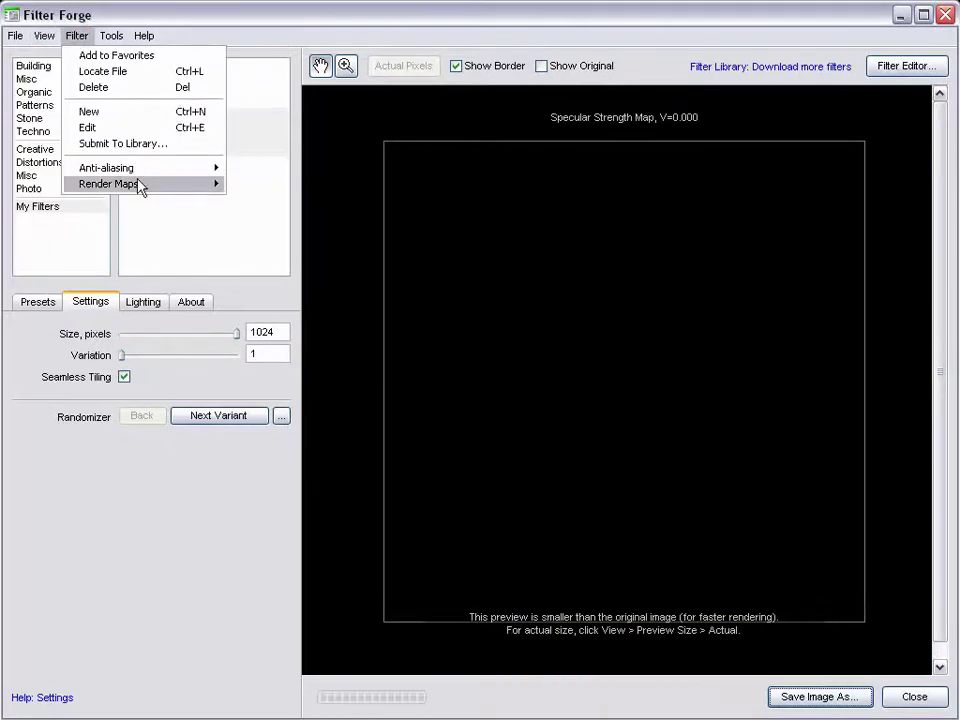
mouse_move(138, 185)
click(295, 273)
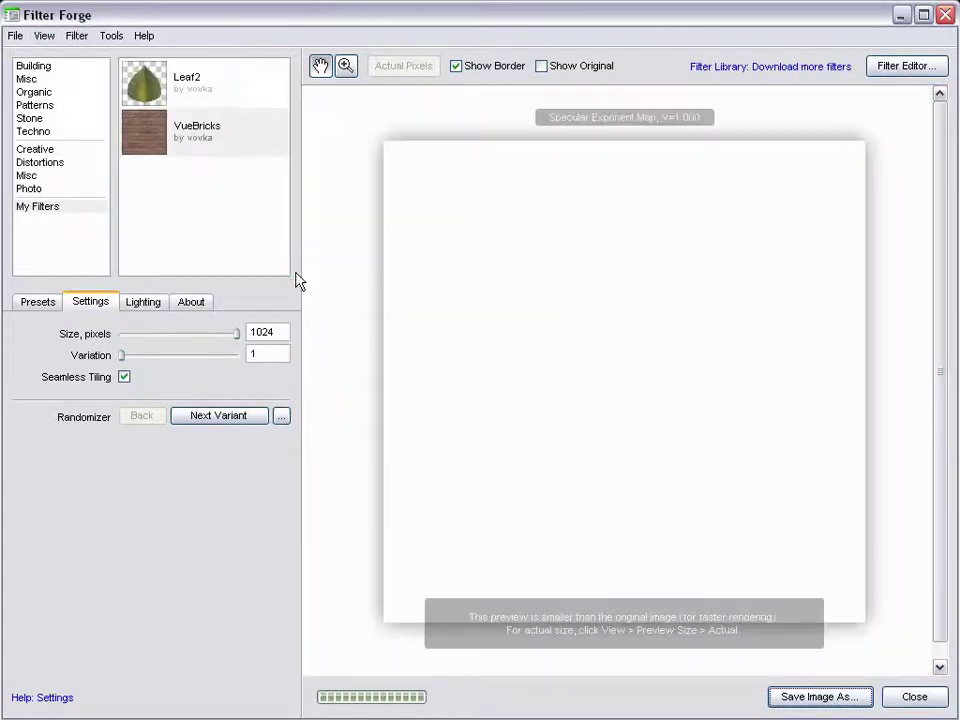
Step: Render the Normal Map and save it as brickh.jpg in the texturetutorial folder with JPEG quality 100 and full-precision color encoding
click(86, 37)
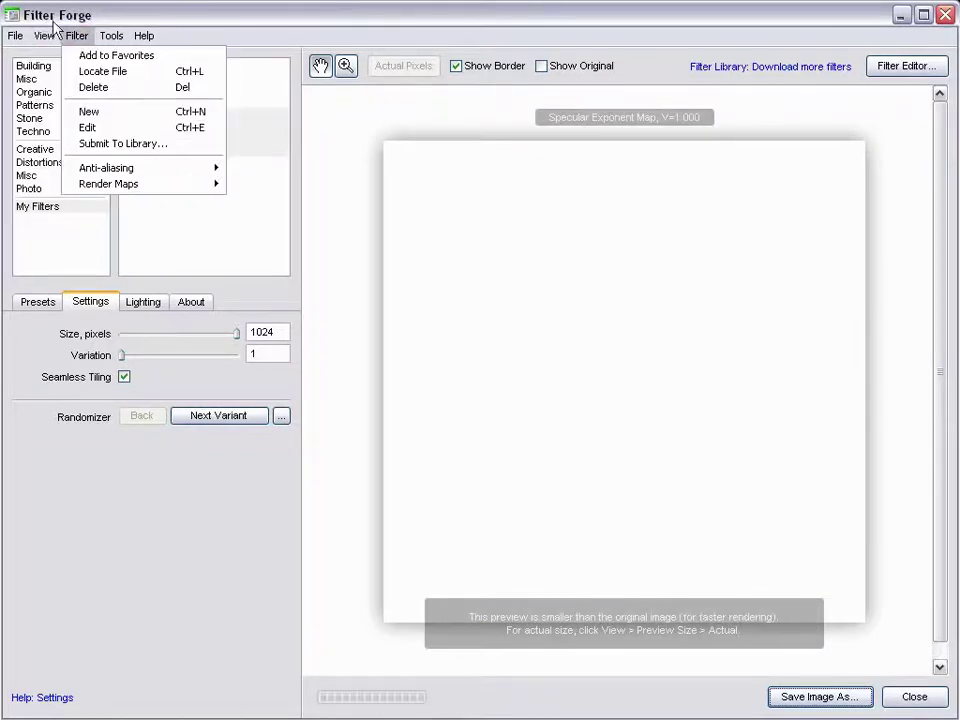
mouse_move(155, 184)
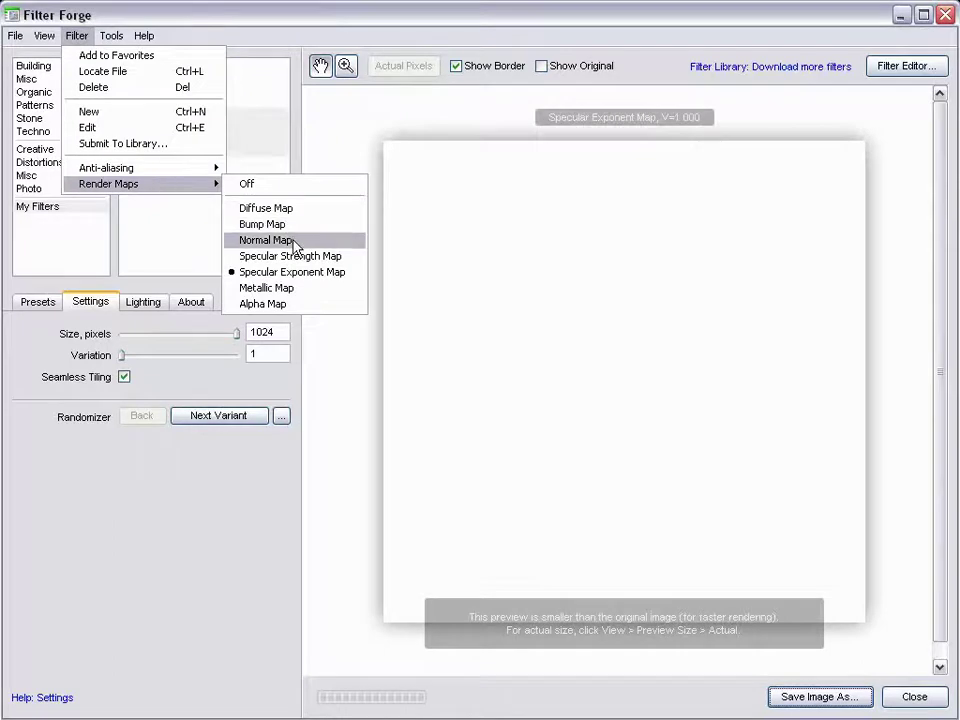
click(265, 240)
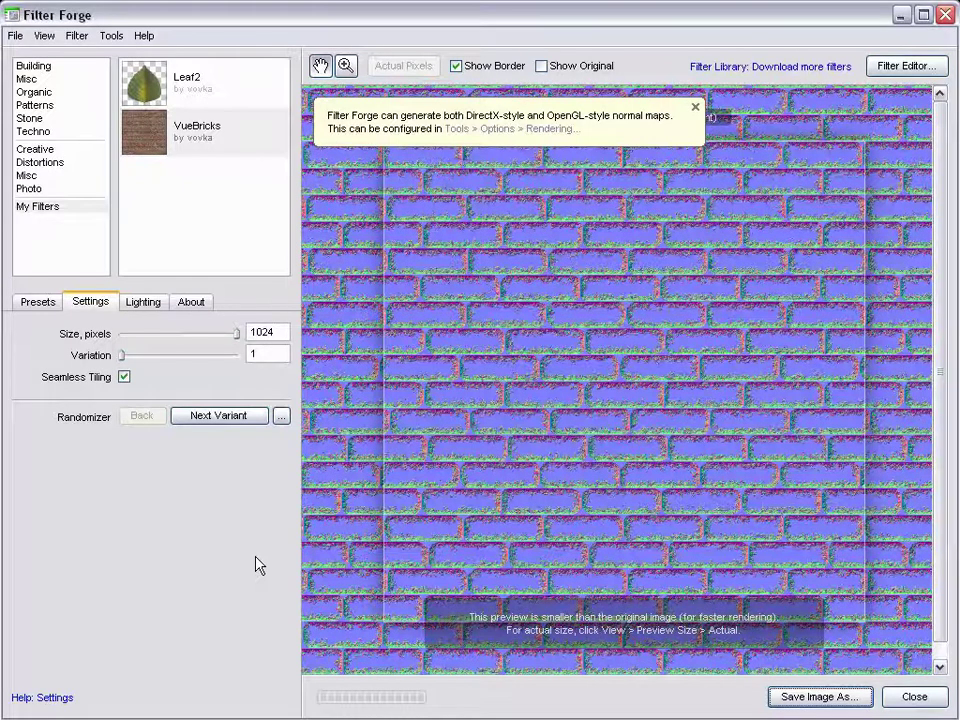
click(818, 697)
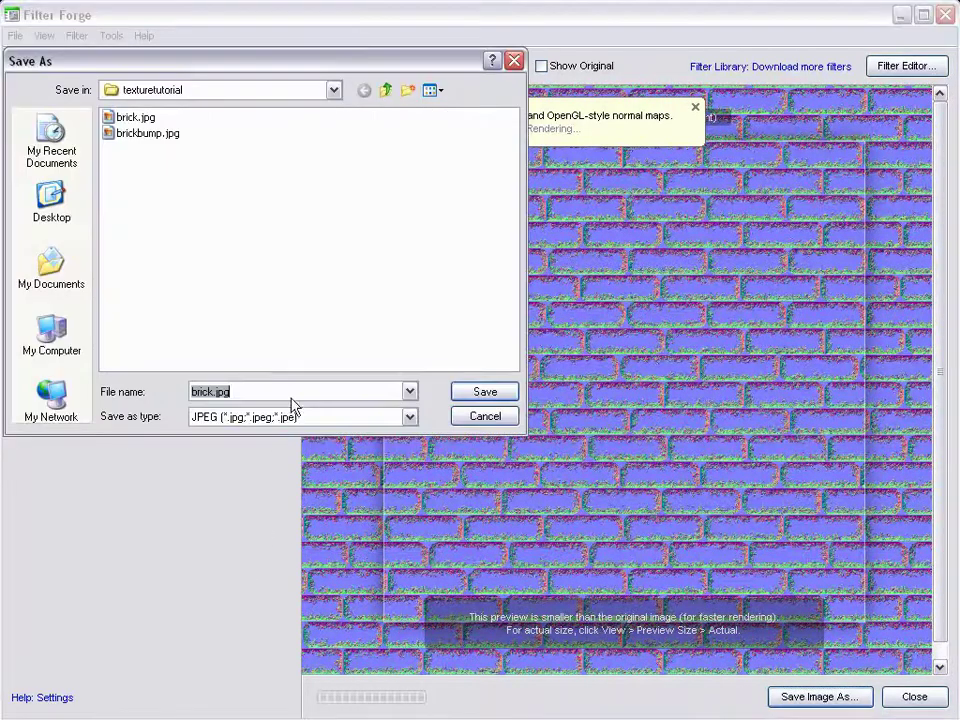
click(201, 390)
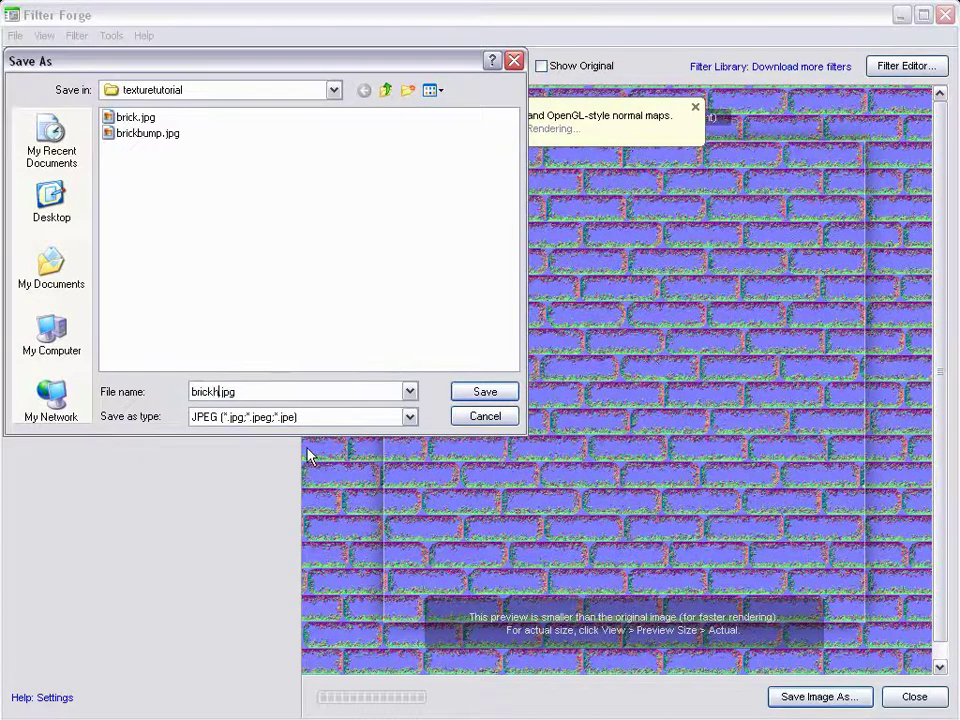
click(483, 391)
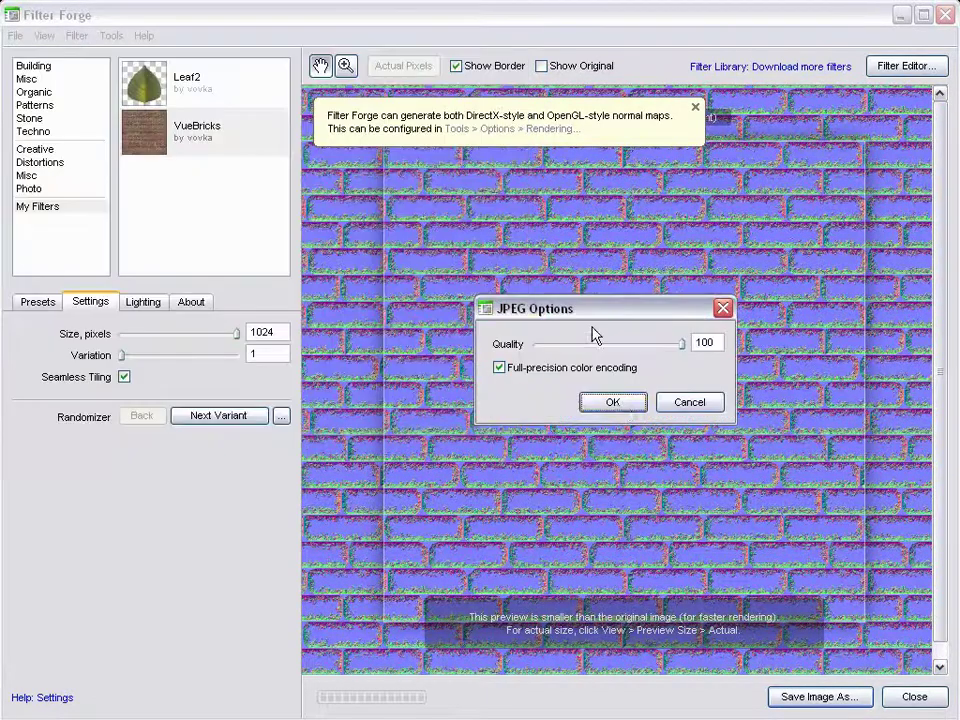
click(622, 404)
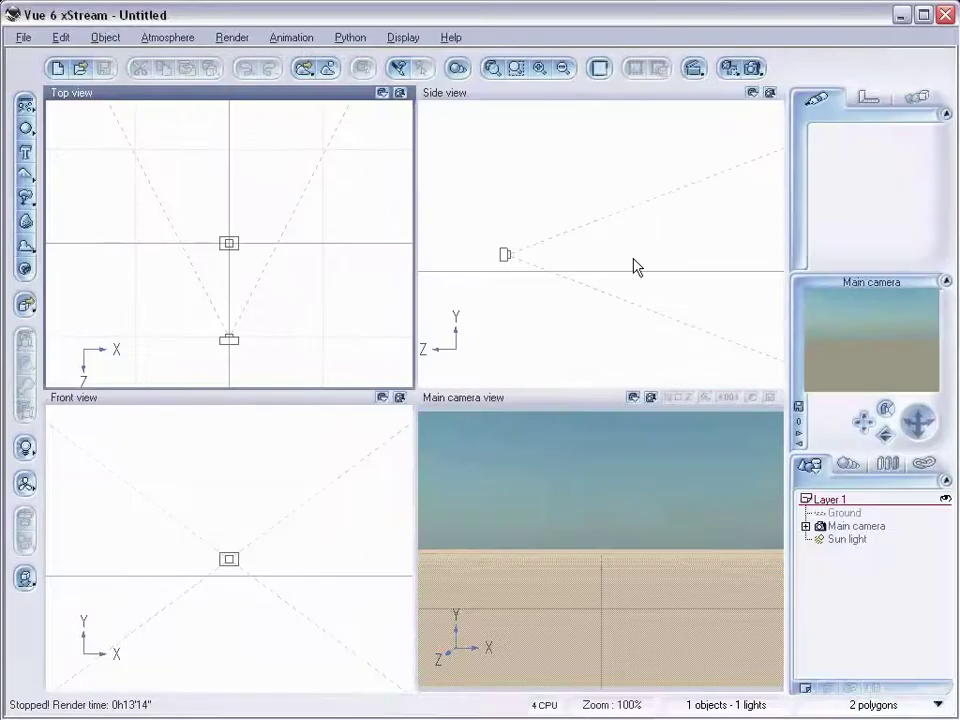
Step: Switch to Vue 6 xStream, add a cube to the scene and move it farther back from the main camera
drag(26, 130, 66, 135)
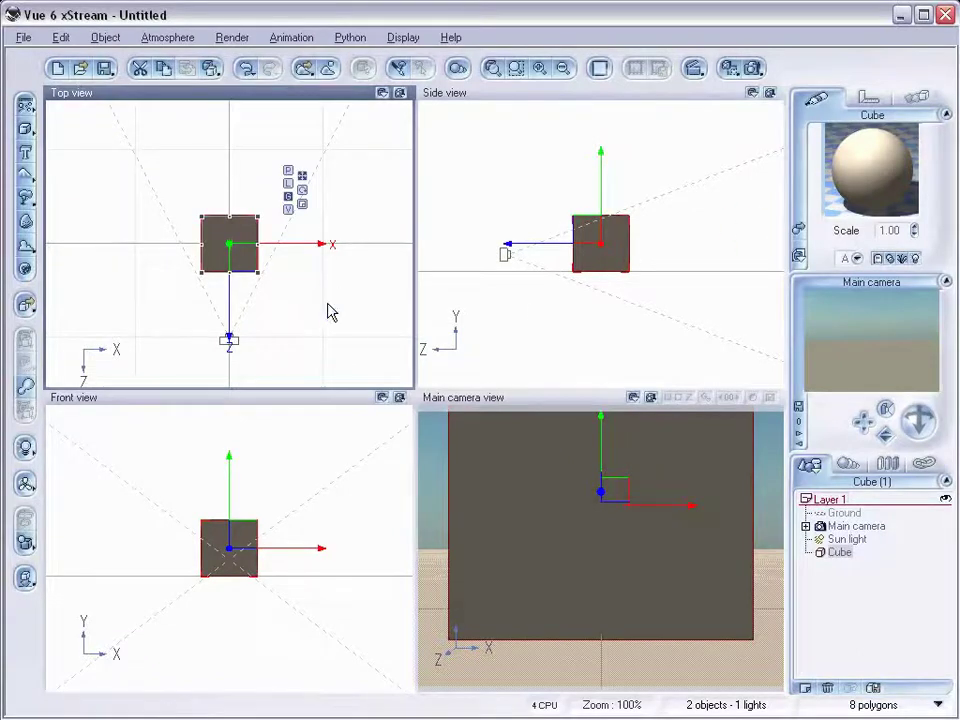
double_click(244, 260)
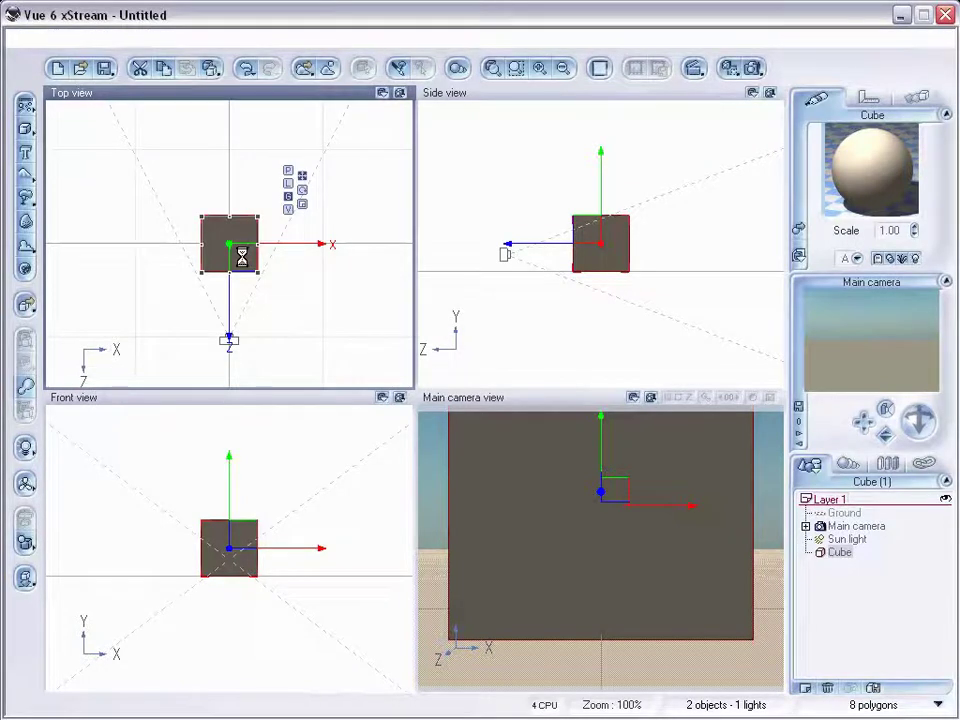
drag(250, 250, 229, 156)
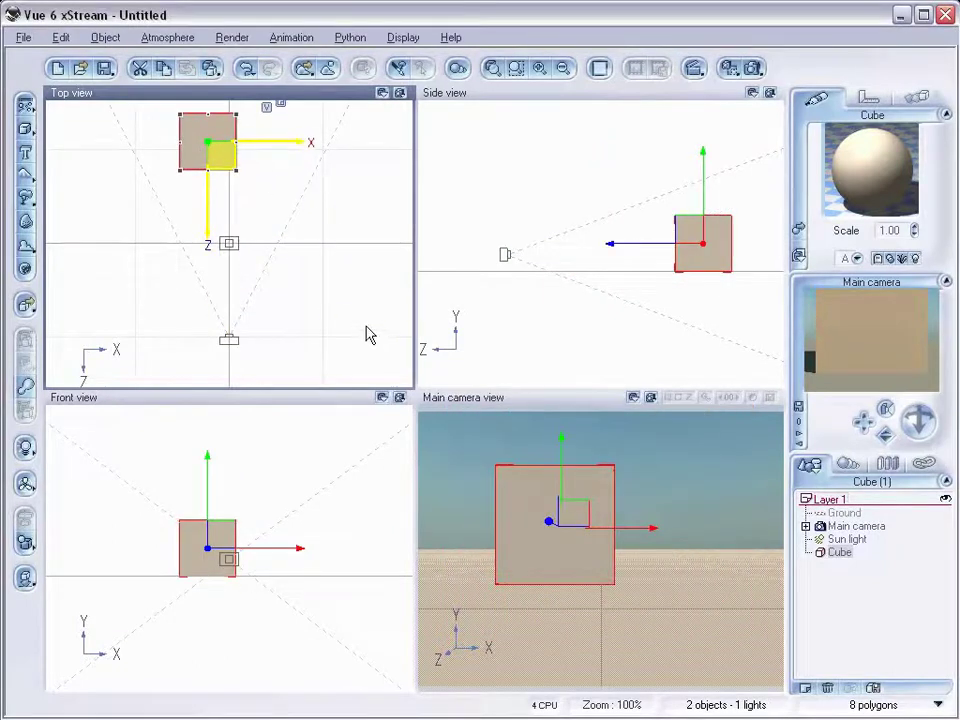
Step: Enlarge and rotate the cube so one vertical corner faces the camera, and rest its base on the ground
double_click(230, 160)
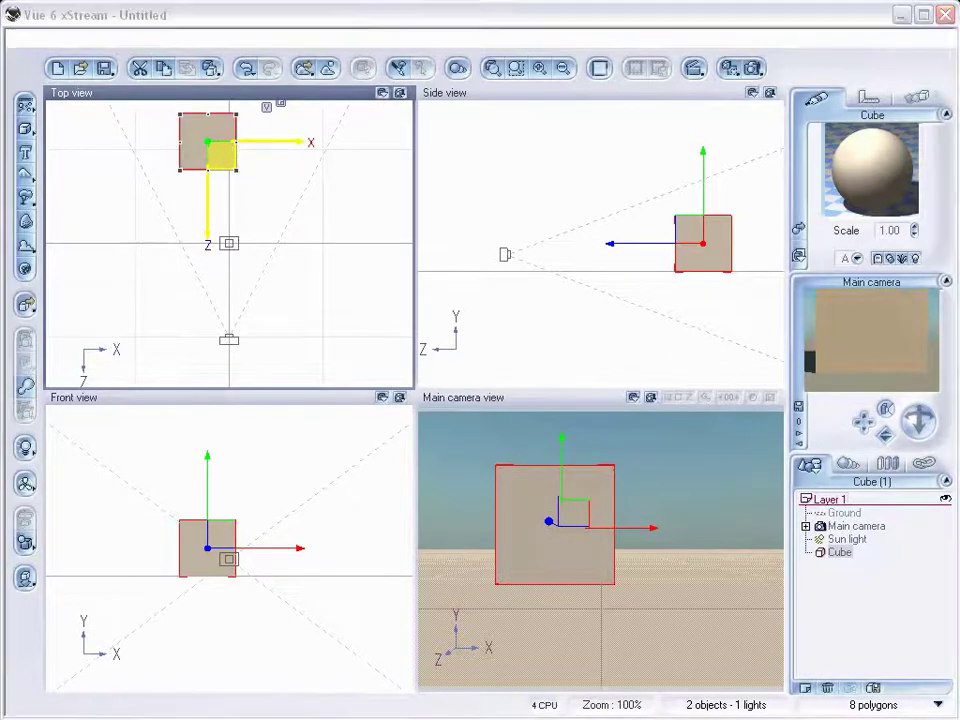
drag(248, 183, 321, 120)
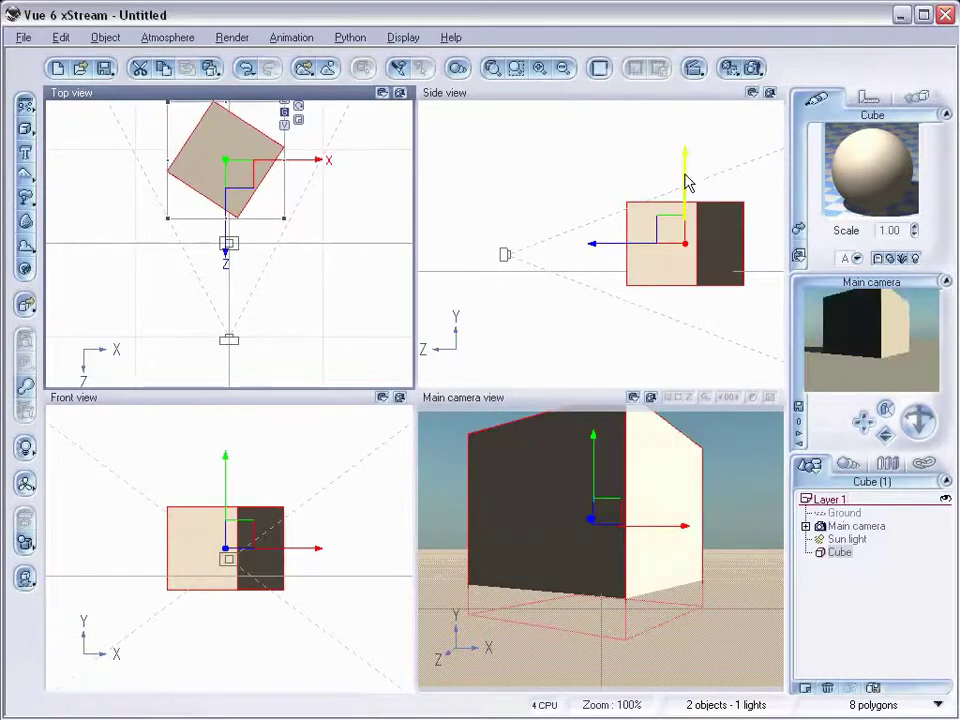
drag(686, 182, 686, 130)
click(26, 578)
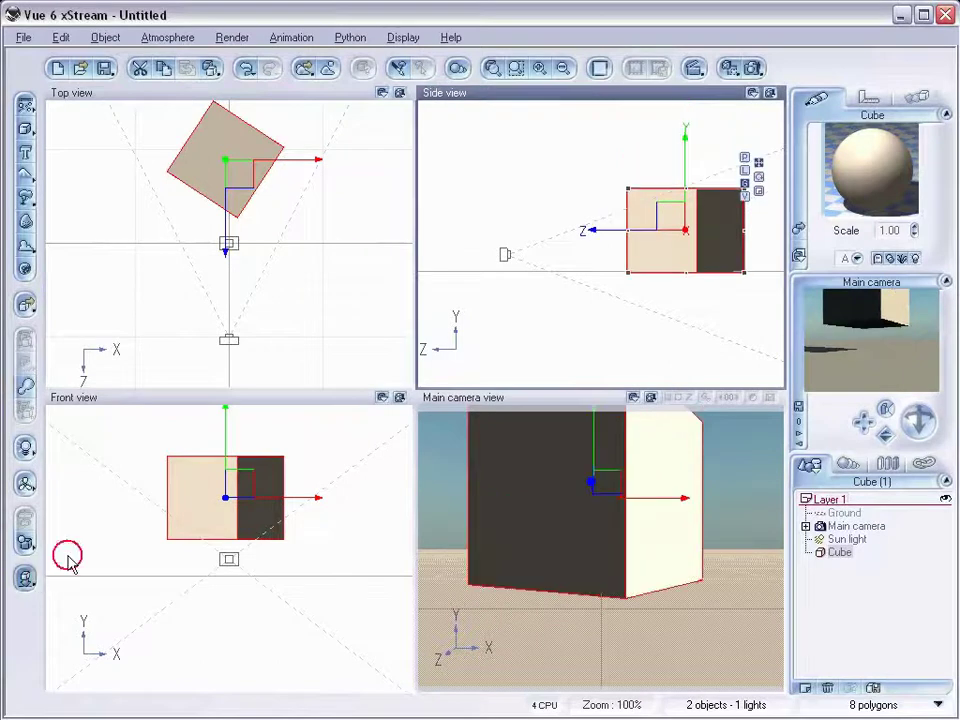
click(330, 393)
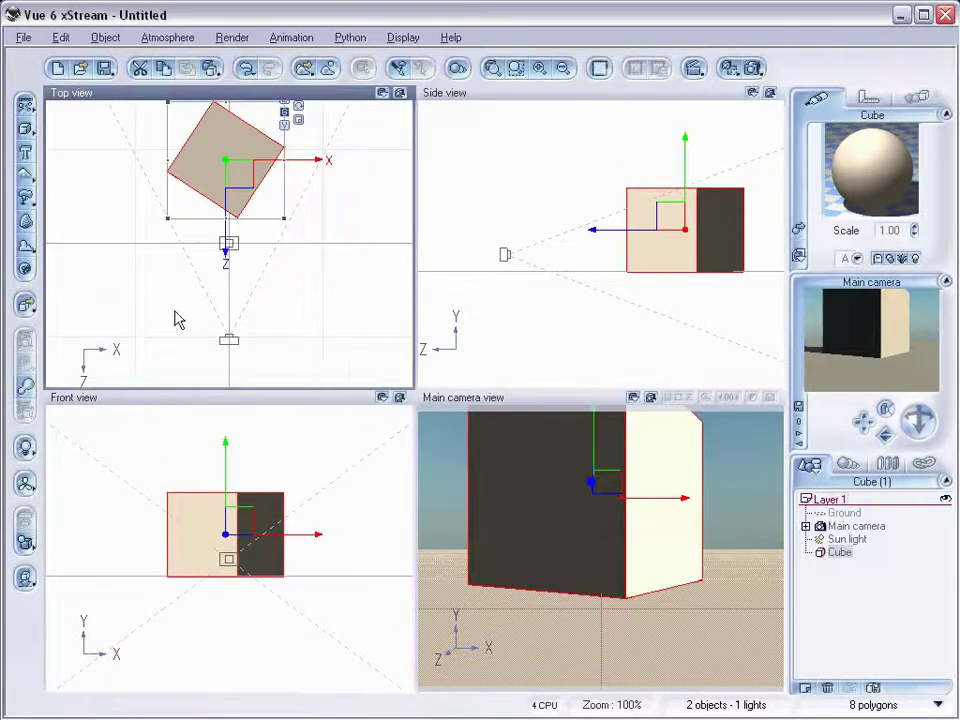
Step: Move and turn the main camera for a close view of the cube's corner, and reposition the sun light to light both visible faces
click(229, 338)
drag(242, 358, 251, 311)
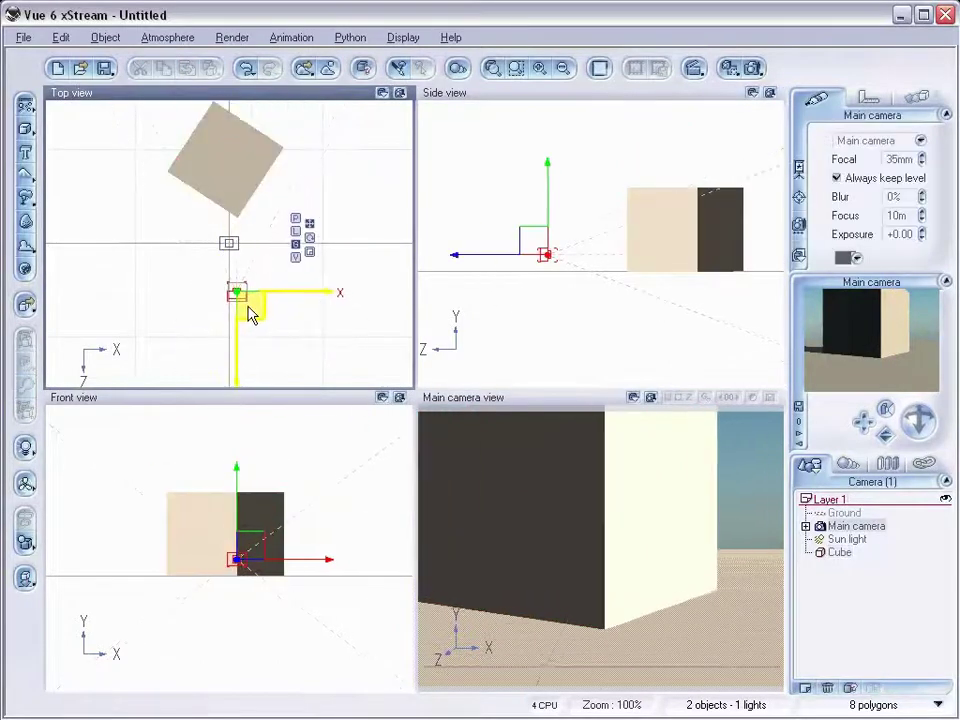
drag(918, 422, 916, 422)
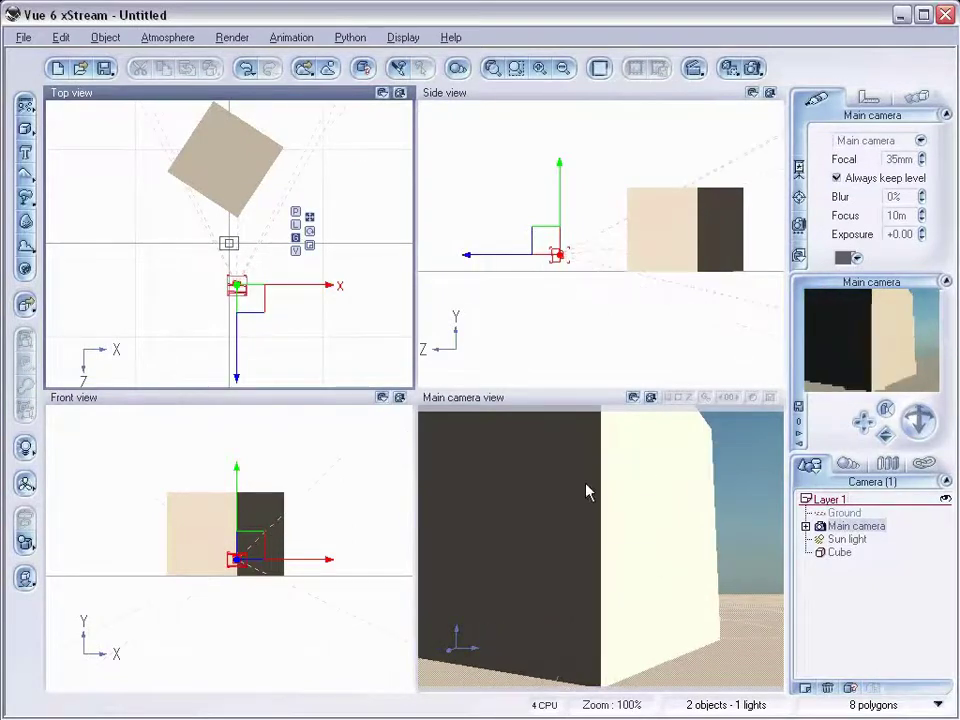
click(846, 539)
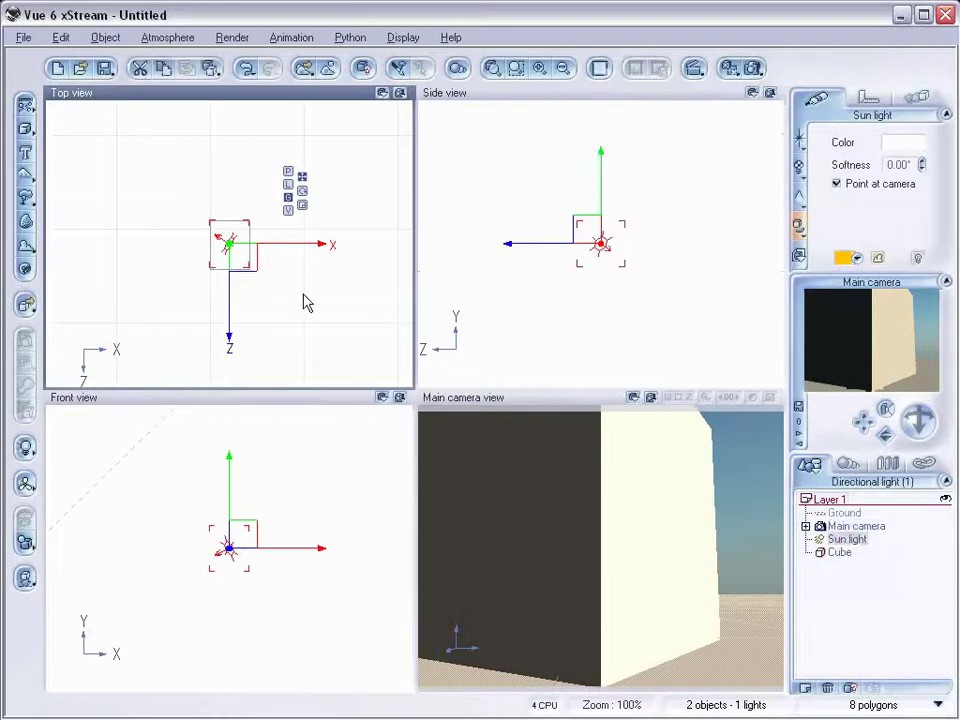
drag(262, 288, 244, 316)
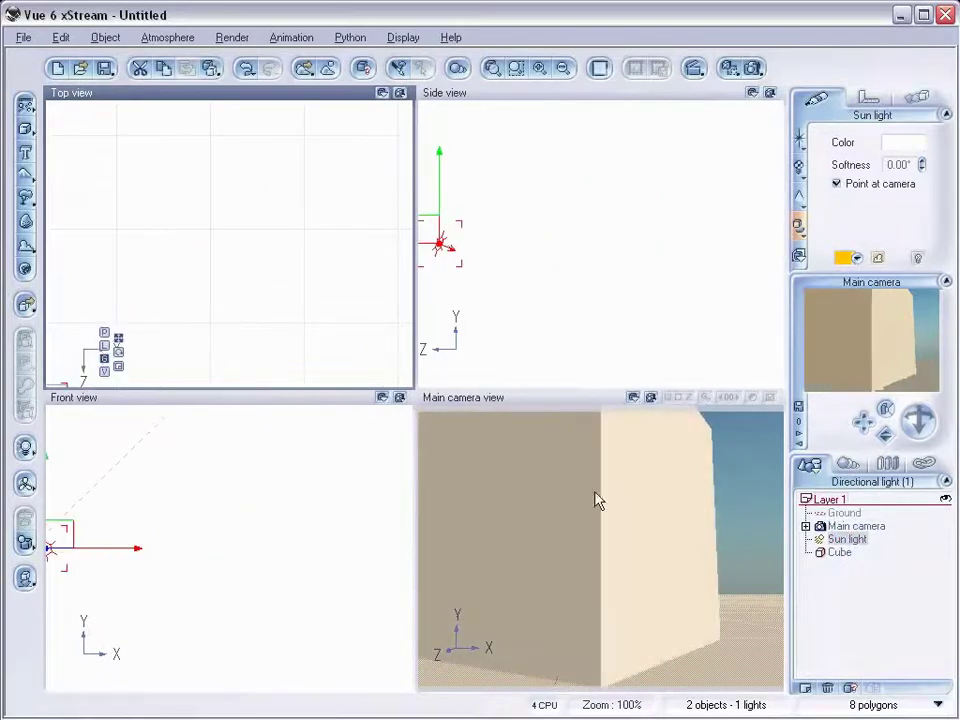
Step: Set the render to output to screen at 640x480, run a test render of the cube and close the render window
click(753, 67)
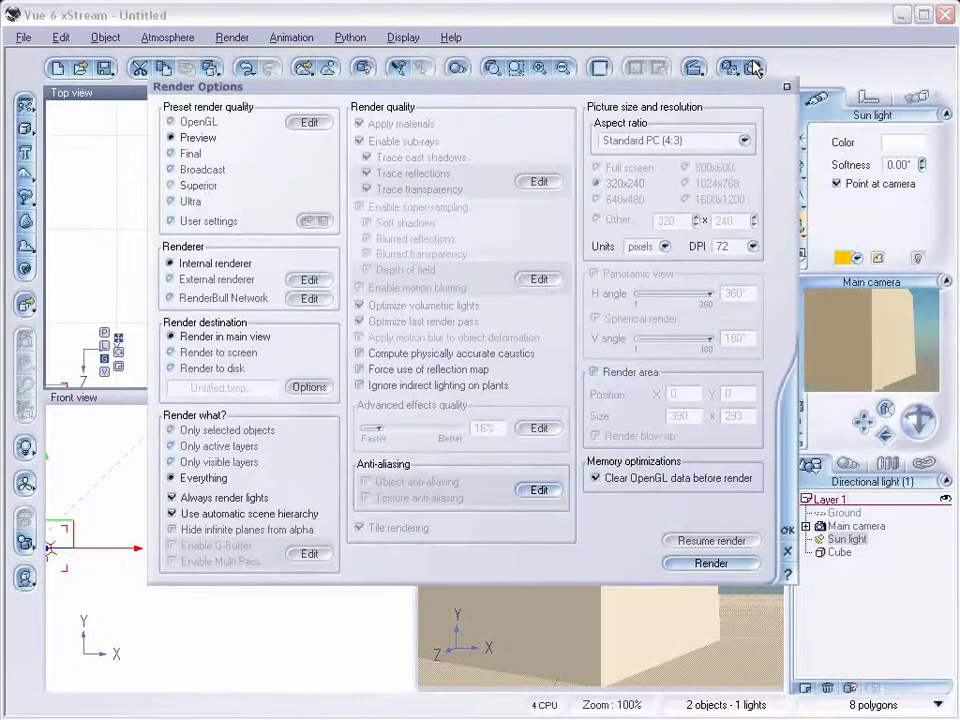
click(236, 352)
click(622, 200)
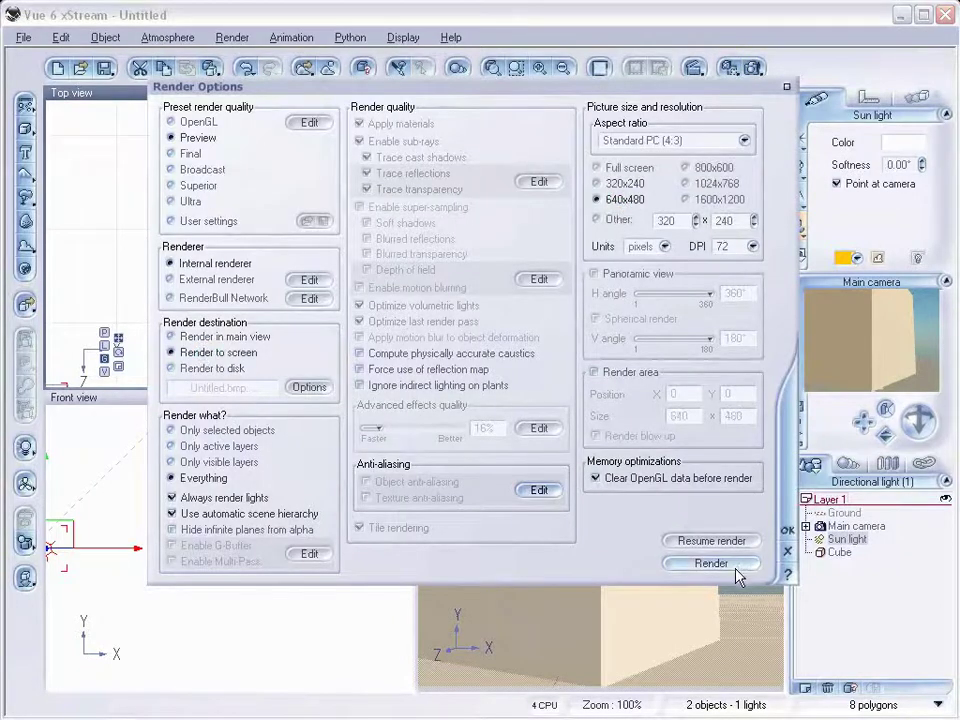
click(787, 530)
click(751, 70)
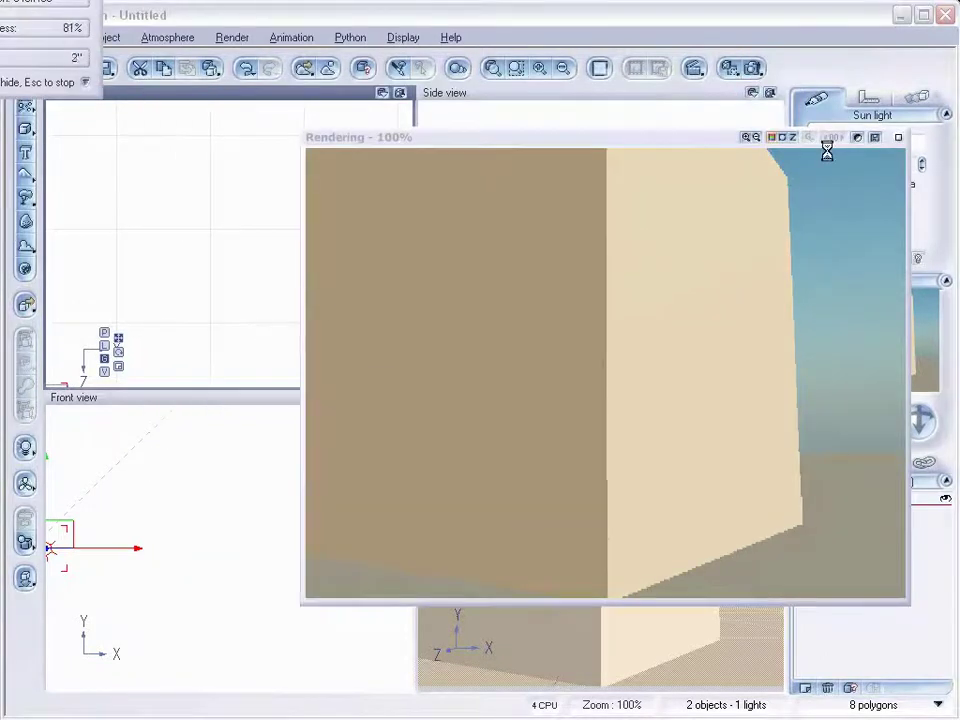
right_click(808, 328)
click(897, 136)
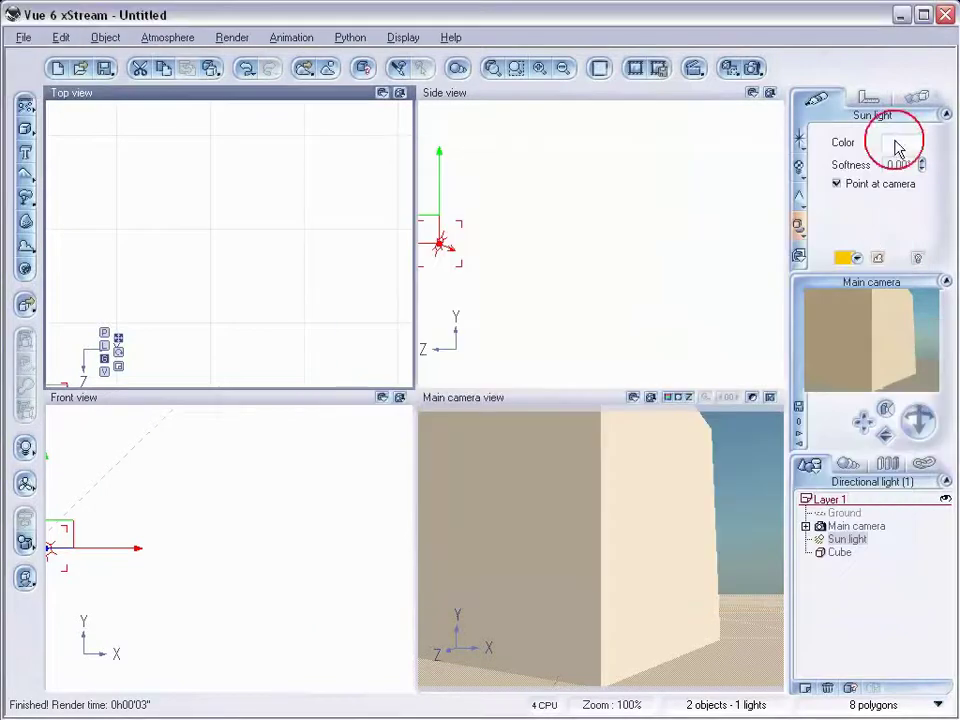
Step: Edit the cube's material, switch its coloring mode to mapped picture and load brick.jpg from the texturetutorial folder
click(838, 555)
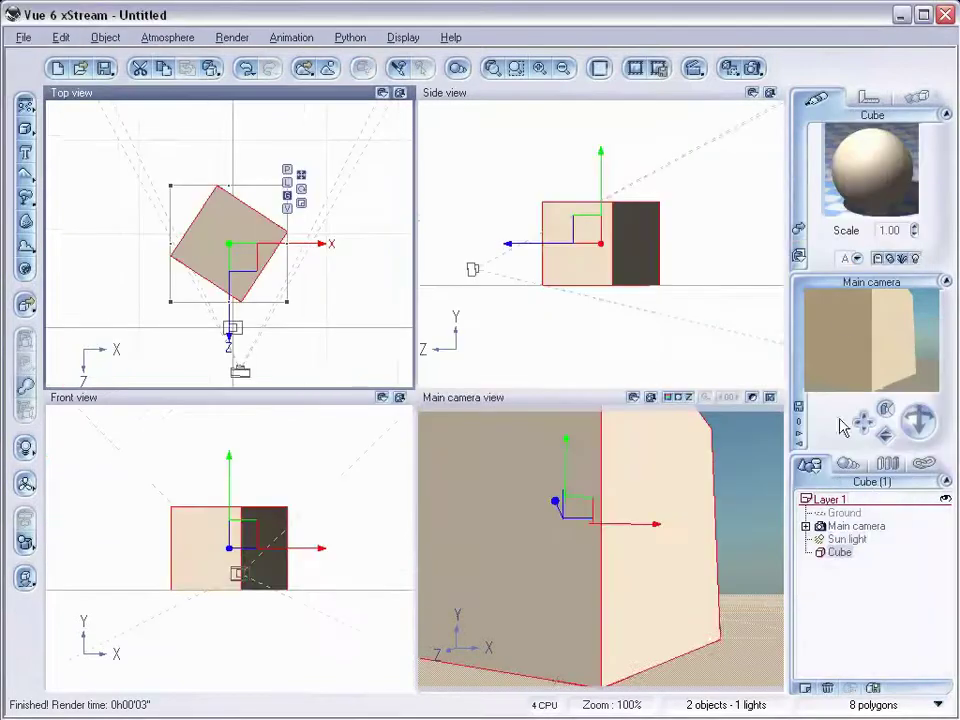
double_click(886, 148)
drag(543, 96, 519, 160)
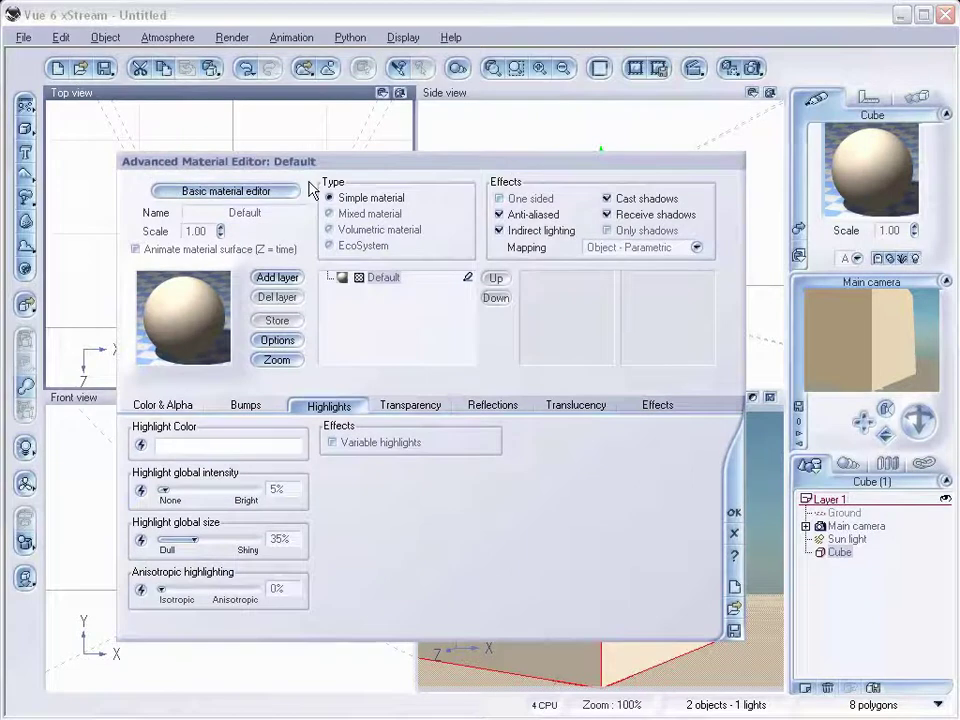
click(177, 404)
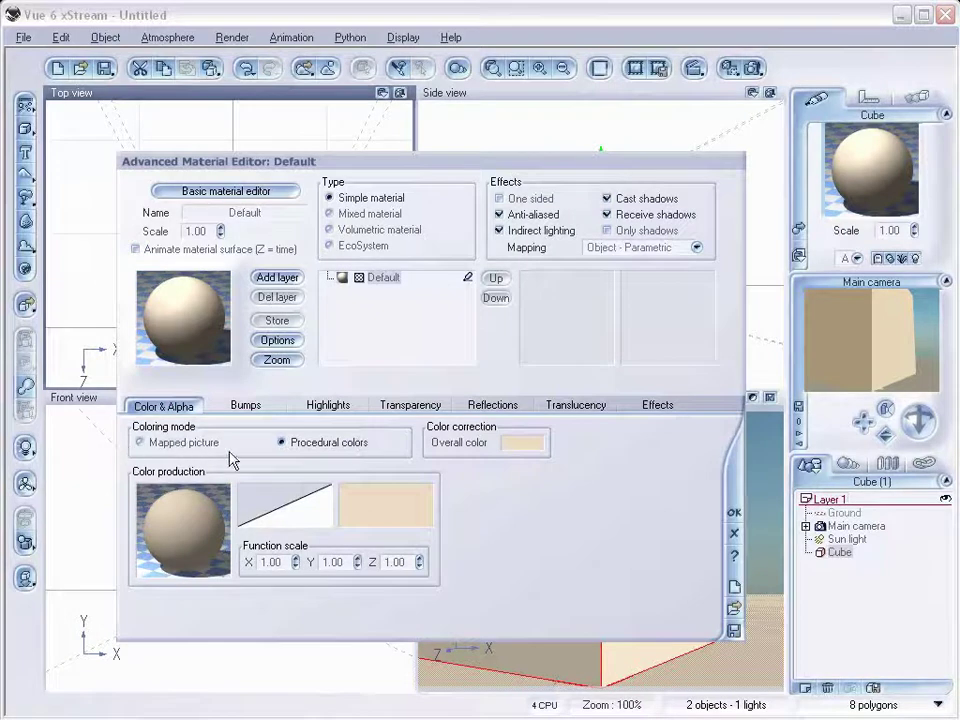
click(143, 443)
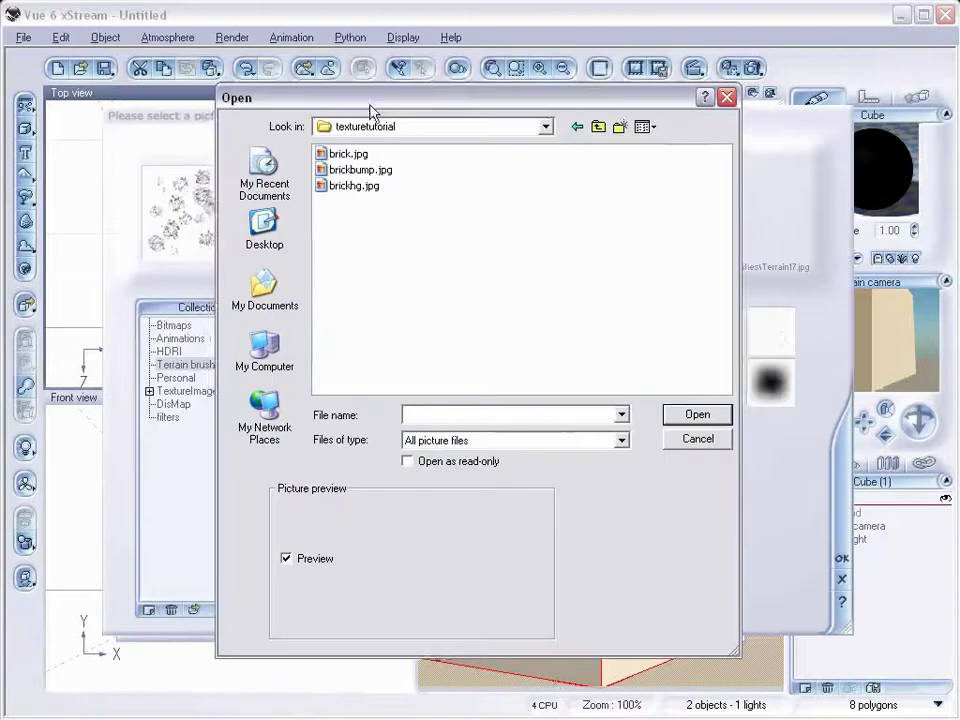
drag(364, 107, 343, 114)
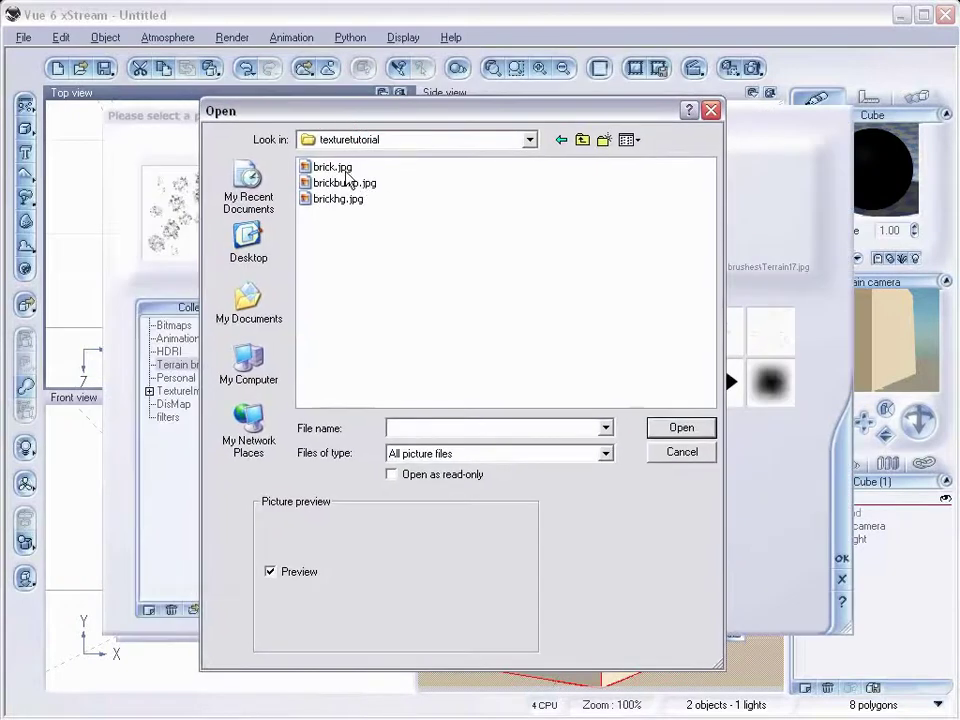
click(343, 166)
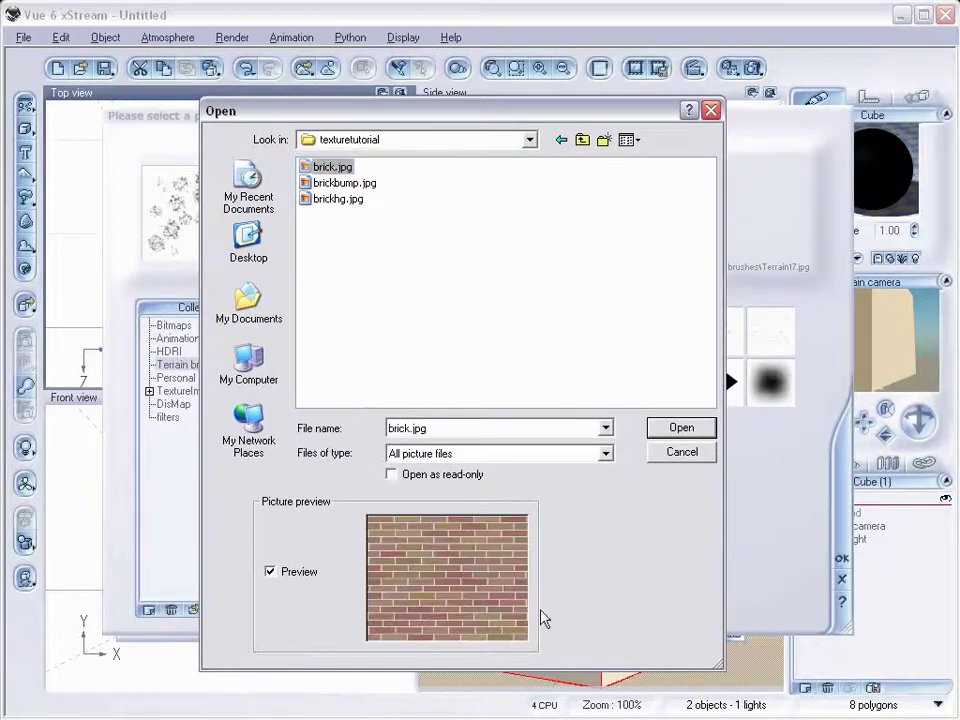
click(653, 434)
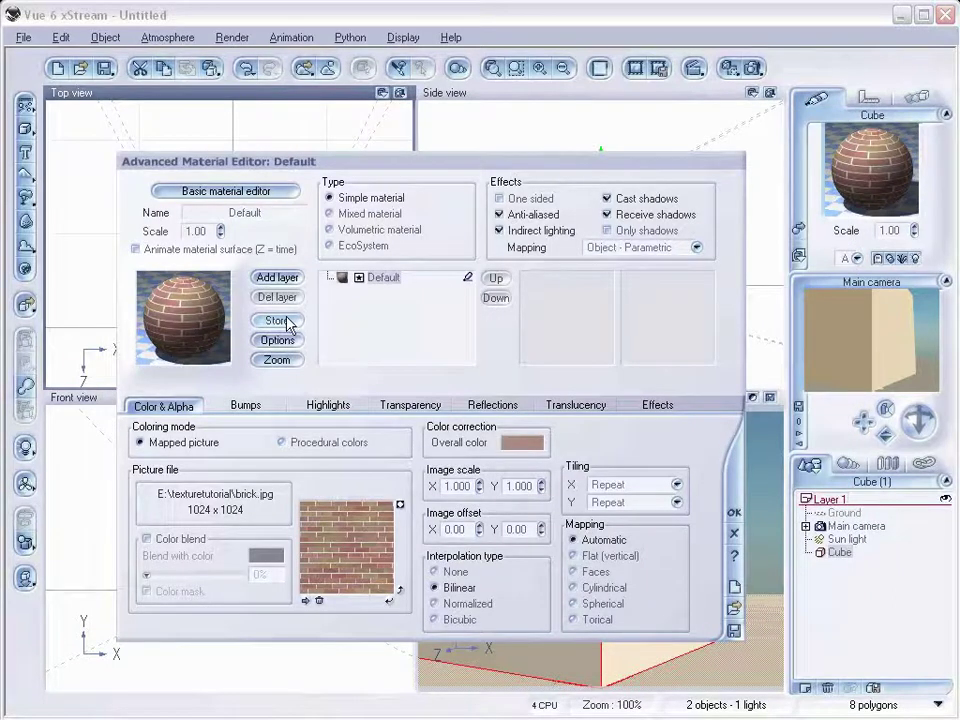
Step: Edit the material's bump function and feed the Bump output from its own Projected Texture Map node, clear of the color map node
click(245, 407)
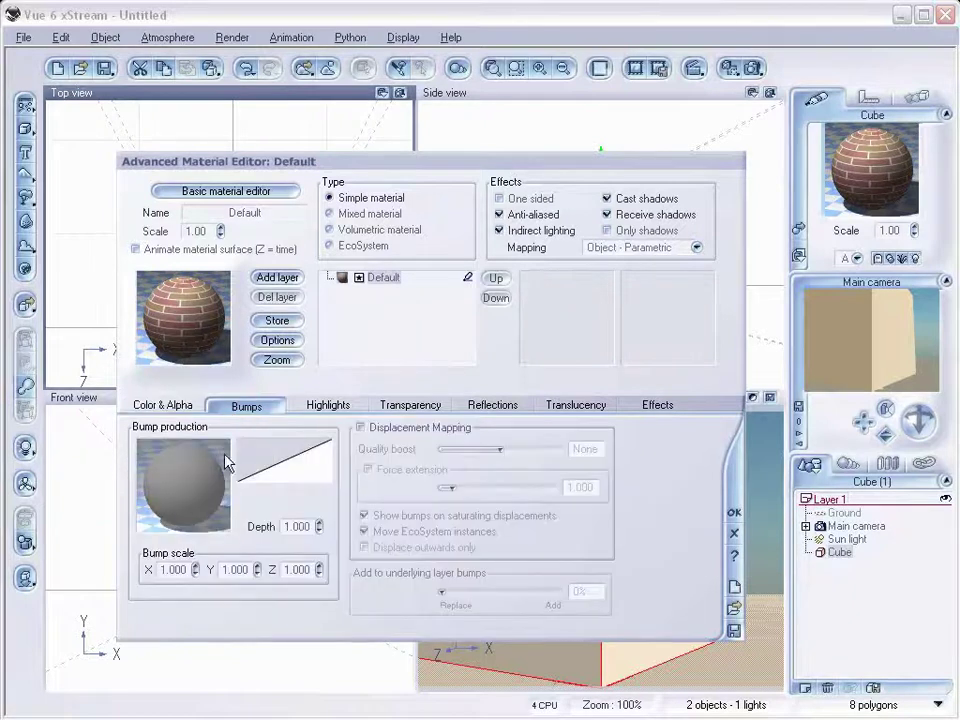
right_click(189, 500)
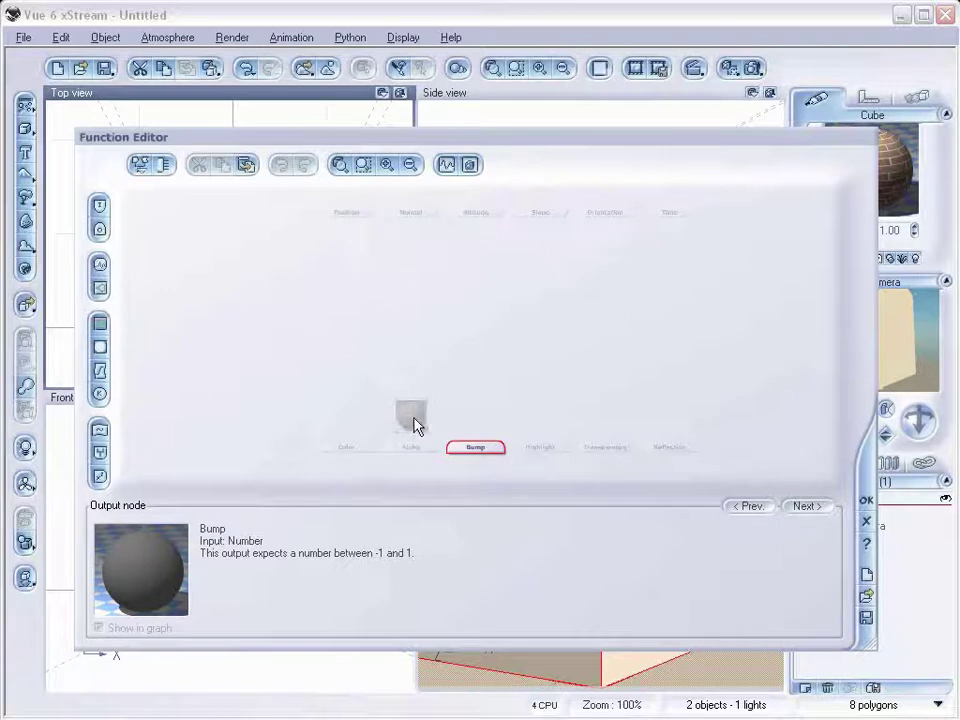
drag(420, 428, 368, 371)
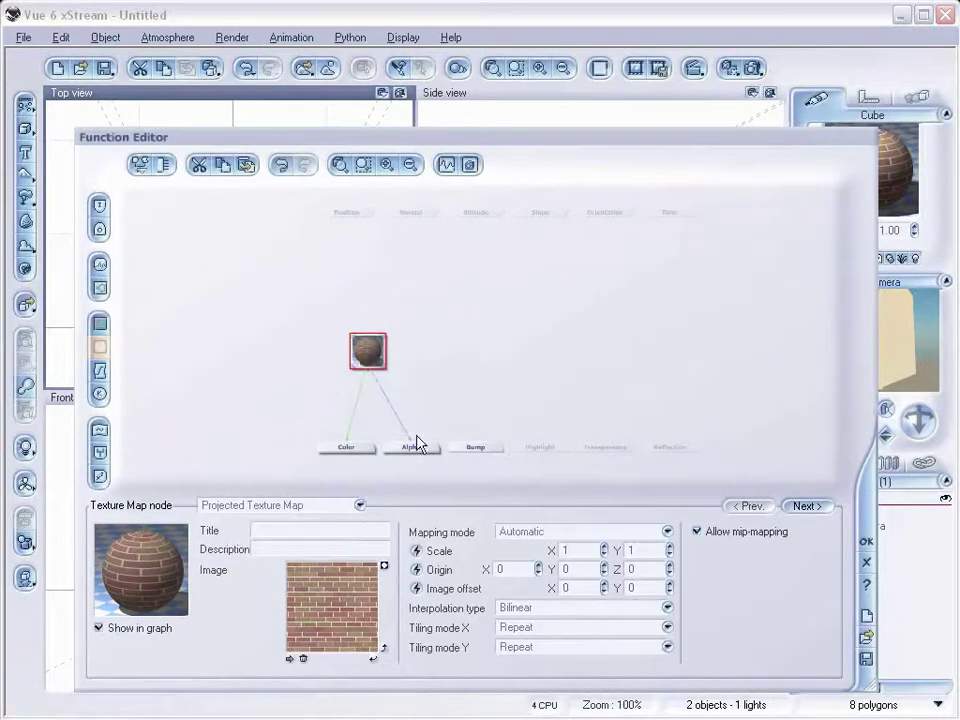
click(486, 447)
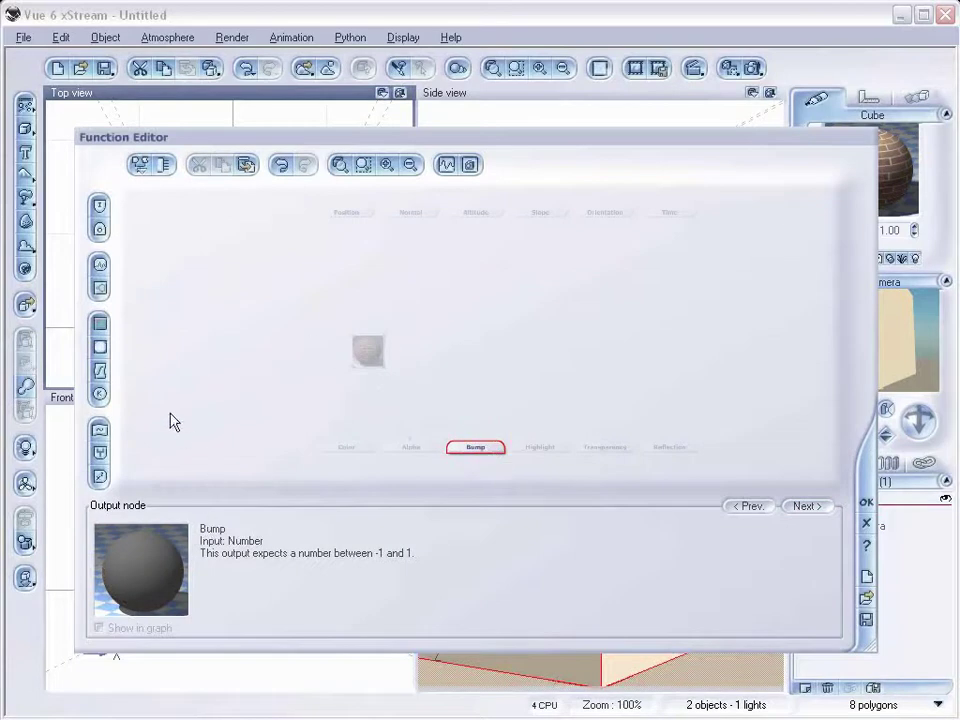
click(100, 347)
drag(482, 418, 484, 347)
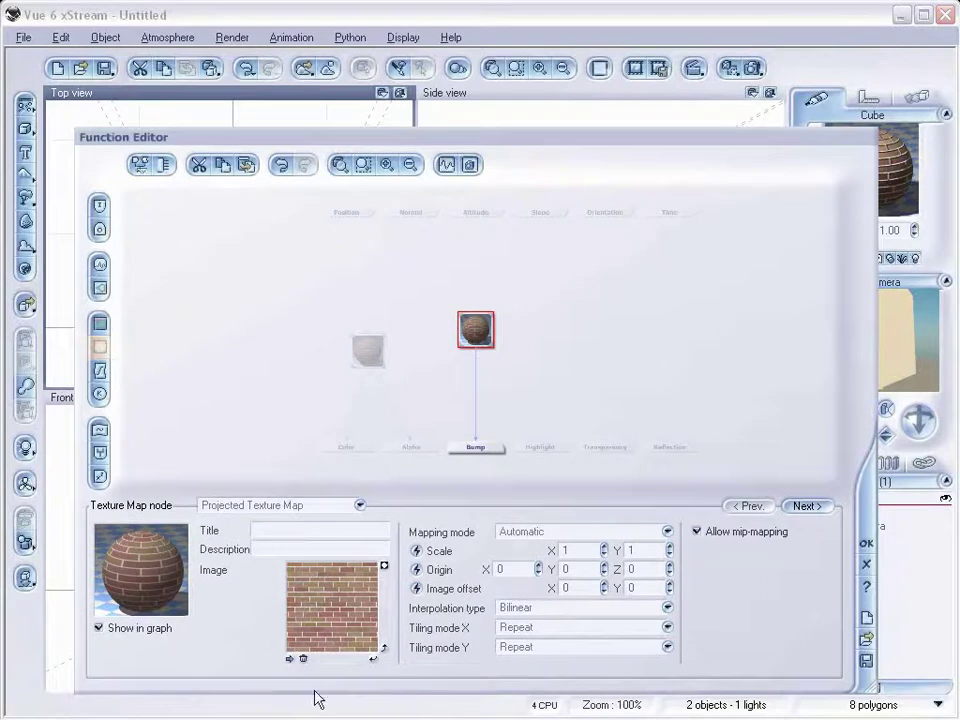
Step: Load brickbump.jpg into the bump texture map node, tidy the node layout and accept the function
click(290, 659)
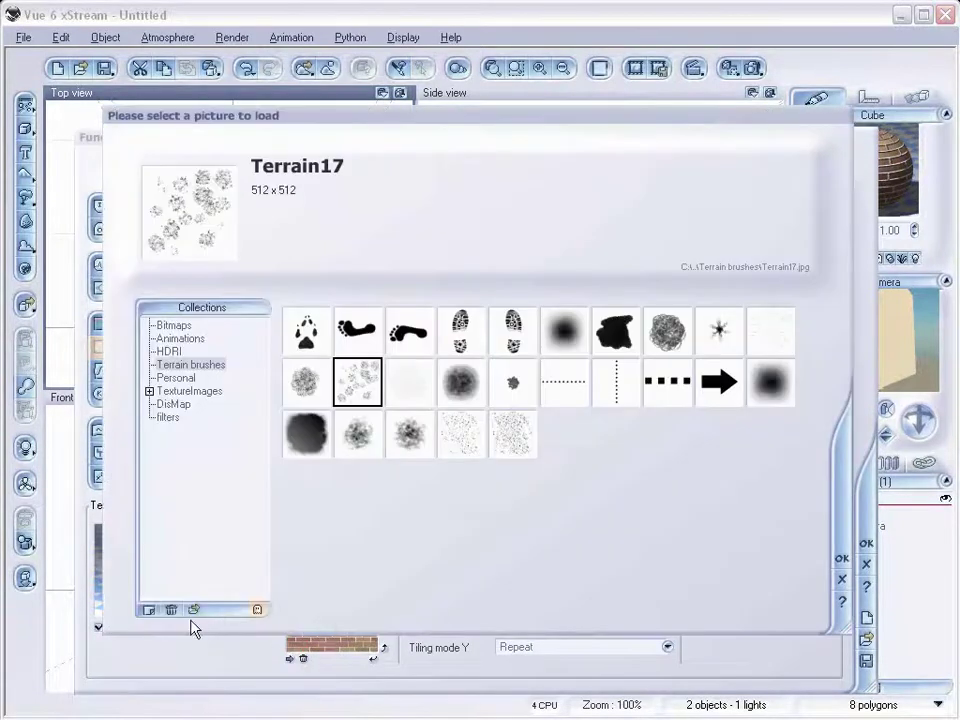
click(193, 610)
click(358, 184)
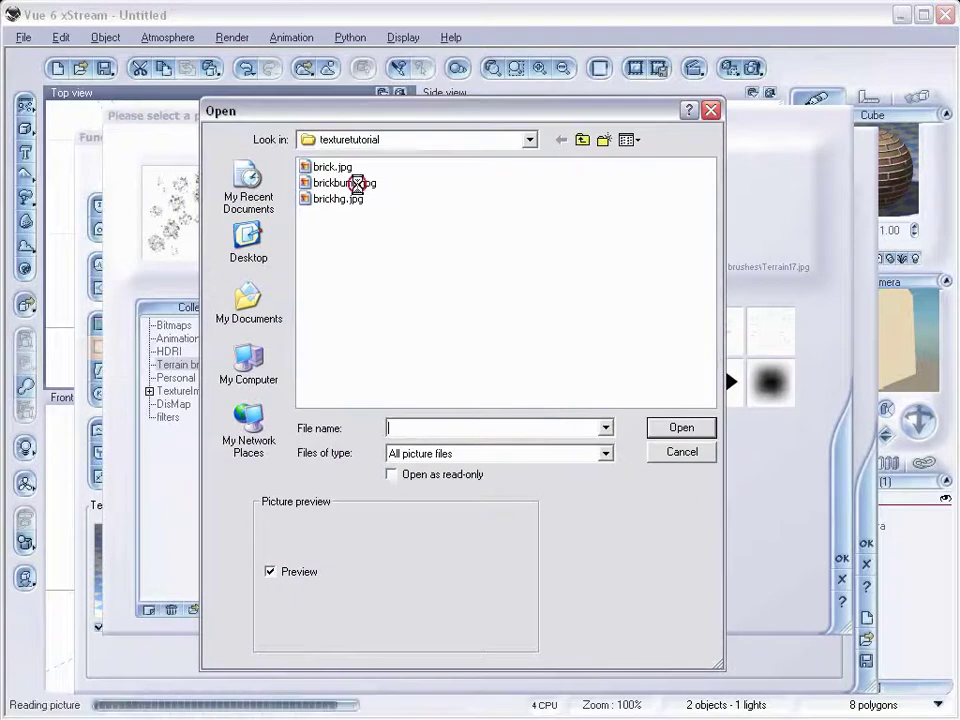
click(665, 423)
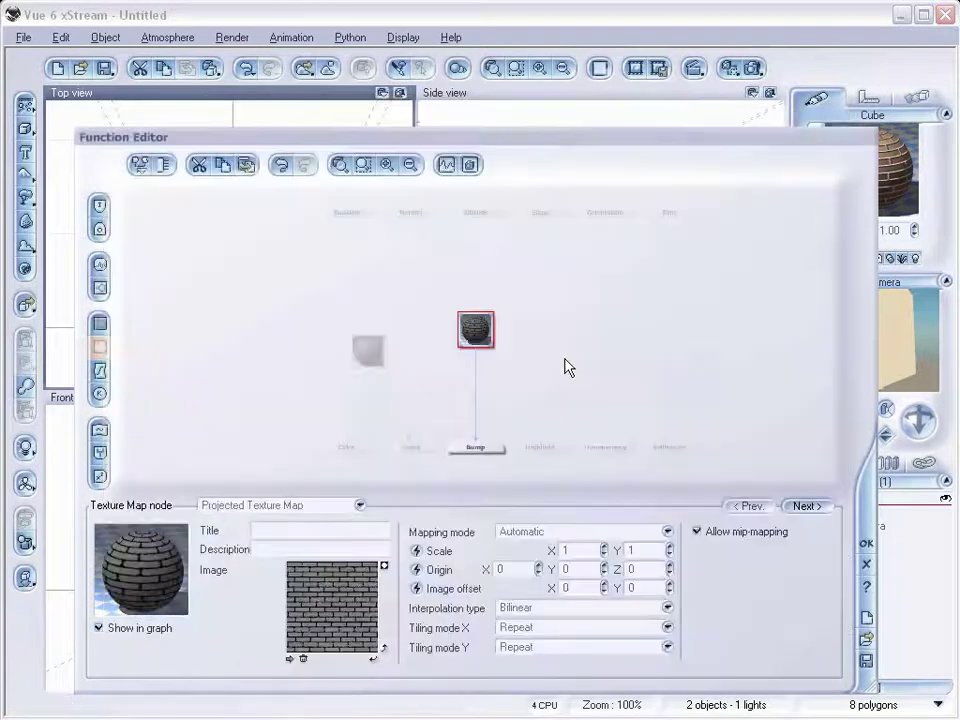
click(365, 355)
click(461, 328)
drag(461, 328, 418, 328)
click(865, 544)
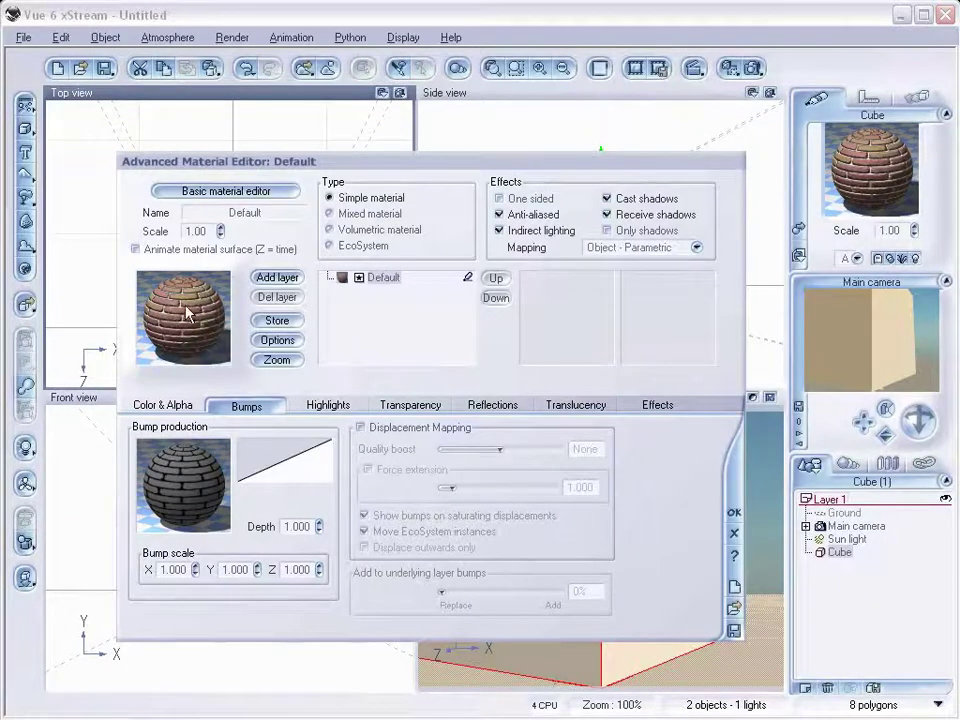
Step: Set the material's bump depth to 0.6
click(300, 526)
text(0.9)
key(Return)
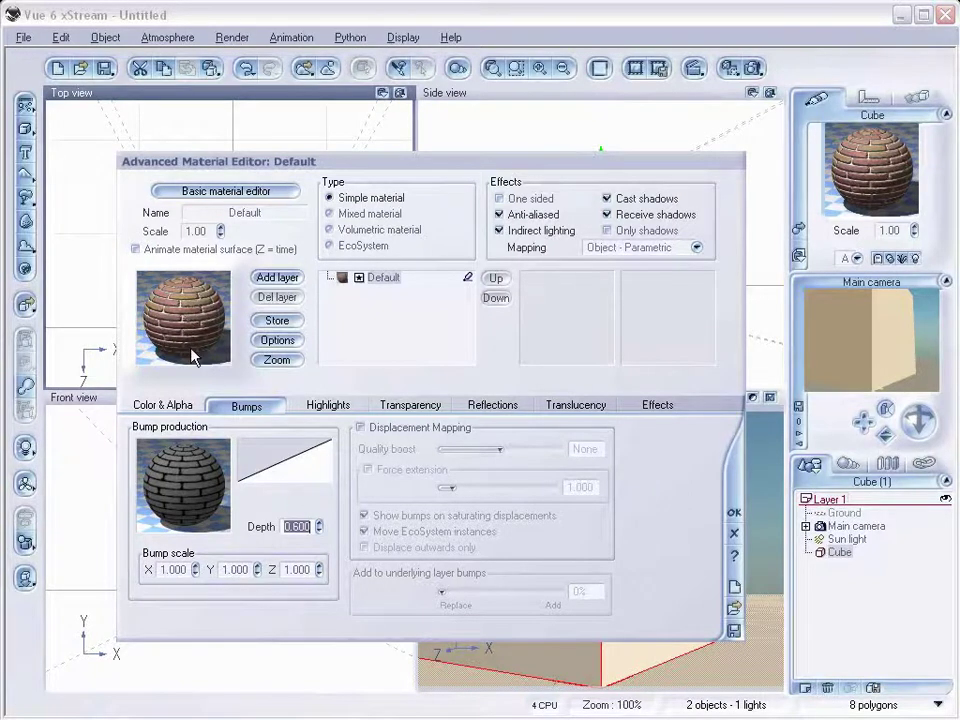
Step: Drive the material's highlight global intensity with a texture map node set to Projected Texture Map
click(330, 405)
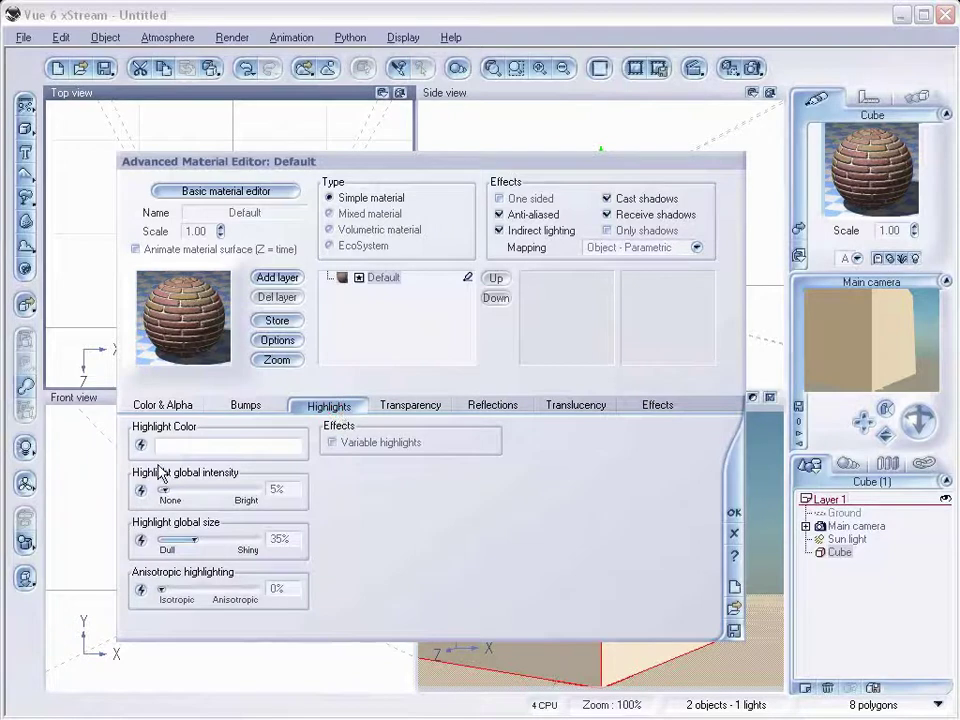
click(141, 490)
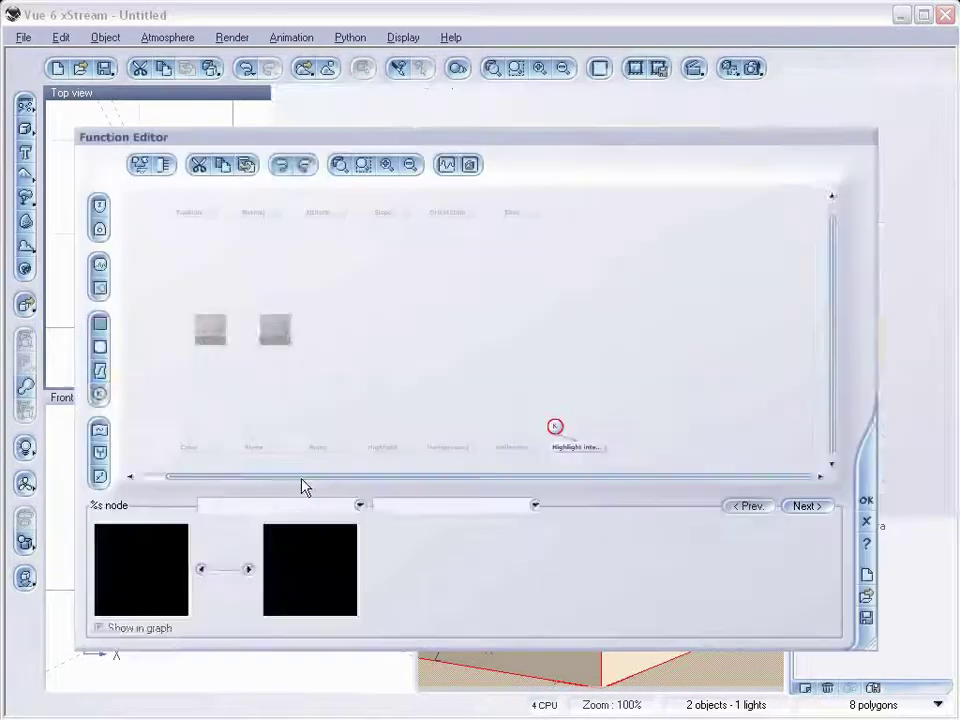
click(99, 347)
drag(556, 418, 580, 343)
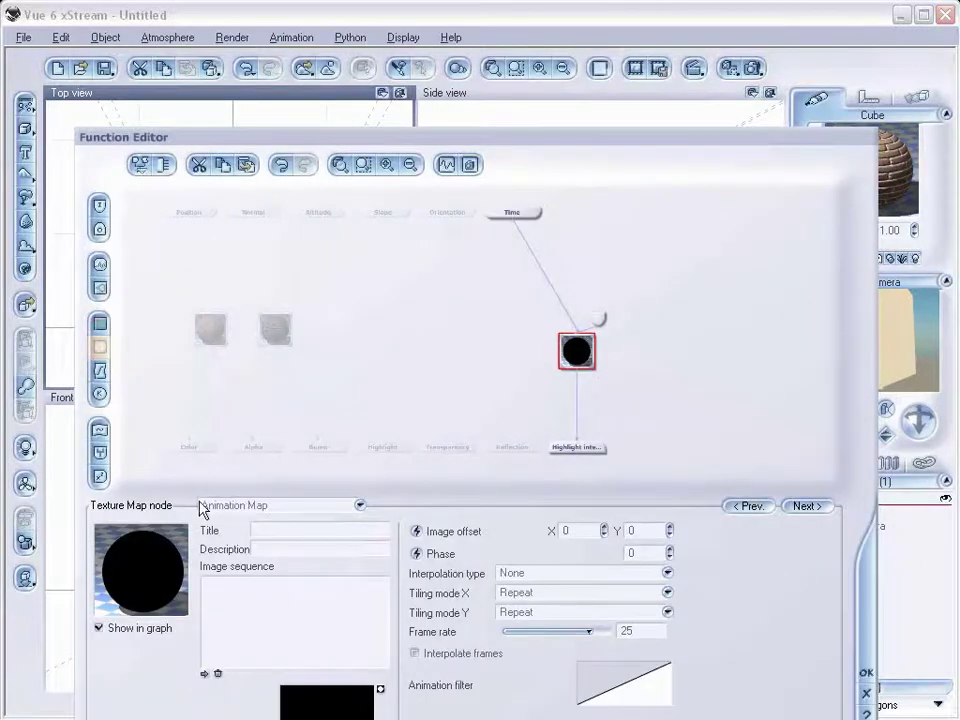
click(359, 506)
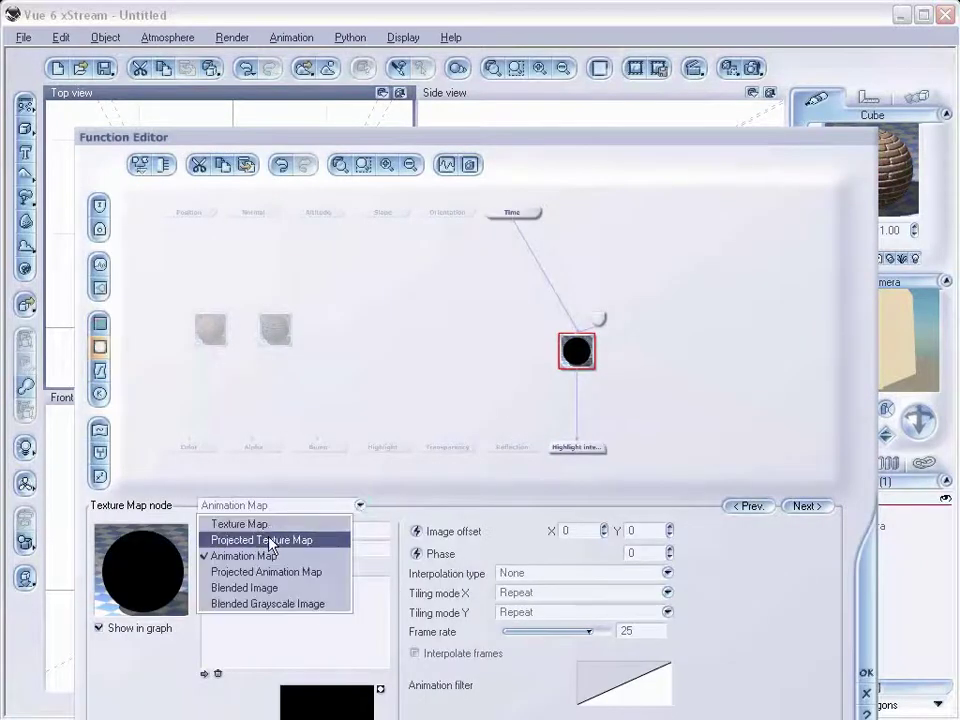
click(268, 540)
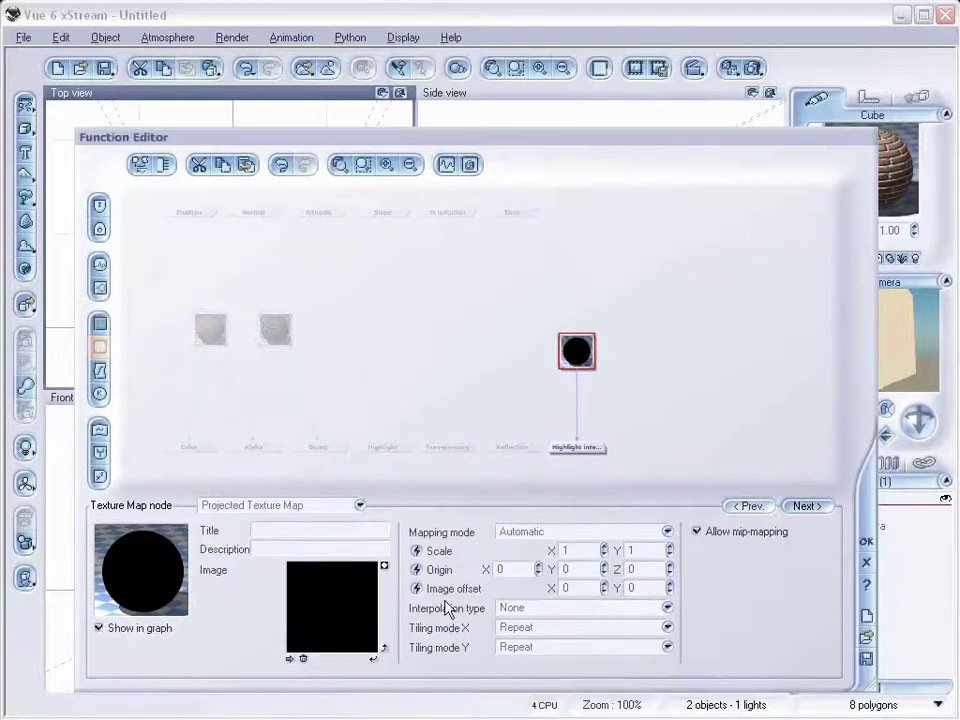
Step: Load brickhg.jpg into the highlight intensity texture map node, reposition the node and accept the function
click(290, 660)
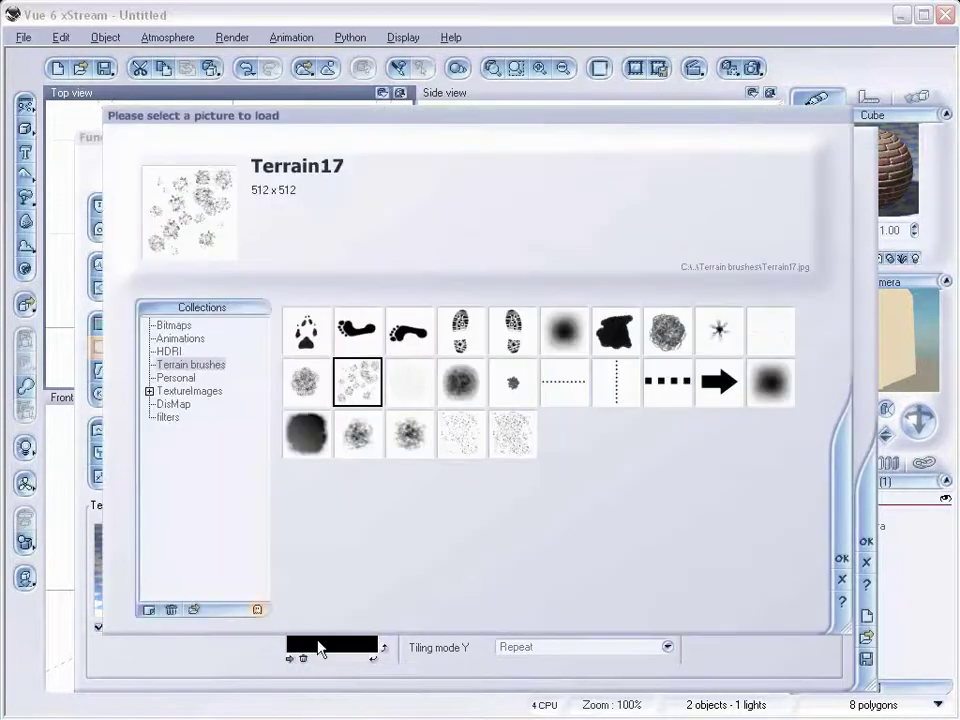
click(193, 610)
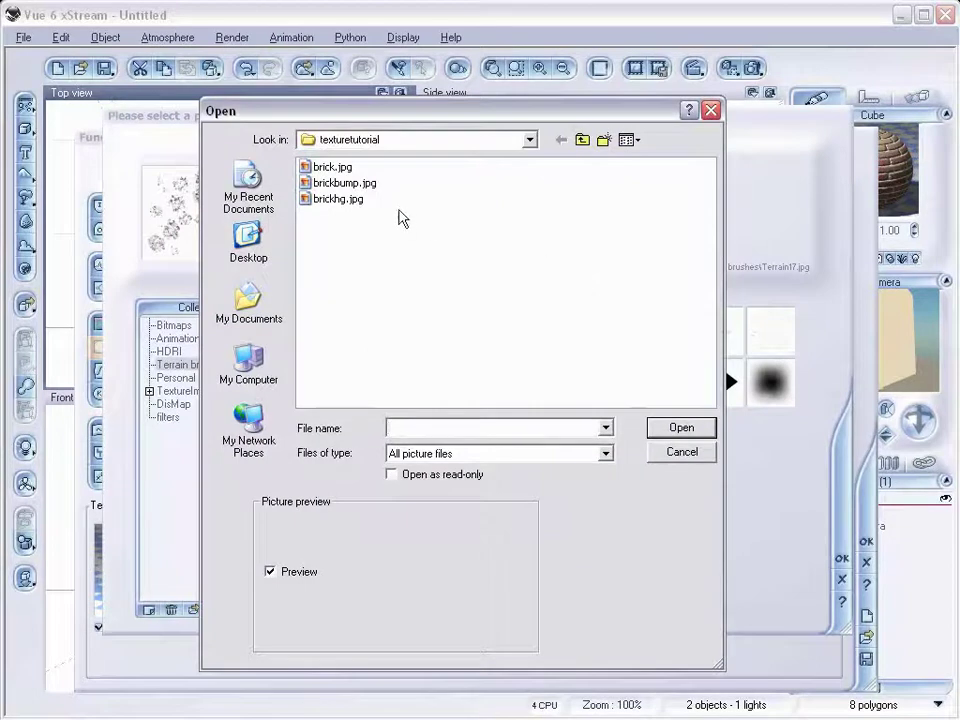
click(345, 197)
click(682, 430)
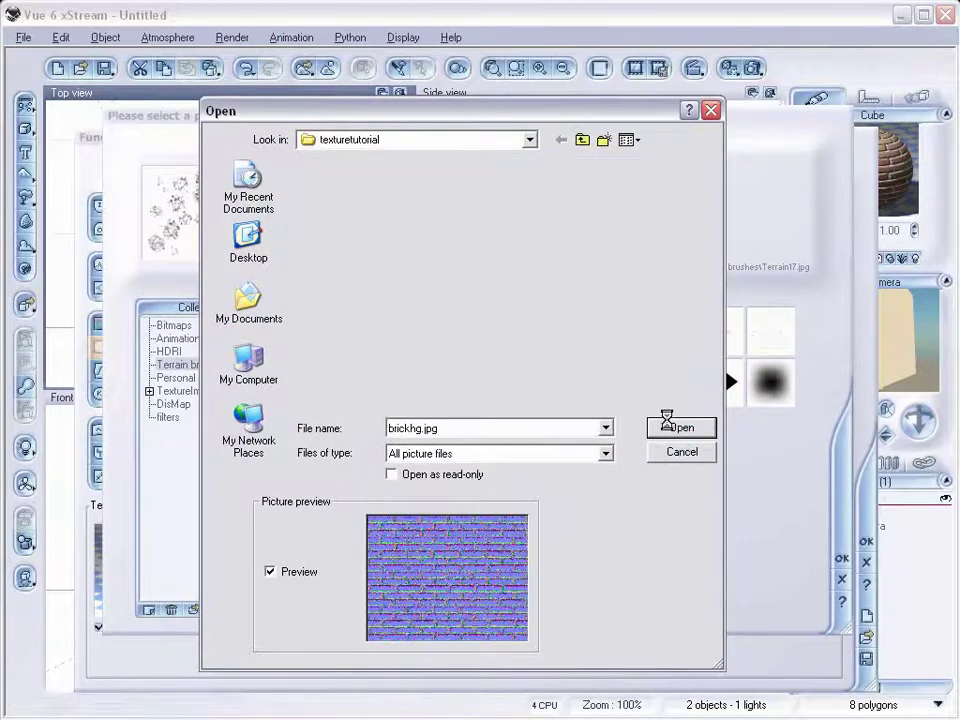
drag(589, 359, 522, 356)
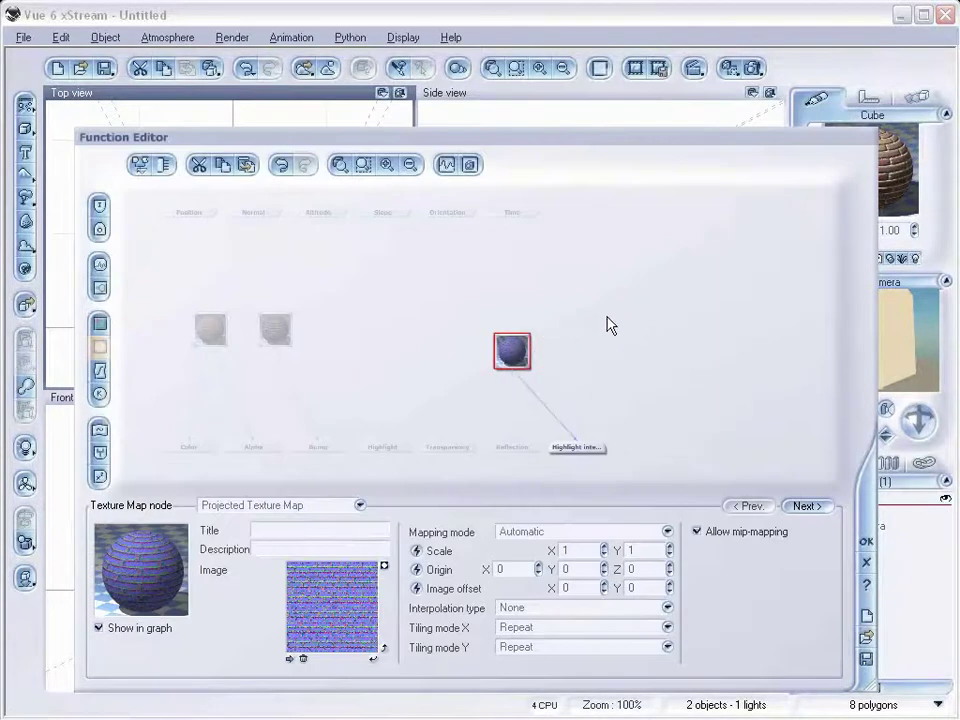
click(606, 326)
key(Delete)
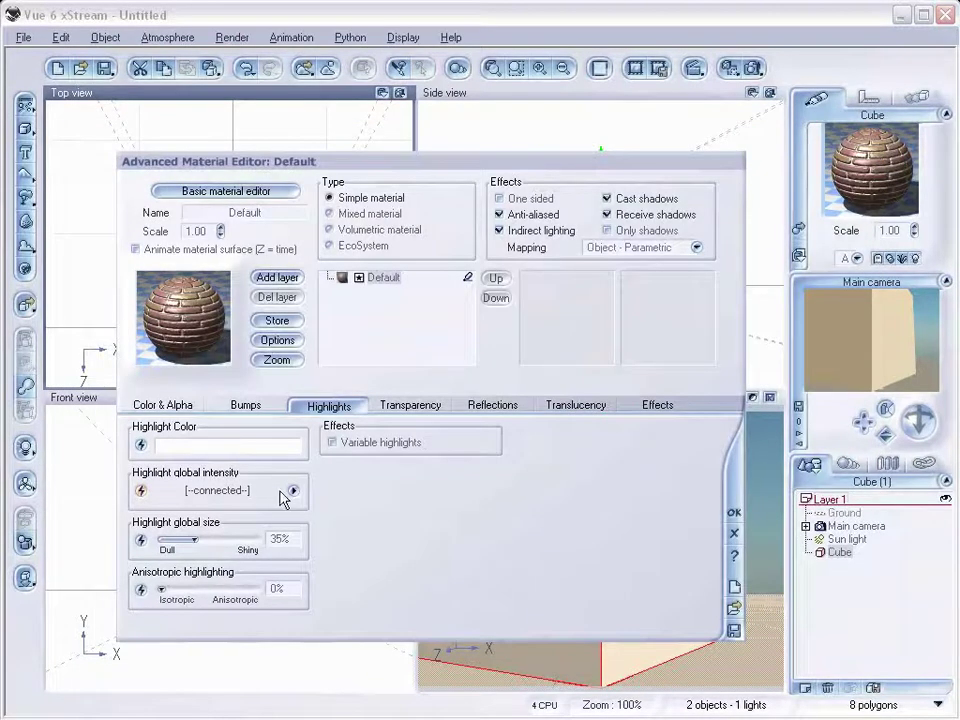
Step: Change the material's highlight color to a light orange-brown
right_click(204, 450)
click(236, 457)
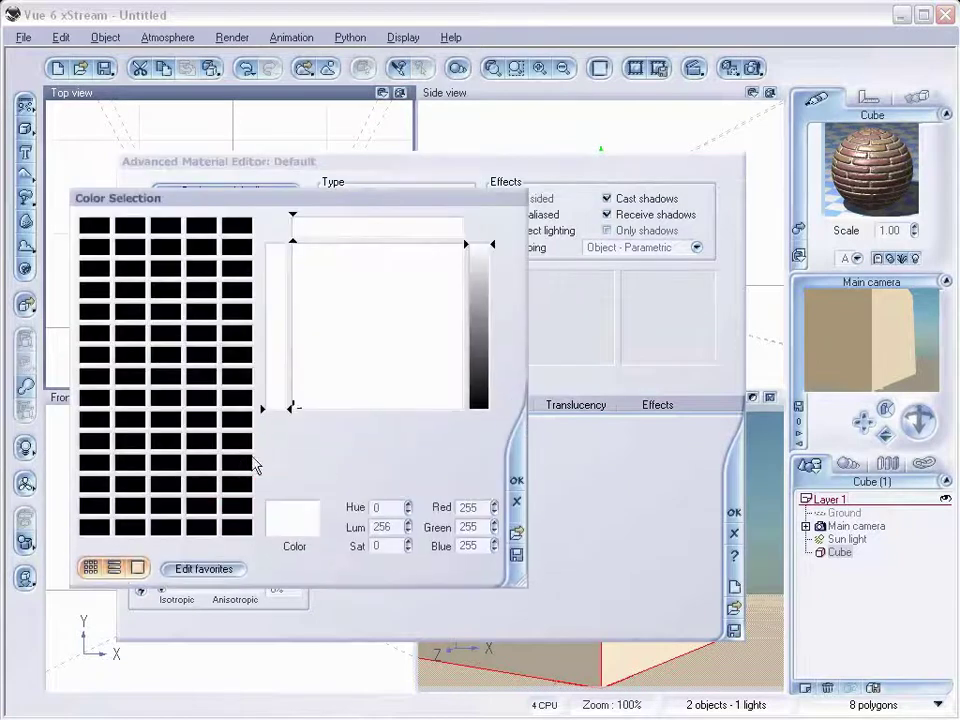
click(316, 310)
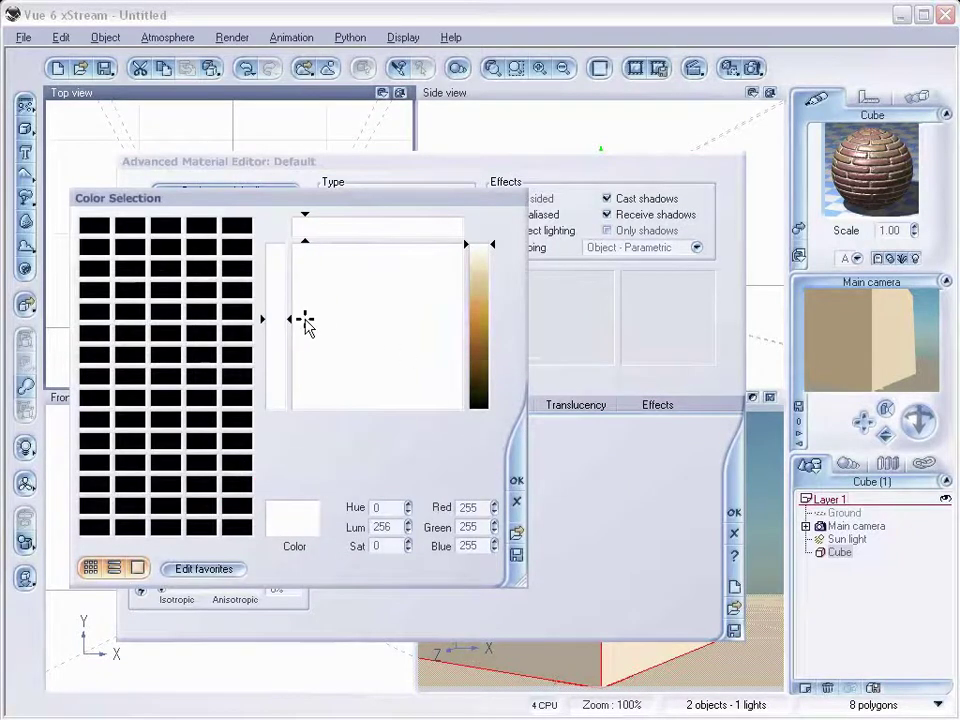
click(476, 316)
drag(478, 322, 482, 306)
click(516, 480)
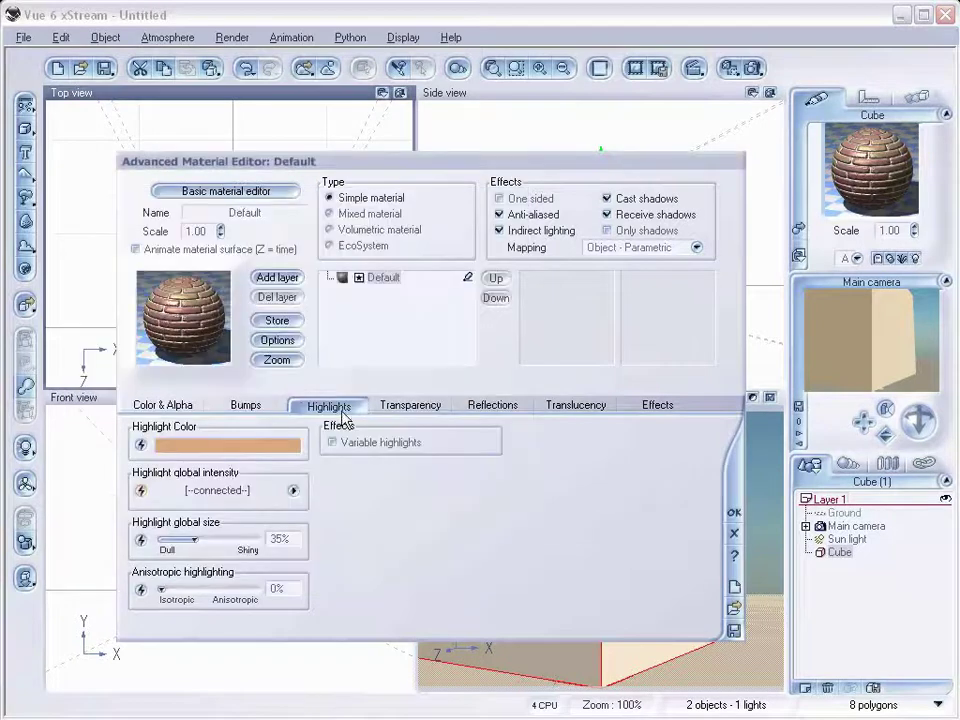
Step: Run a test render of the brick-textured cube, inspect it and close the render display
click(752, 68)
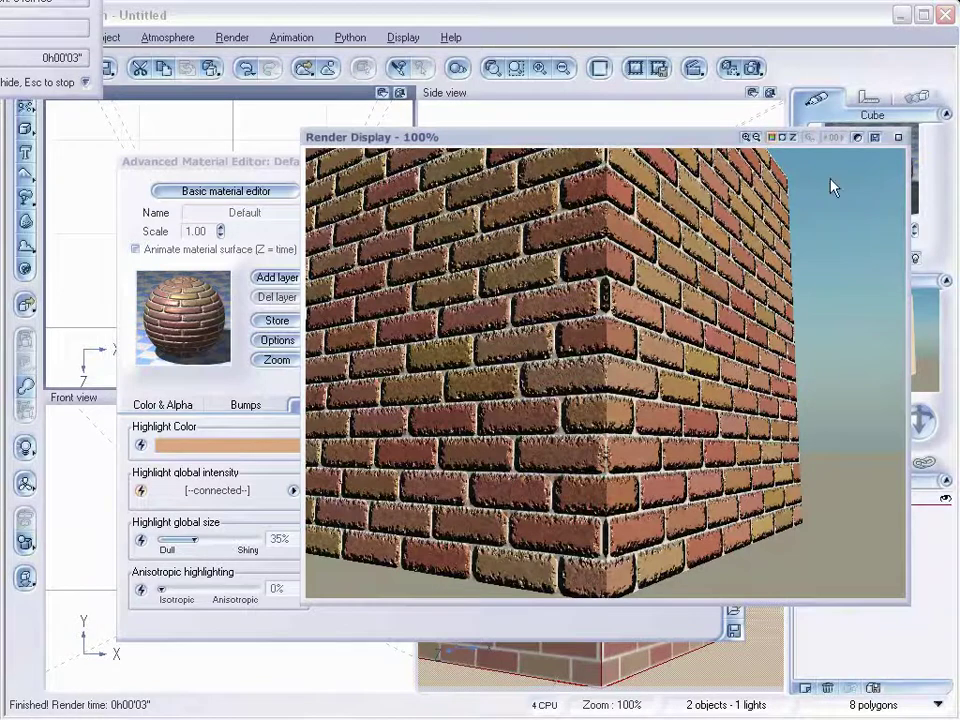
click(897, 139)
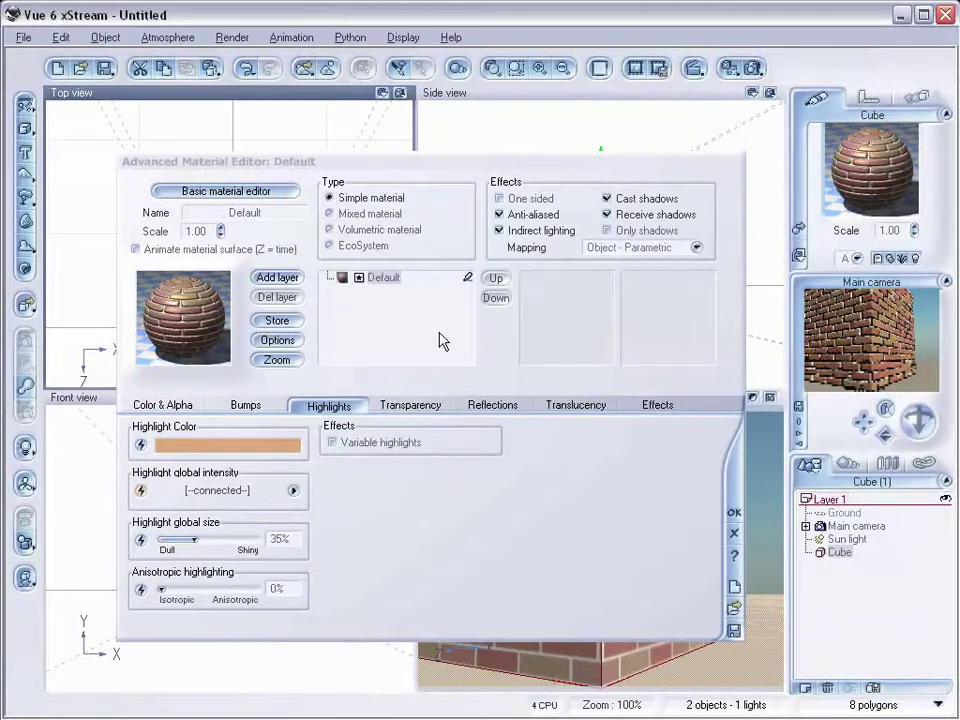
drag(883, 342, 909, 384)
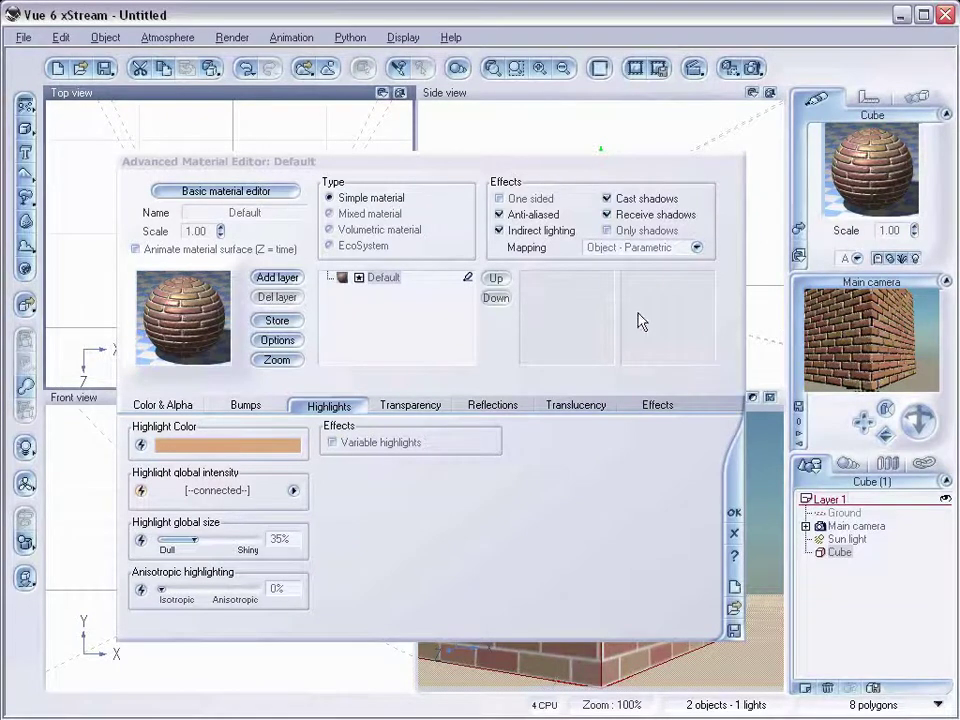
Step: Set the material's diffuse lighting to 51%, ambient lighting to 37% and color reflected light to 47%
click(182, 404)
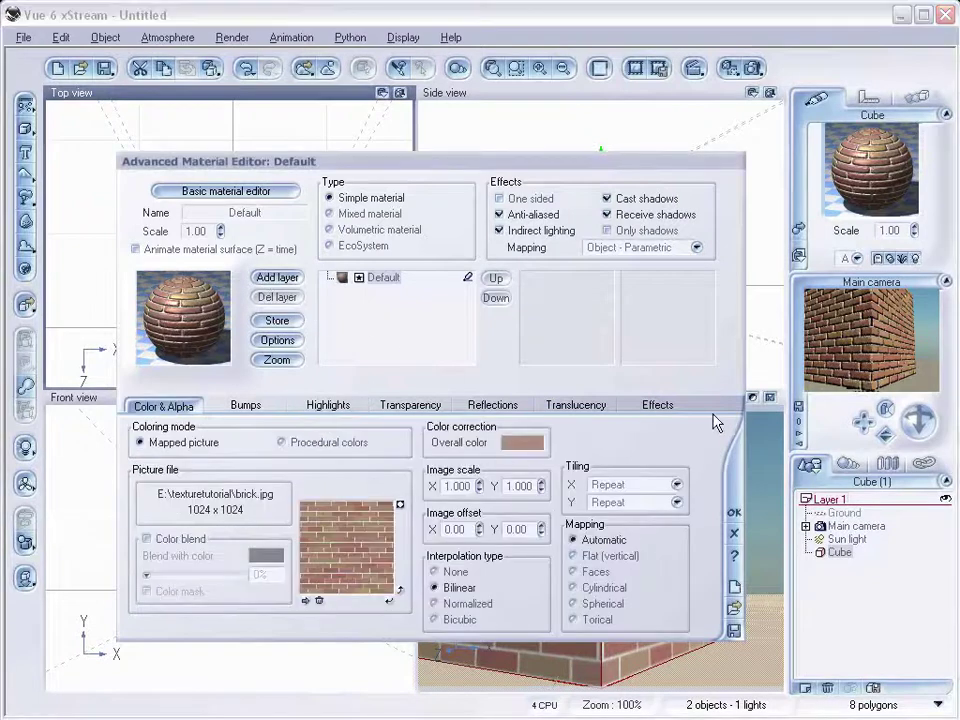
click(653, 405)
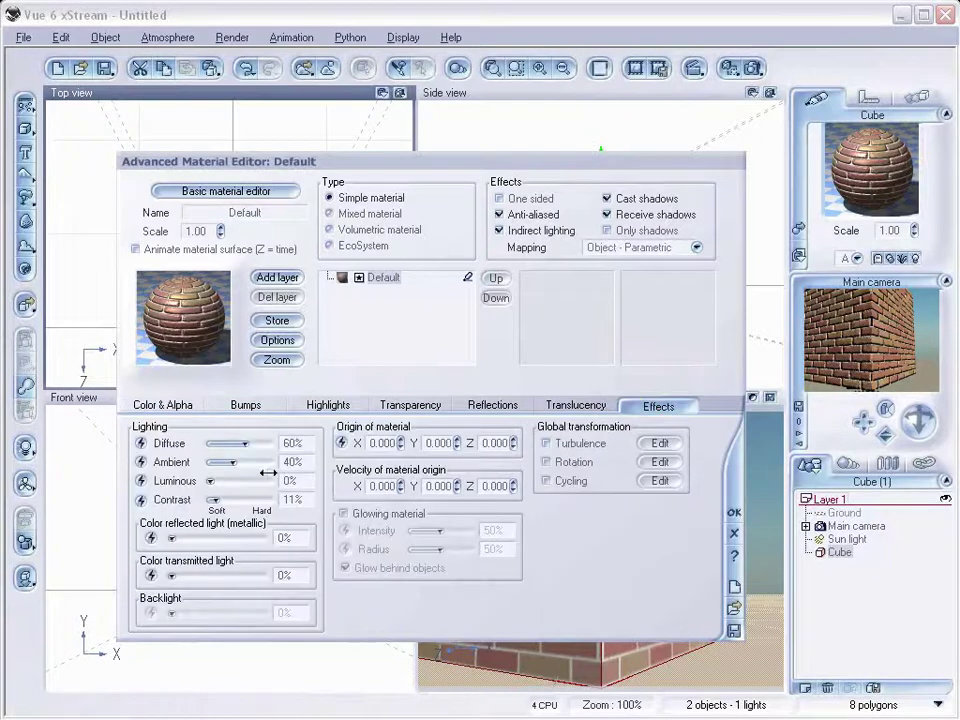
drag(251, 464, 252, 446)
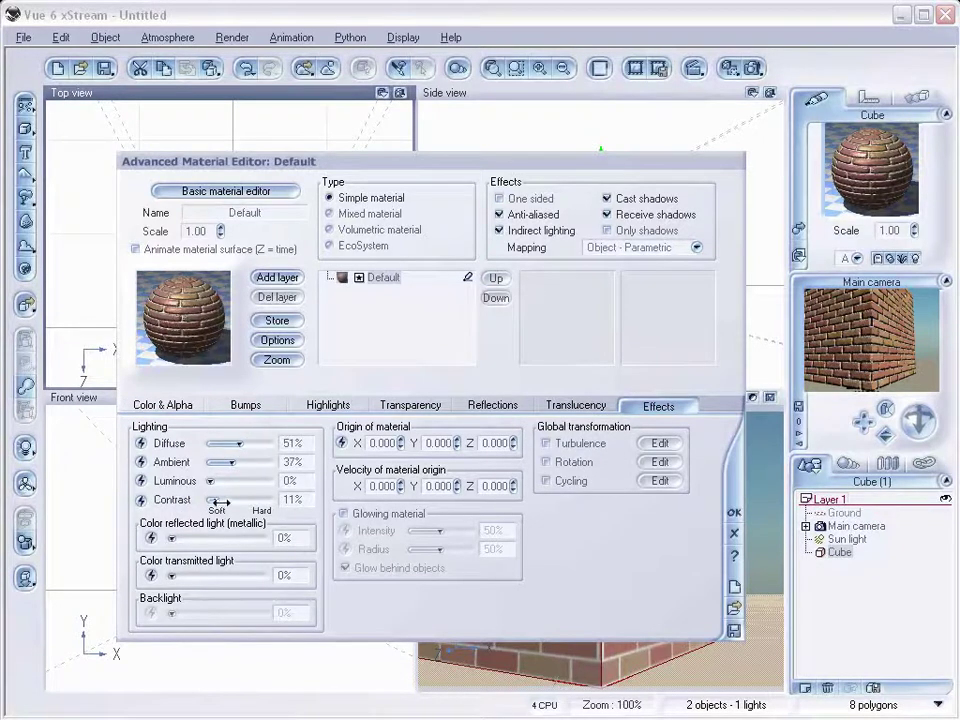
drag(171, 538, 200, 538)
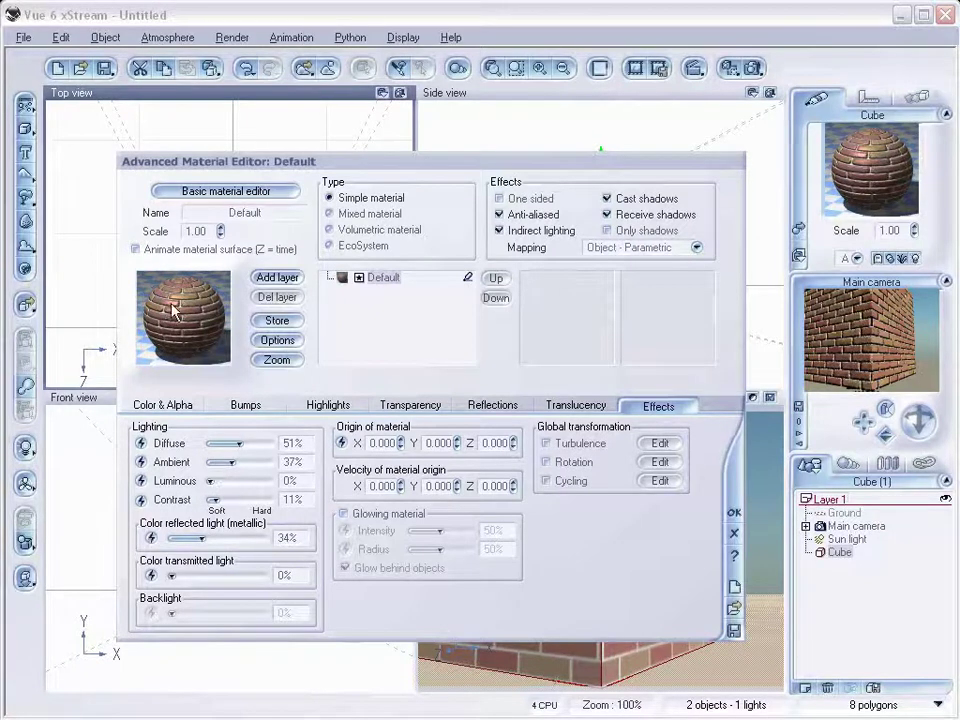
drag(200, 538, 215, 538)
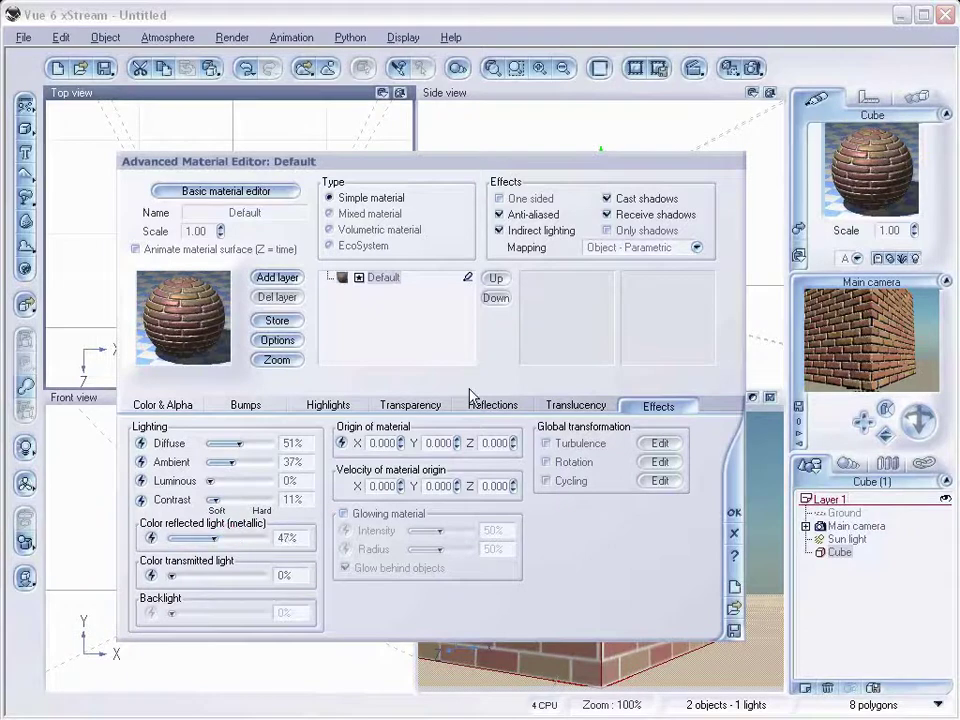
Step: Open the bump function for editing and insert a Blender combiner between the brick texture map node and the Bump output
click(246, 410)
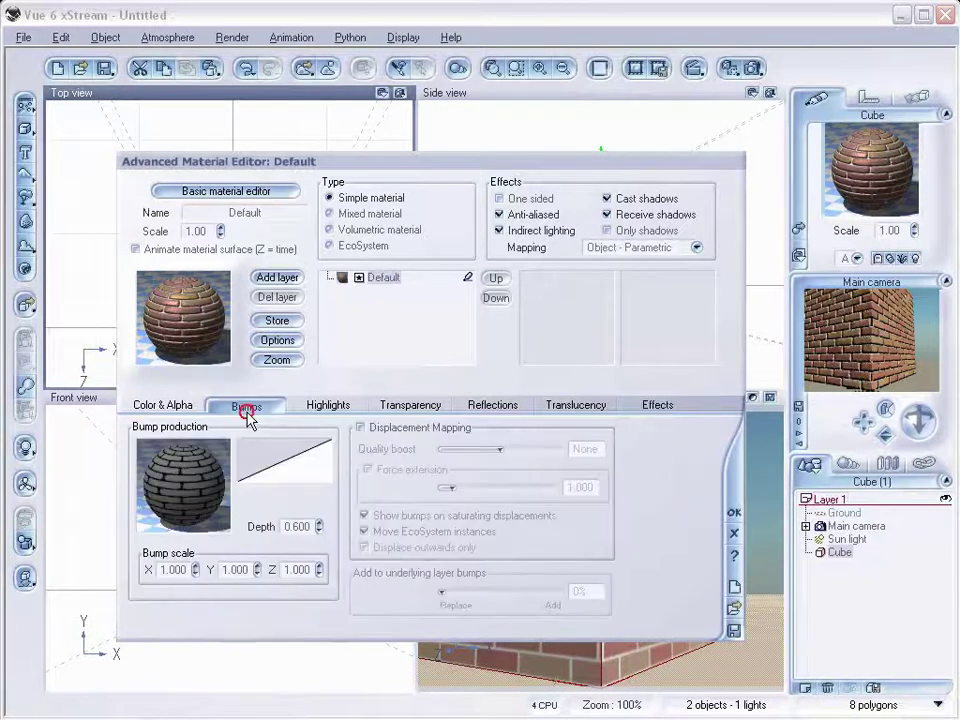
right_click(207, 474)
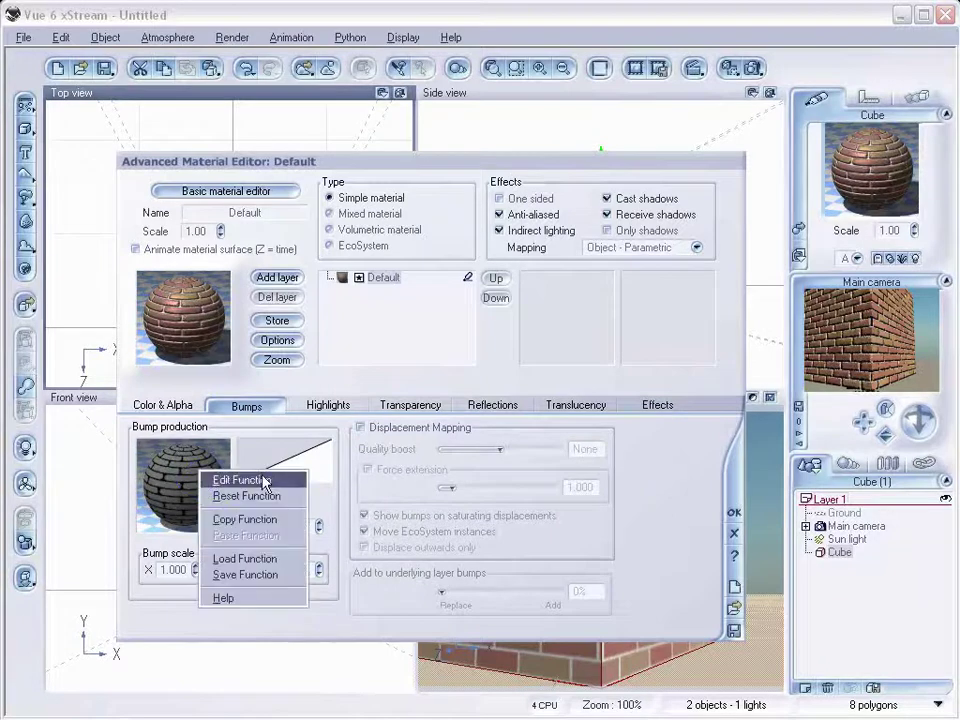
click(263, 482)
drag(472, 332, 562, 300)
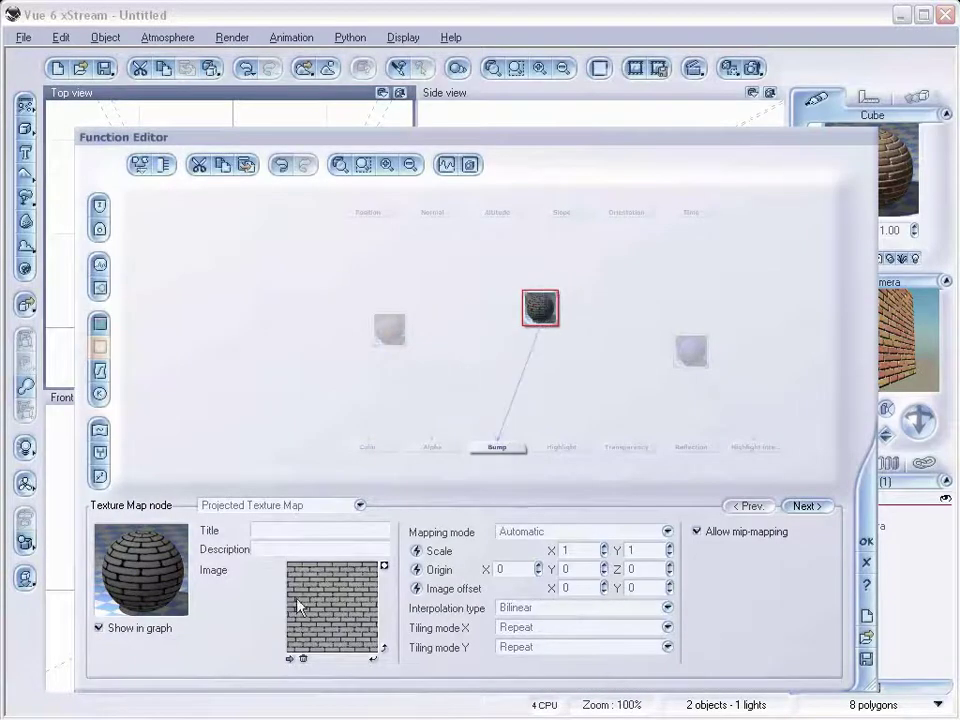
click(516, 390)
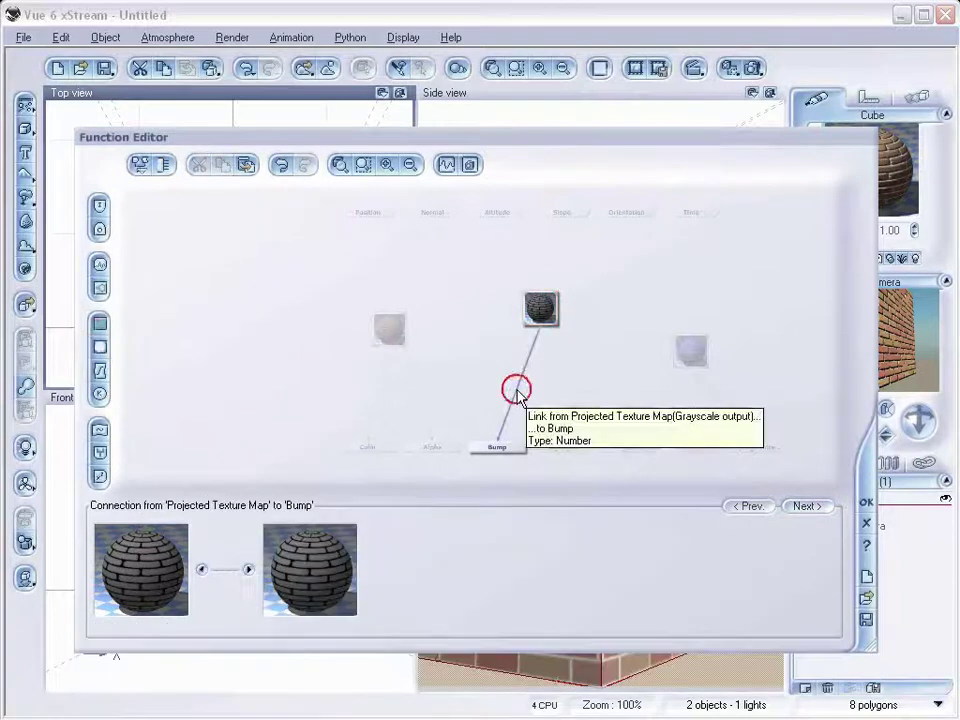
click(101, 454)
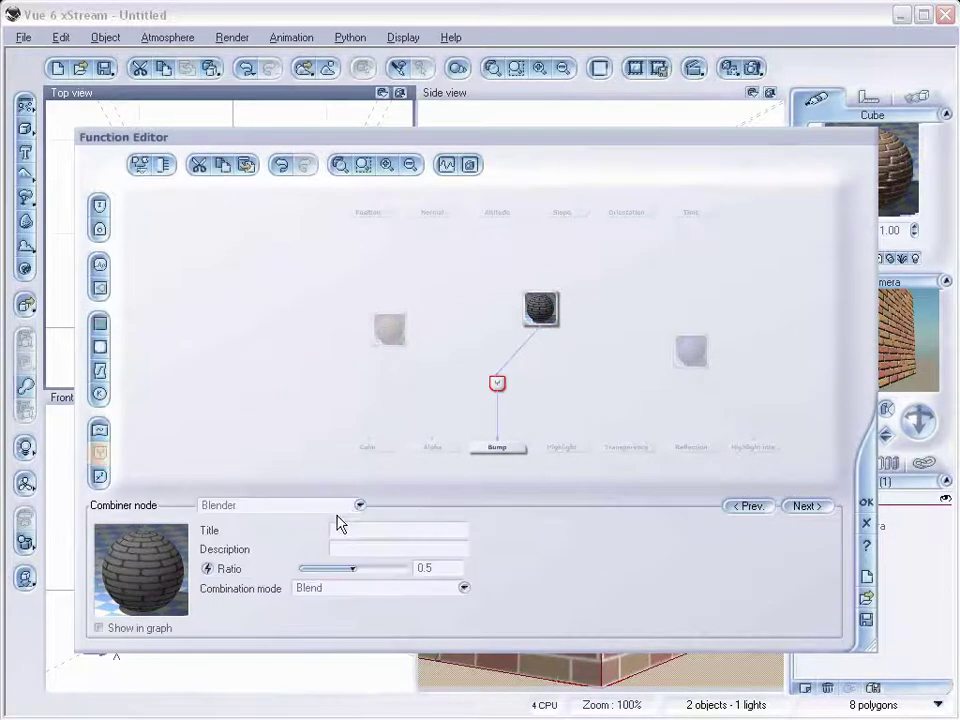
Step: Add a Simple Fractal node as the bump blender's second input and adjust its largest feature size
click(475, 320)
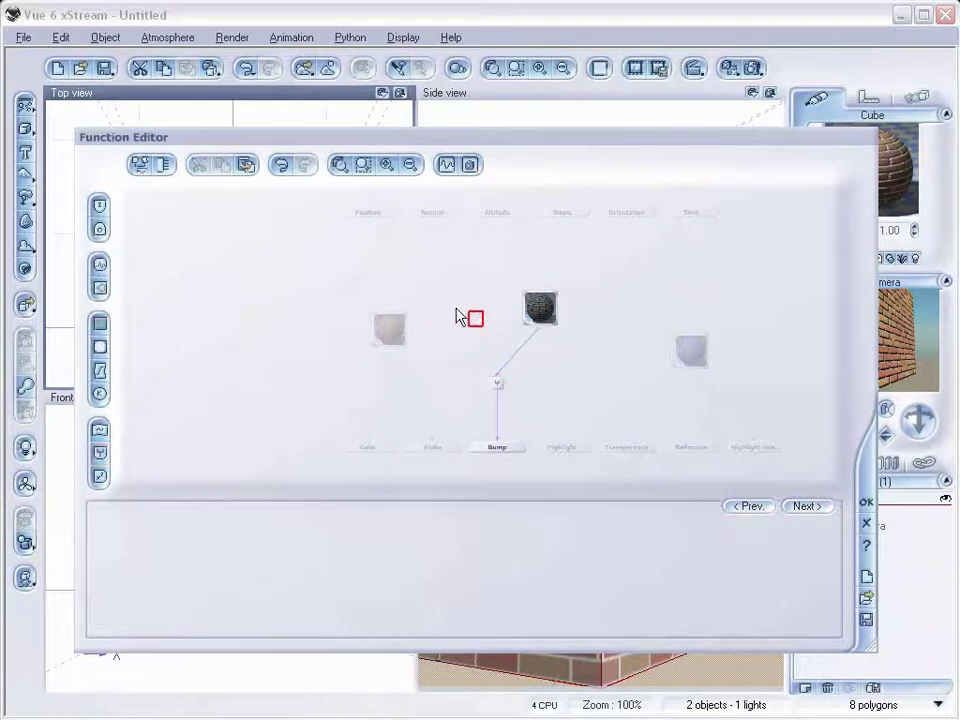
click(103, 294)
drag(500, 381, 476, 306)
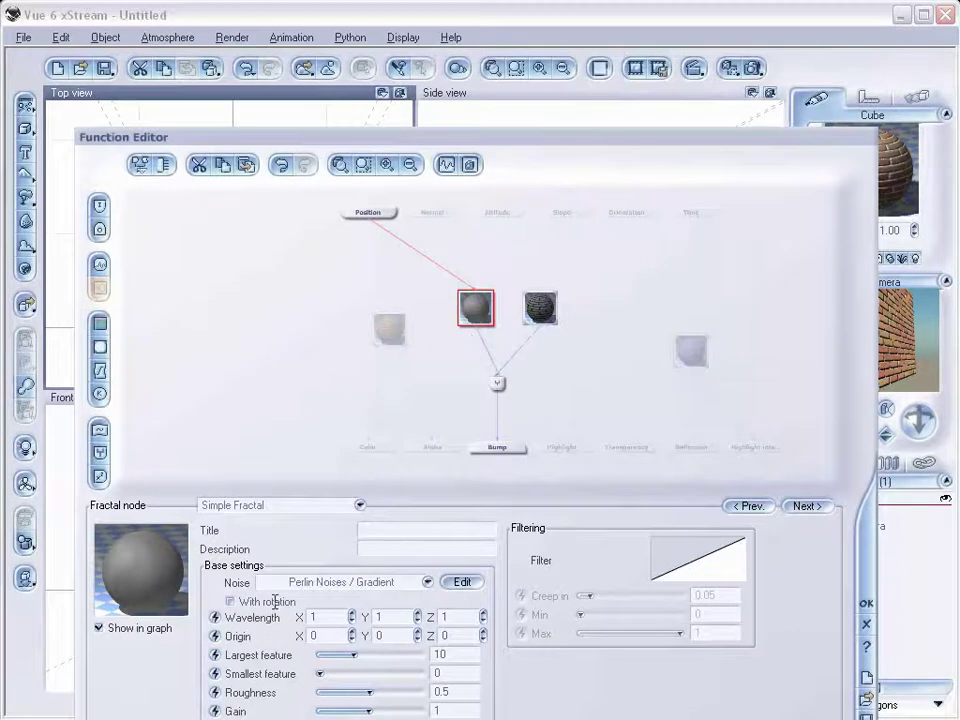
drag(386, 660, 386, 709)
Step: Set the bump blender's ratio to 0.491228, accept the function and check the cube in a test render
click(497, 383)
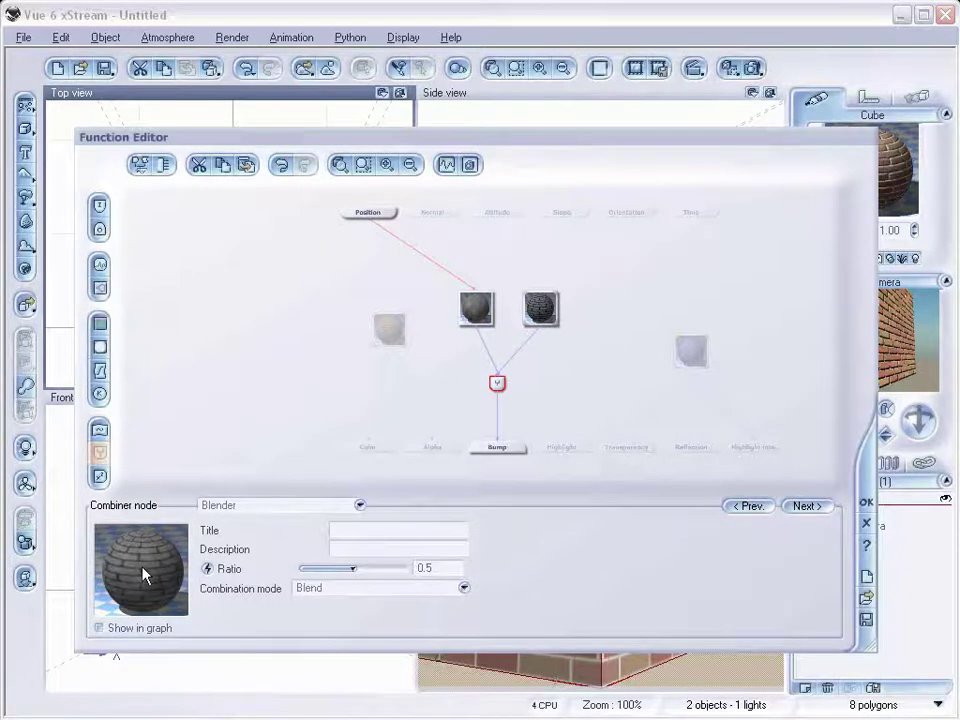
mouse_move(364, 570)
mouse_down()
mouse_move(372, 568)
mouse_move(363, 568)
mouse_up()
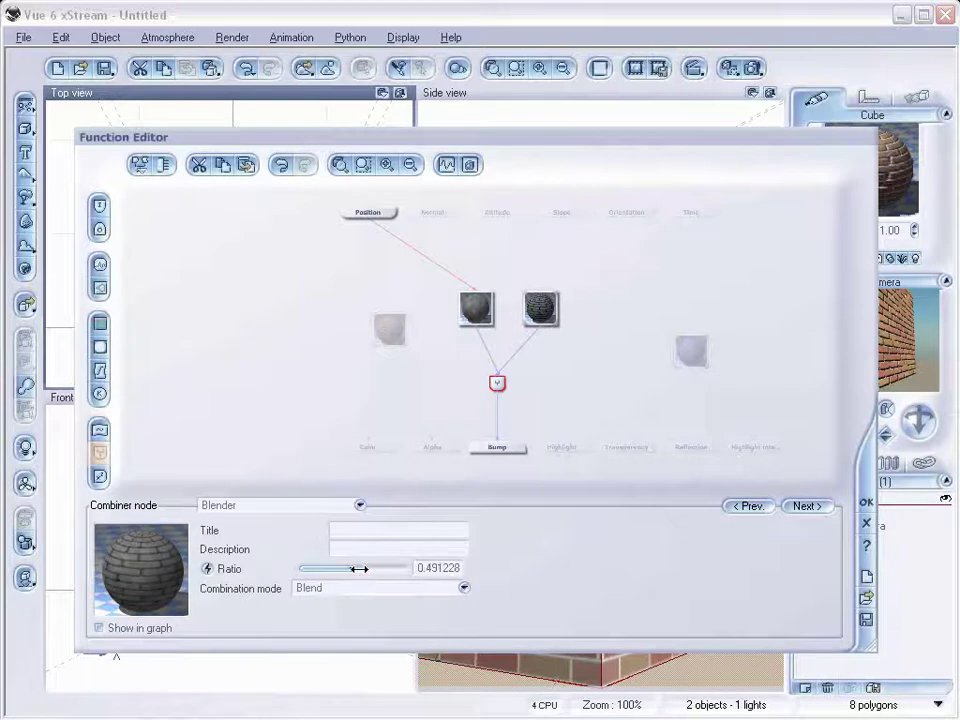
click(865, 501)
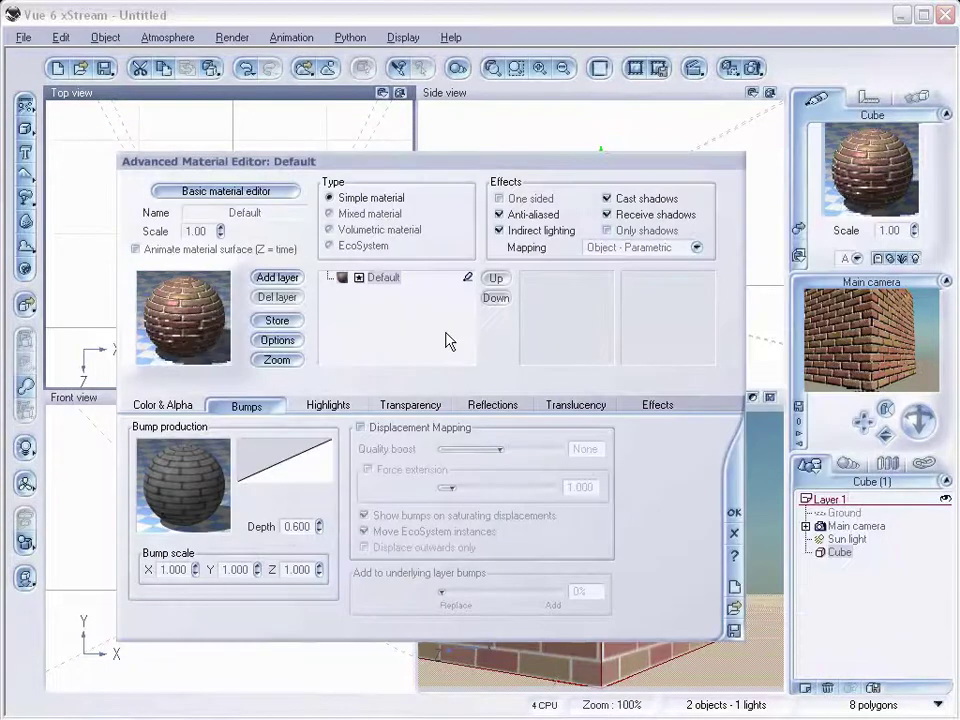
click(753, 67)
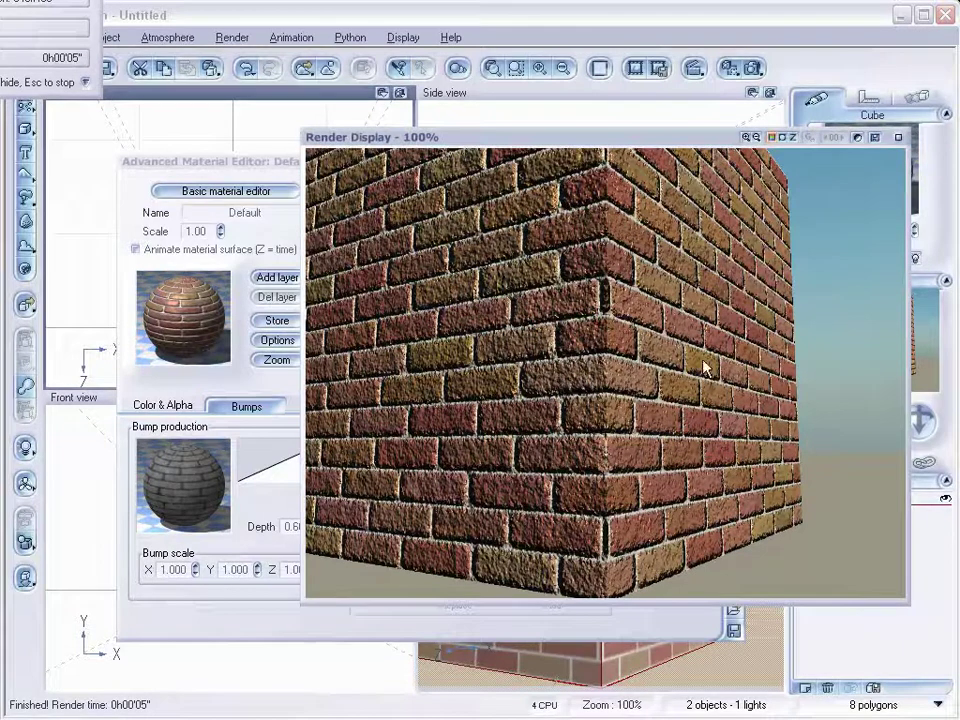
click(898, 137)
Step: Reopen the bump function and set the Blender node's ratio to 0.289474
right_click(197, 465)
click(232, 475)
click(503, 385)
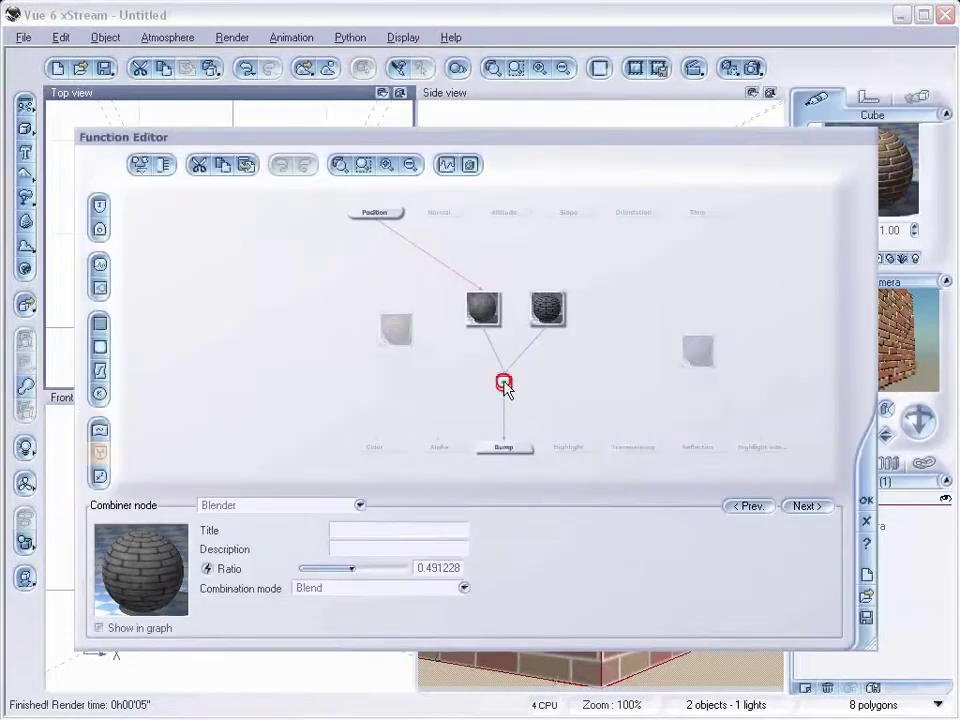
drag(351, 567, 336, 569)
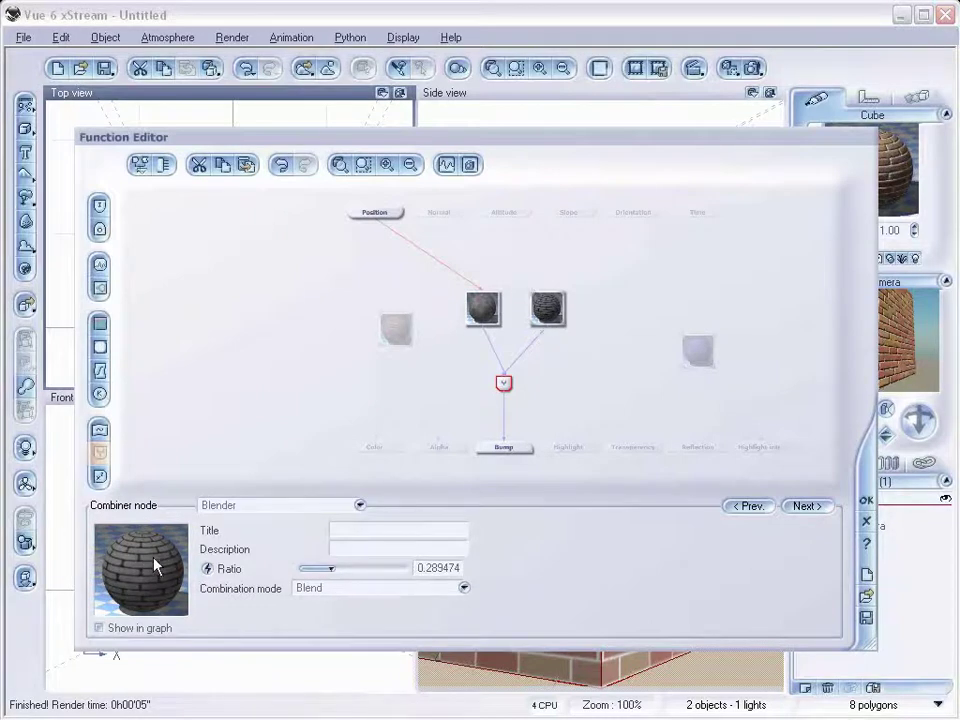
Step: Move the bump fractal node aside and insert a Blender combiner between the brick color texture map and the Color output
drag(483, 308, 461, 287)
mouse_move(392, 331)
mouse_down()
mouse_move(358, 350)
mouse_move(388, 370)
mouse_move(405, 318)
mouse_up()
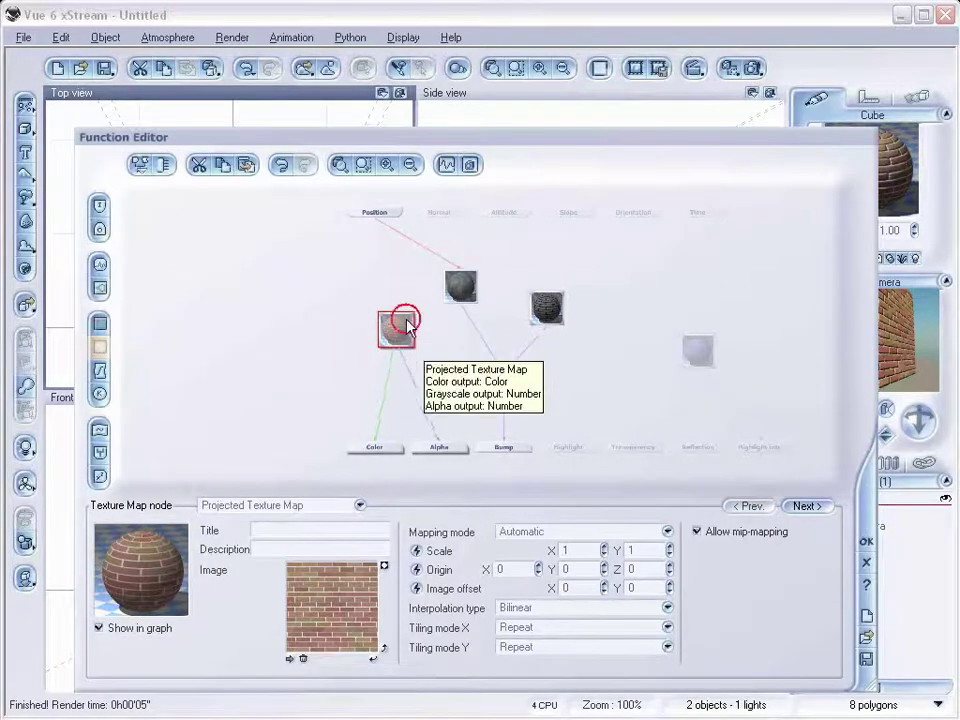
click(383, 402)
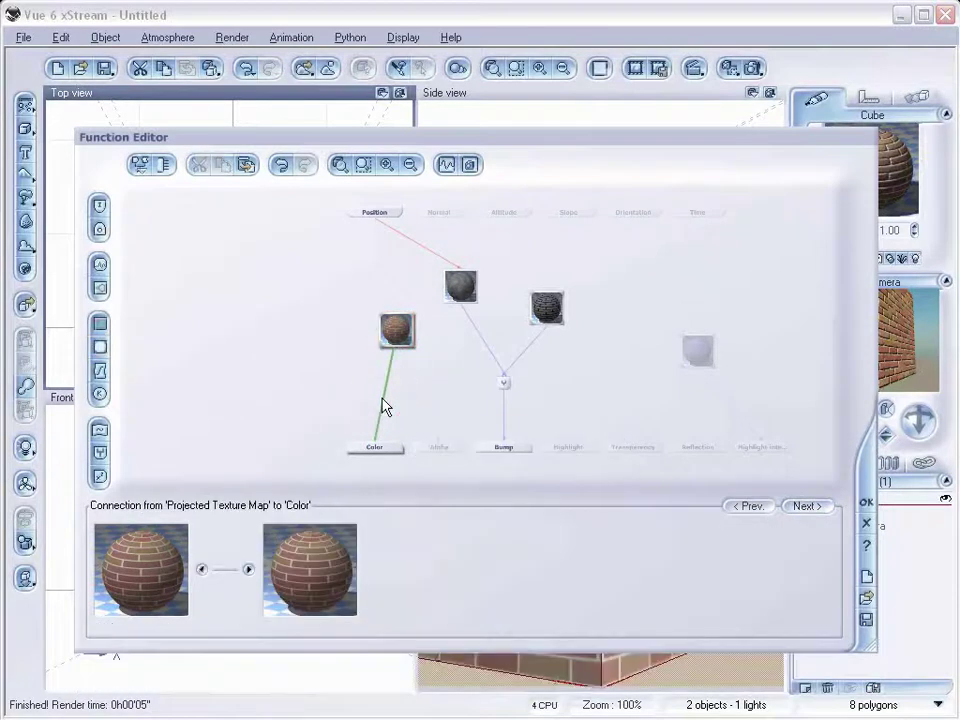
click(101, 454)
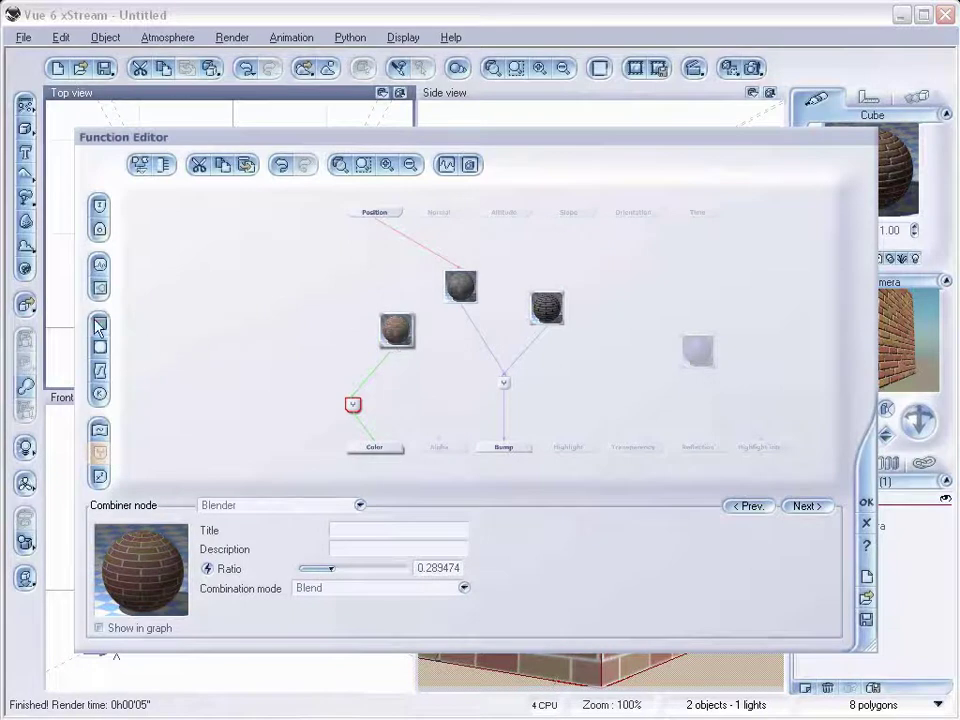
Step: Feed the color blender from a new Color map node using the Green gray brown map from the Rocks and Grass collection
click(315, 342)
click(100, 323)
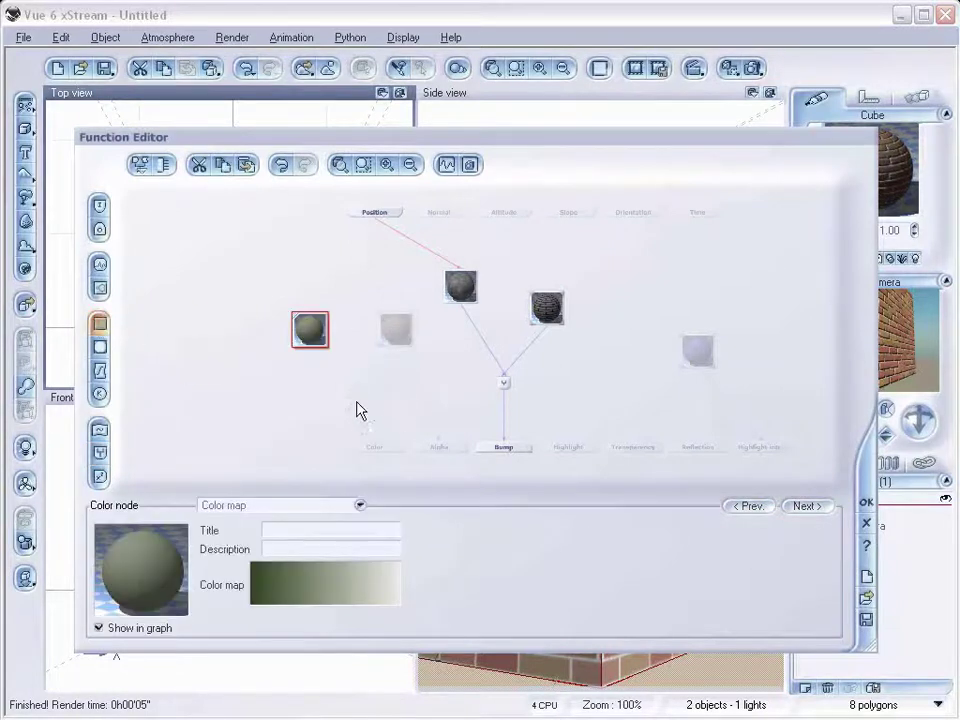
click(313, 322)
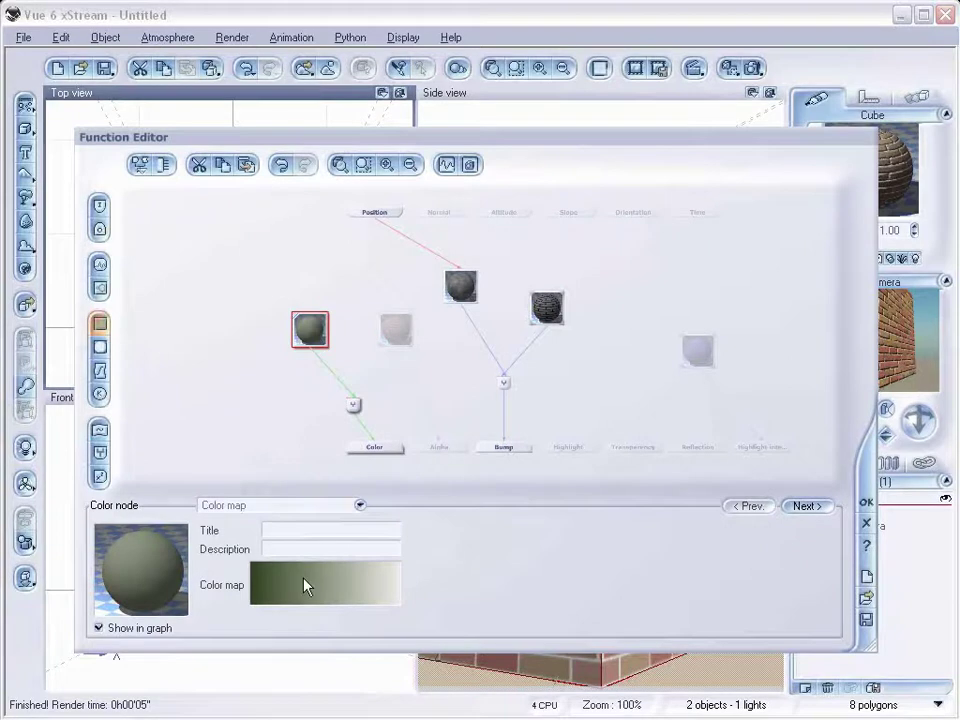
click(305, 585)
click(195, 352)
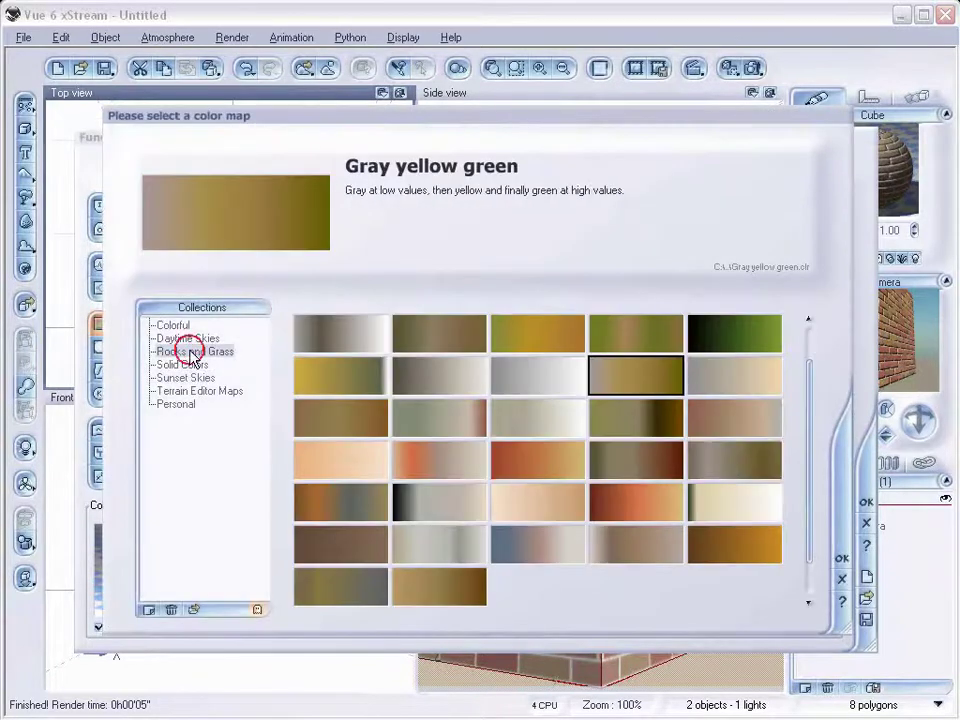
click(439, 427)
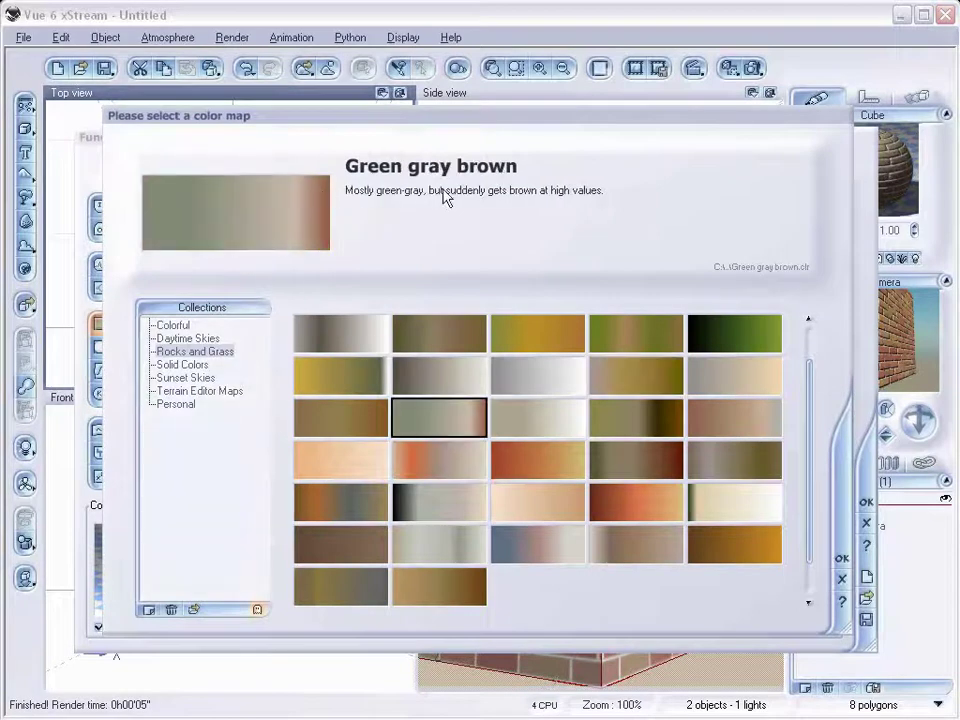
click(840, 557)
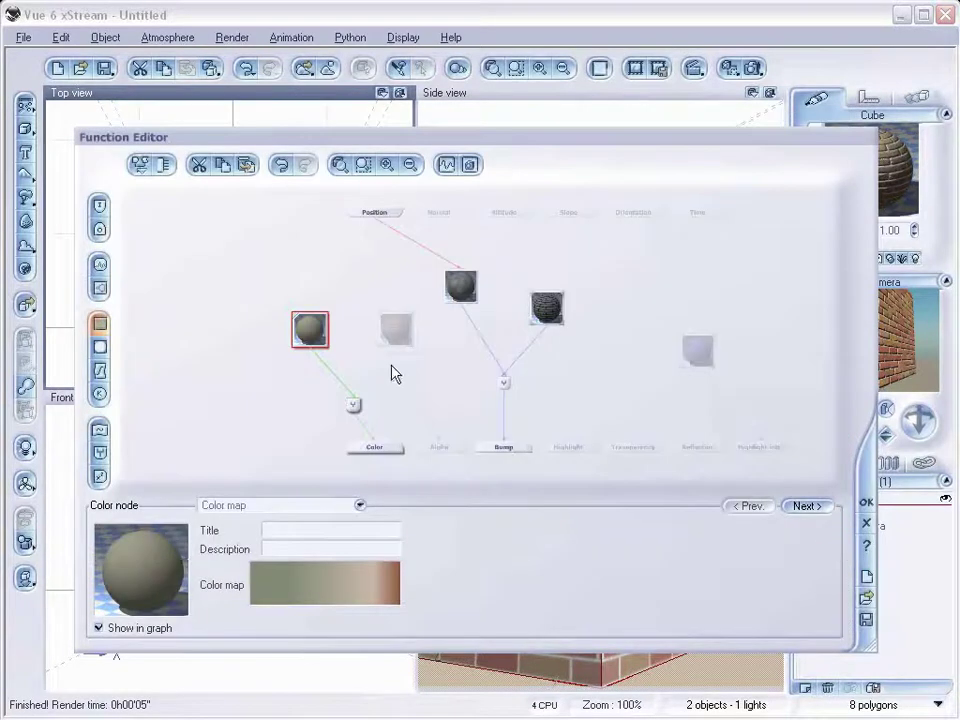
Step: Move the color map node down, drive it with a noise node set to the Granite pattern and adjust the noise scale
drag(309, 325, 297, 347)
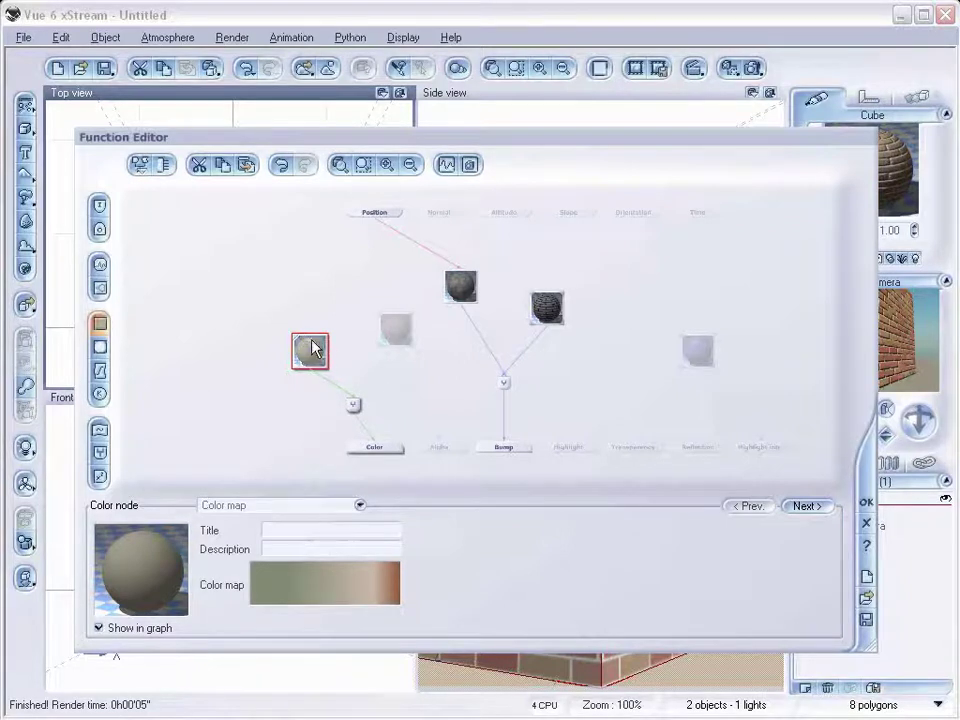
key(Delete)
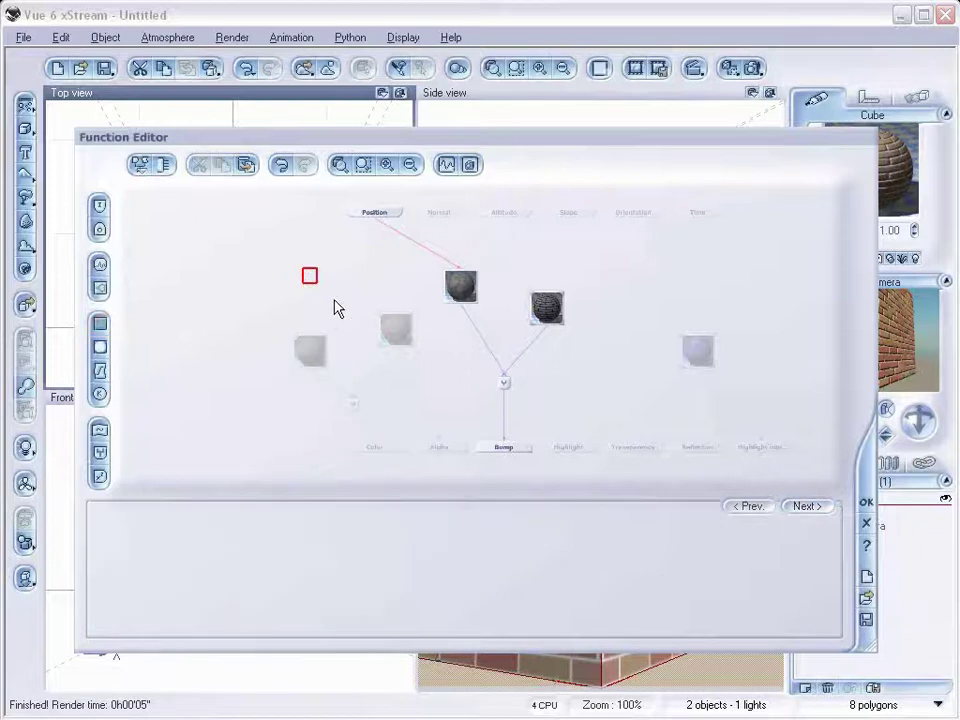
click(100, 265)
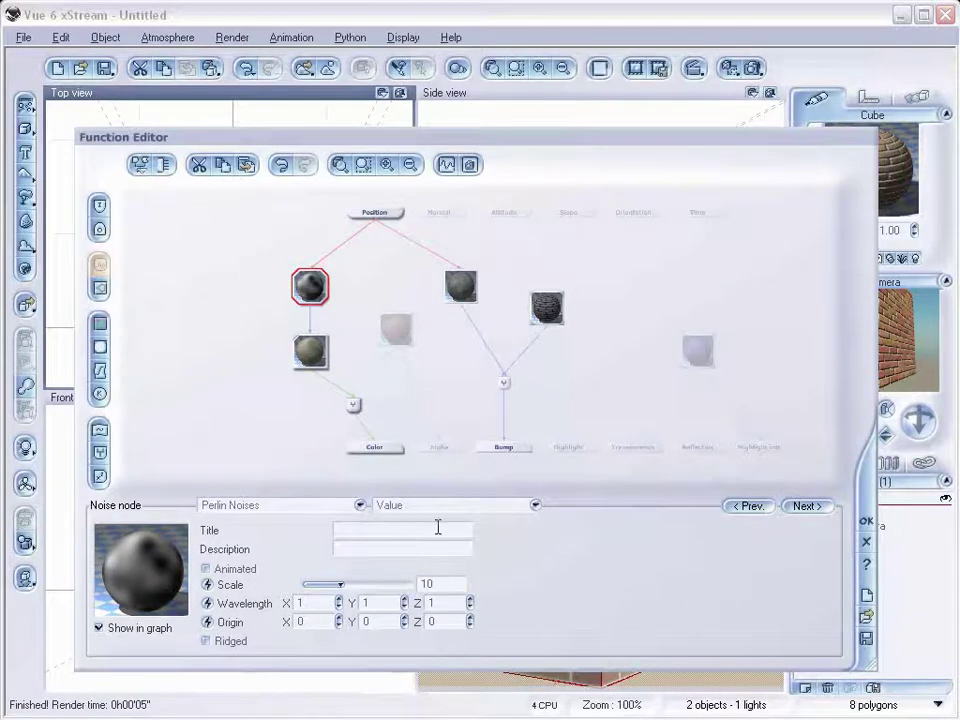
click(358, 506)
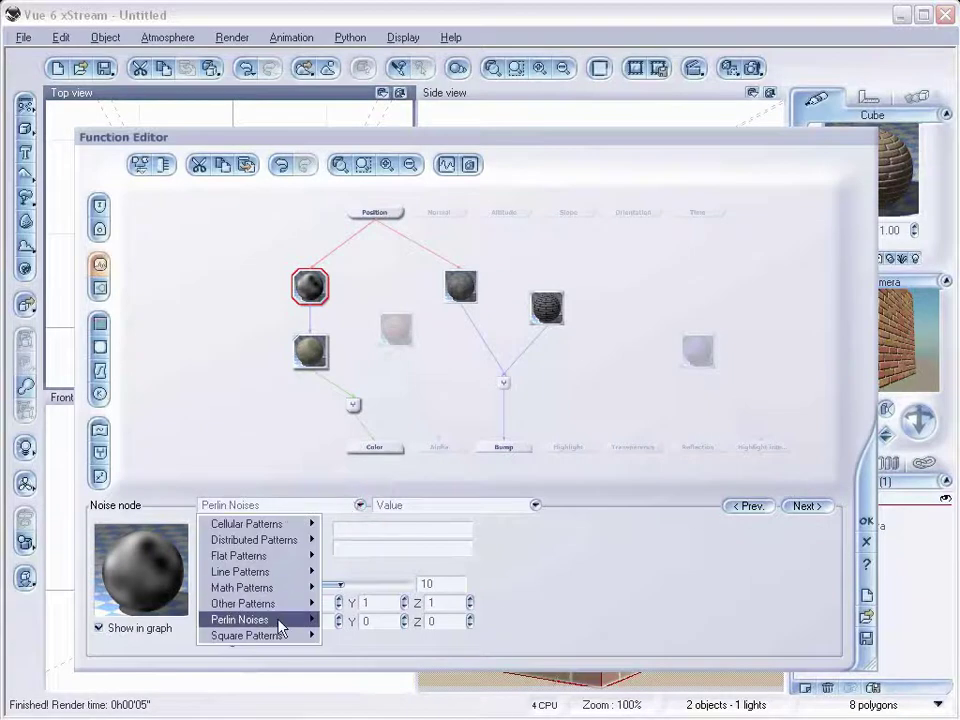
mouse_move(296, 606)
click(387, 651)
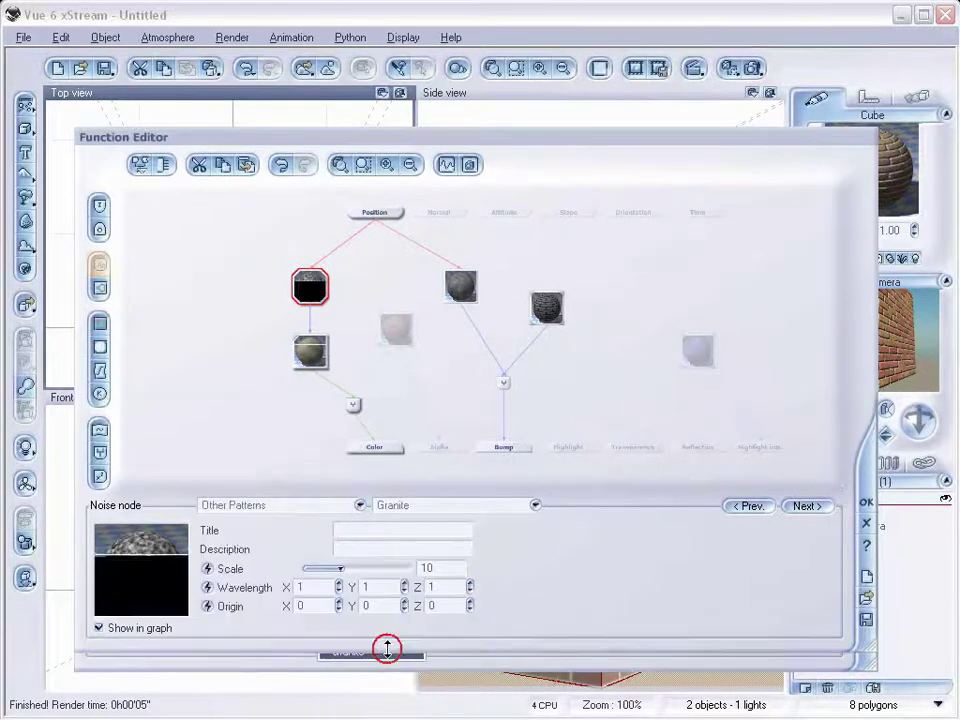
drag(368, 567, 345, 568)
Step: Check the color nodes, accept the function and run a test render of the cube with the blended brick color
click(308, 350)
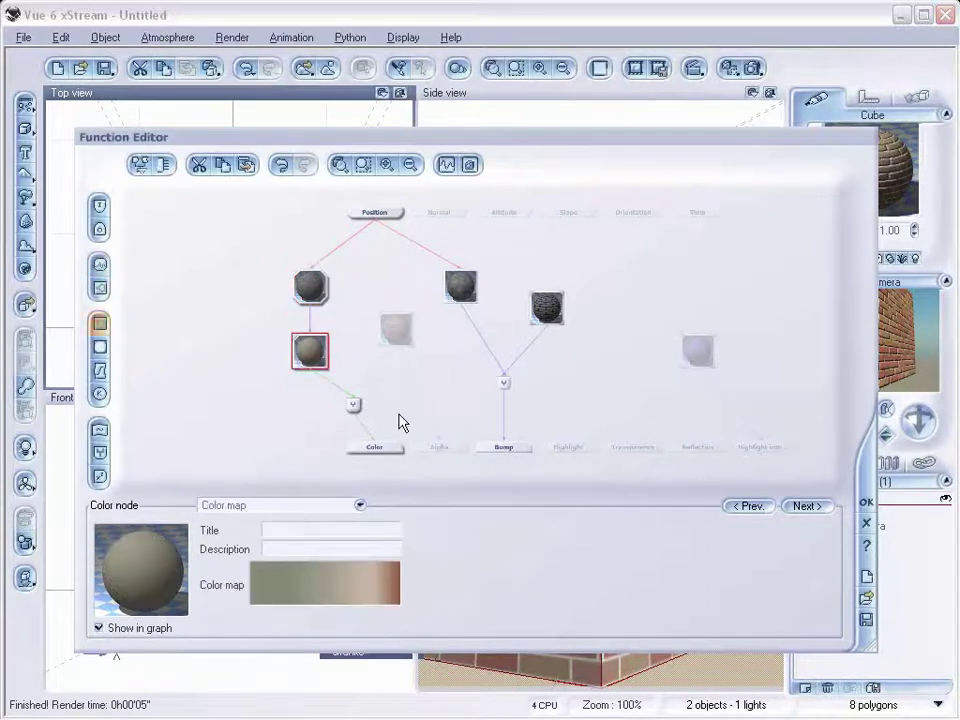
click(355, 405)
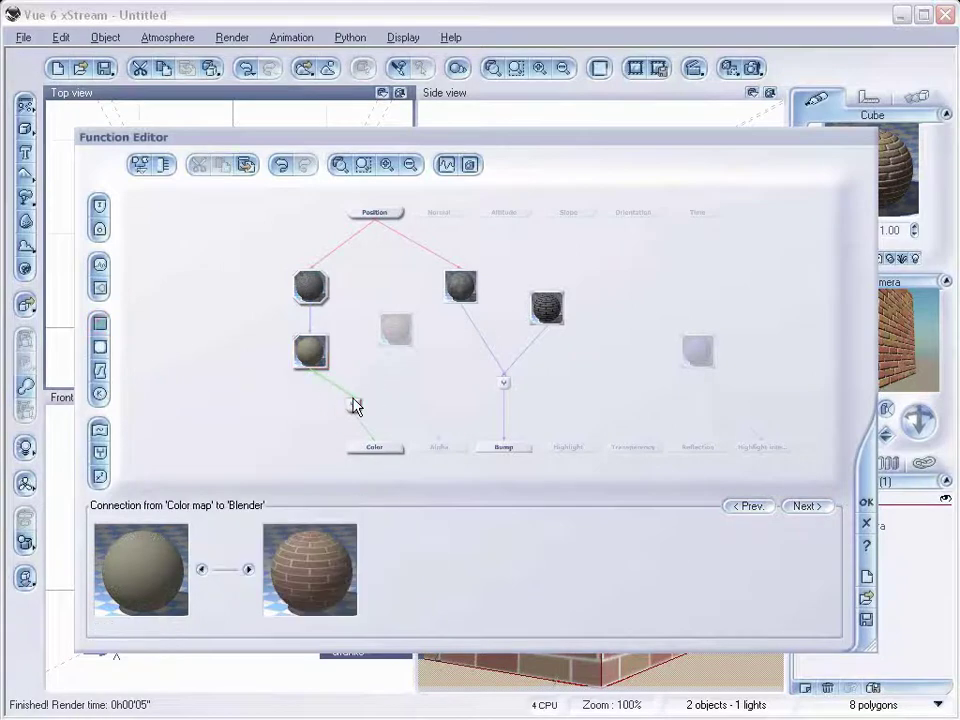
click(866, 503)
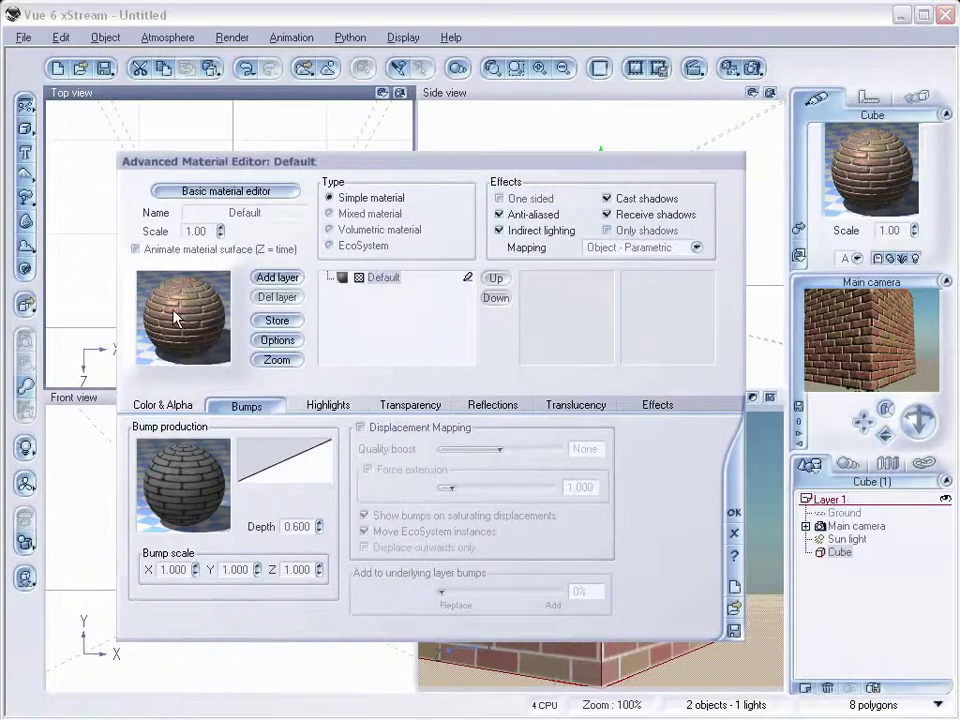
click(162, 404)
click(752, 67)
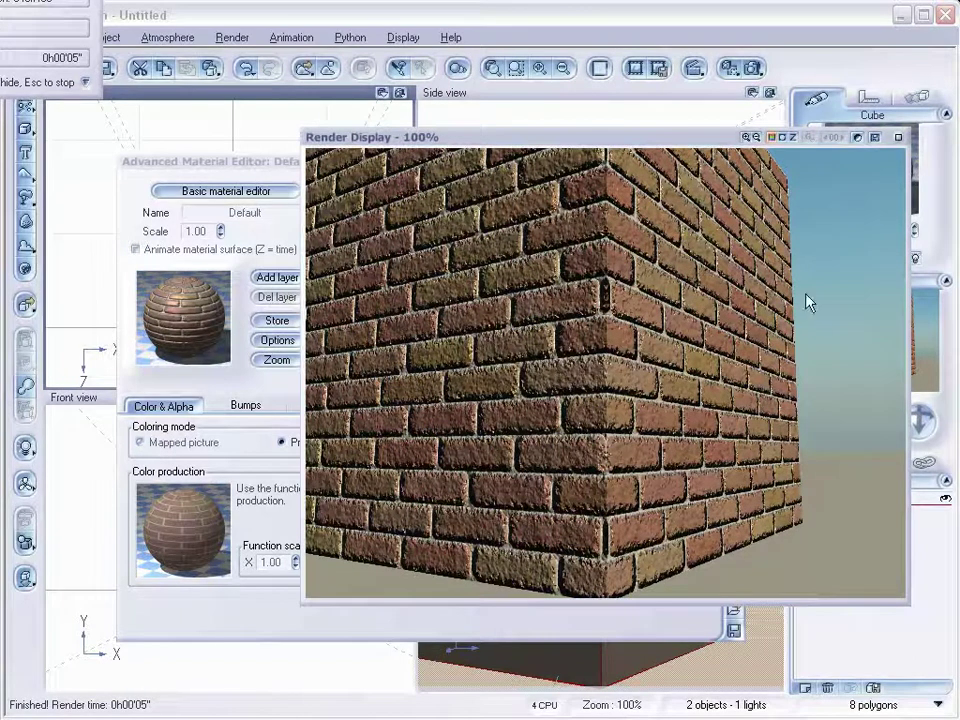
Step: Close the test render and add the Dirtygrass material from the AdvMat plants collection as a new layer over the brick material
drag(620, 138, 543, 152)
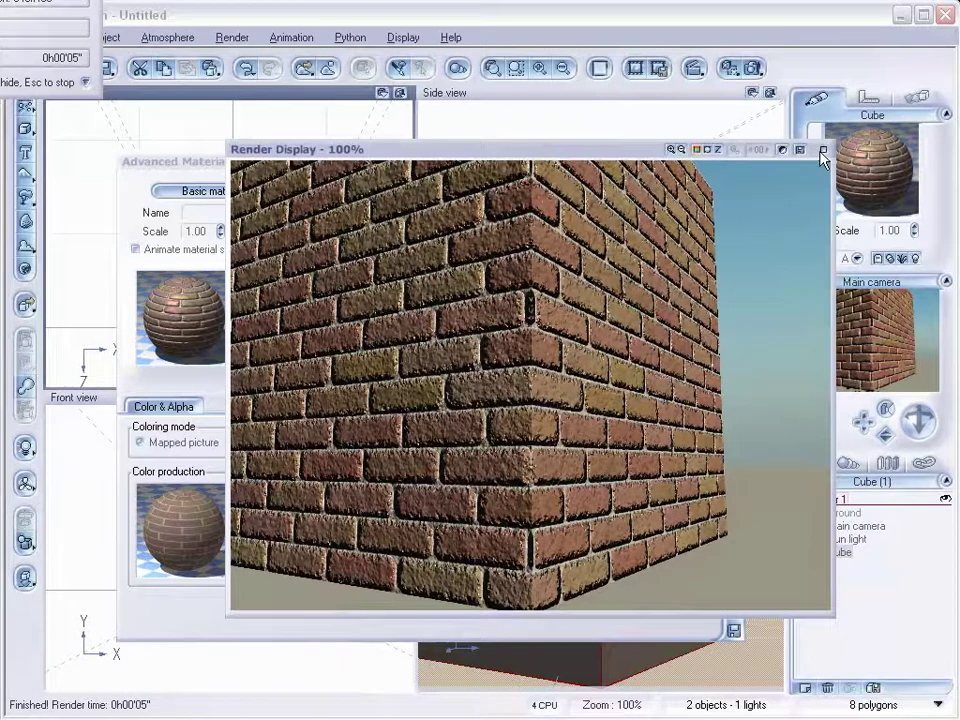
click(822, 152)
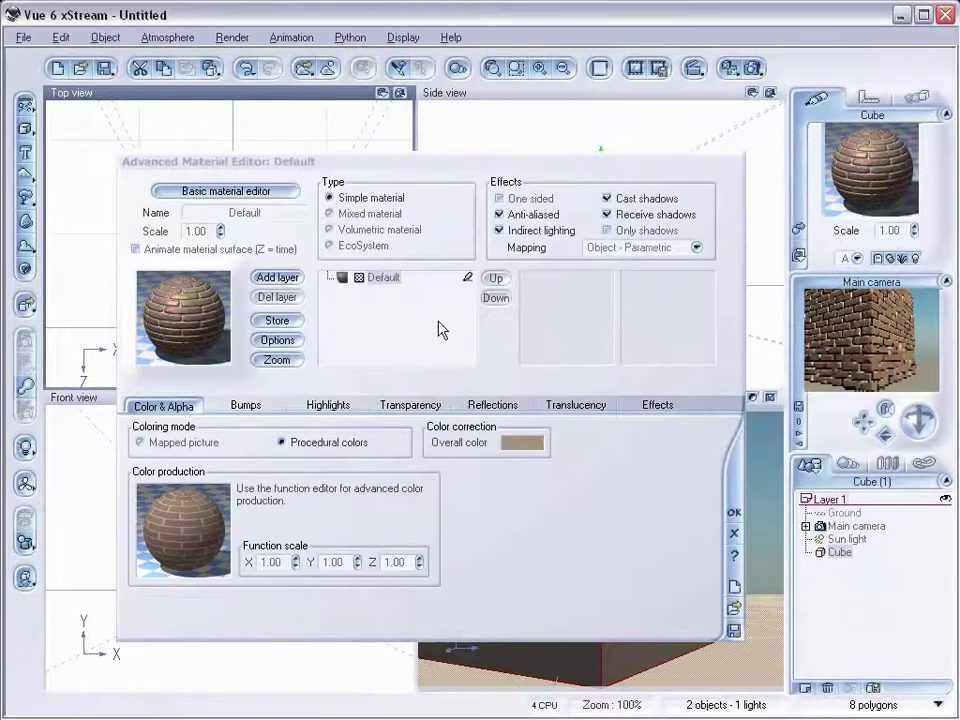
click(278, 278)
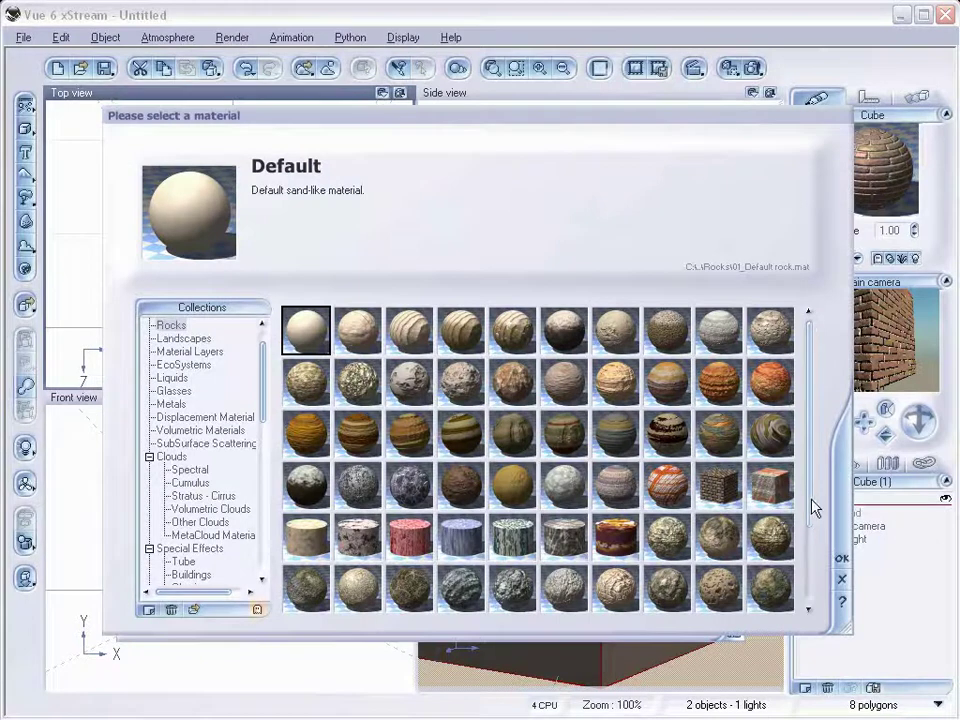
drag(260, 390, 250, 536)
click(186, 527)
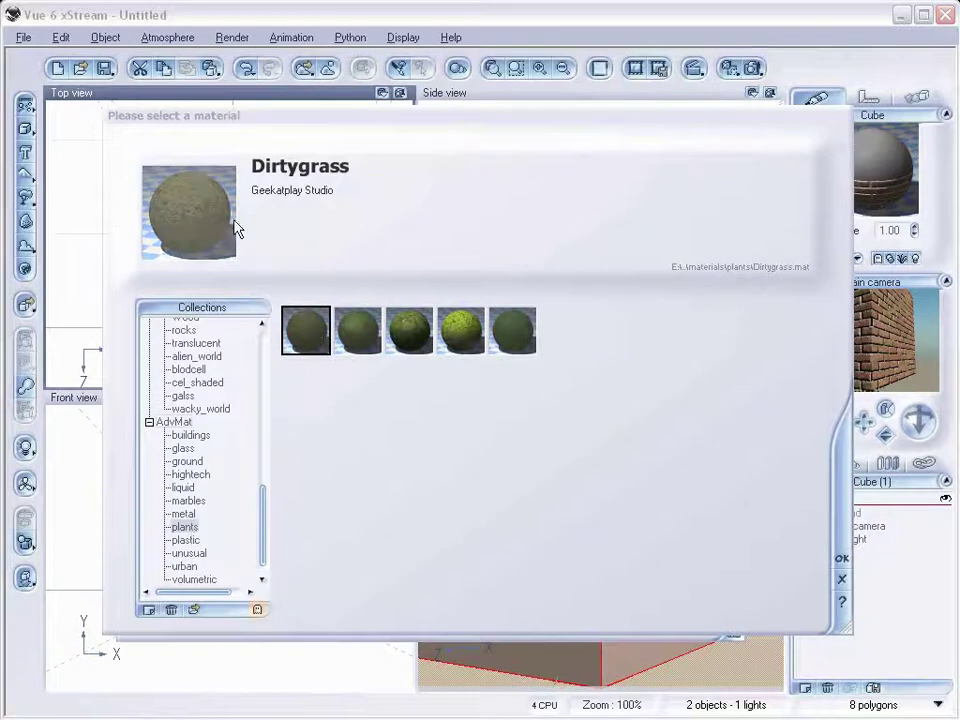
click(842, 558)
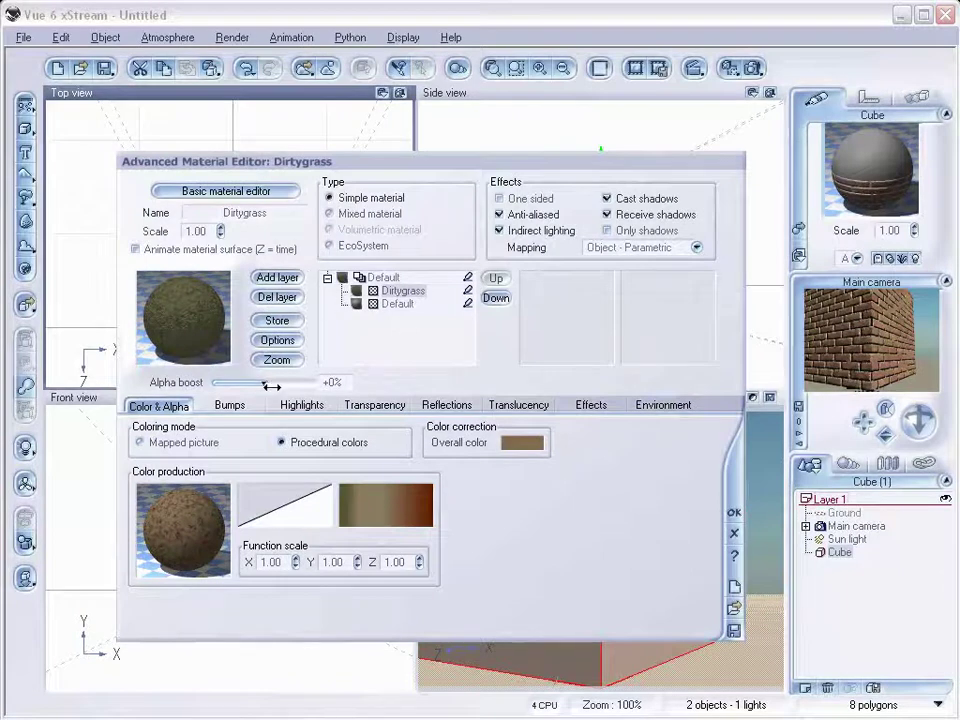
Step: Raise the Dirtygrass layer's alpha boost to +31% and try narrowing its altitude range
drag(279, 383, 290, 383)
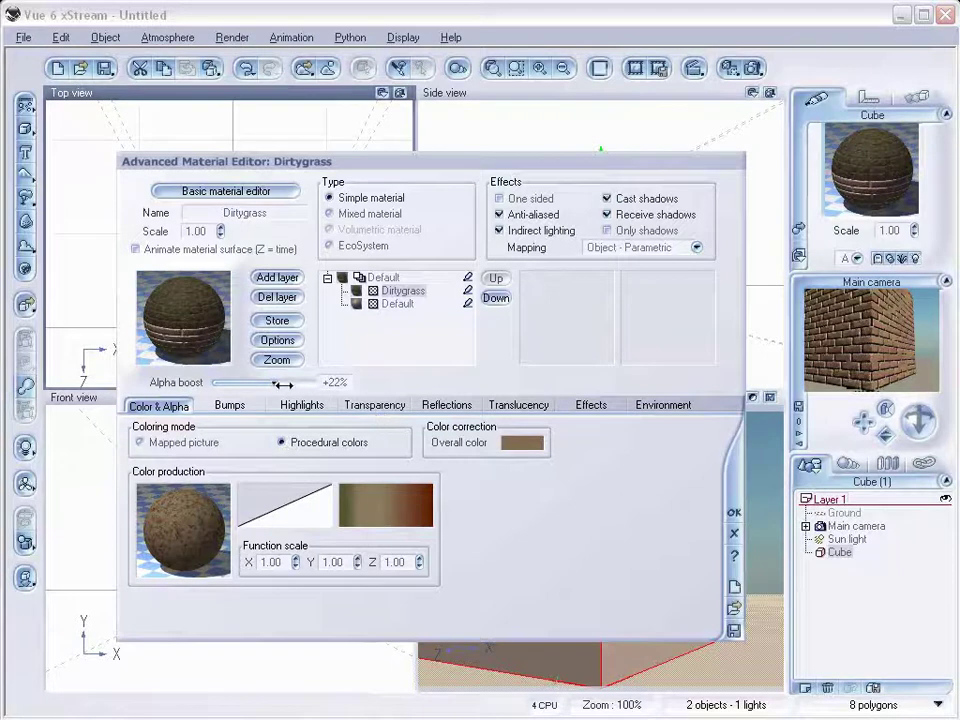
drag(283, 384, 306, 381)
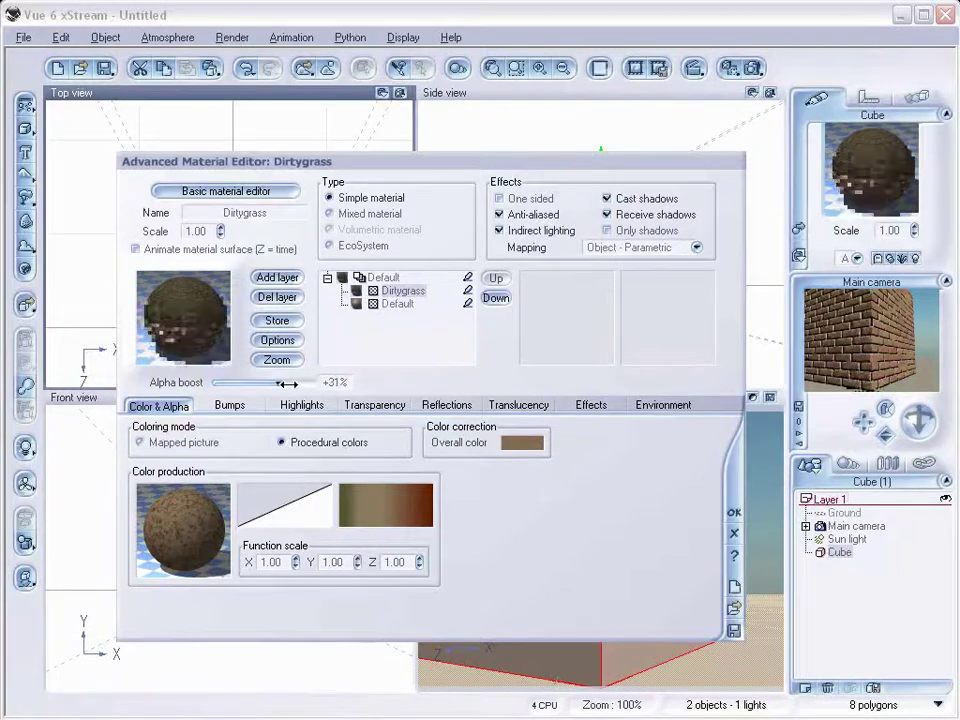
click(718, 400)
drag(376, 441, 326, 441)
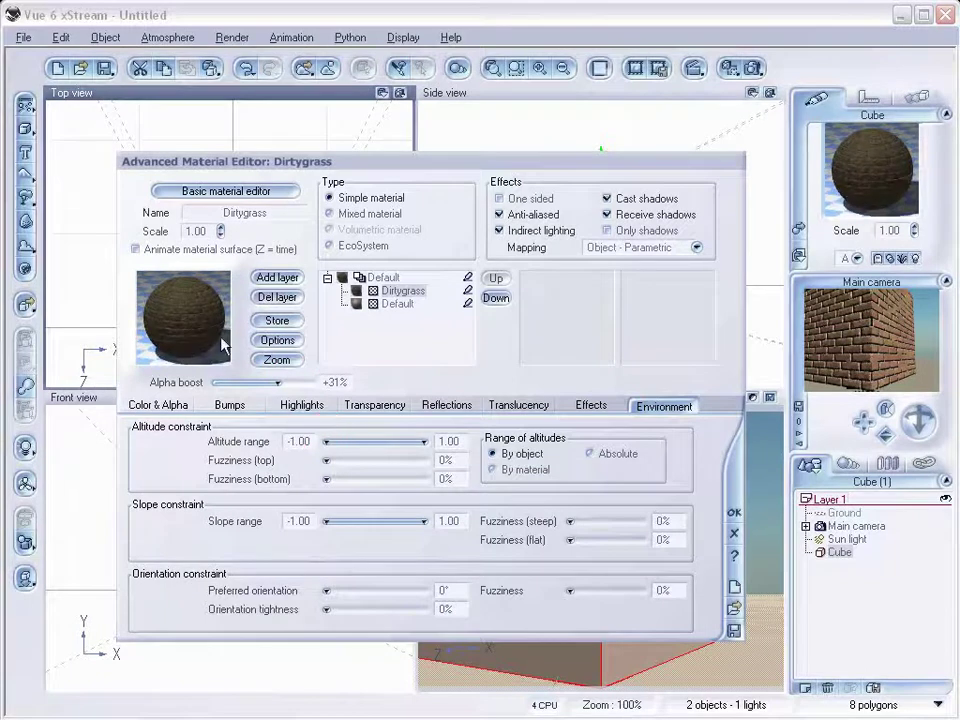
Step: Delete the constant number node driving the Dirtygrass layer's global transparency and accept the function
click(384, 412)
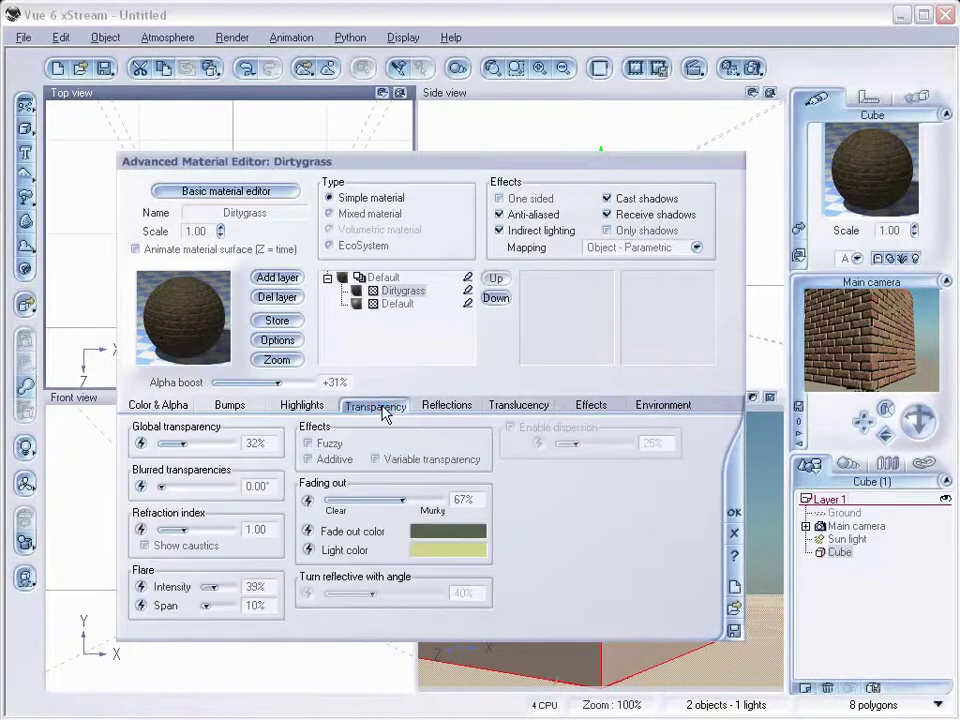
click(141, 447)
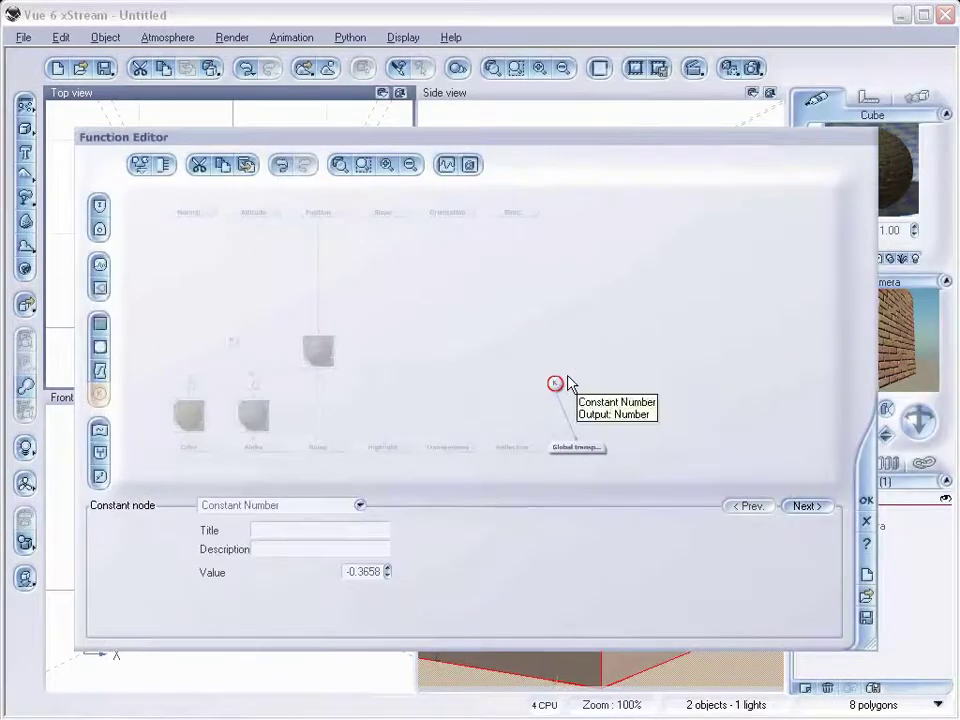
key(Delete)
click(590, 447)
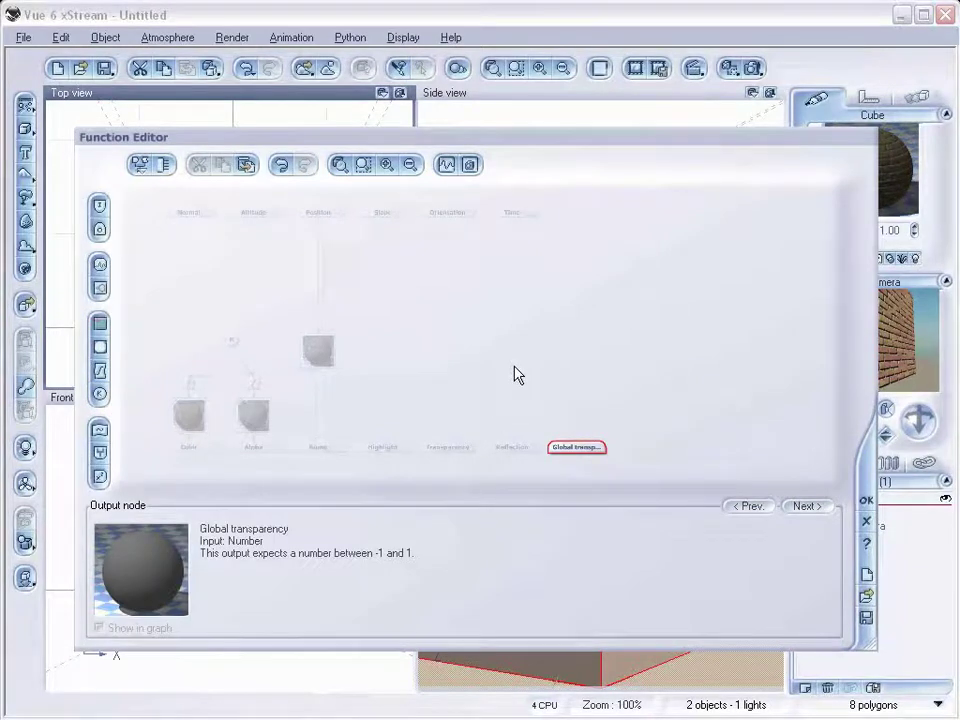
click(866, 500)
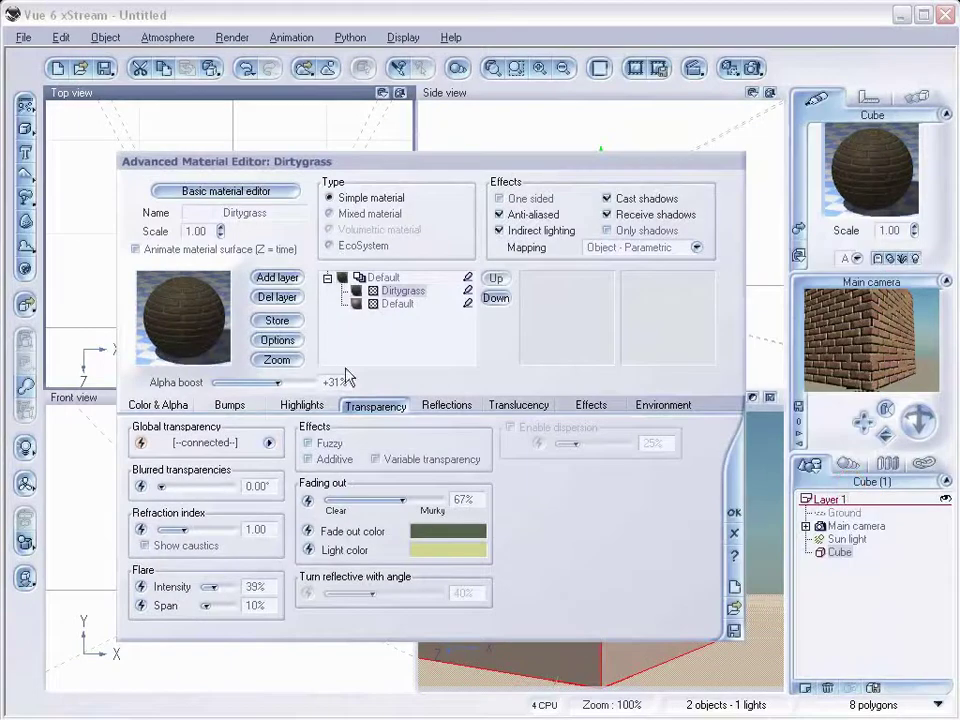
Step: Limit the Dirtygrass layer's altitude range to an upper value of 0.04 and set its alpha boost to +100
click(660, 405)
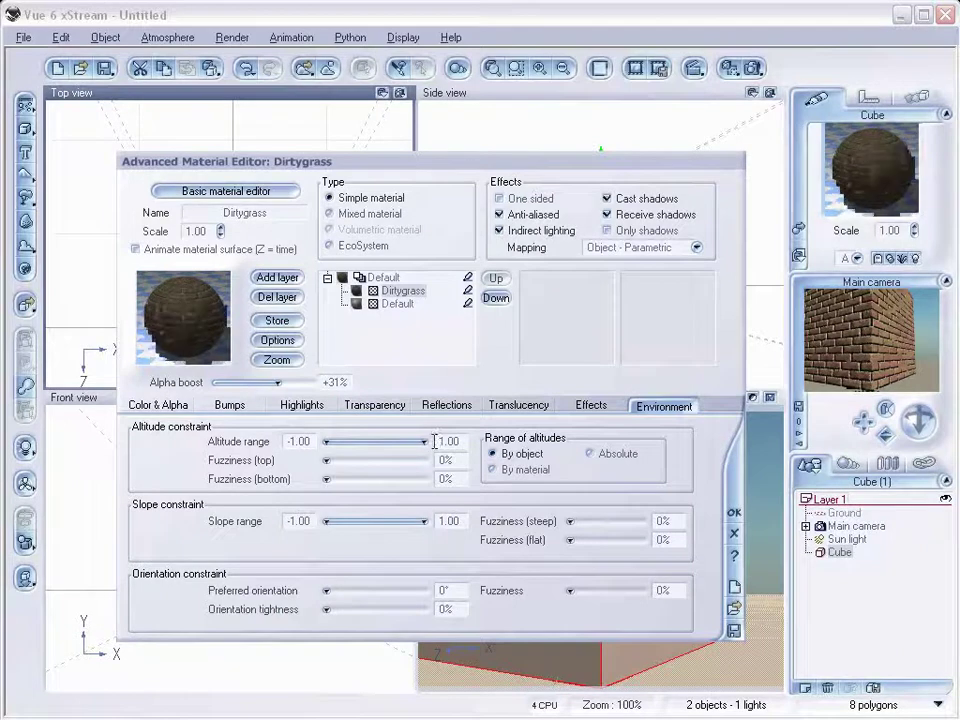
drag(426, 441, 376, 441)
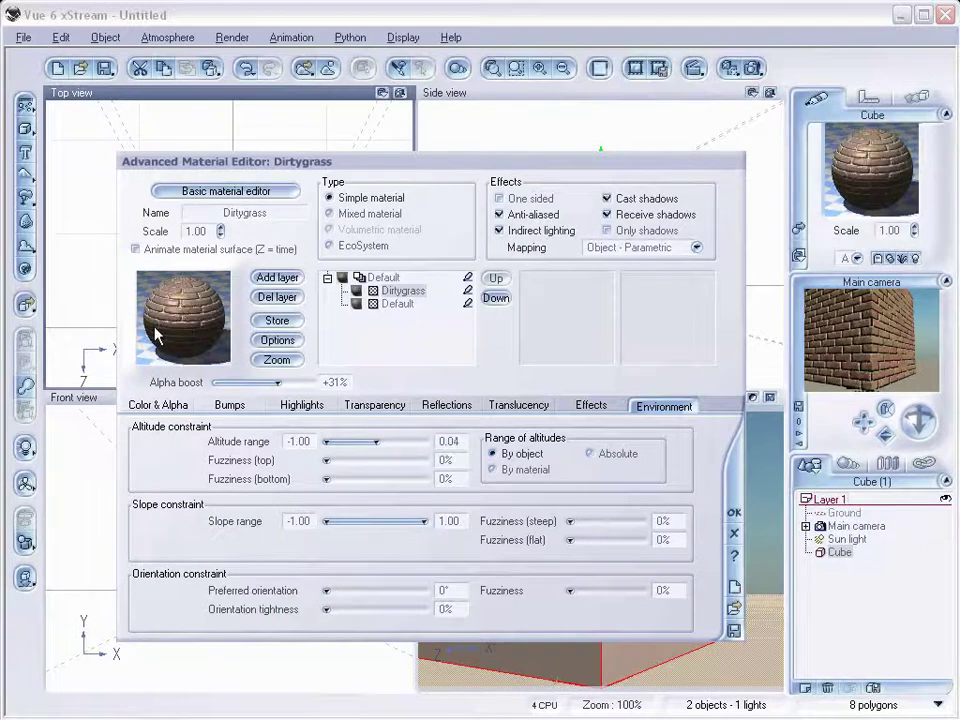
drag(278, 382, 312, 382)
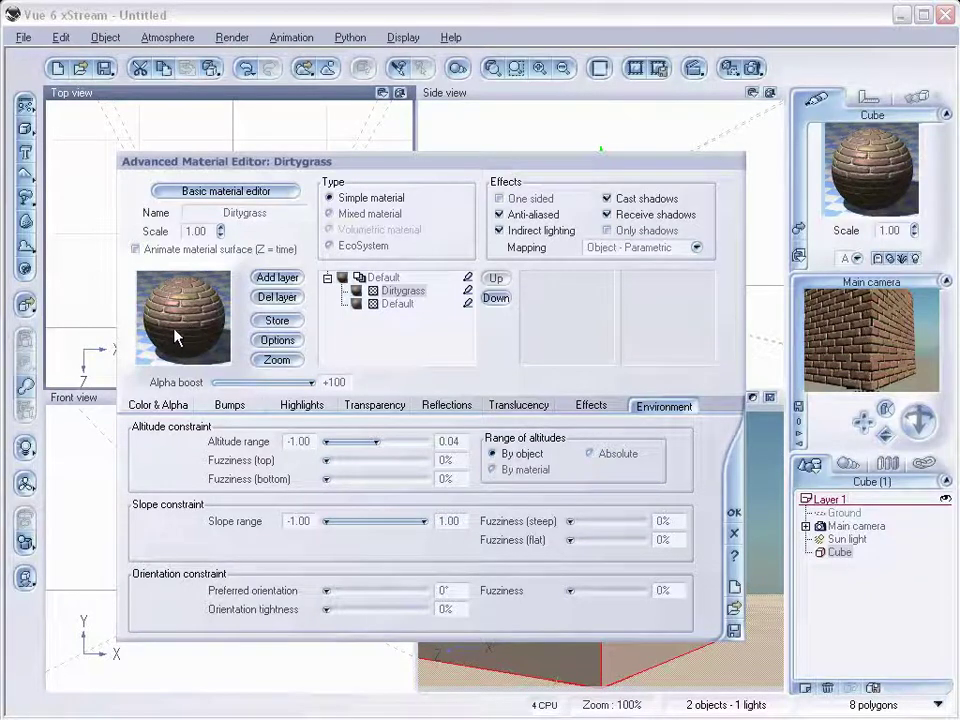
Step: Drive the global transparency with a Simple Fractal node at roughness 1, gain 2.06914 and largest feature 2.34359, and accept the function
click(392, 407)
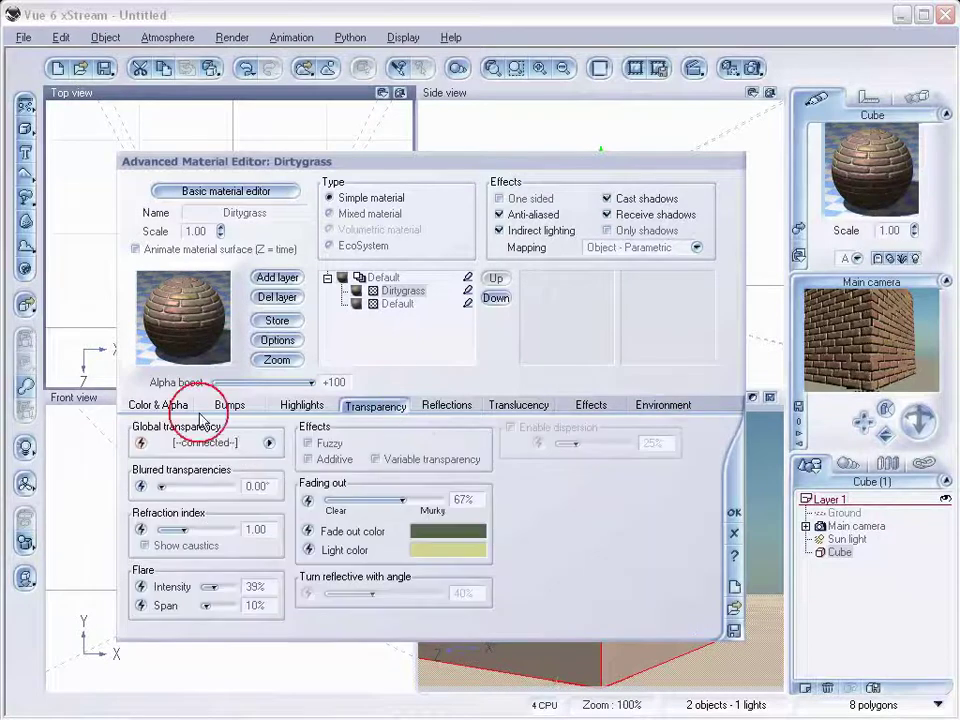
click(270, 443)
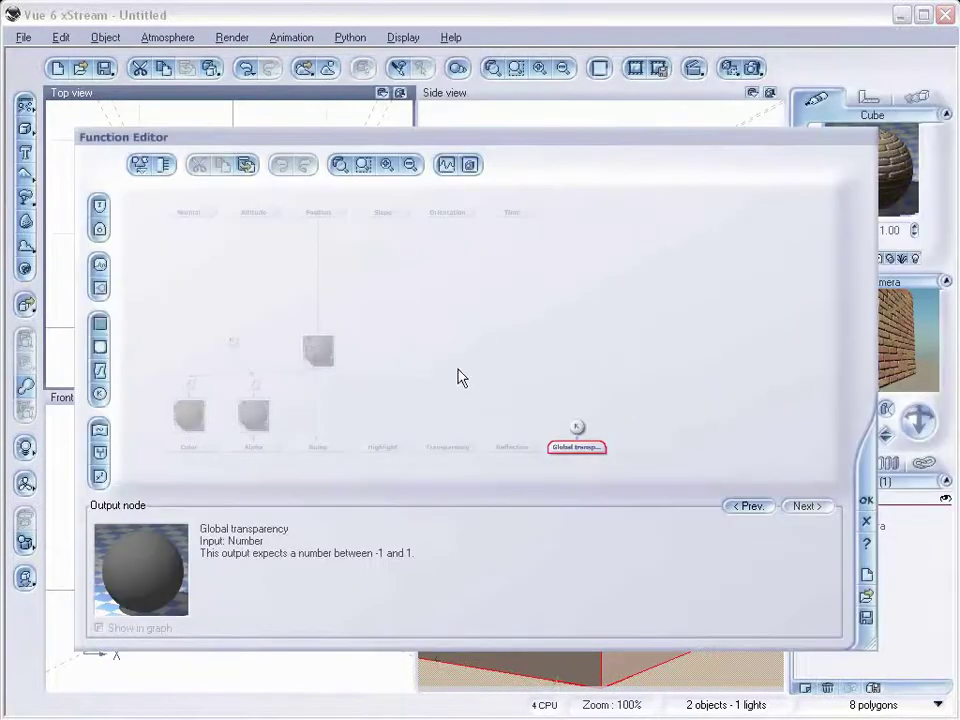
click(578, 427)
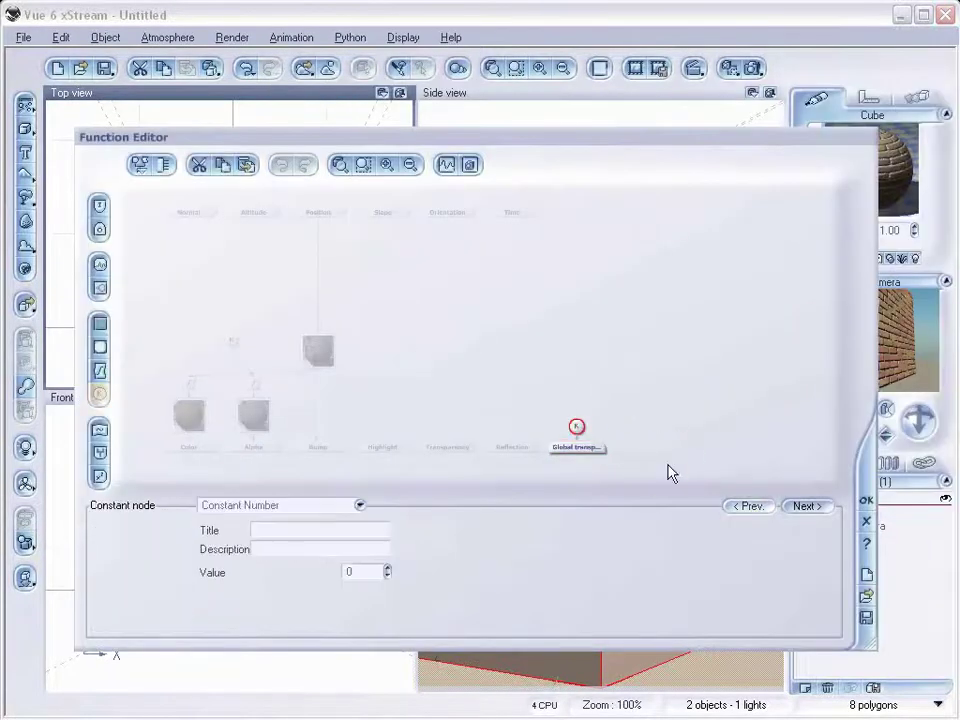
click(100, 266)
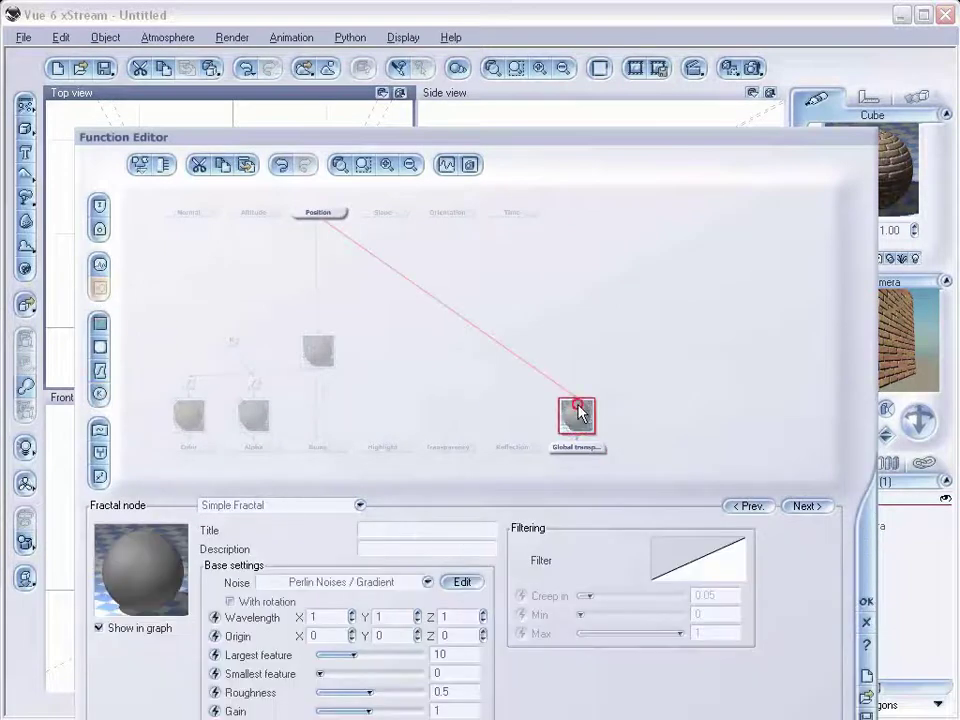
drag(579, 414, 557, 308)
drag(370, 692, 386, 711)
drag(352, 655, 335, 655)
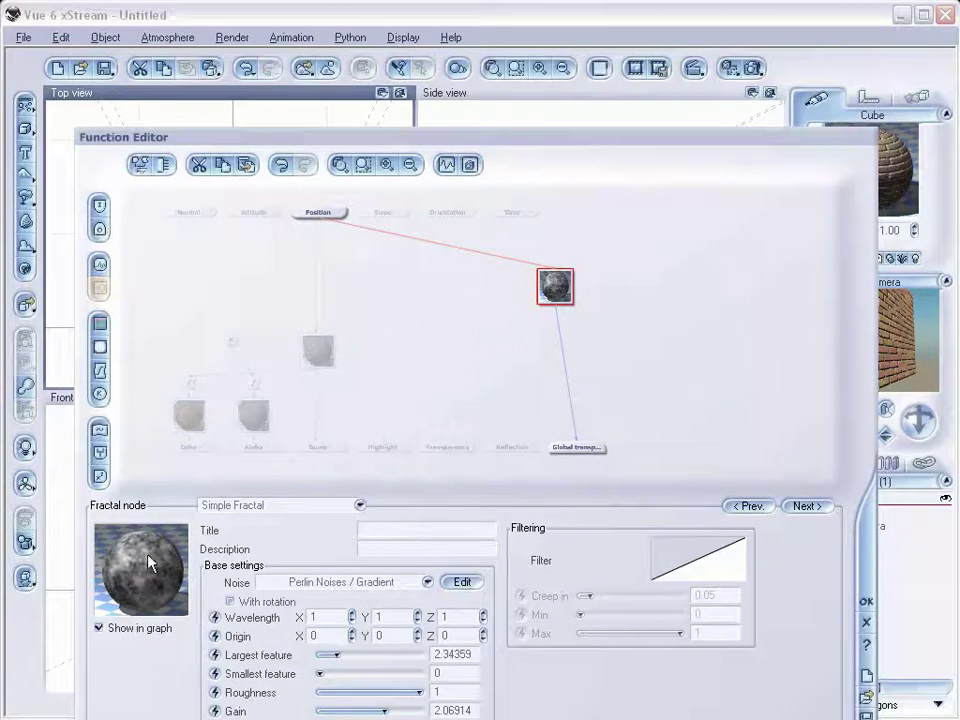
click(866, 601)
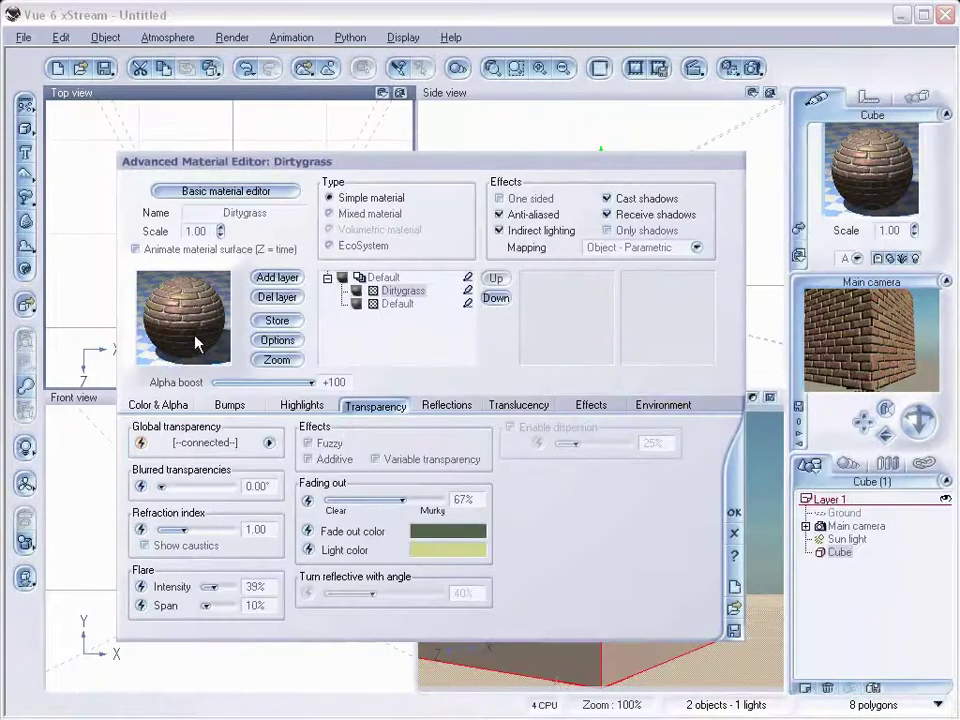
Step: Set the Dirtygrass layer's top altitude fuzziness to 21% and its alpha boost to -13%
click(665, 405)
drag(331, 463, 339, 463)
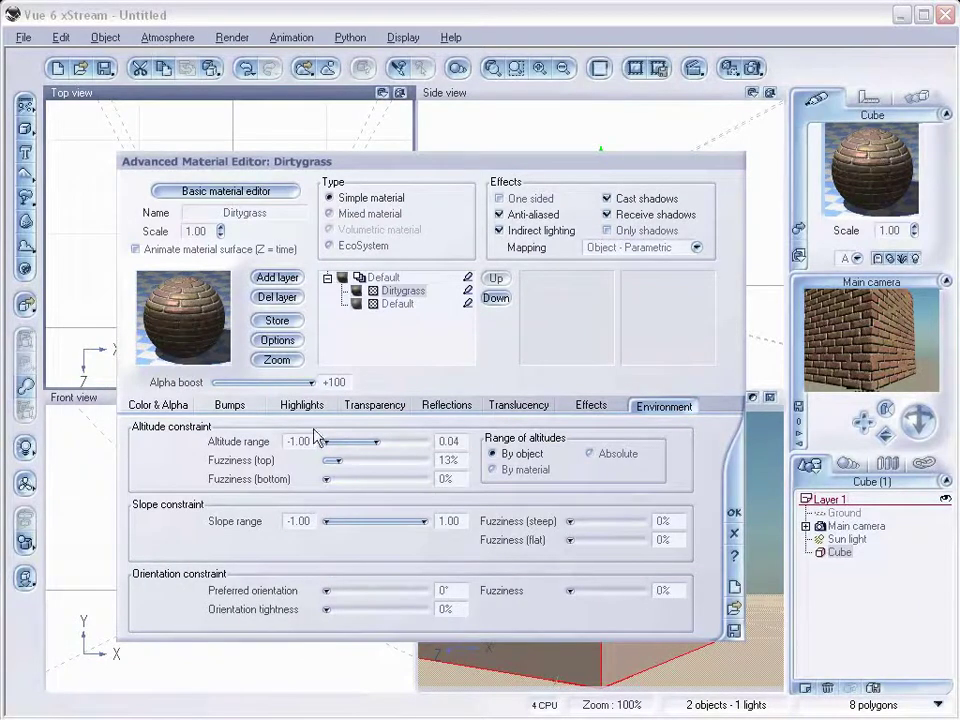
drag(343, 460, 348, 460)
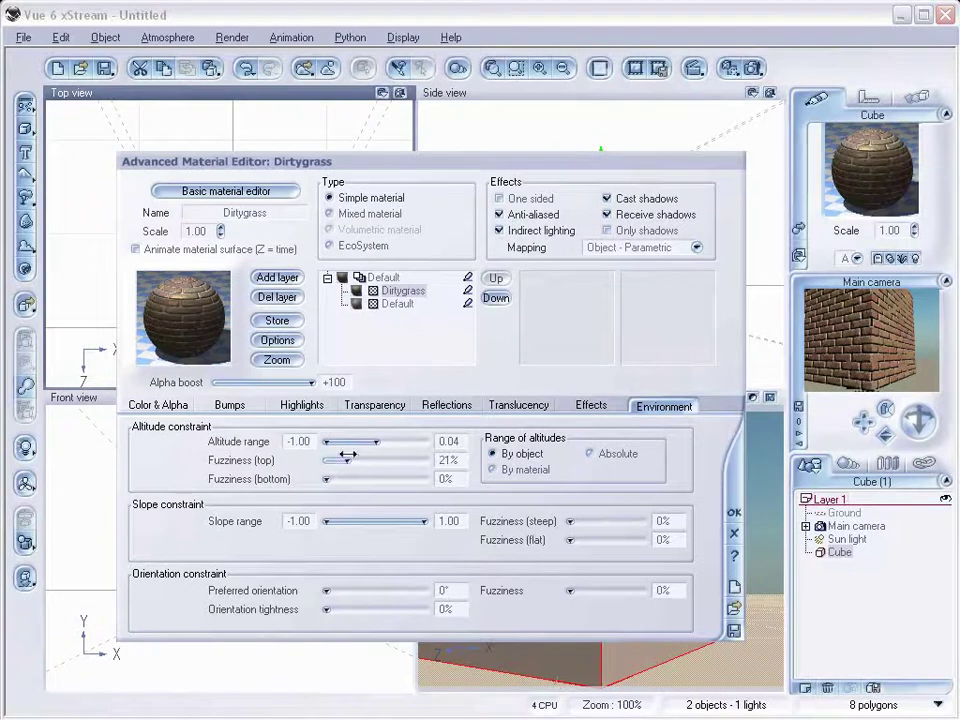
drag(312, 382, 262, 382)
Step: Run a test render of the cube with the grass layer, stop it and close the render display
click(729, 67)
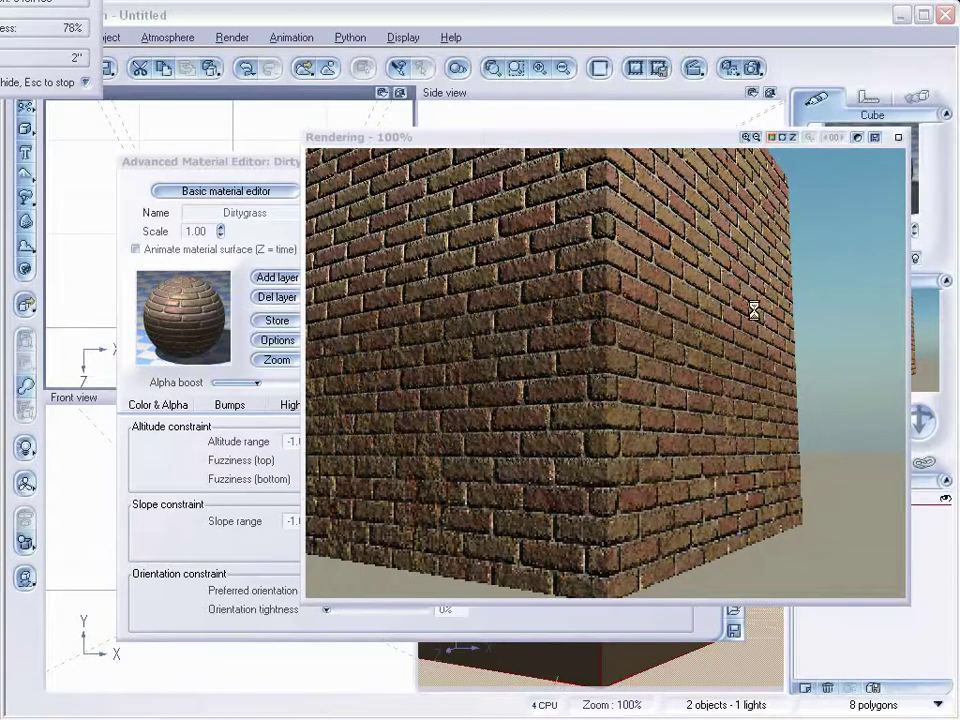
click(711, 334)
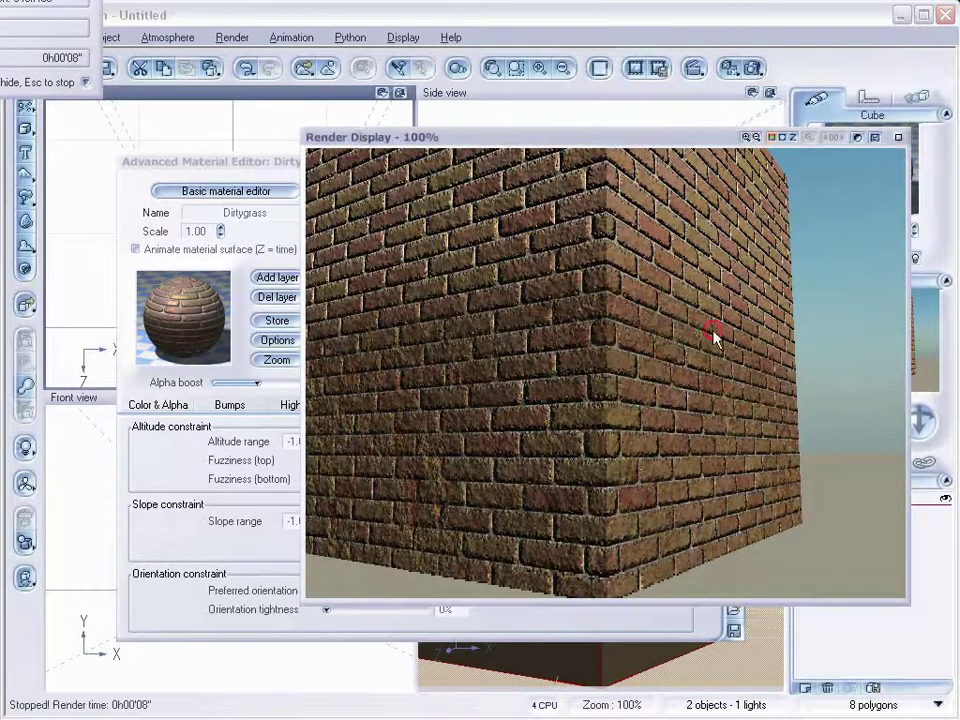
click(900, 139)
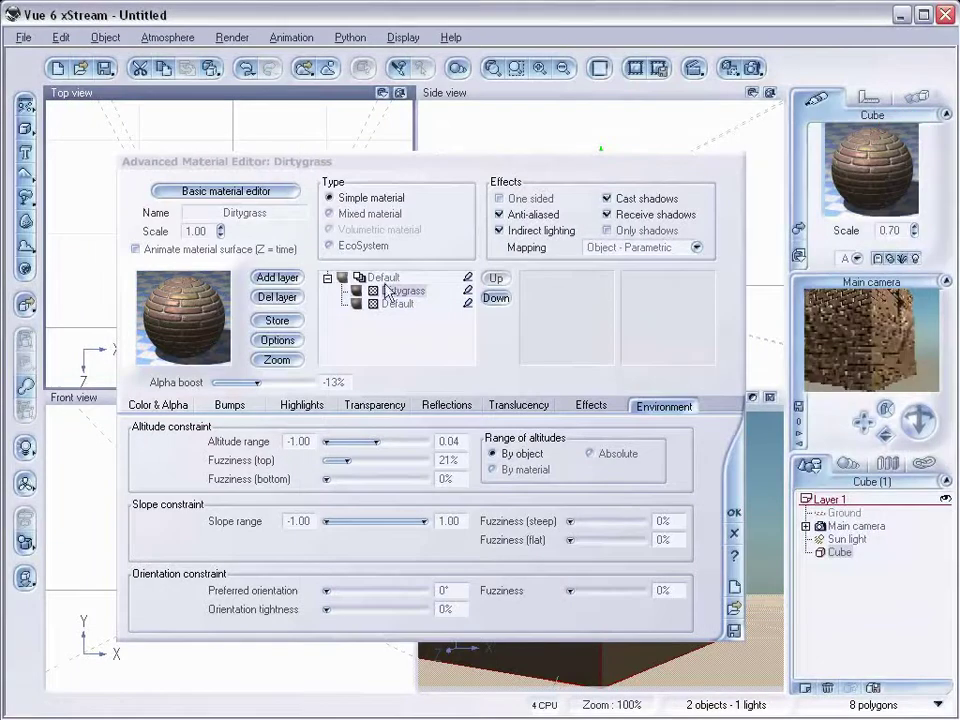
Step: Set the layer's alpha boost to +58%, add its bumps to the underlying layer at 47% and adjust its highlights
drag(257, 382, 291, 383)
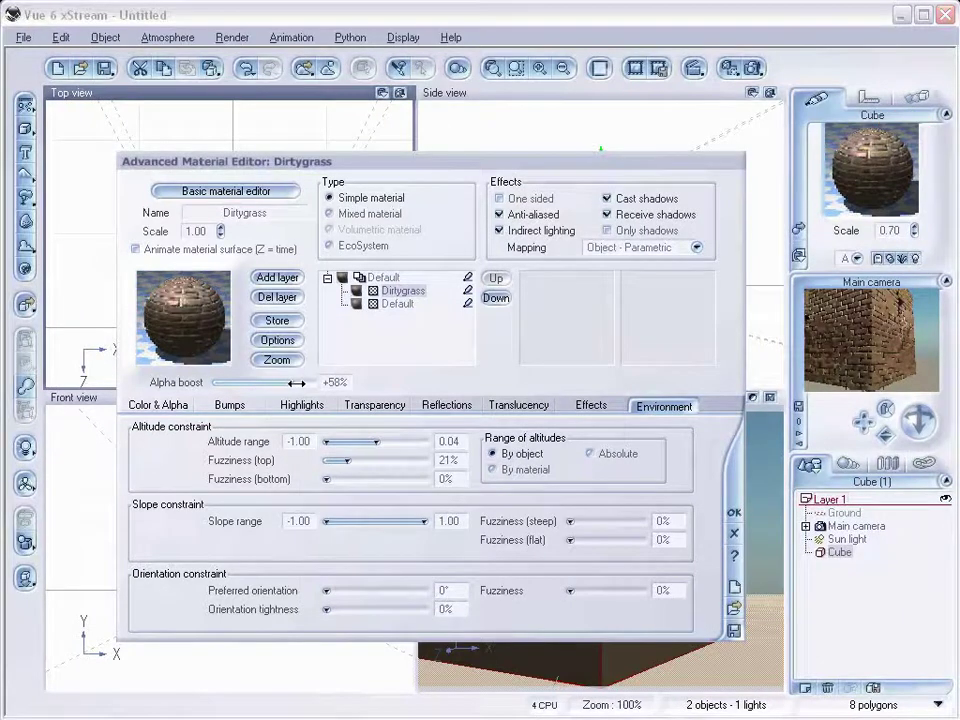
click(240, 405)
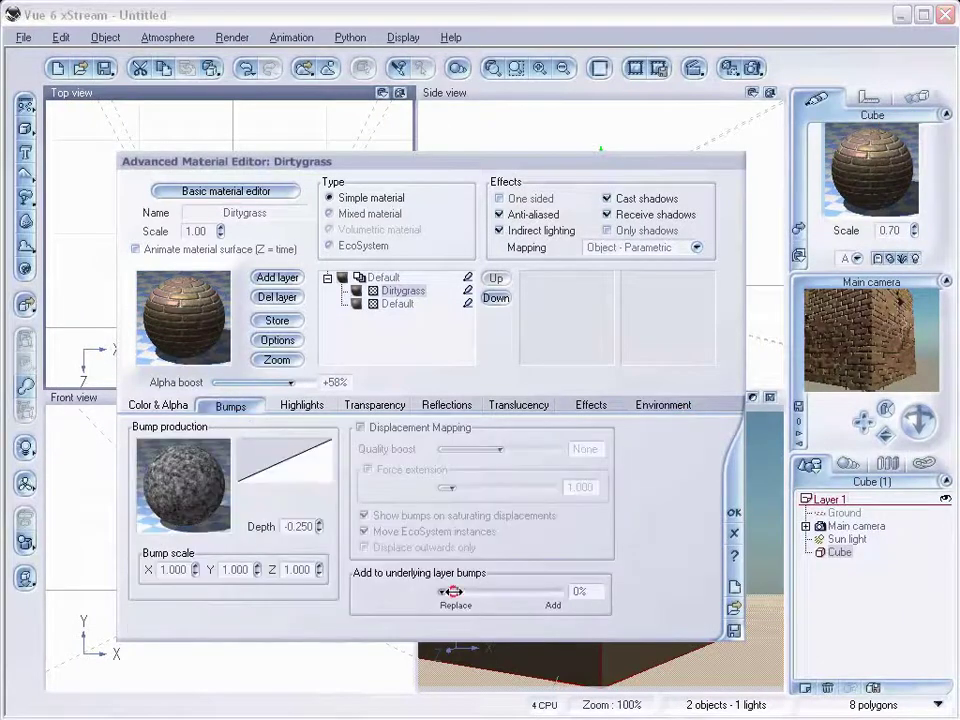
drag(578, 591, 493, 592)
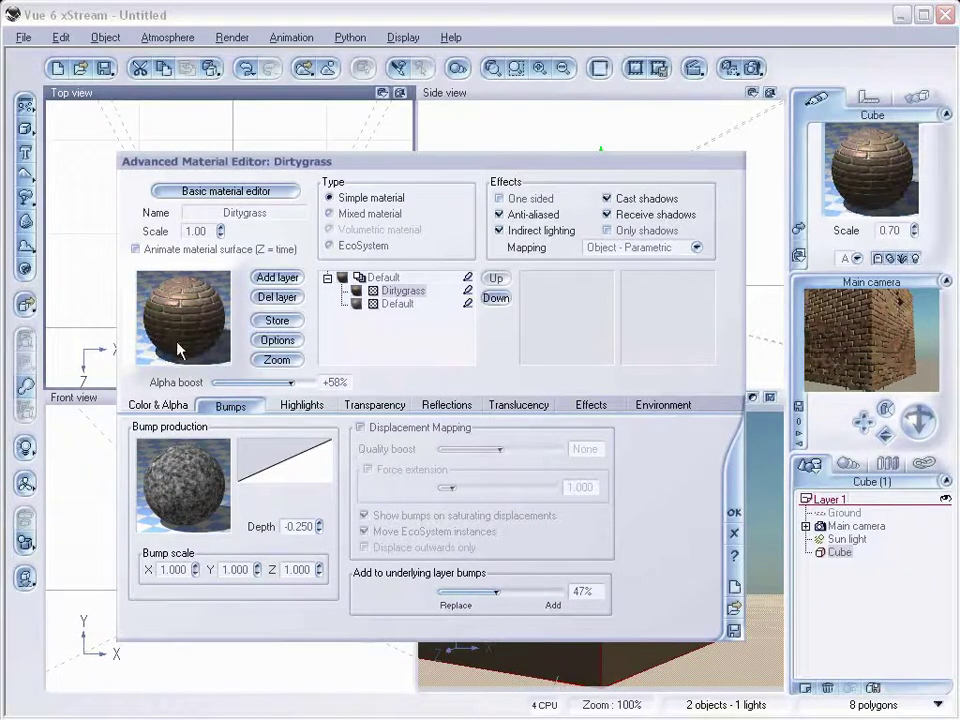
click(294, 411)
drag(178, 479, 216, 489)
Step: Set the layer's top altitude fuzziness to 28% and alpha boost to +7%, and check the cube in a test render
click(638, 405)
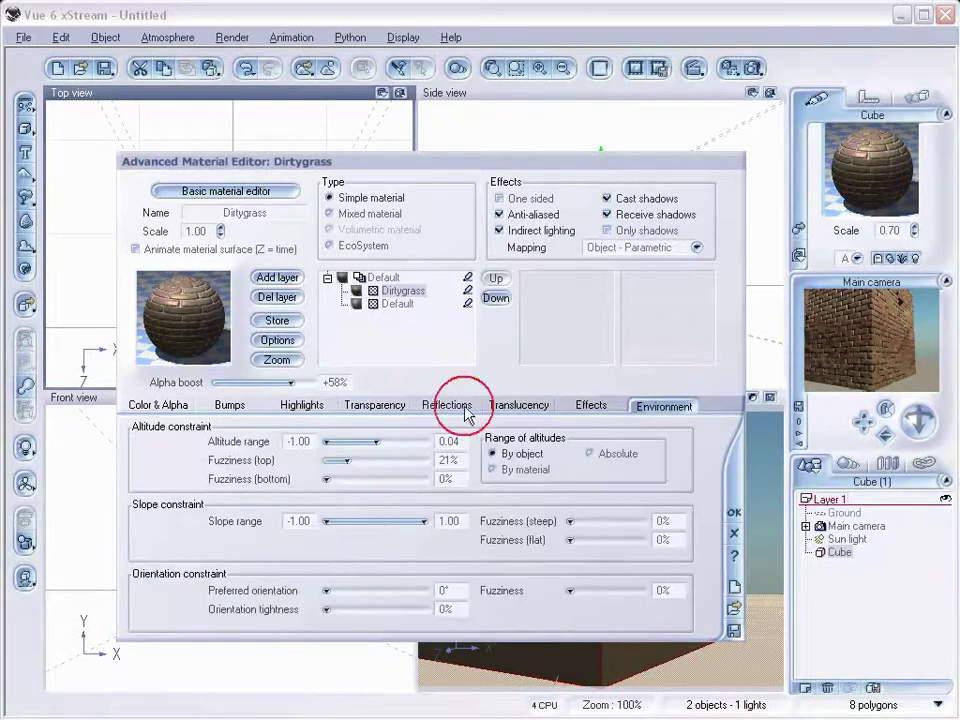
drag(348, 460, 364, 457)
drag(291, 383, 272, 383)
click(750, 68)
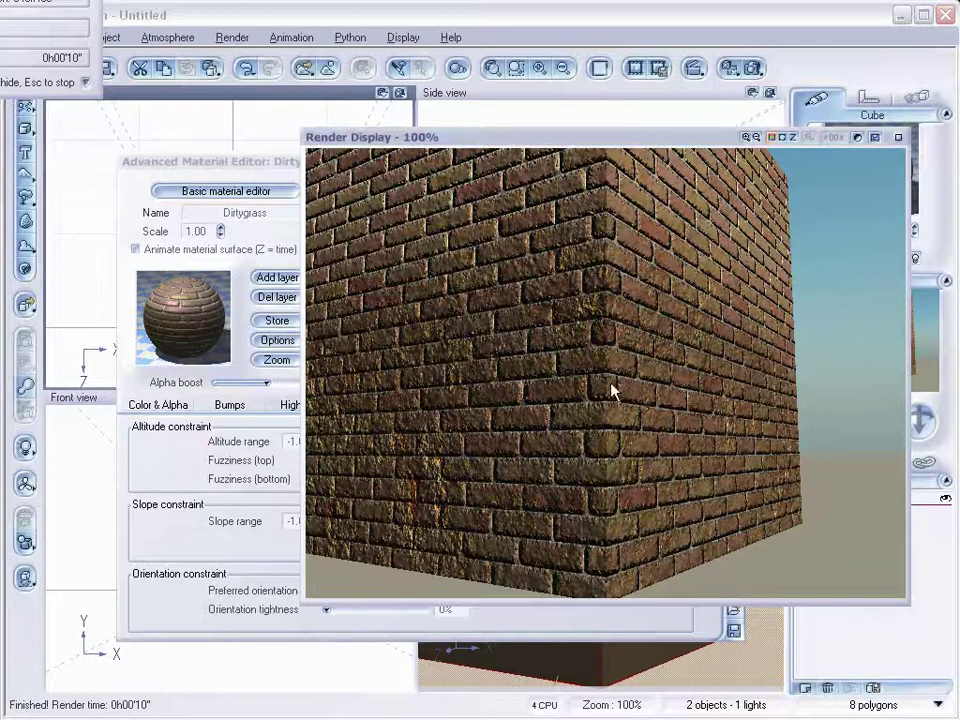
click(898, 139)
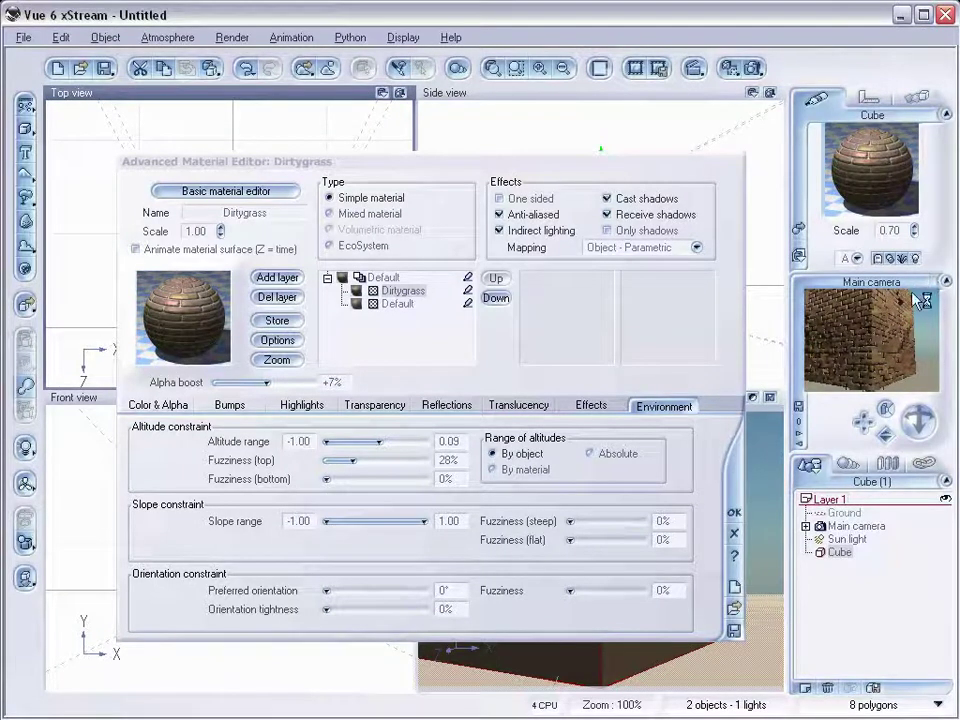
Step: Add a new layer above Dirtygrass using the Default sand-like material from the Rocks collection
click(286, 278)
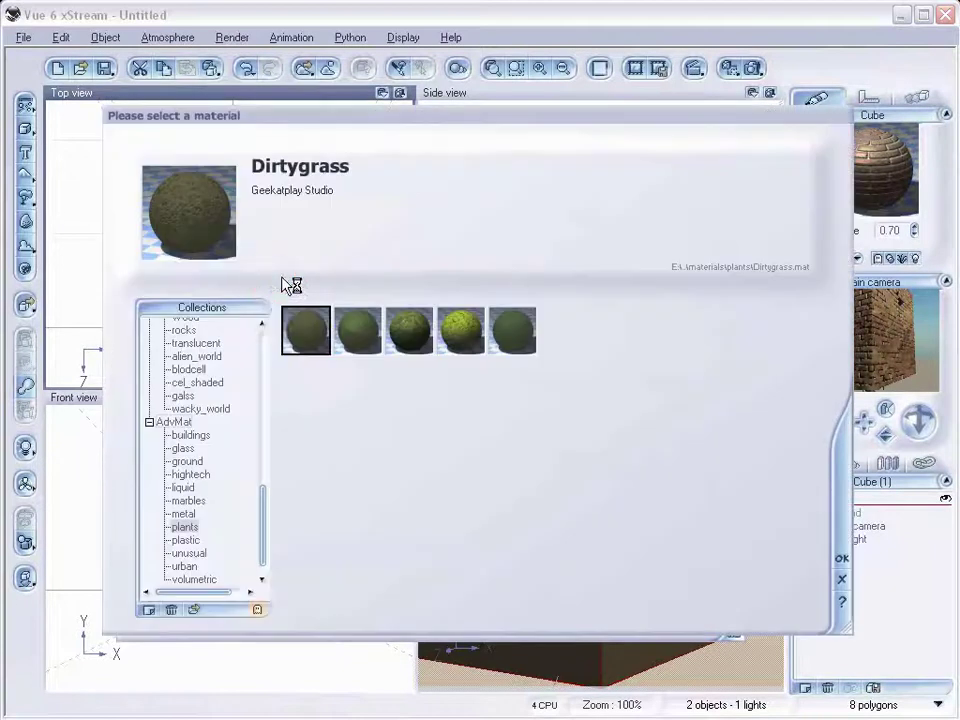
drag(263, 510, 268, 352)
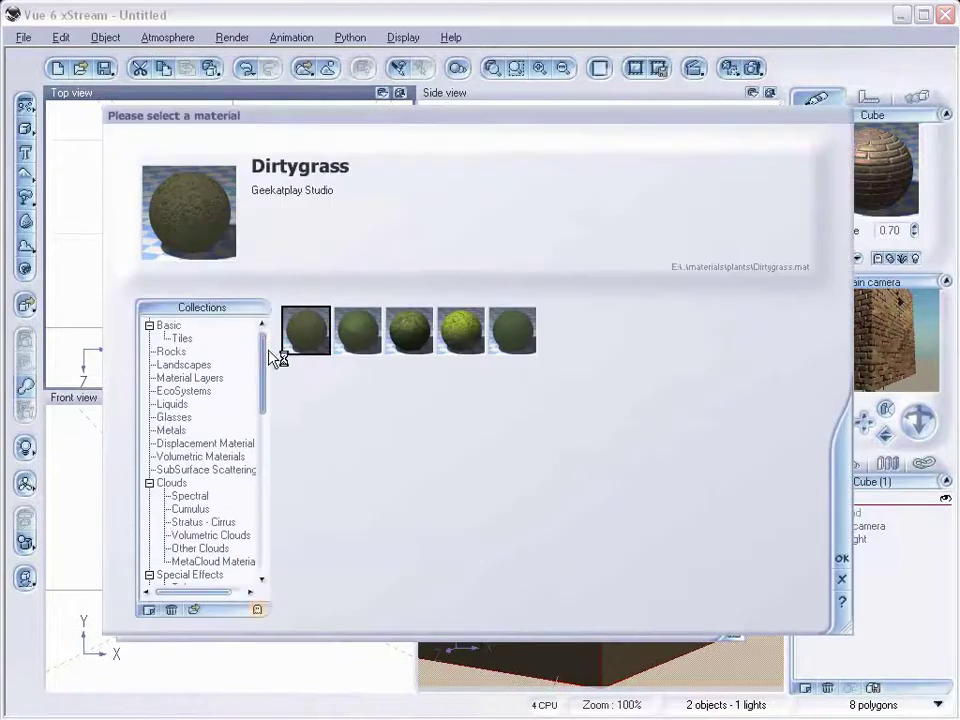
click(180, 352)
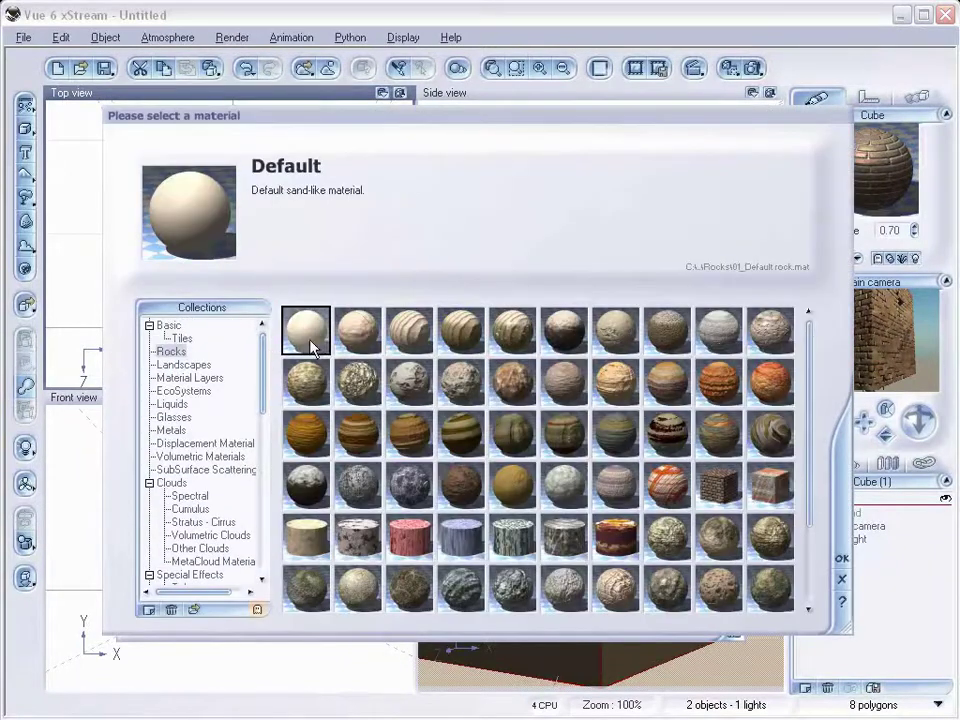
click(845, 558)
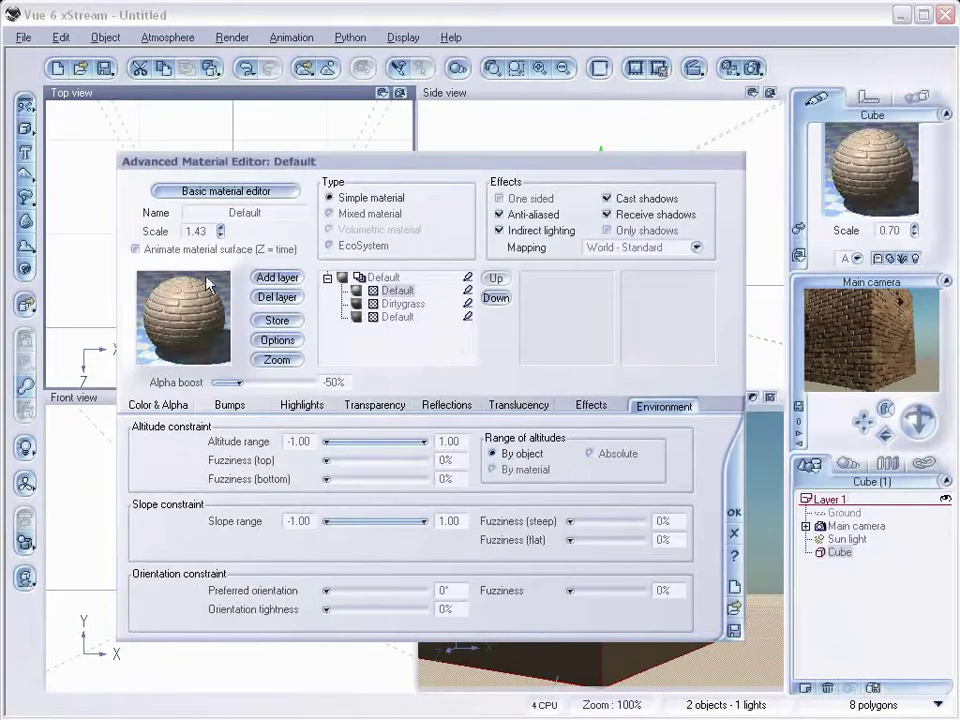
Step: Drive the new Default layer's bumps with a Perlin noise node at a scale of about 0.125
click(230, 406)
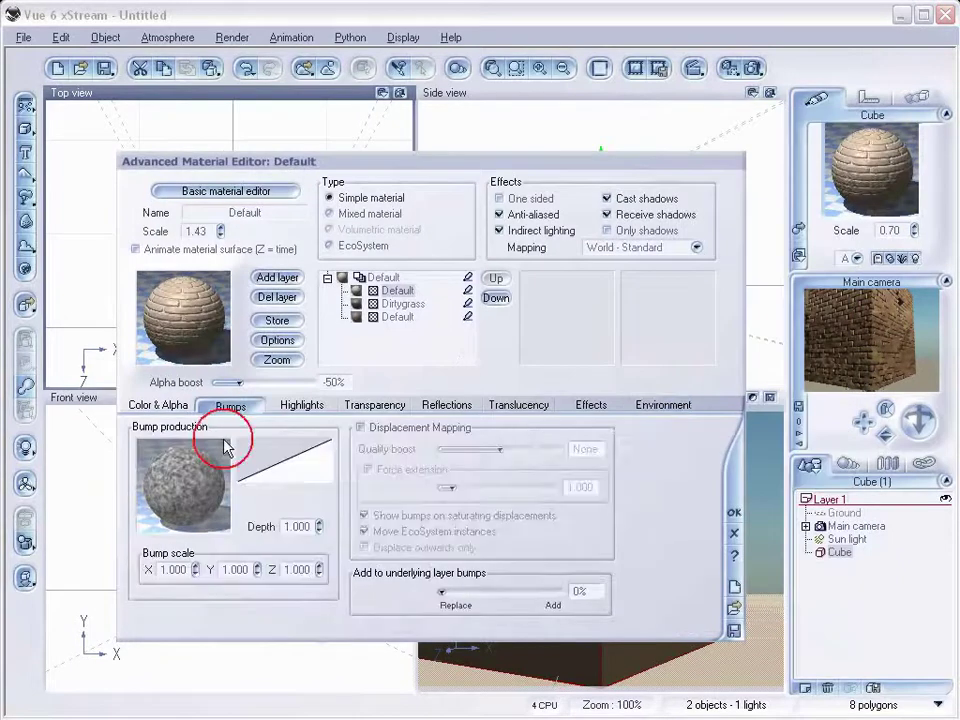
right_click(178, 478)
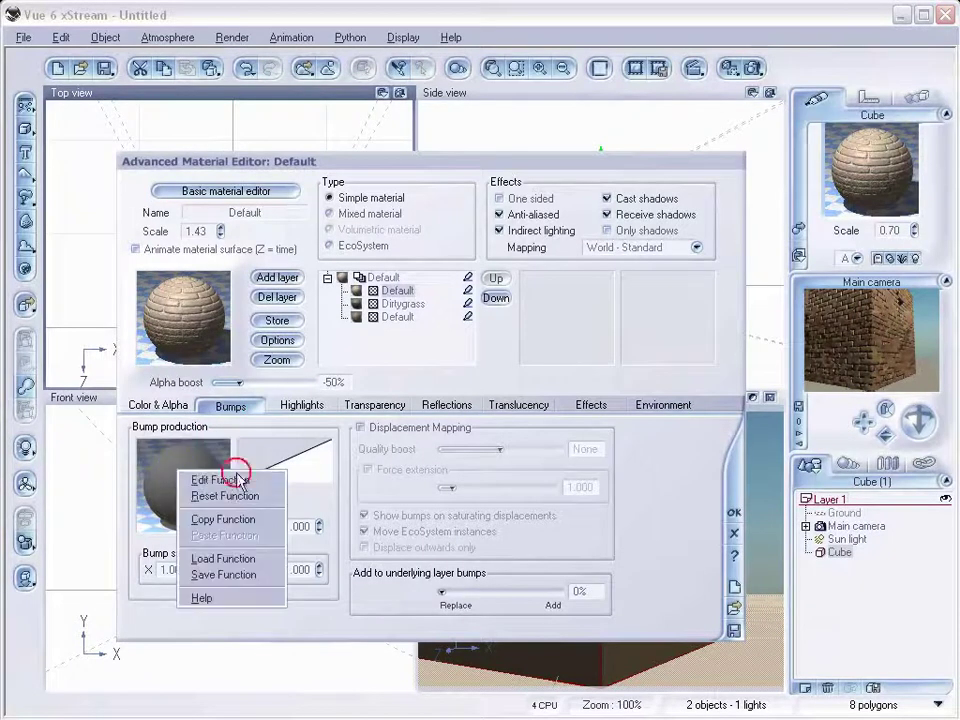
click(212, 479)
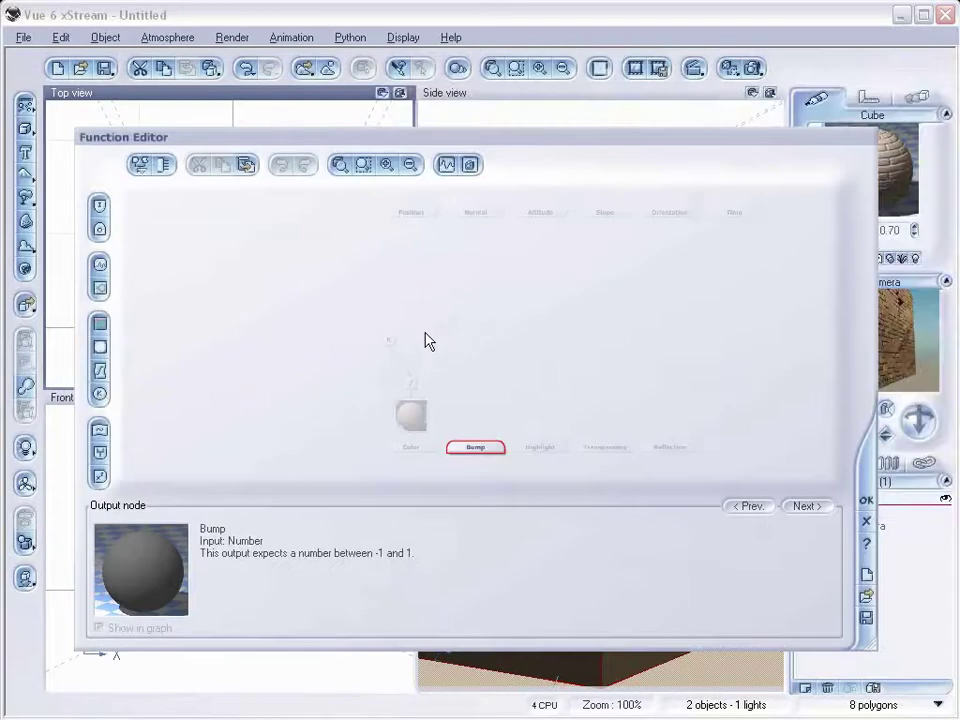
click(101, 266)
drag(370, 583, 340, 583)
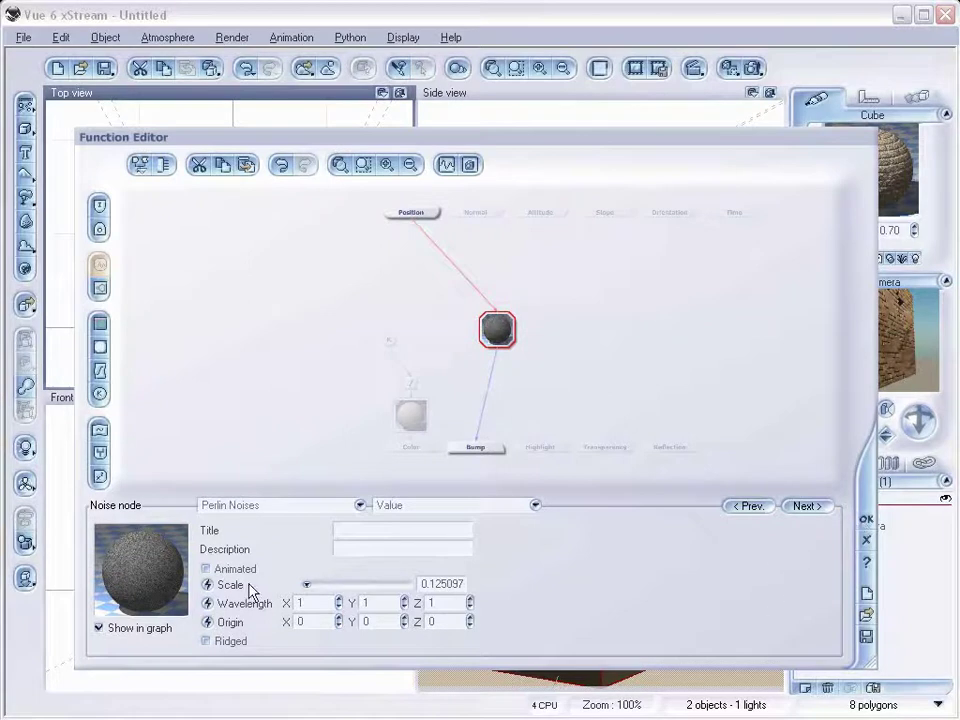
click(864, 522)
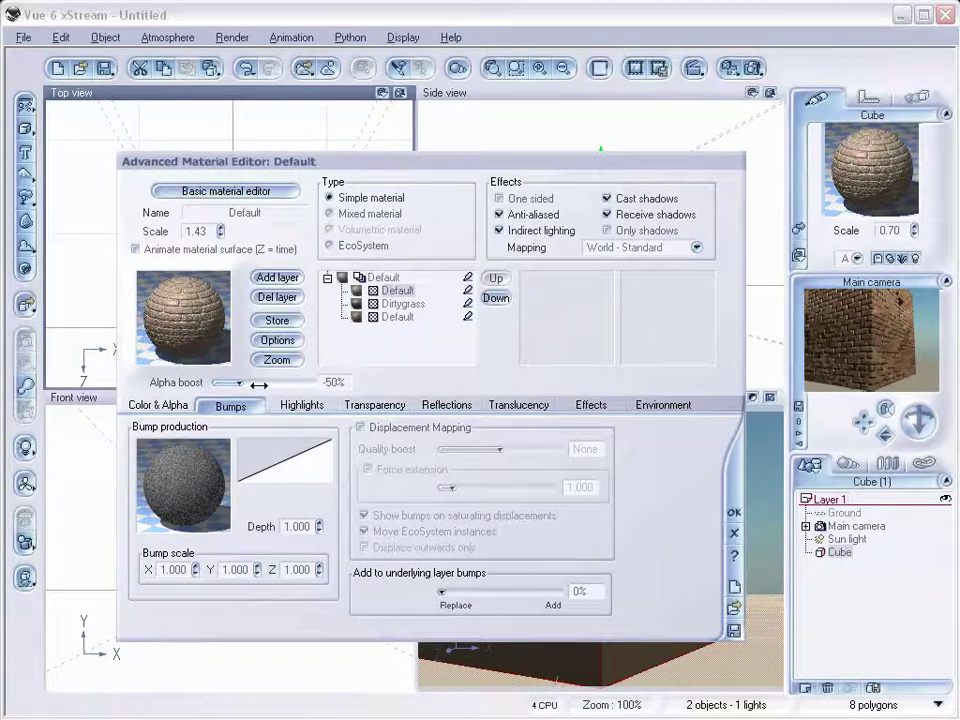
Step: Limit the new layer to altitudes from 0.20 to 1.00 with 25% bottom fuzziness and a -48% alpha boost
click(688, 405)
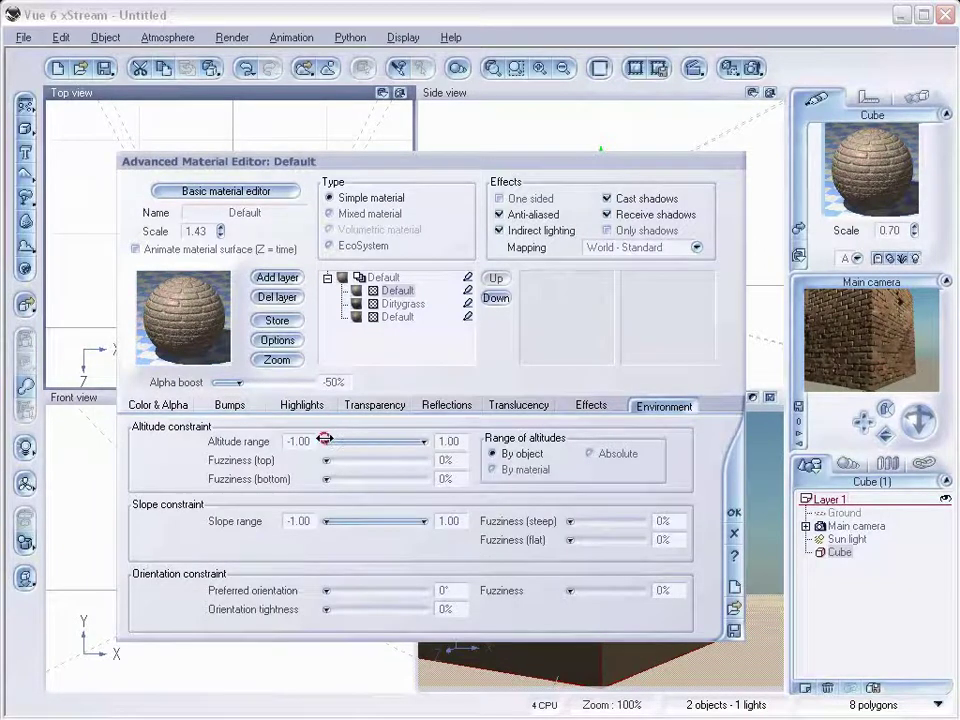
drag(328, 440, 388, 440)
drag(326, 479, 352, 479)
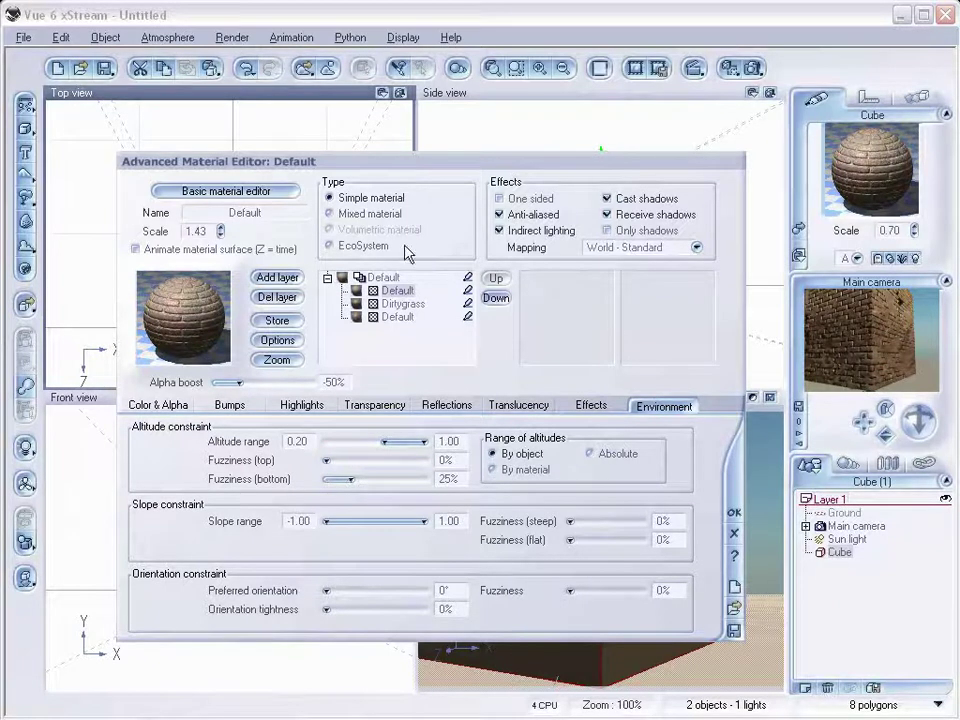
drag(266, 381, 242, 384)
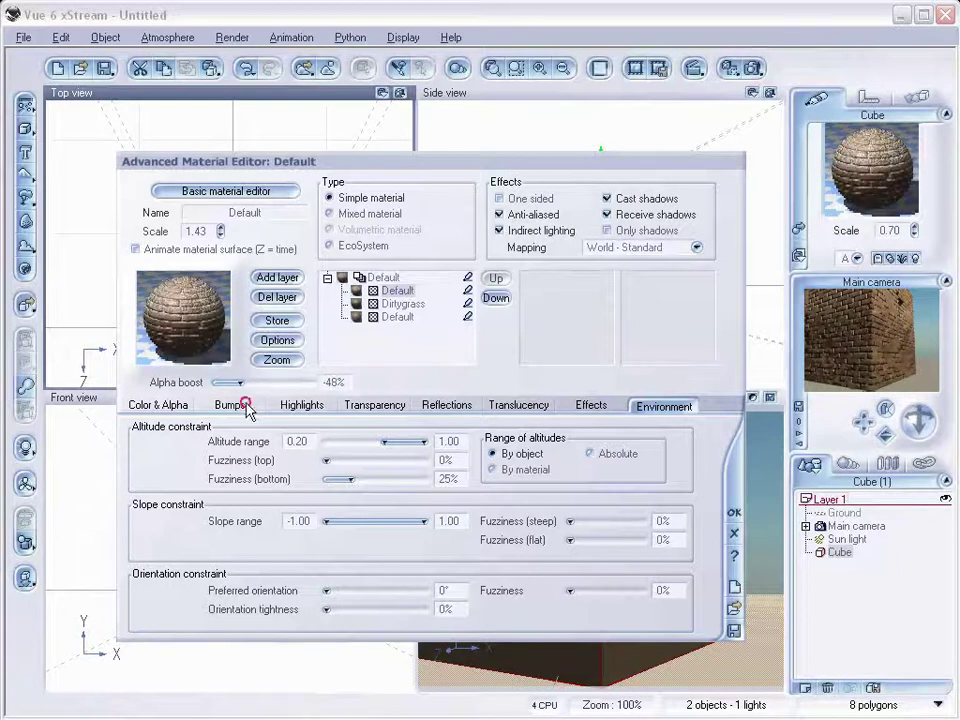
Step: Add the layer's bumps to the underlying layer at 82% and check the cube in a brief test render
click(240, 404)
drag(447, 591, 536, 591)
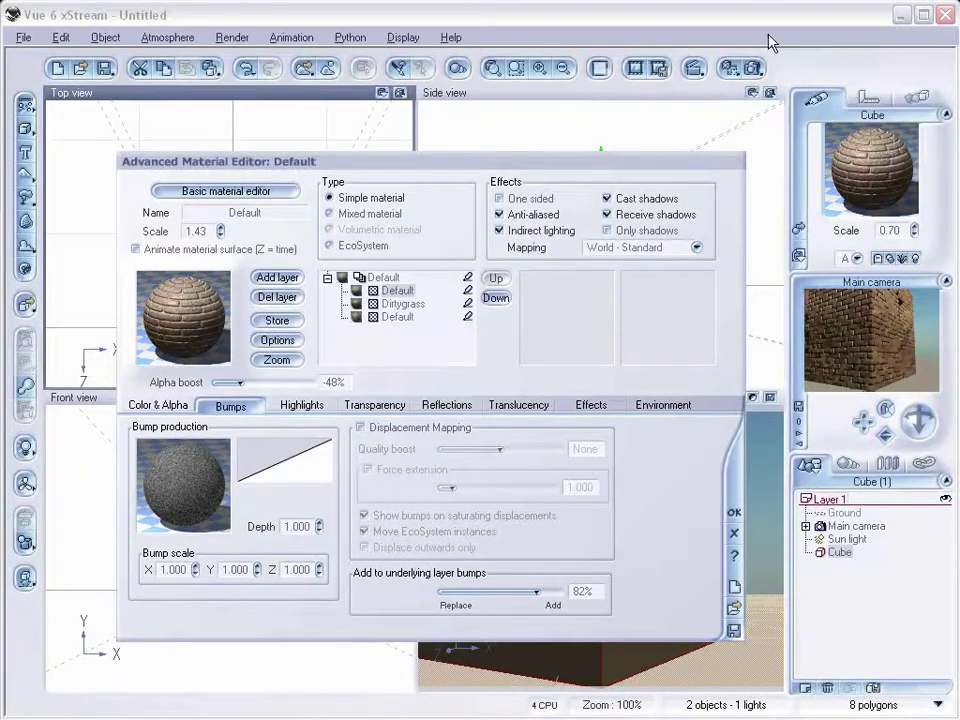
click(755, 68)
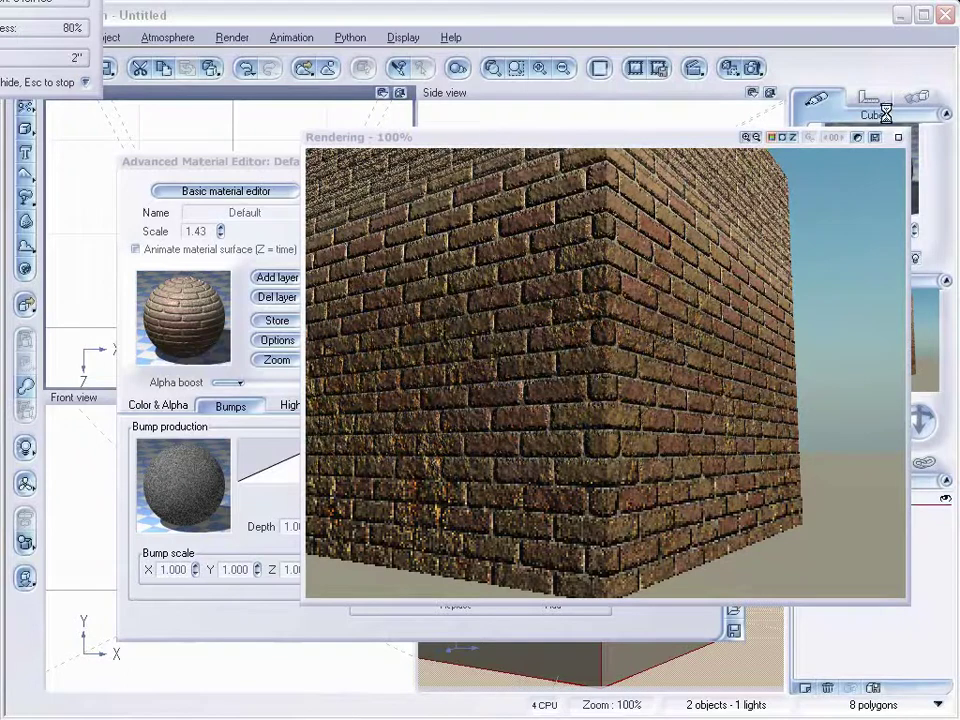
click(658, 422)
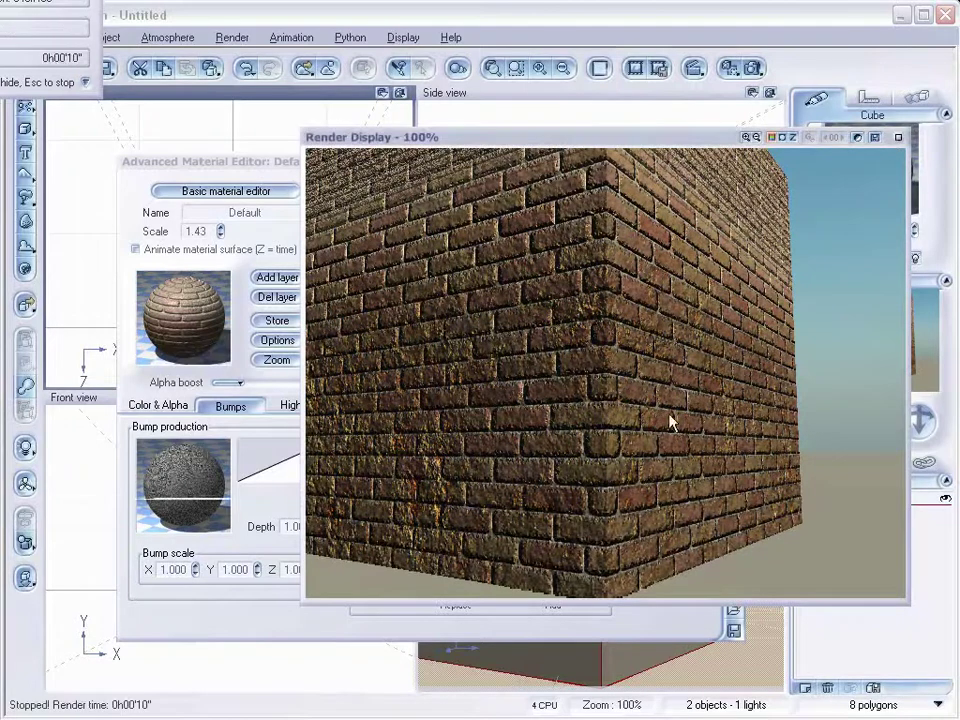
click(897, 140)
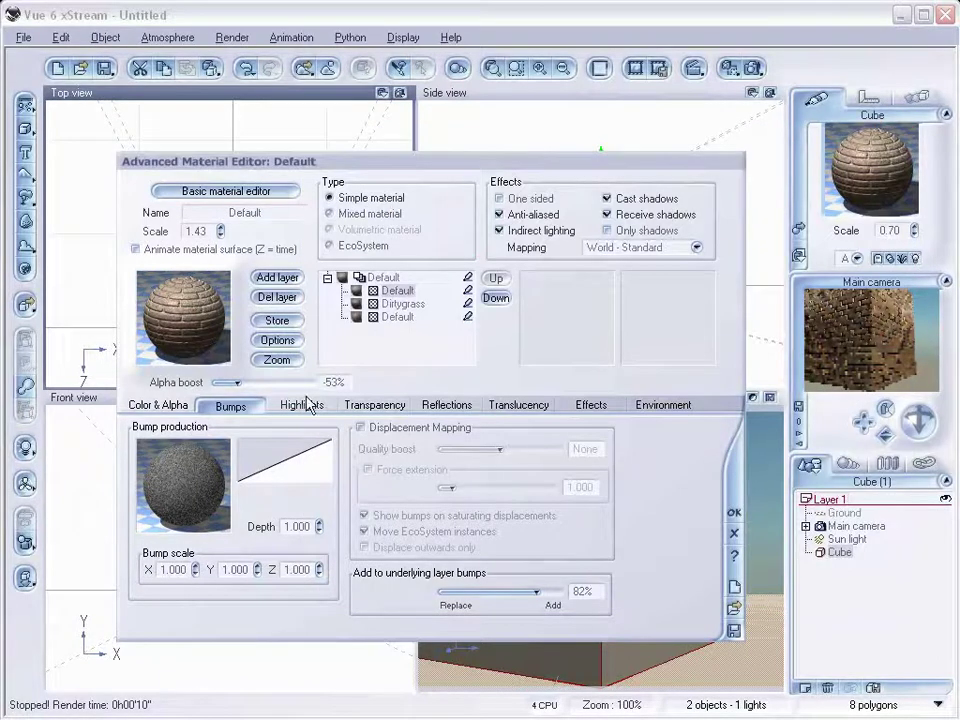
Step: Set the layer's added bumps to 18%, alpha boost to -63% and minimum altitude to 0.41, and render the cube
drag(537, 591, 468, 578)
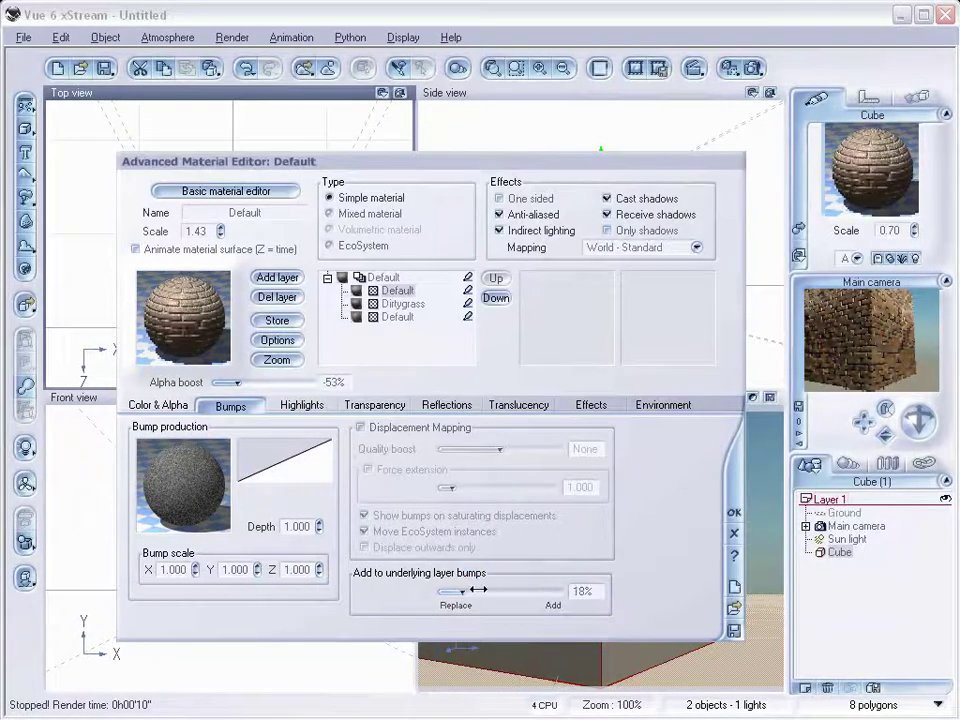
drag(265, 375, 255, 376)
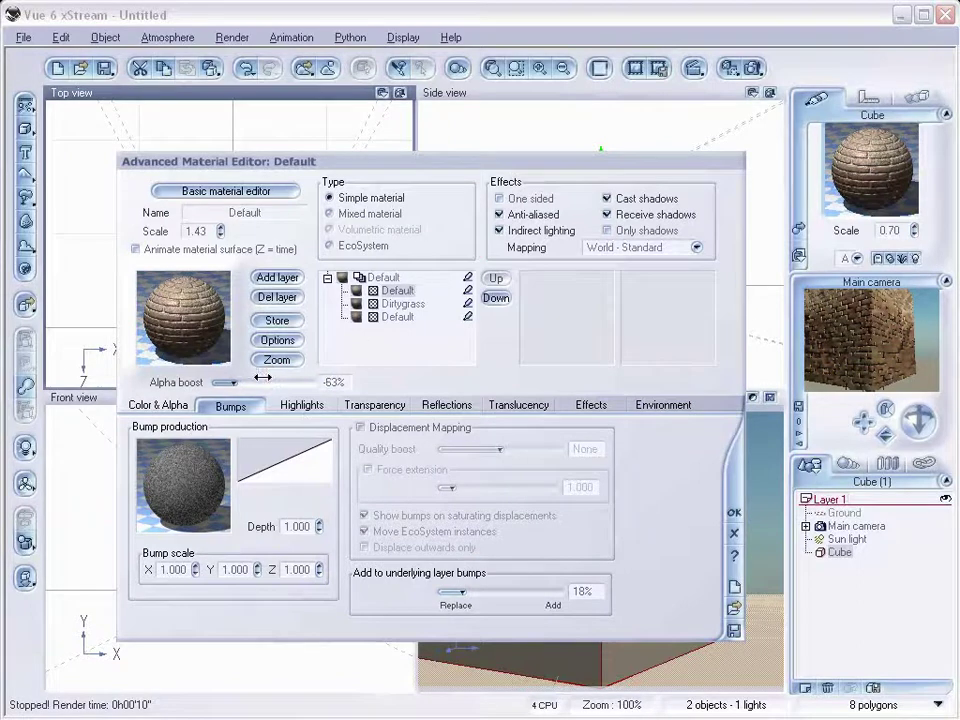
click(663, 405)
drag(387, 449, 401, 441)
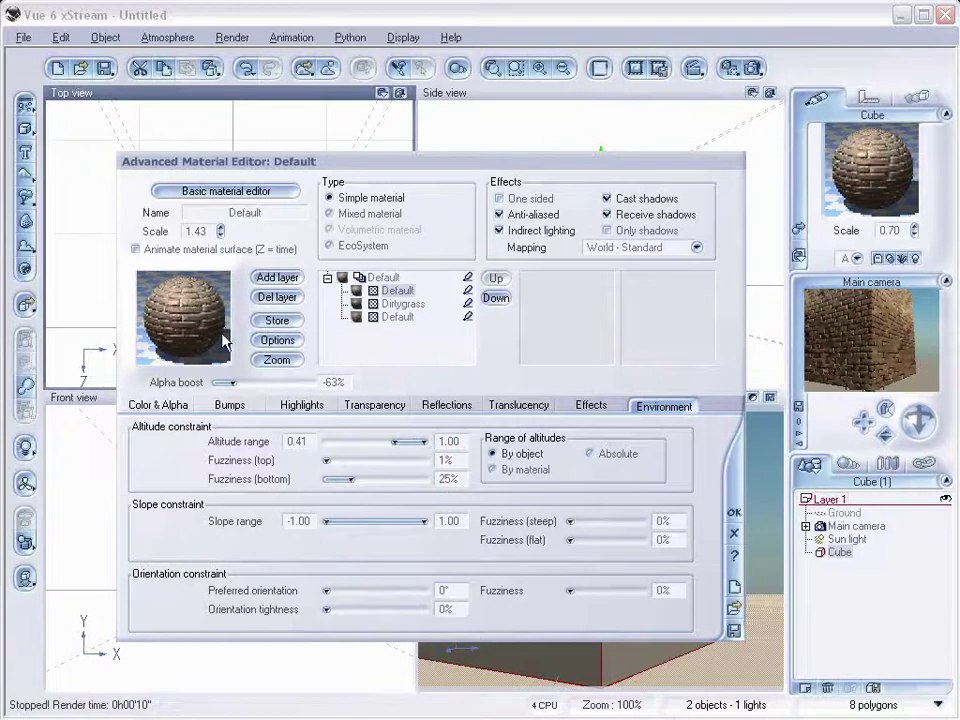
click(750, 68)
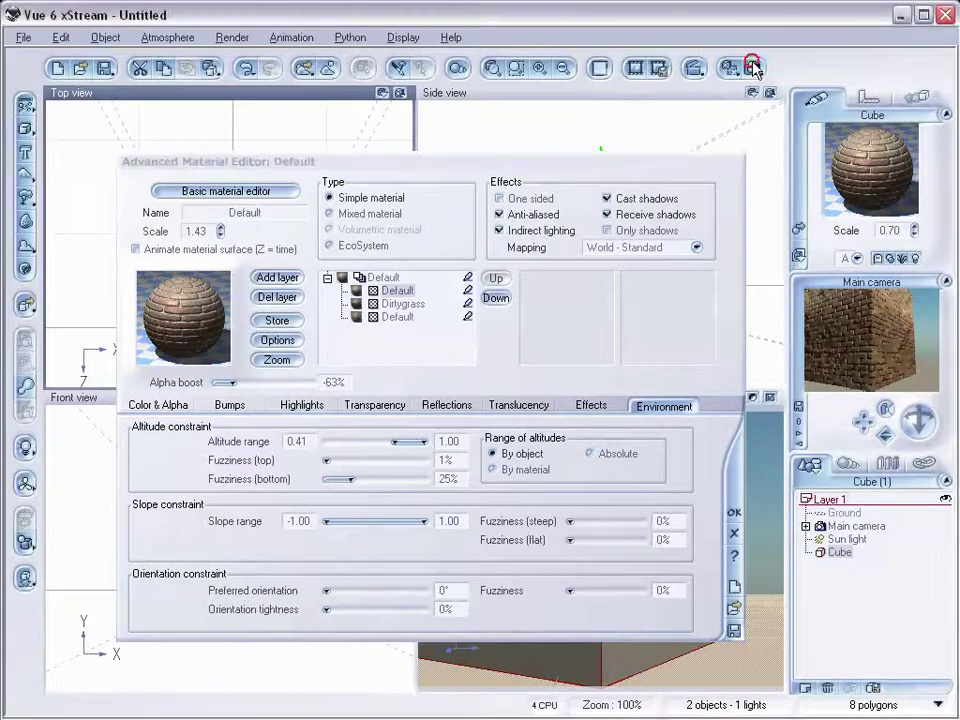
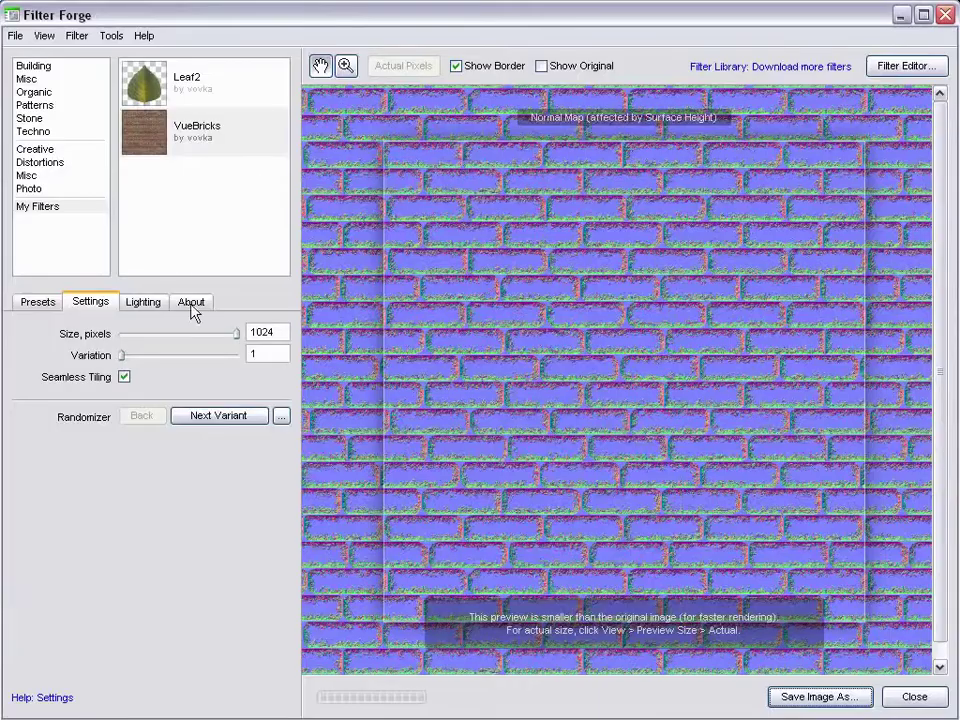
Step: Switch to Filter Forge and turn off map rendering for the VueBricks filter
click(76, 35)
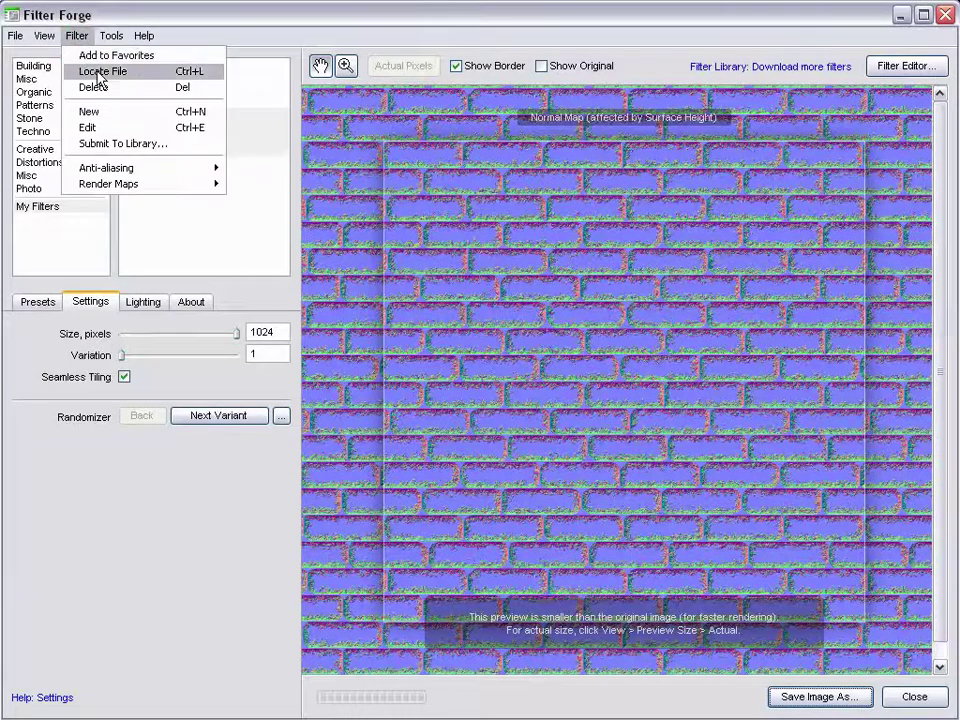
mouse_move(186, 190)
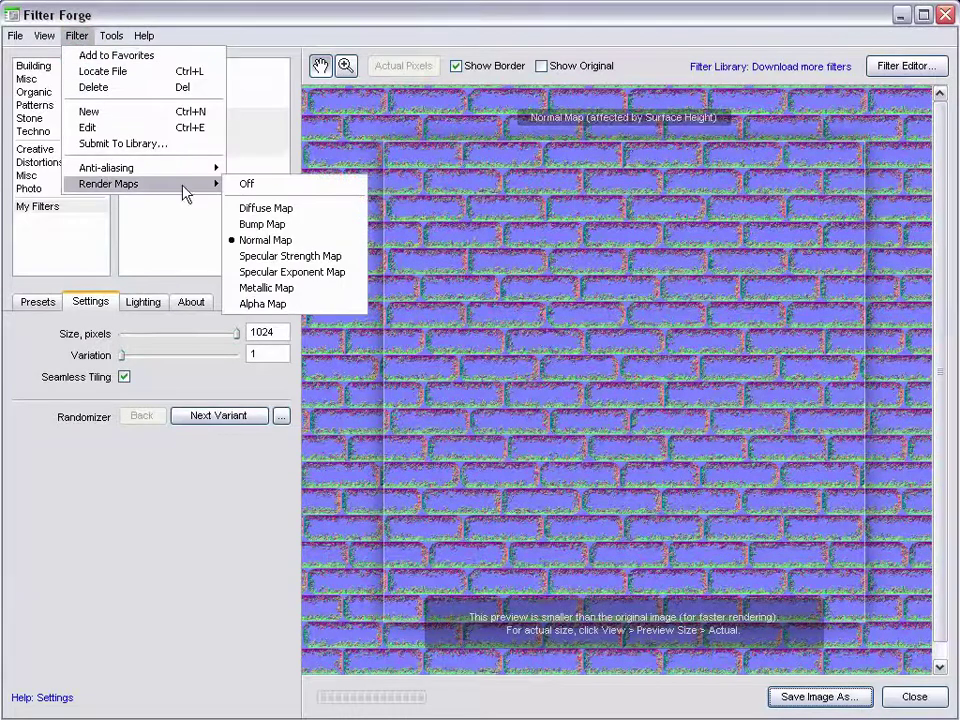
click(302, 187)
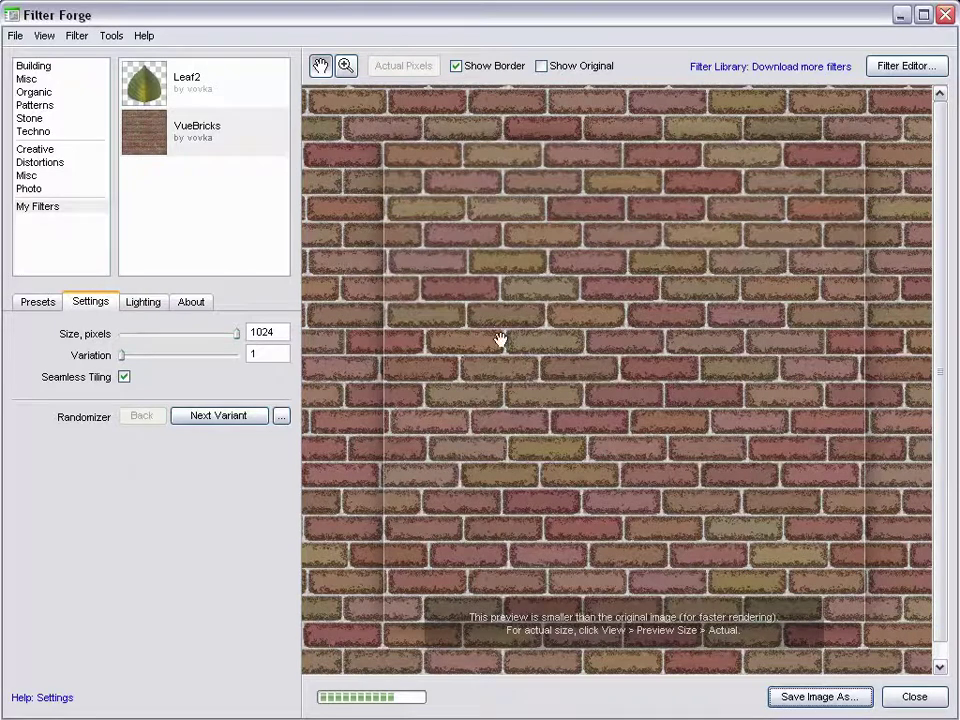
Step: Browse the Building, Patterns and Stone filter categories, previewing Decorative Tiles 2, Wood, Layered Stone and Wet Stone
click(33, 66)
click(158, 140)
click(161, 197)
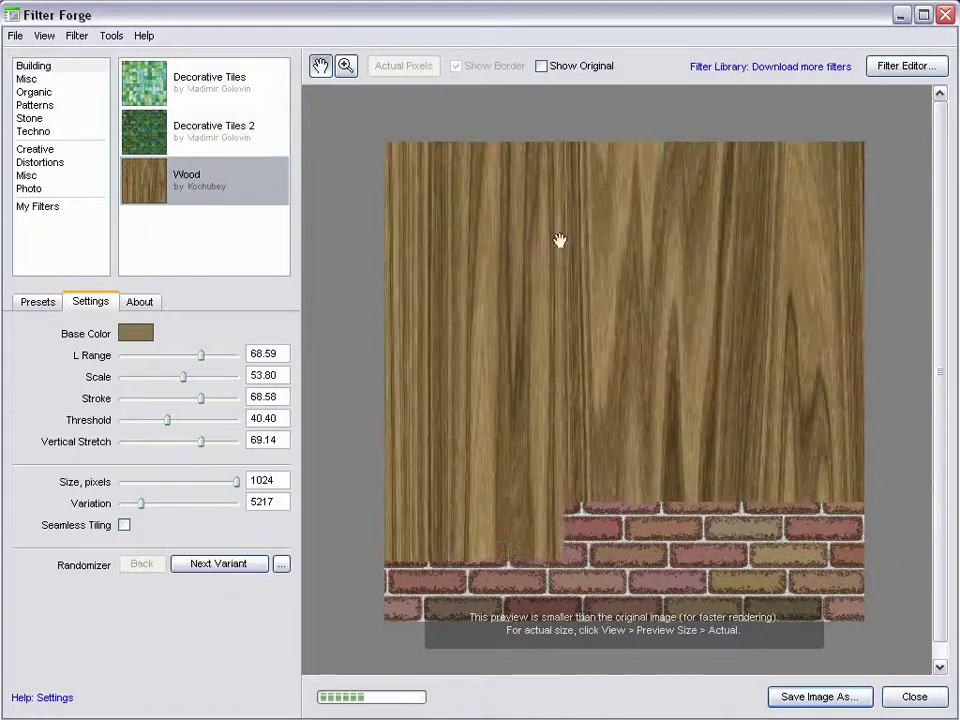
click(35, 105)
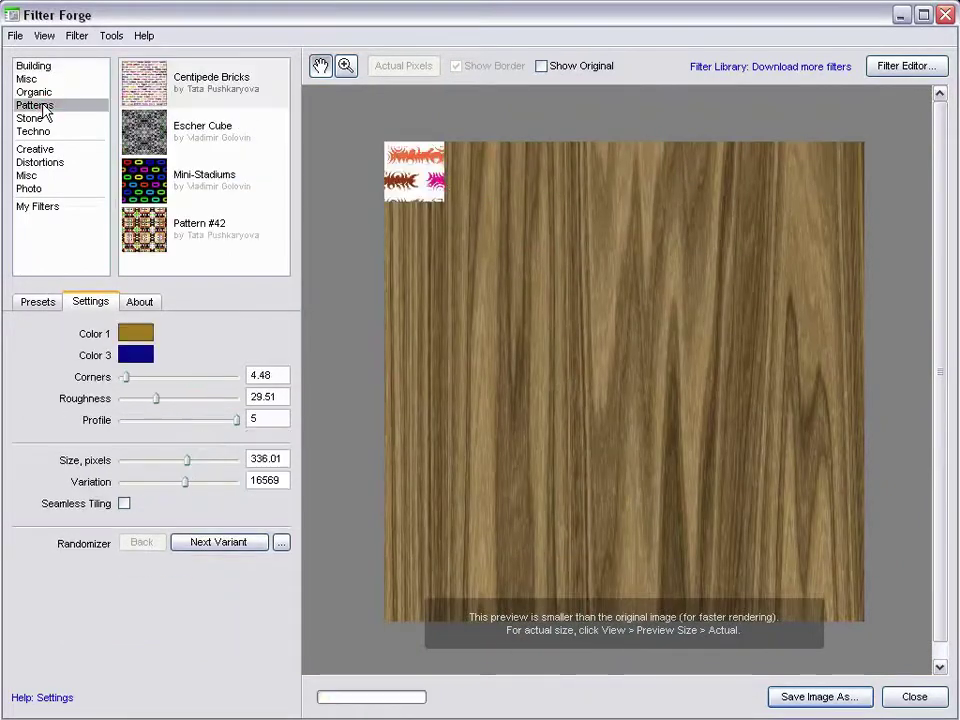
click(40, 119)
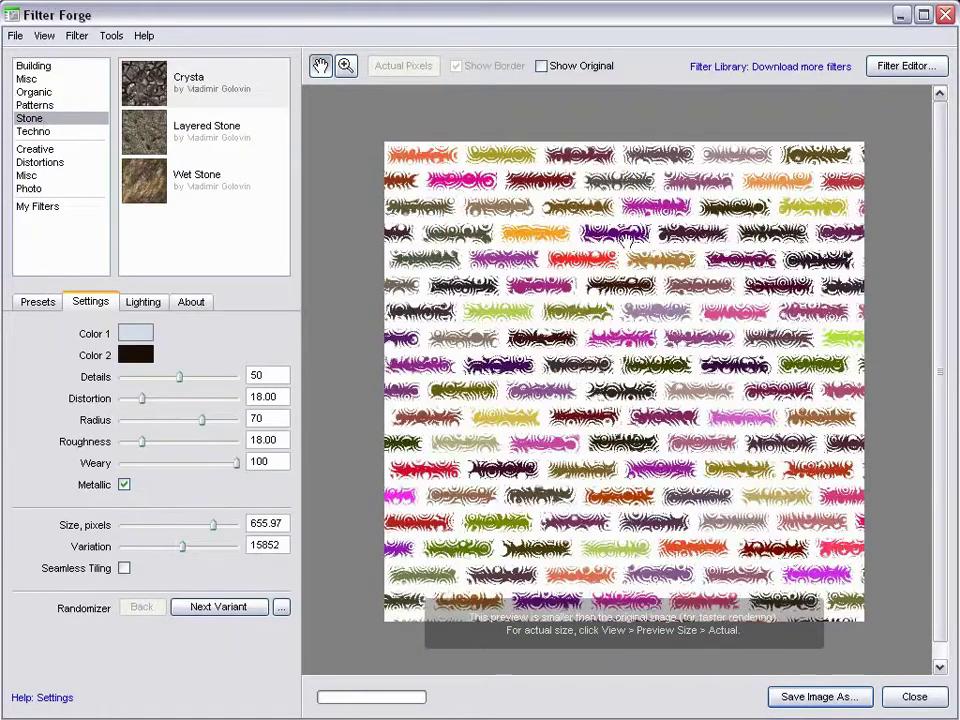
click(183, 132)
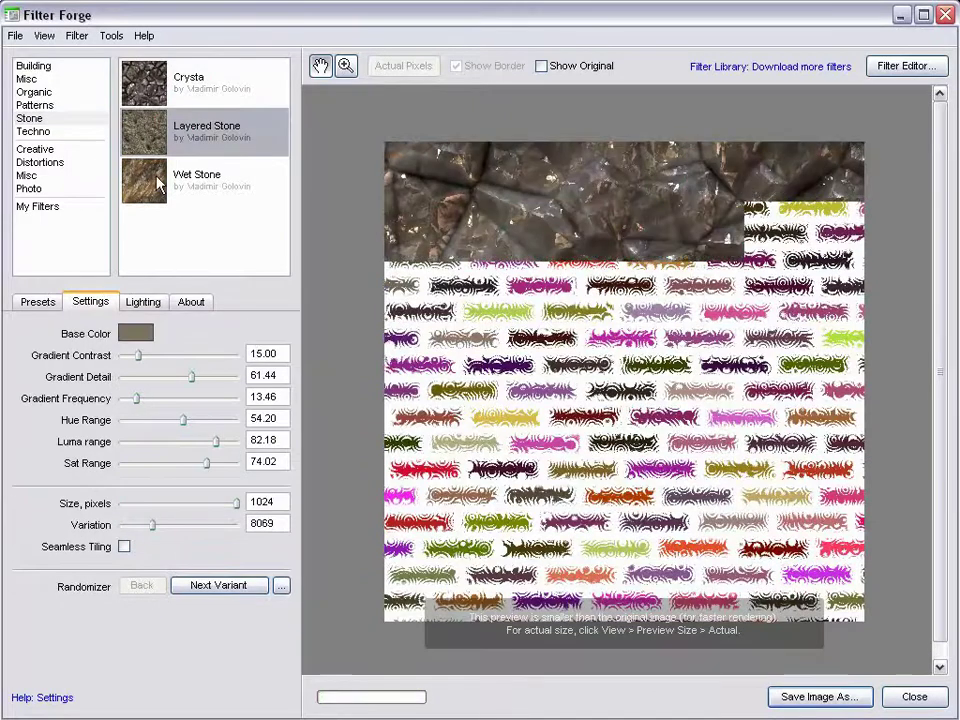
click(239, 203)
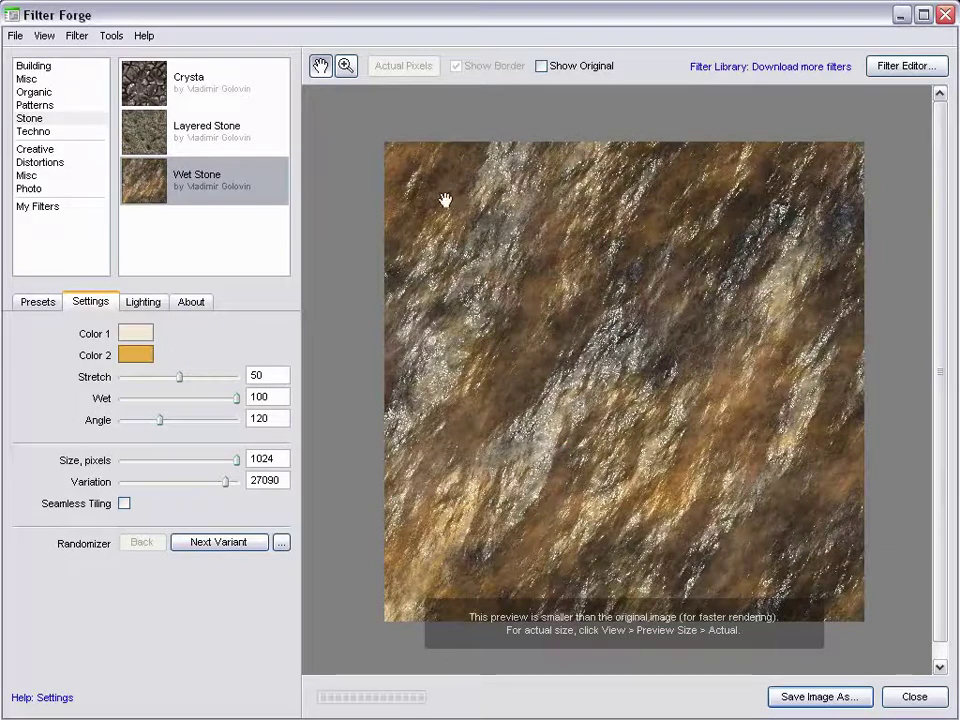
Step: Return to Vue, close the render display and accept the layered brick material
click(903, 15)
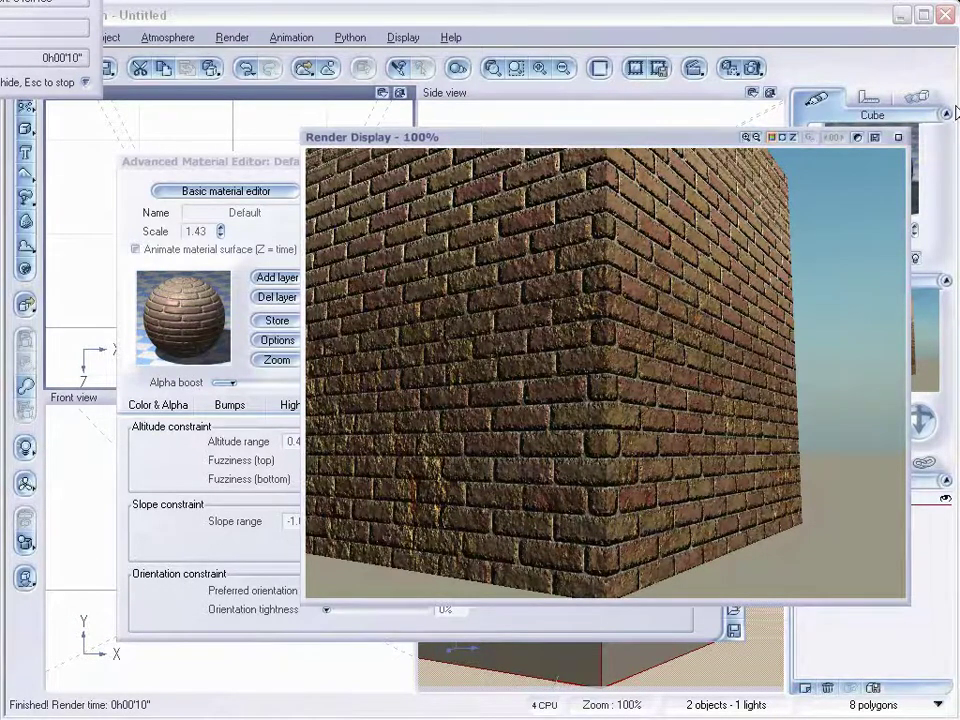
click(899, 139)
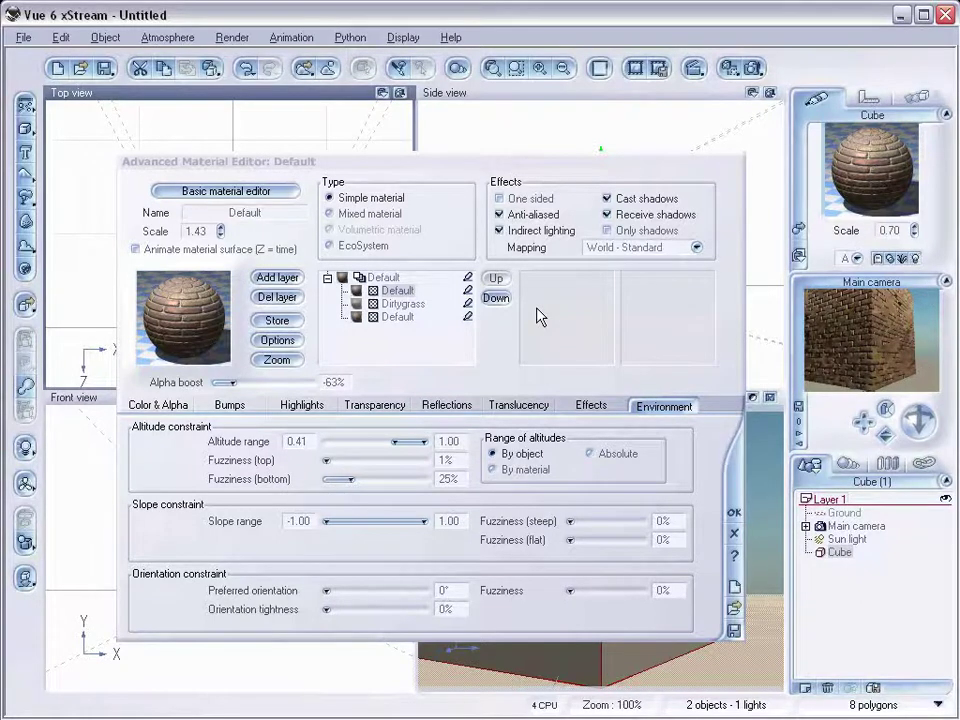
click(733, 515)
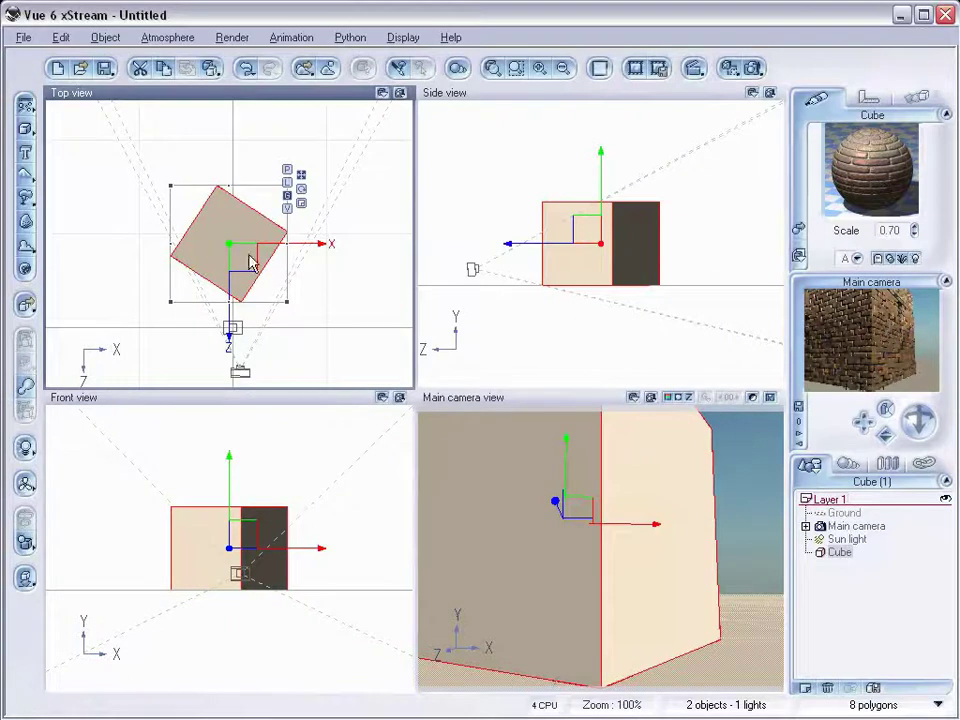
Step: Move the cube farther away from the camera and select the ground plane
drag(246, 253, 214, 206)
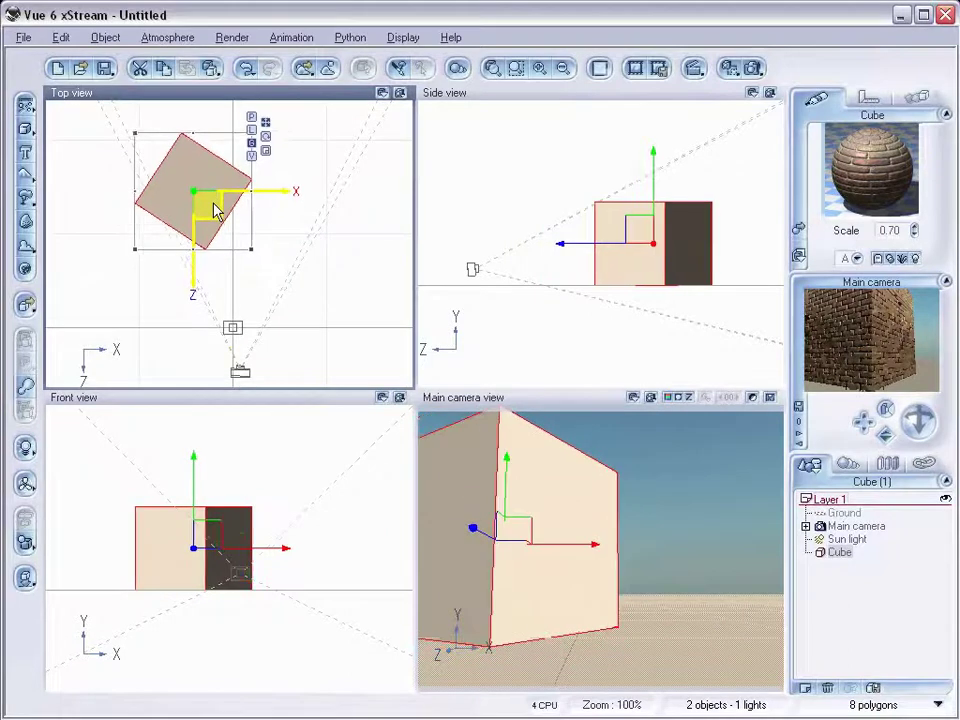
shift+click(472, 268)
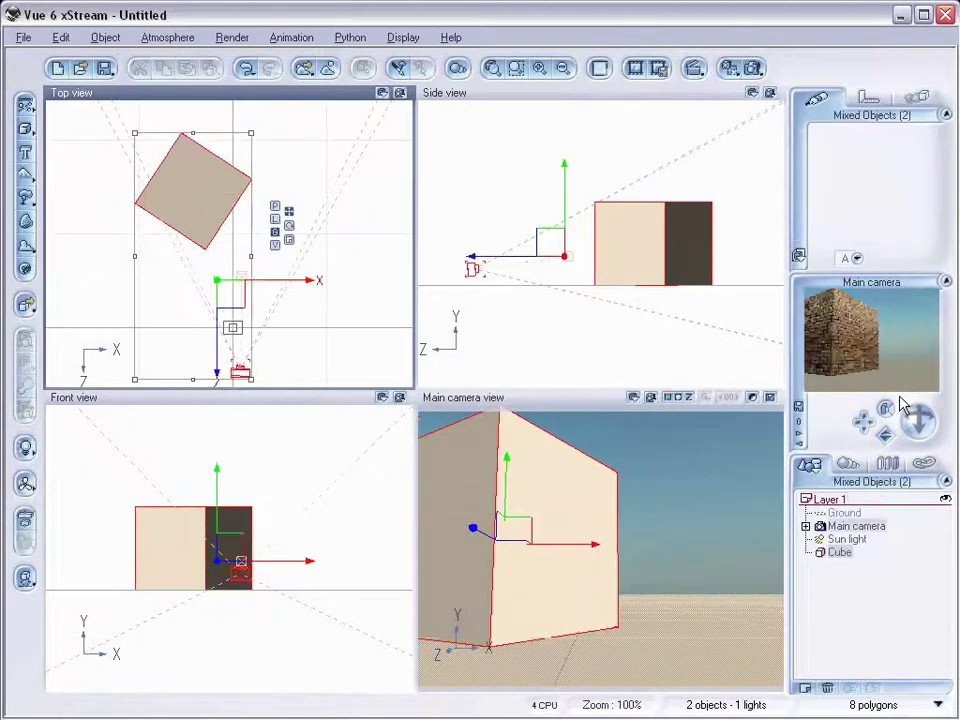
click(858, 513)
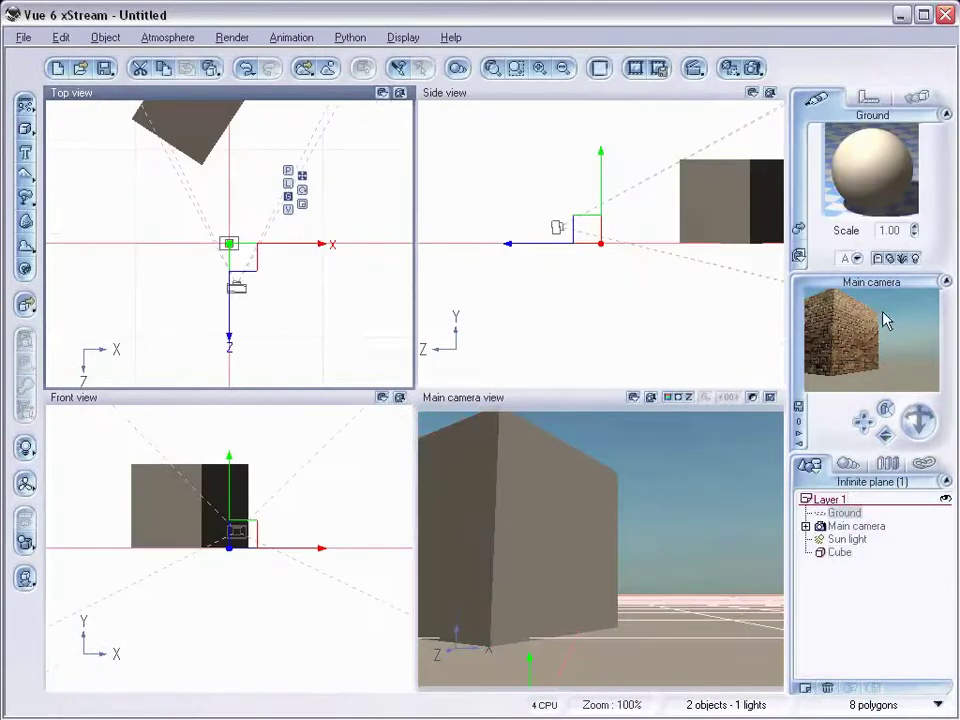
Step: Apply the concrete_walls2 material to the ground plane, declining to locate its missing texture files
click(807, 230)
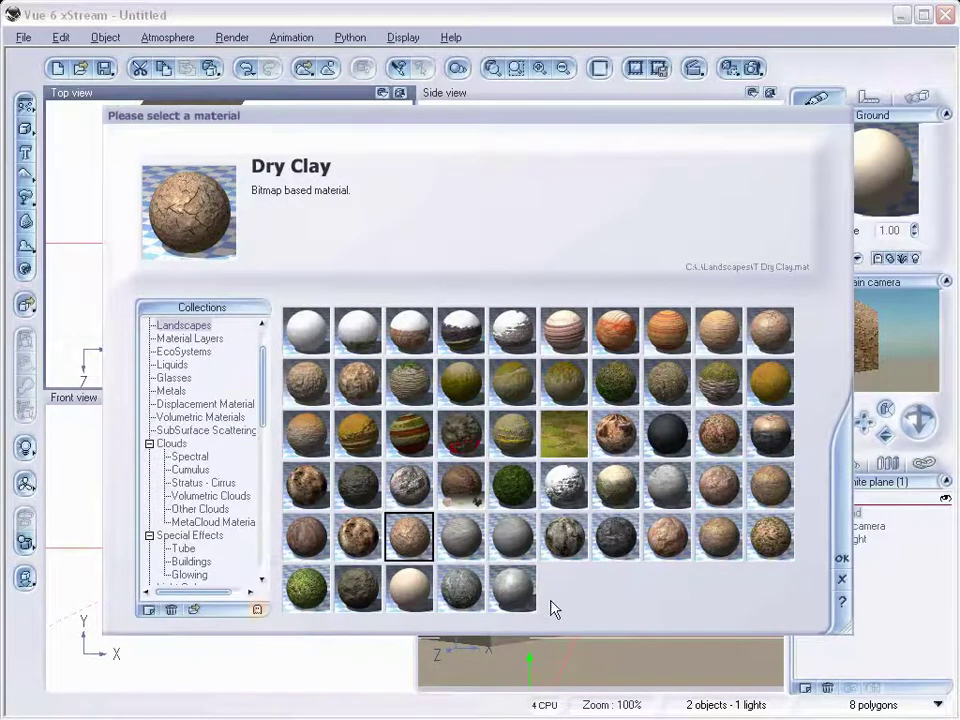
click(514, 584)
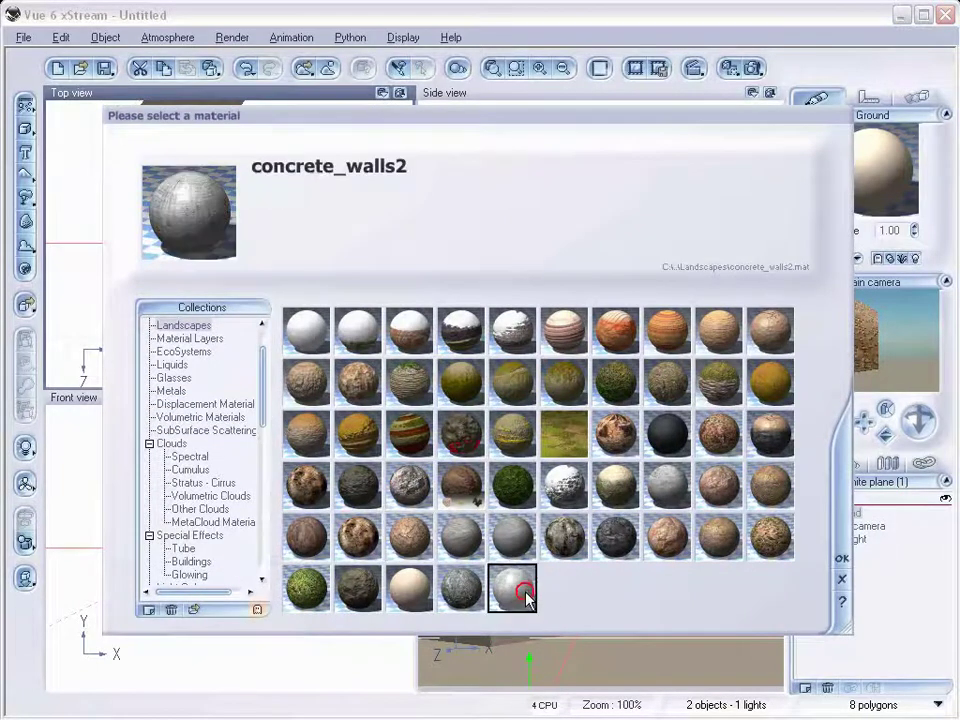
click(843, 558)
click(741, 387)
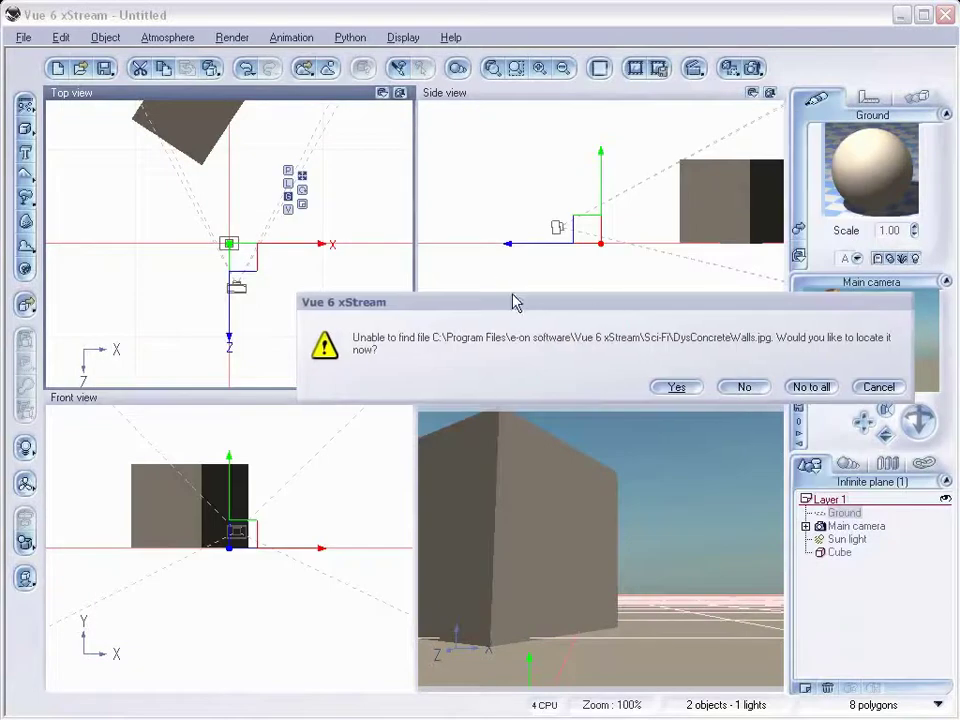
click(743, 387)
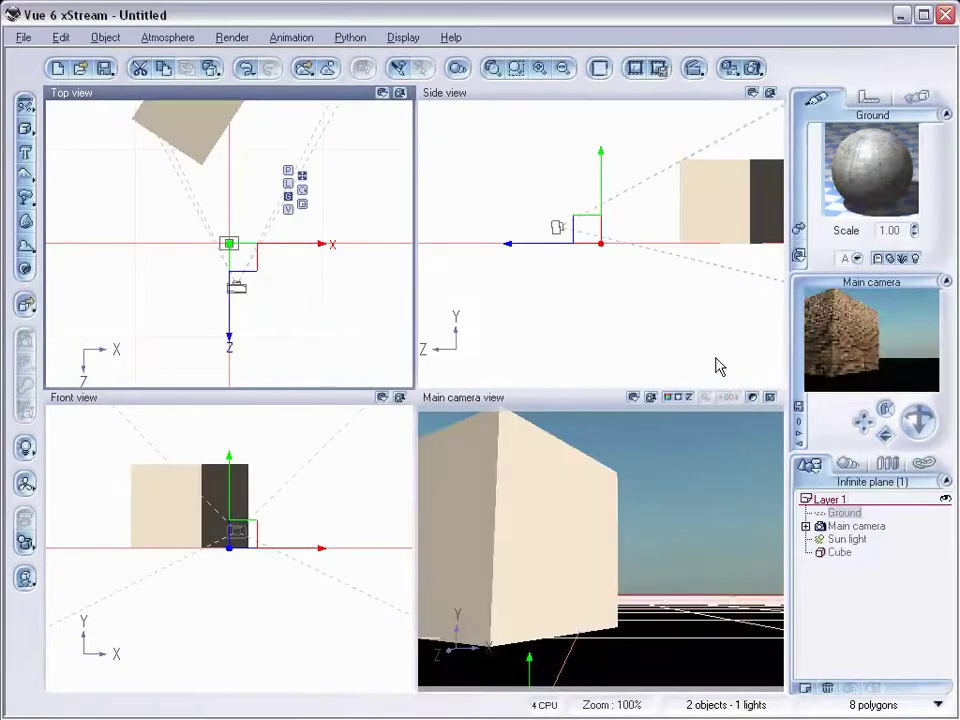
Step: Replace the ground plane's material with Rocks and Plants from the Landscapes collection
click(800, 232)
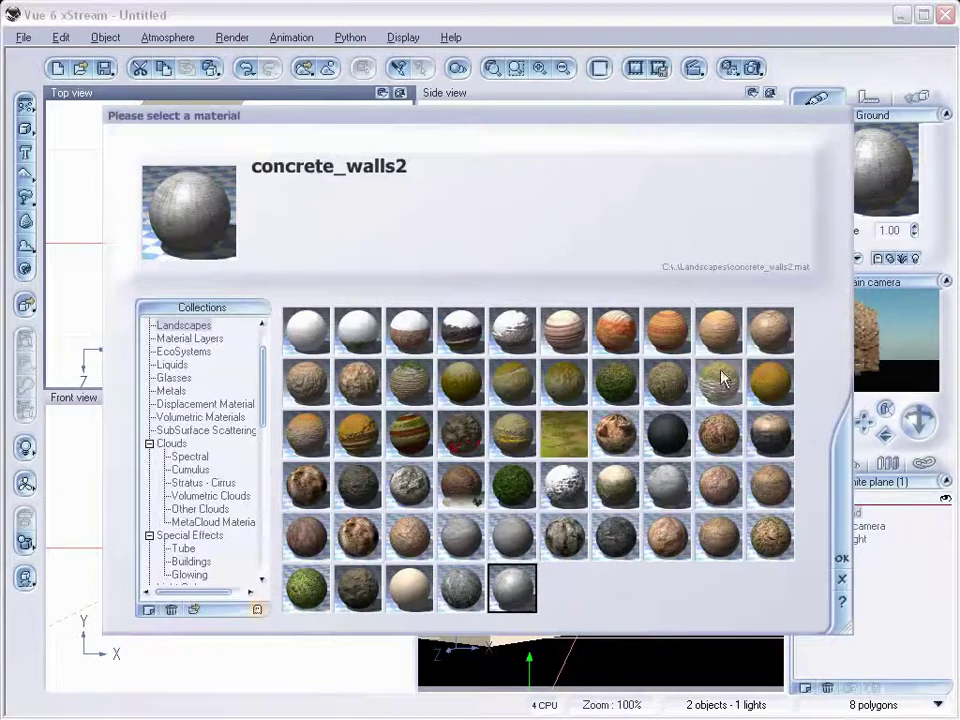
click(620, 535)
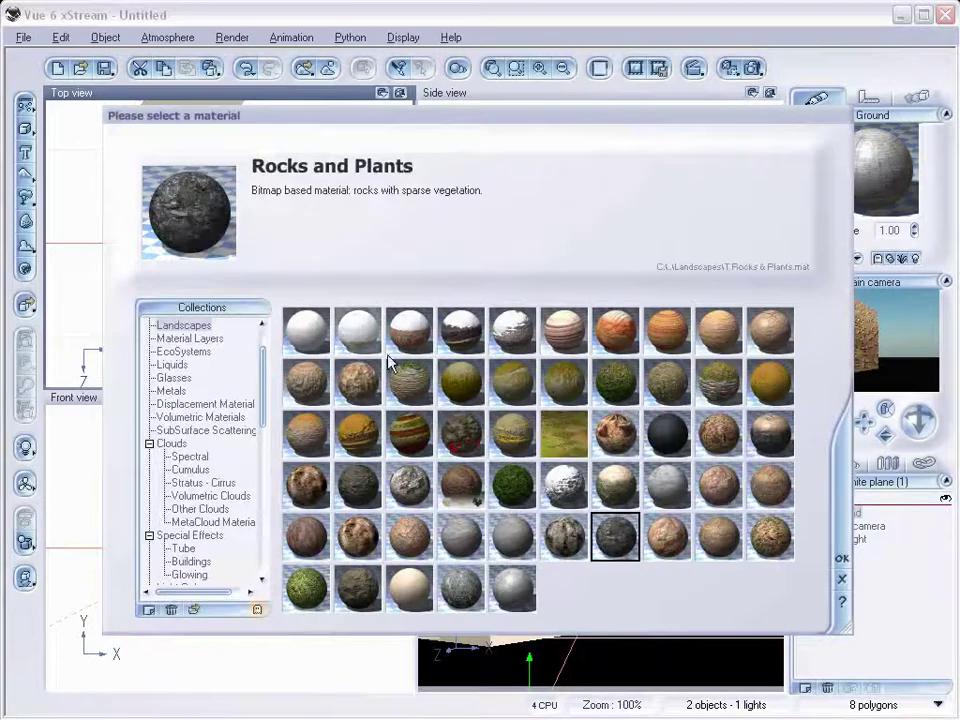
click(842, 560)
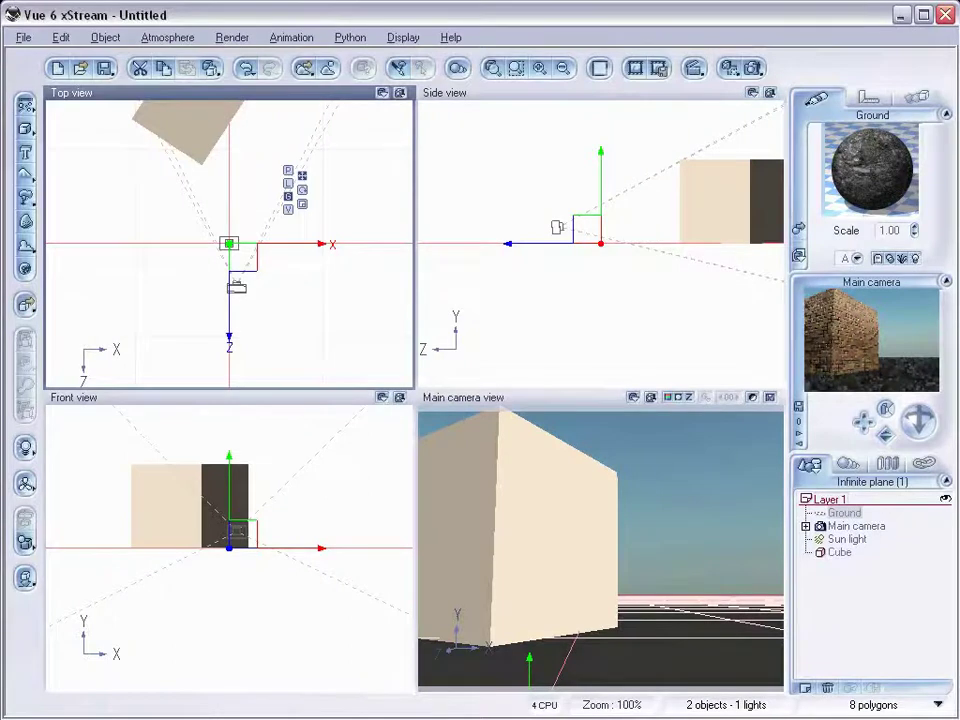
Step: Open the Atmosphere Editor and add a Cirrus Paths cloud layer
click(178, 40)
click(189, 118)
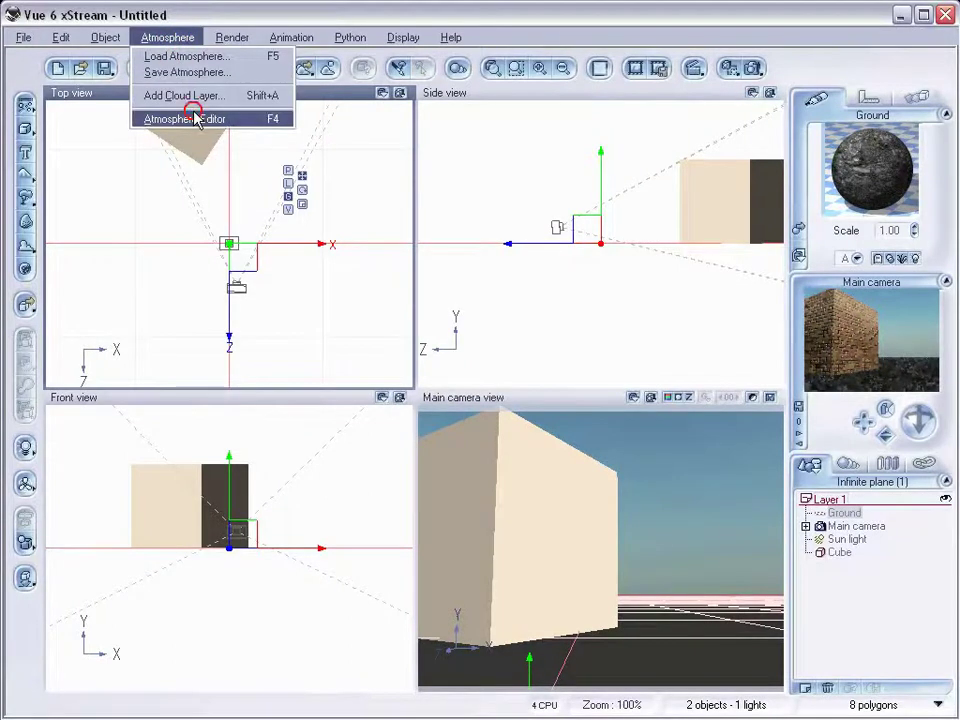
drag(433, 148, 528, 133)
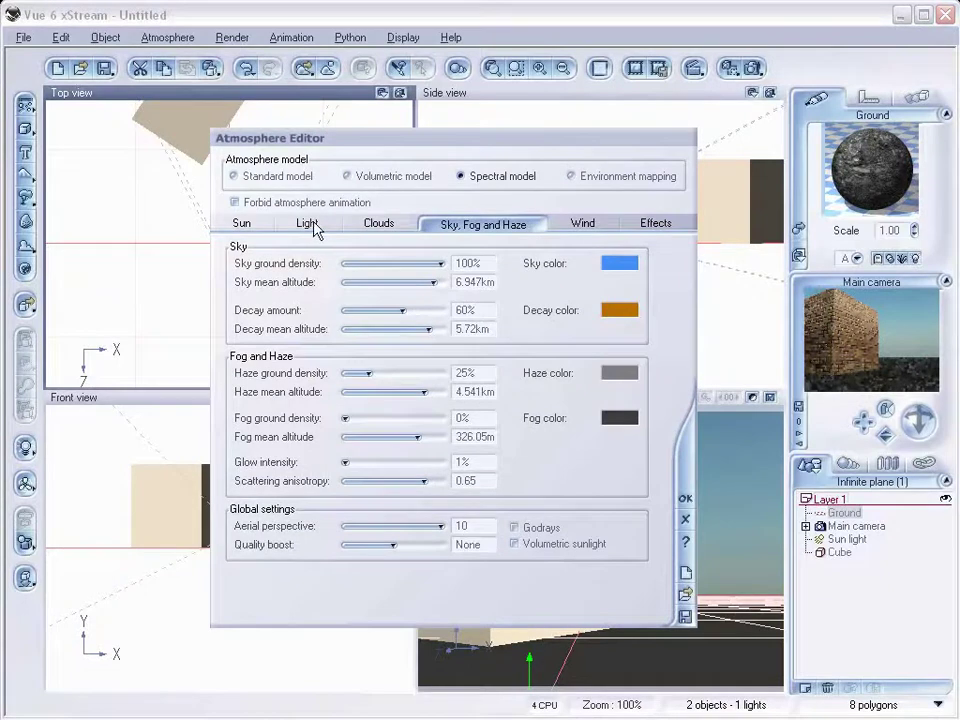
click(384, 223)
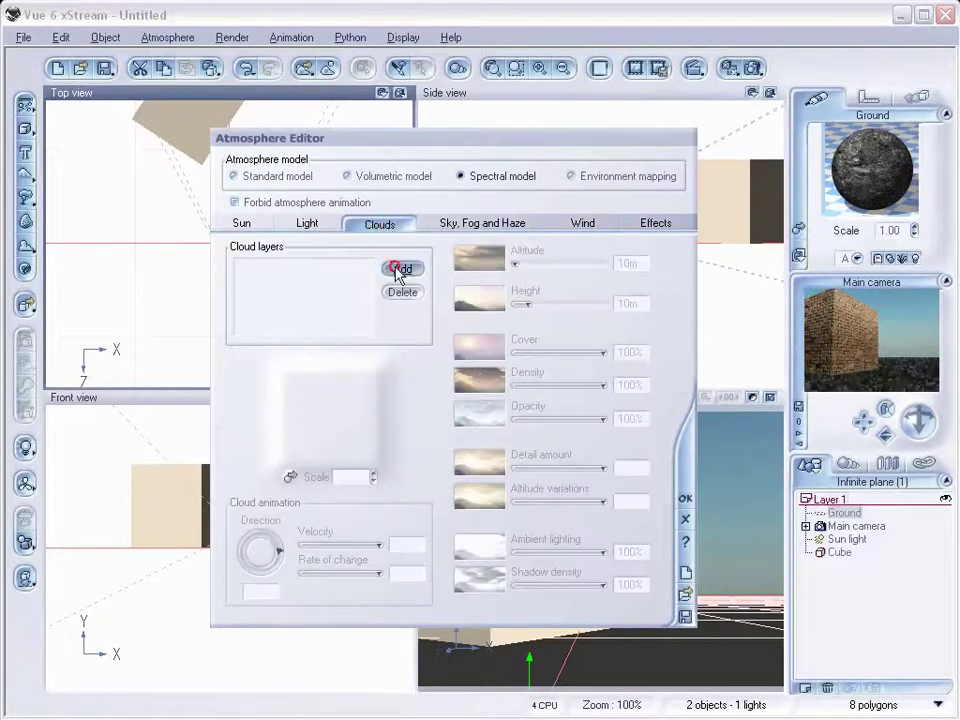
click(399, 270)
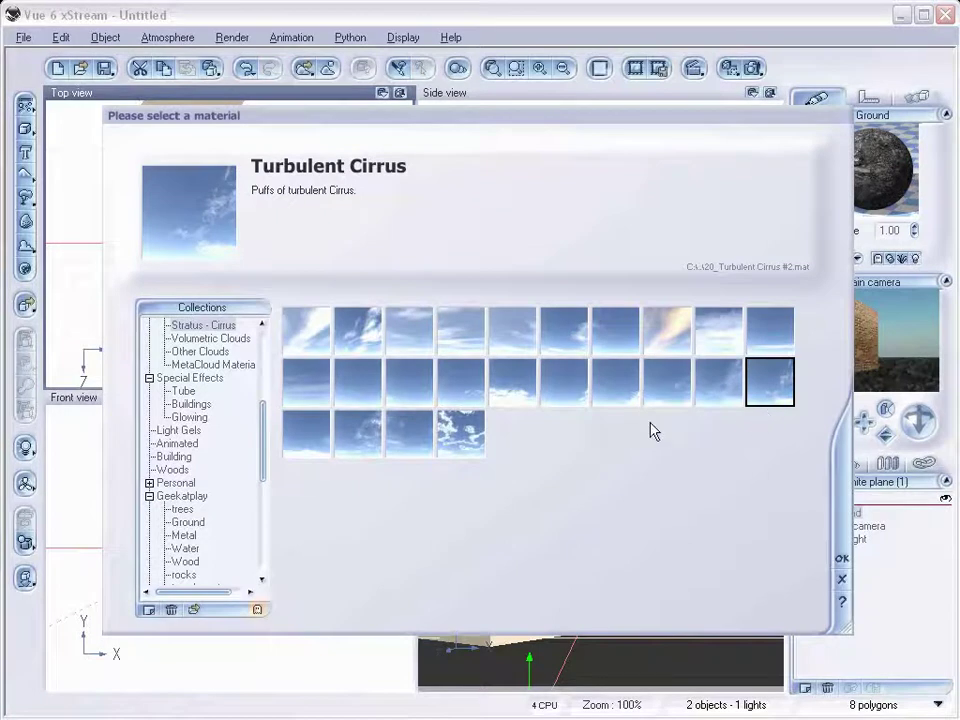
click(461, 432)
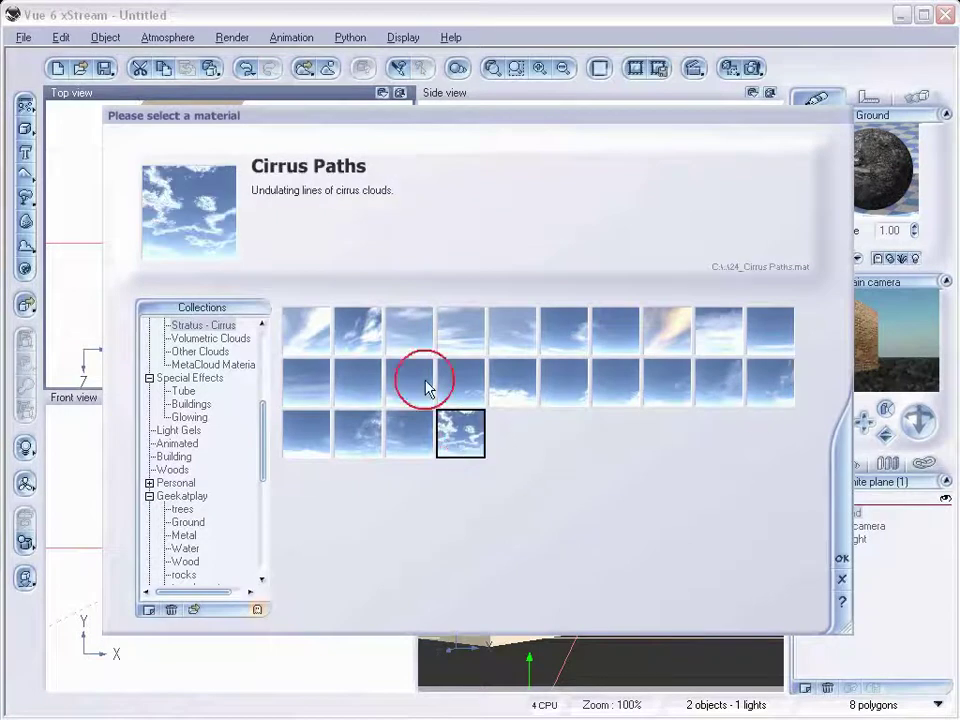
click(840, 558)
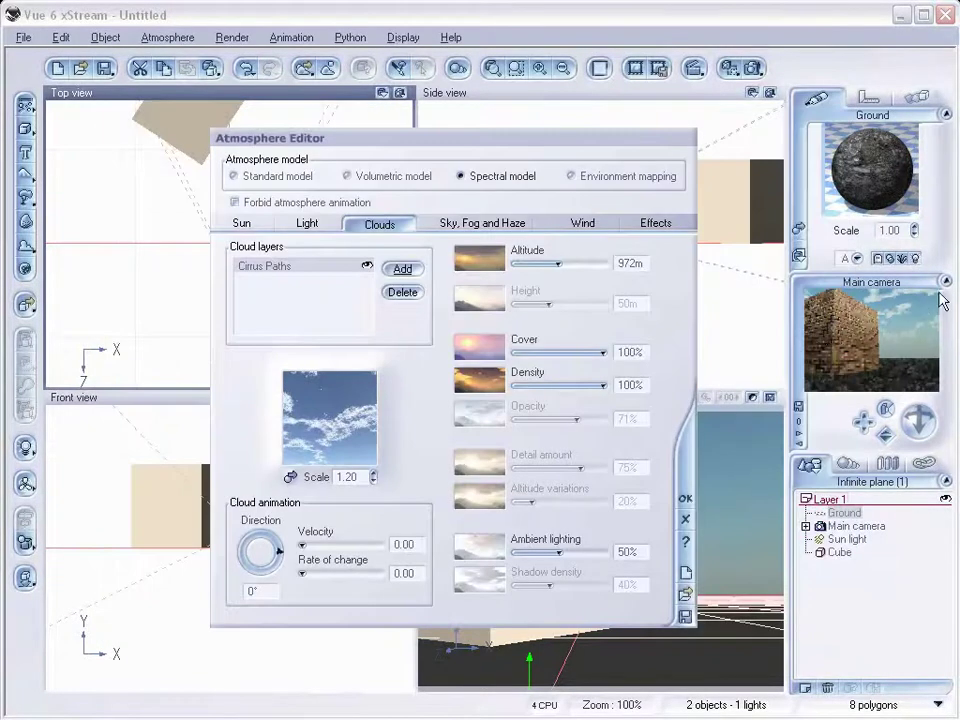
Step: Add a second cloud layer using Cloud Puffs from the Spectral clouds collection
click(410, 269)
drag(258, 413, 264, 366)
click(190, 454)
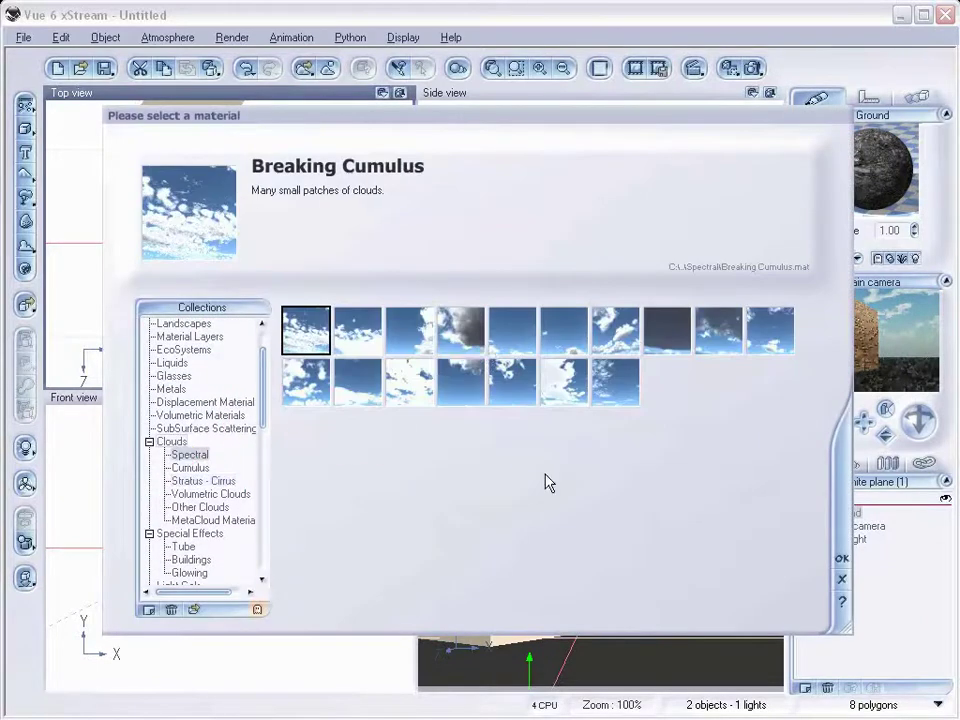
click(462, 328)
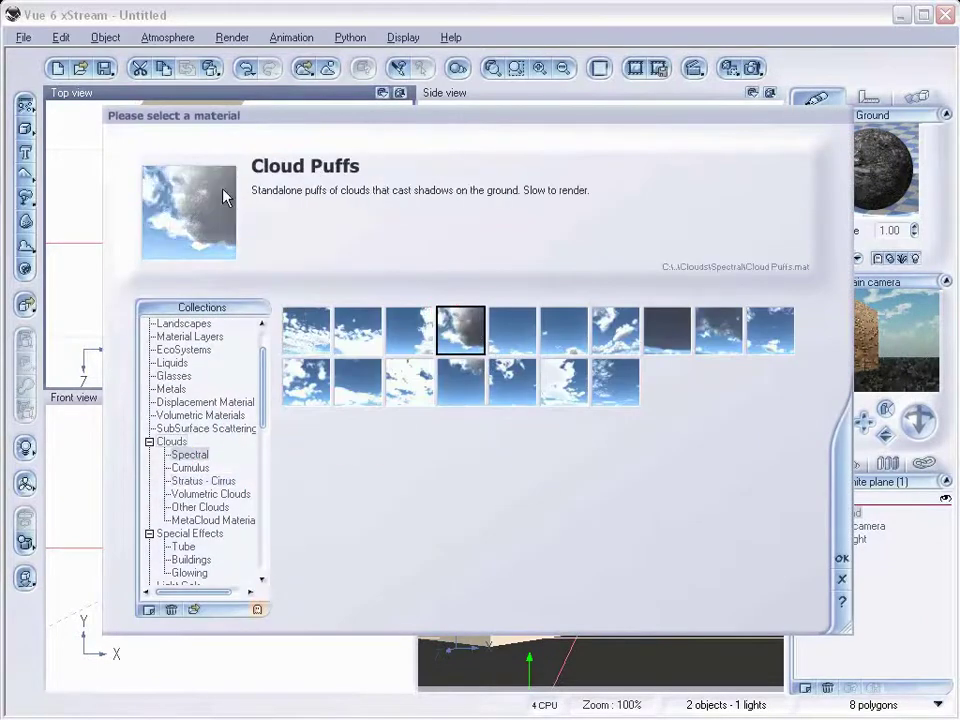
key(Return)
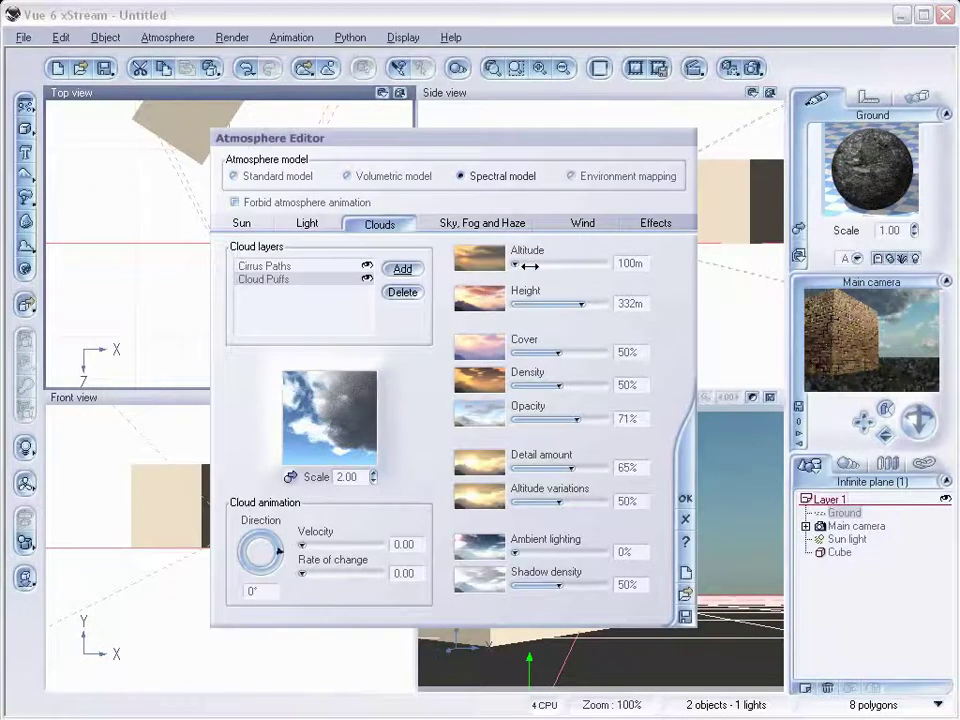
Step: Set the Cloud Puffs layer's height to 503 m, cover to 69%, detail amount to 100% and scale to 0.90
drag(576, 304, 590, 304)
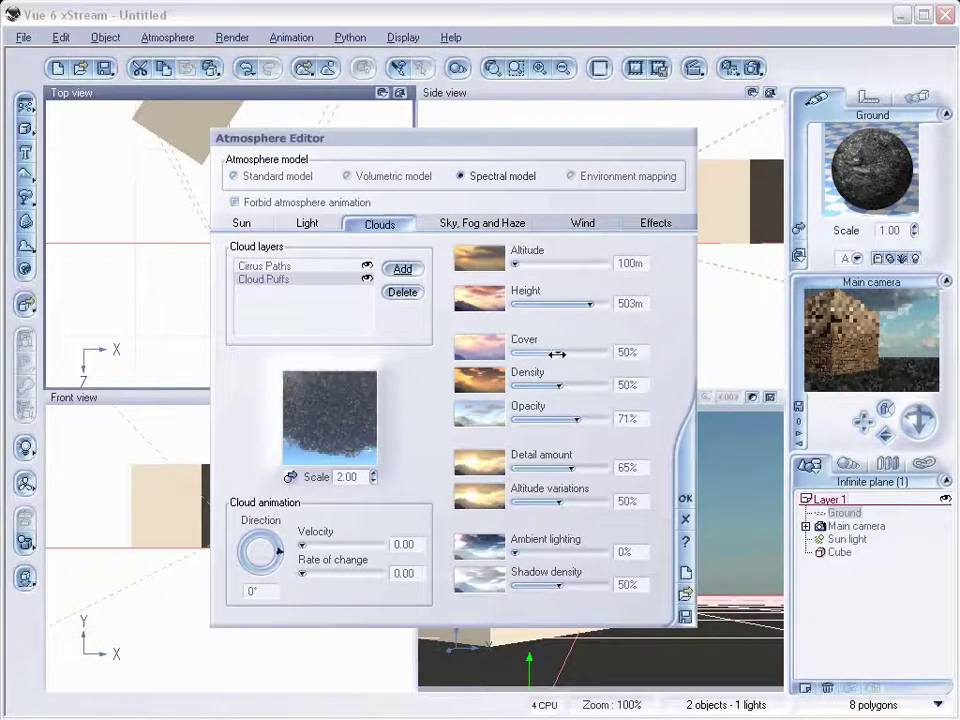
drag(560, 352, 578, 352)
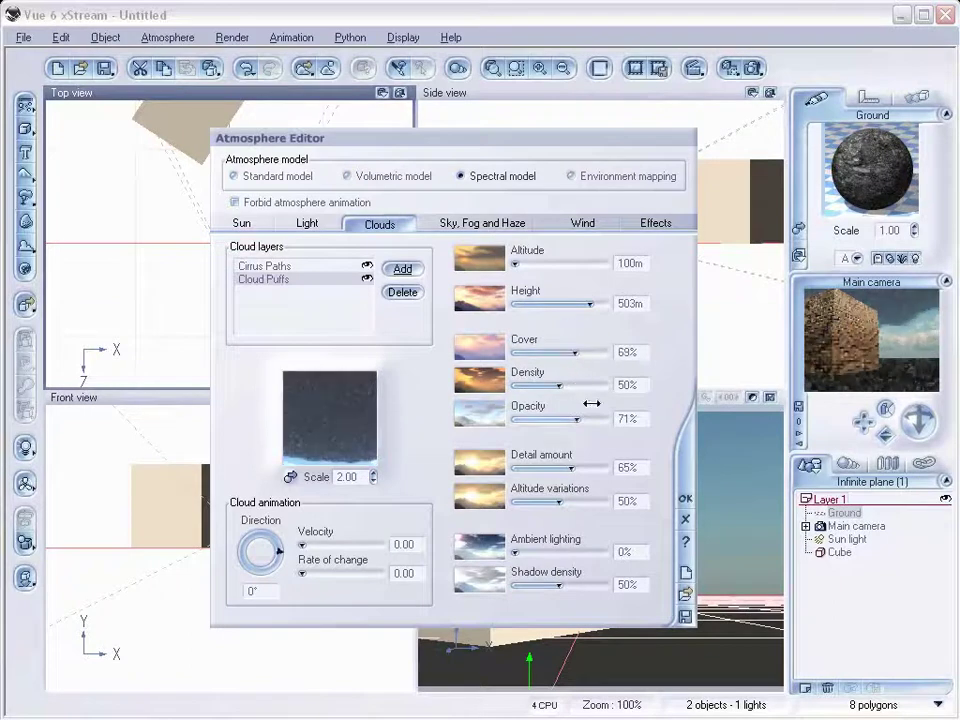
drag(570, 469, 604, 468)
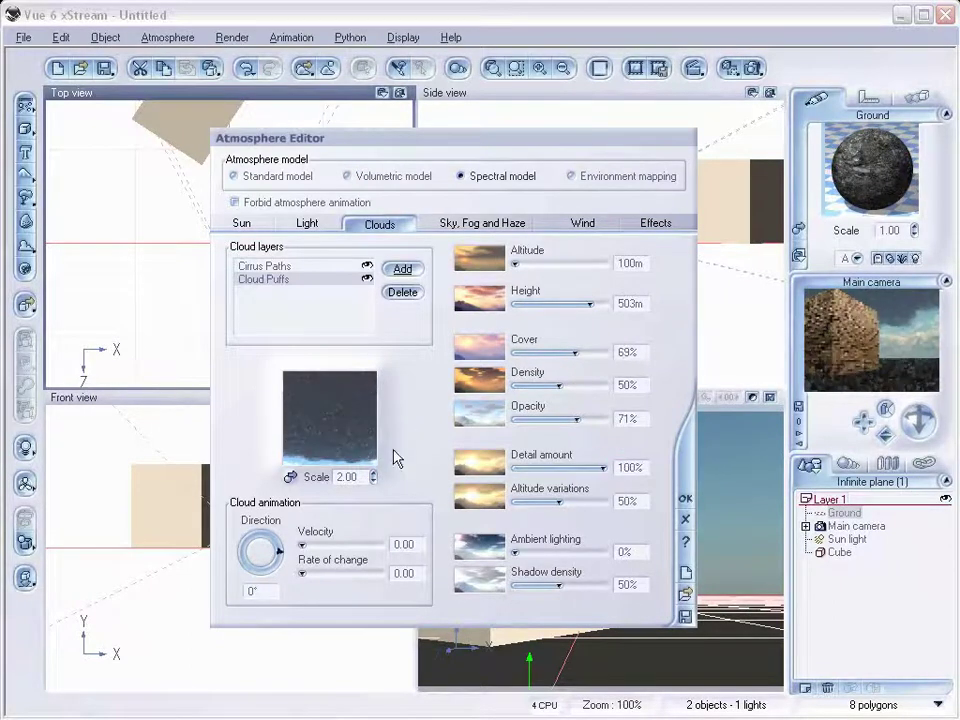
click(373, 481)
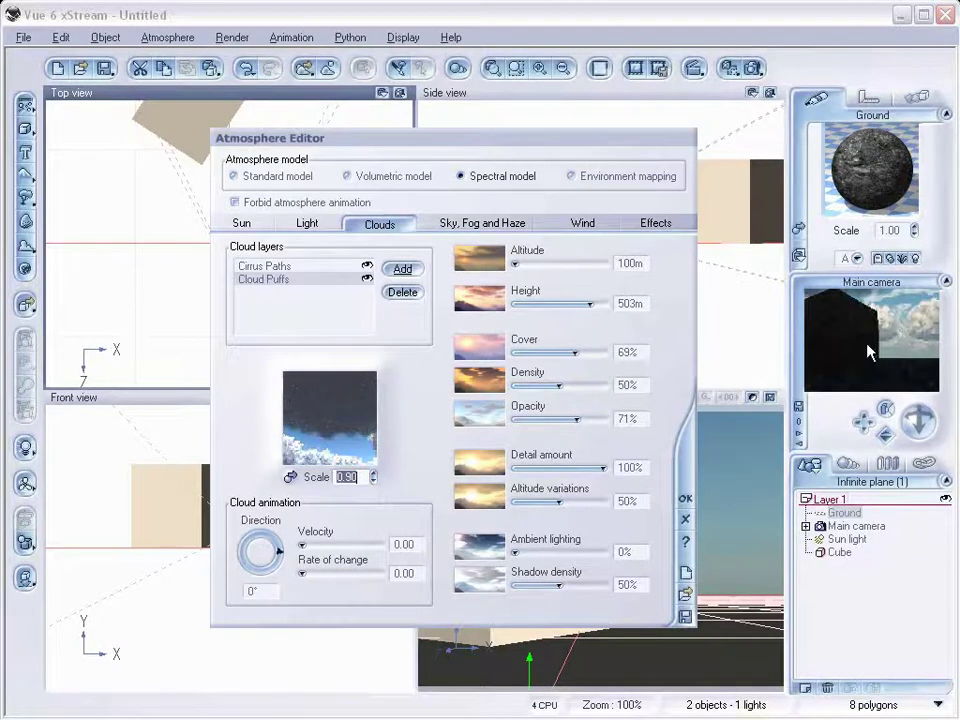
Step: Set the Cloud Puffs layer's altitude variations to 58%, ambient lighting to 23% and shadow density to 67%
click(566, 503)
click(532, 553)
drag(565, 586, 574, 586)
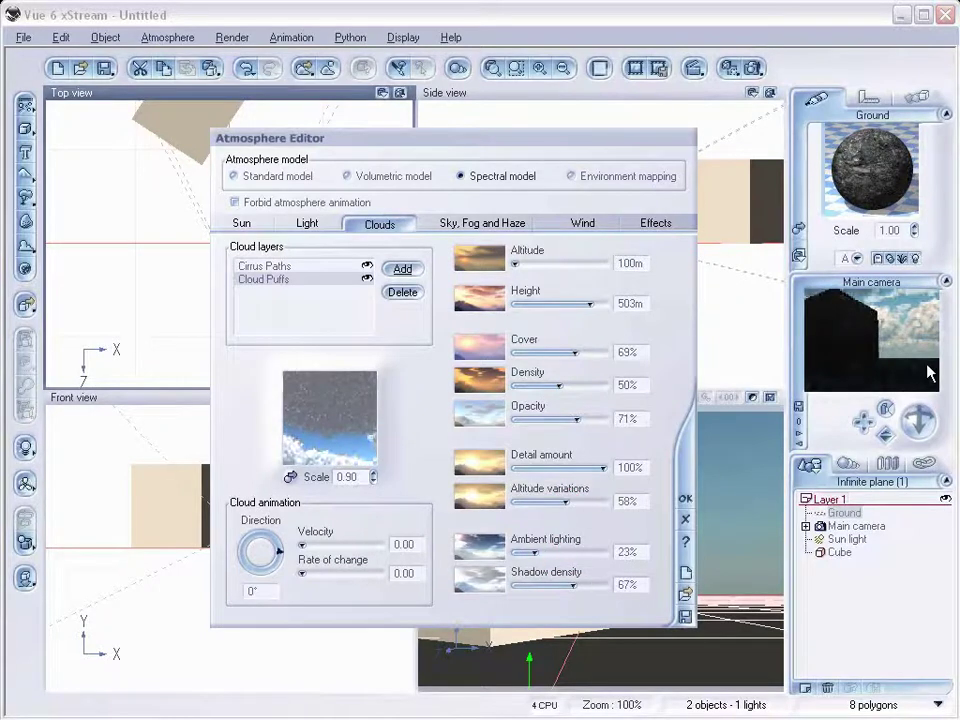
Step: Shift the atmosphere's light balance to 77% towards sunlight and change the ambient light color to a muted red
click(308, 224)
drag(404, 434, 446, 433)
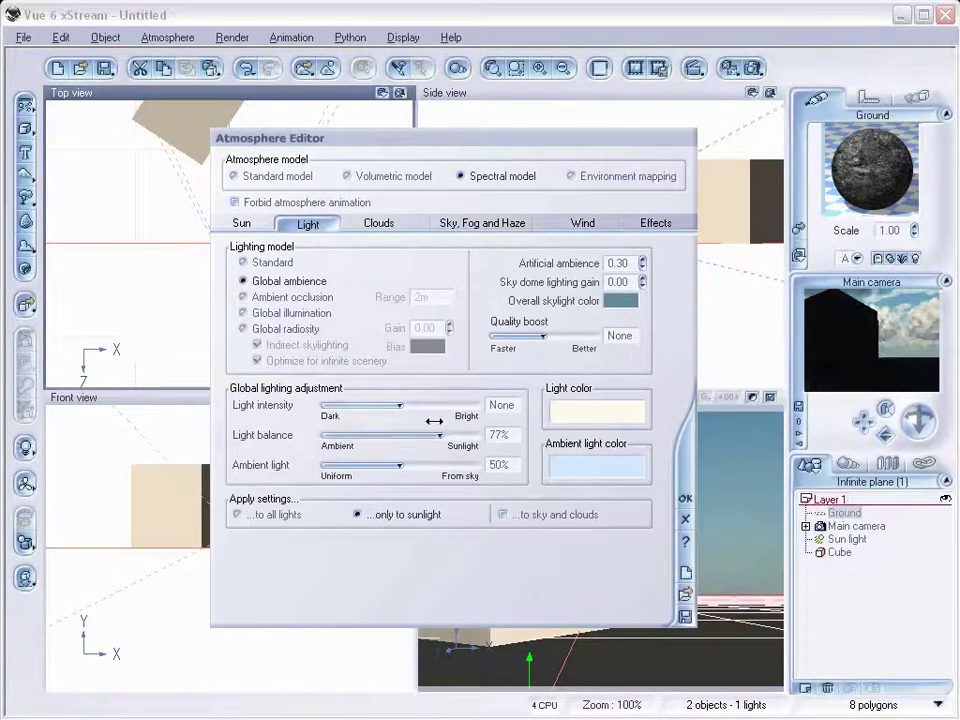
right_click(591, 476)
click(592, 479)
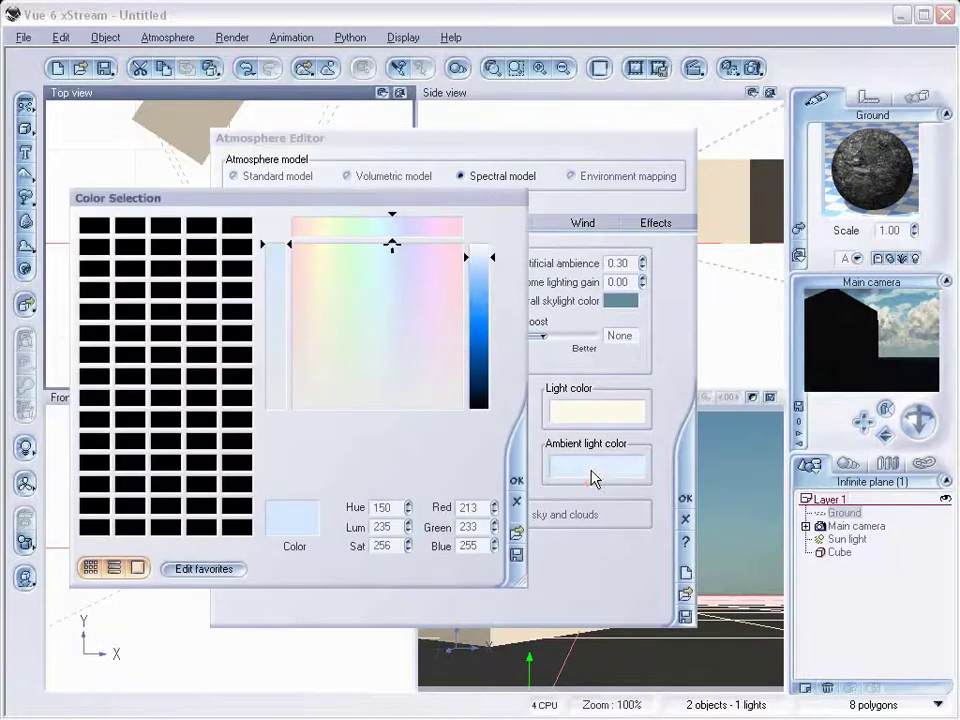
drag(305, 325, 293, 331)
drag(480, 304, 481, 326)
click(515, 478)
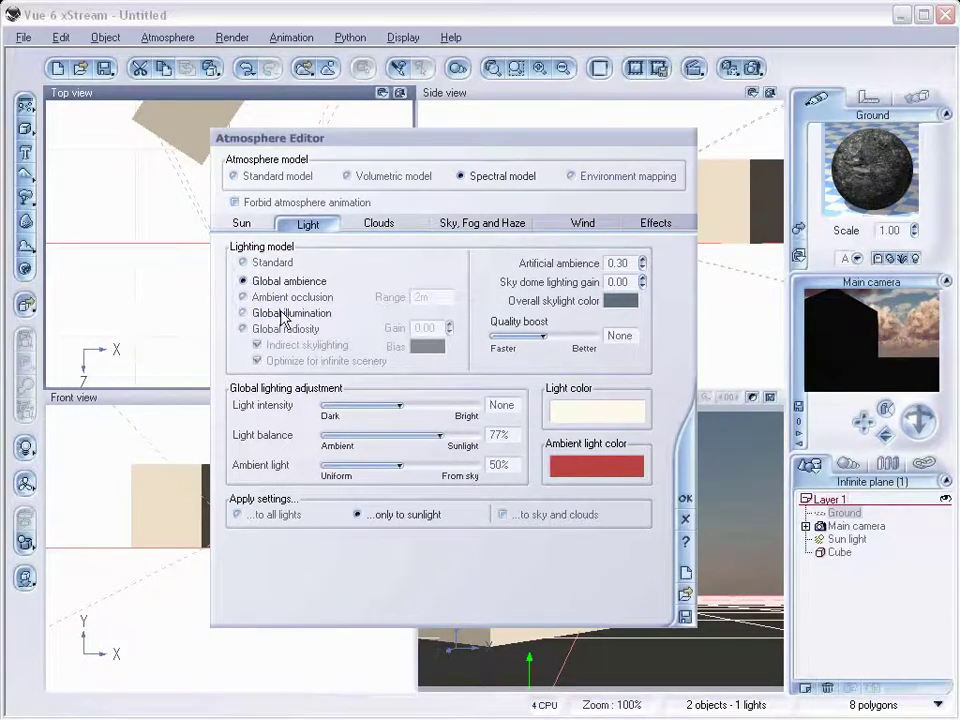
Step: Set the sky mean altitude to 3.216 km, decay amount to 81% and decay mean altitude to 1.301 km
click(483, 226)
drag(427, 284, 412, 283)
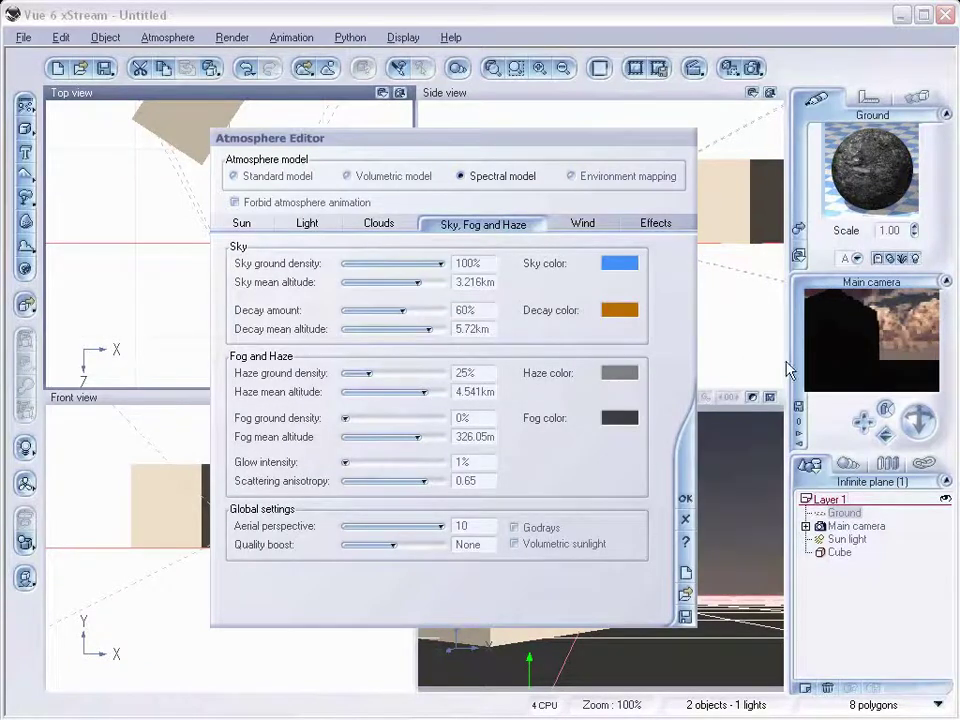
drag(443, 328, 421, 310)
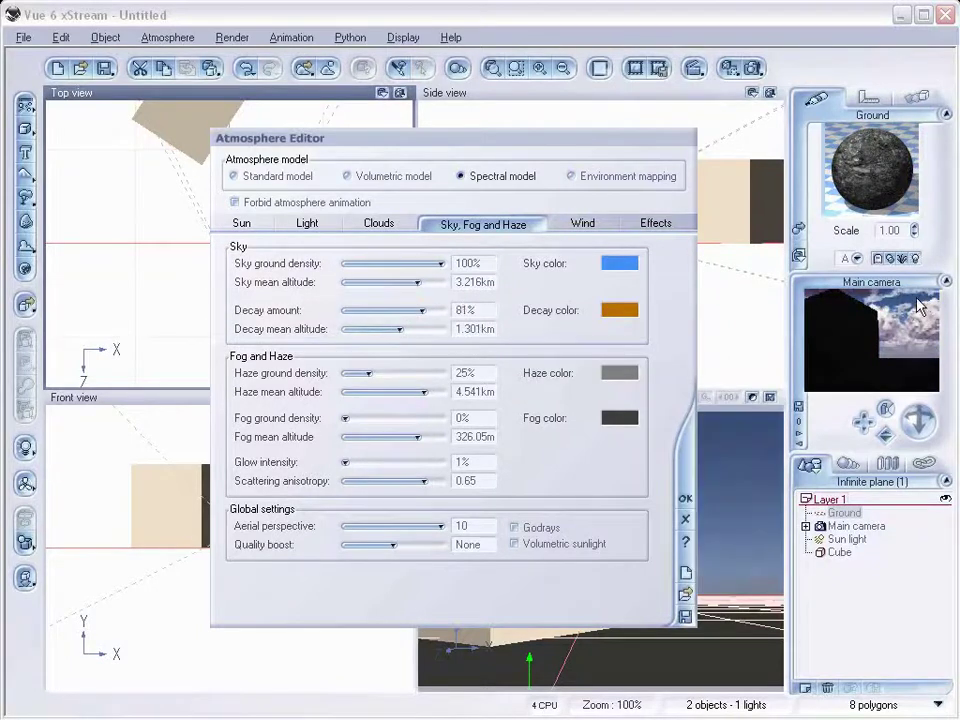
Step: Set haze ground density to 41%, fog ground density to 53%, glow intensity to 5% and scattering anisotropy to 0.74, and accept the atmosphere
drag(342, 412, 368, 416)
drag(368, 371, 396, 418)
drag(397, 371, 386, 372)
drag(422, 483, 427, 481)
drag(357, 463, 361, 463)
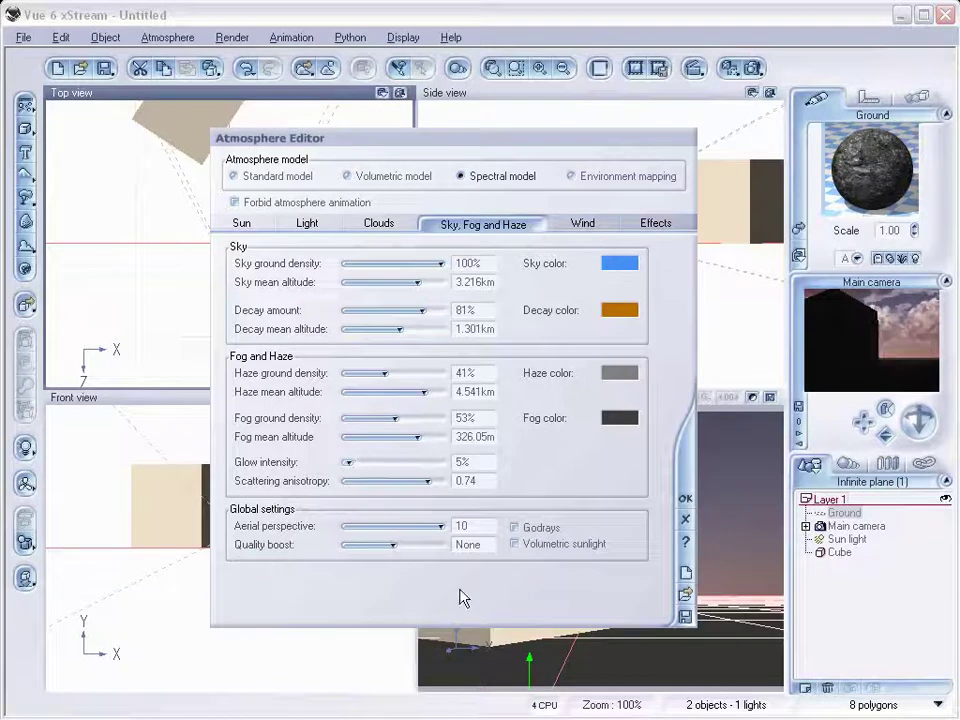
click(300, 224)
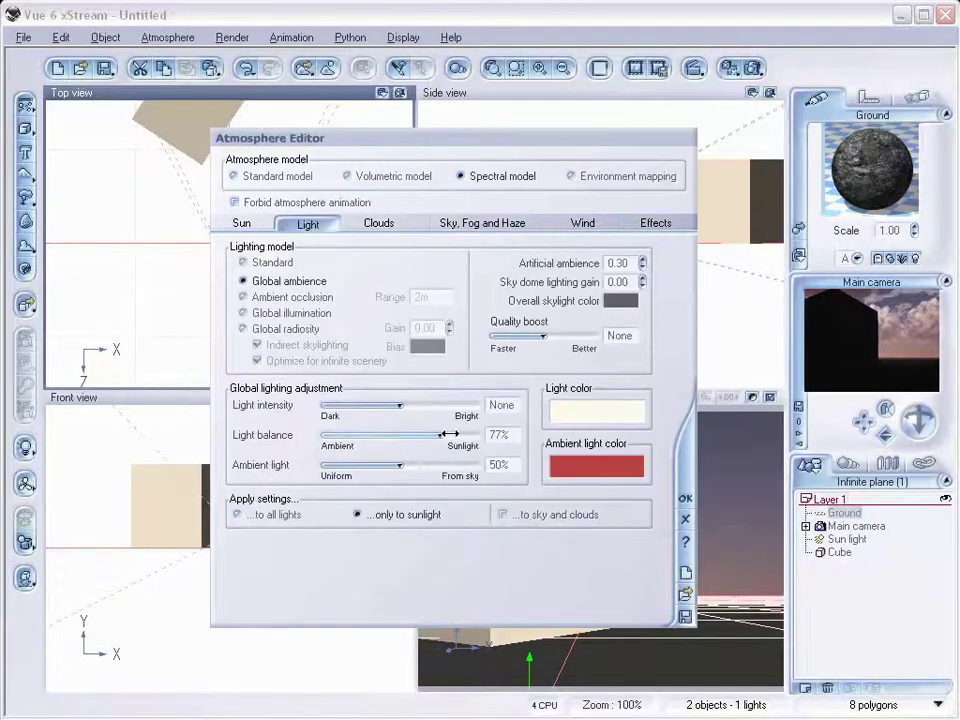
click(686, 500)
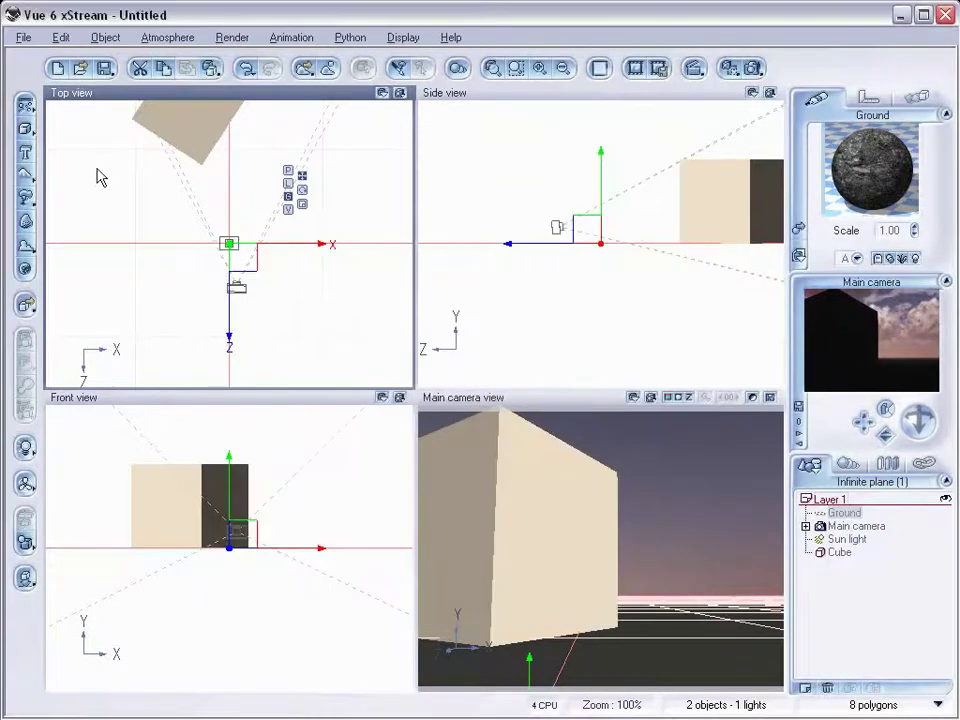
Step: Add a point light and place it between the camera and the cube, raised above the camera's height
click(25, 447)
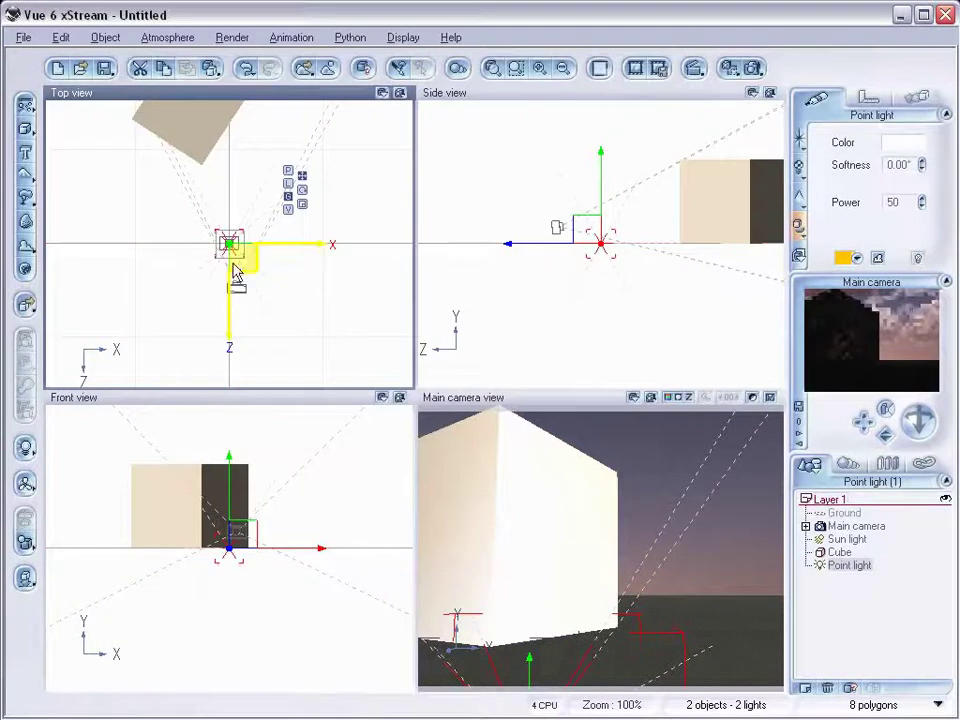
drag(246, 264, 203, 240)
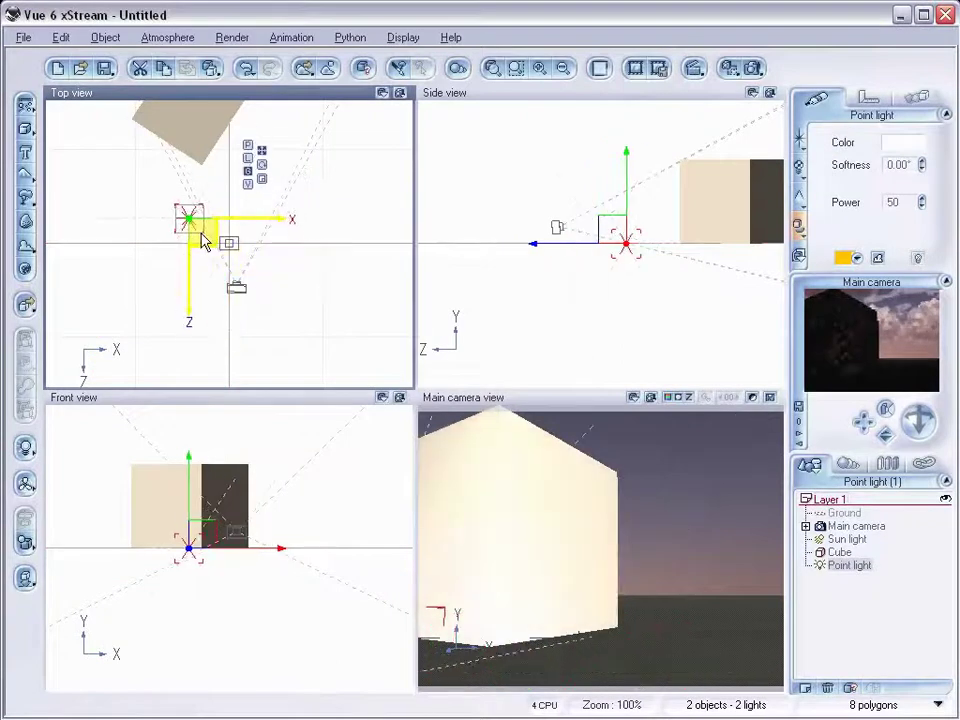
drag(624, 240, 614, 180)
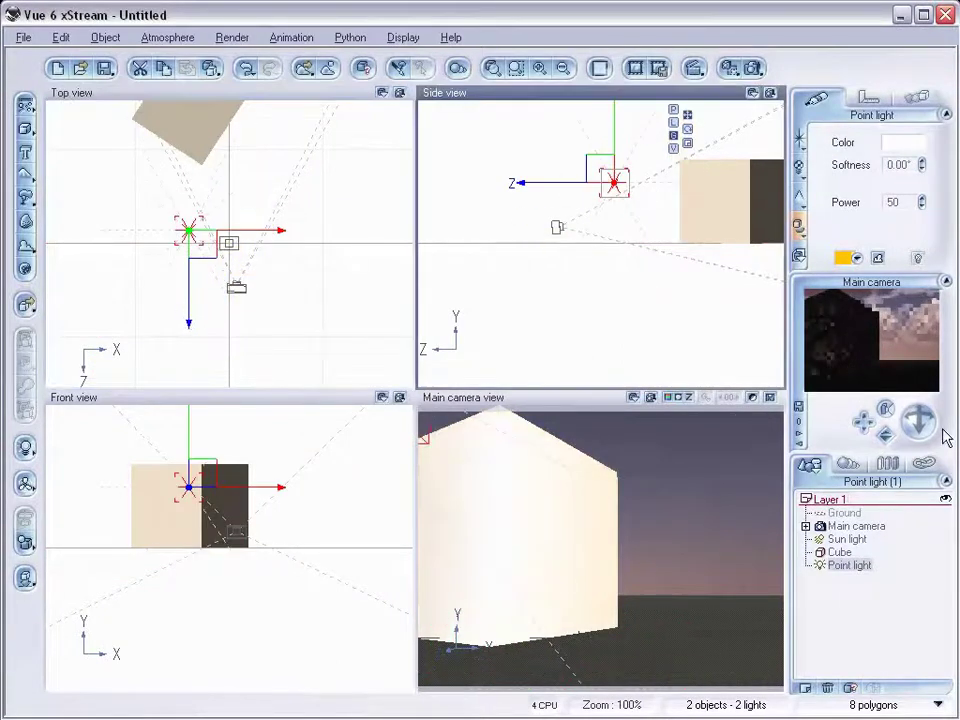
Step: Raise the point light's power to 105
click(920, 204)
drag(920, 204, 920, 196)
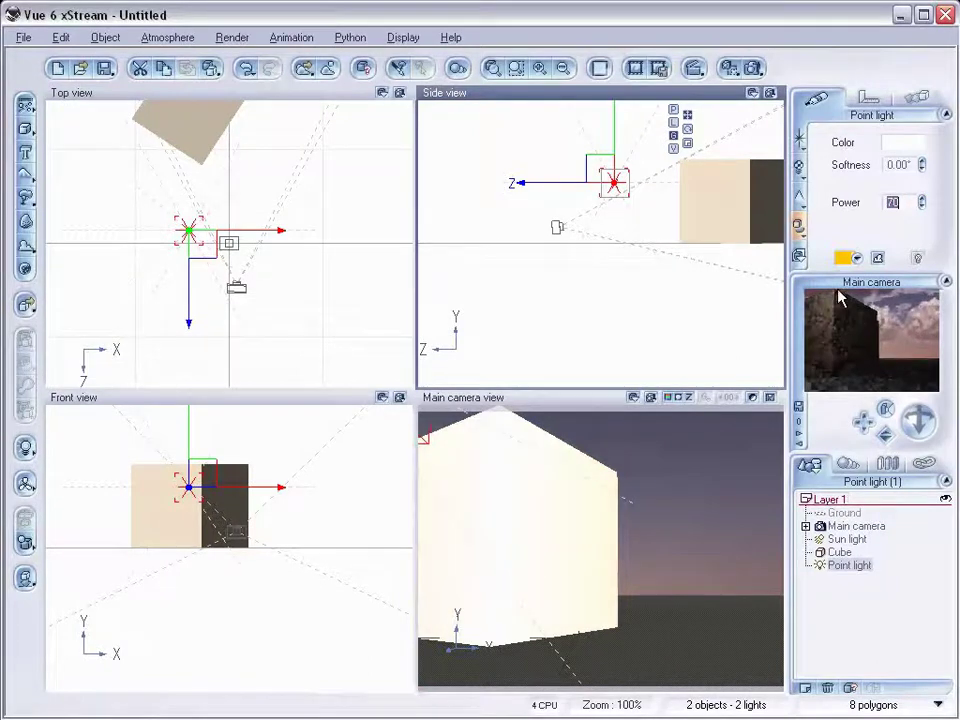
click(922, 198)
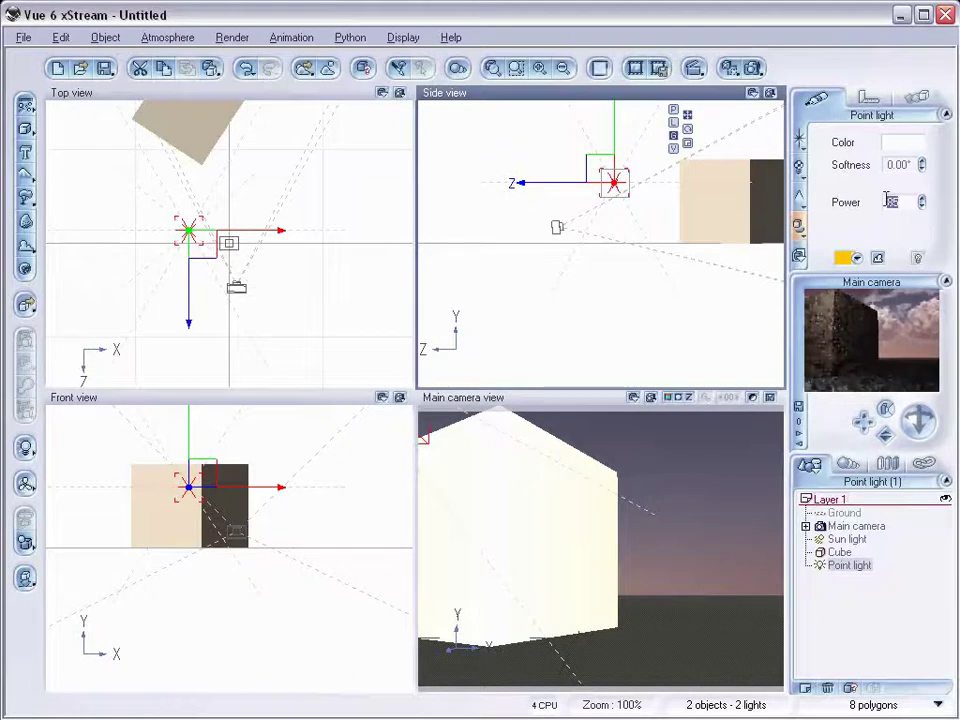
click(921, 198)
click(921, 198)
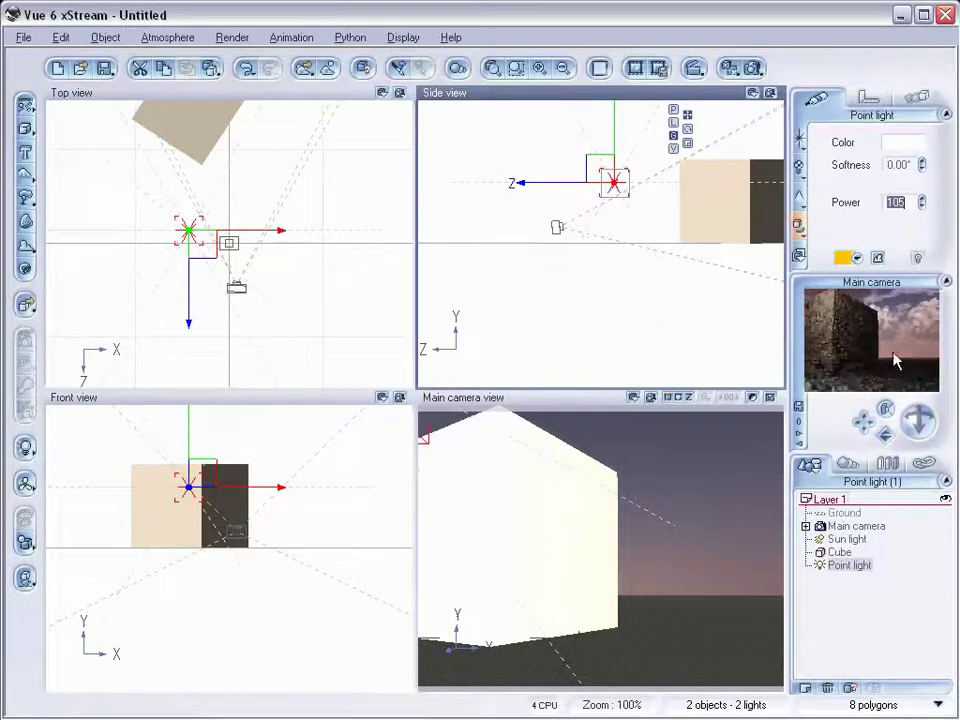
Step: Duplicate the brick cube twice and place the copies in a diagonal row behind the original, receding from the camera
drag(182, 114, 228, 258)
click(228, 258)
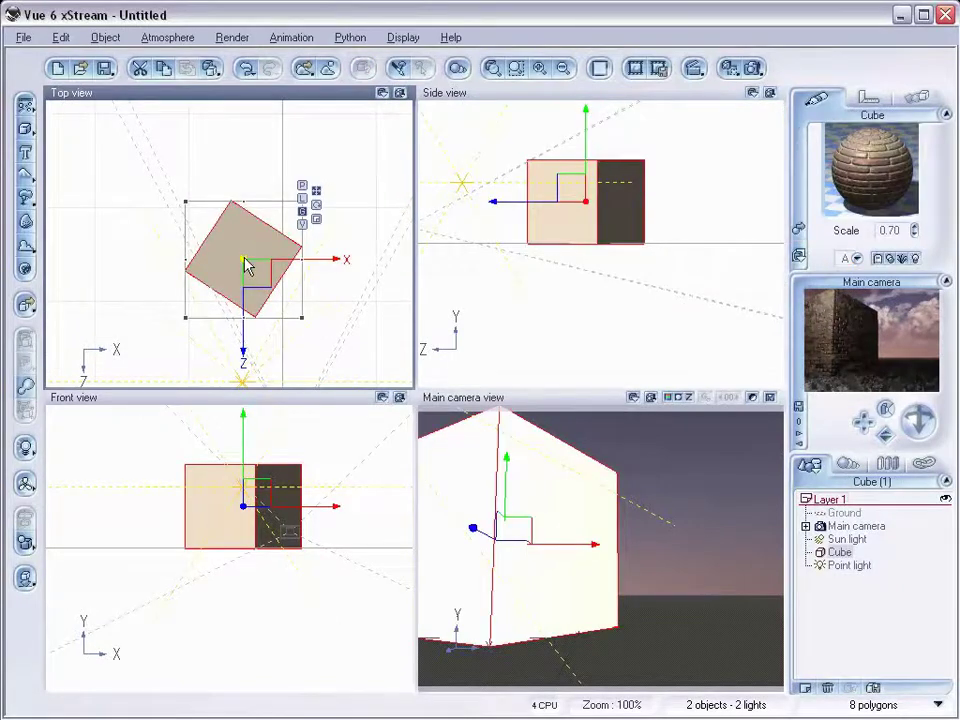
key(ctrl+d)
drag(261, 276, 356, 201)
drag(373, 245, 346, 147)
key(ctrl+d)
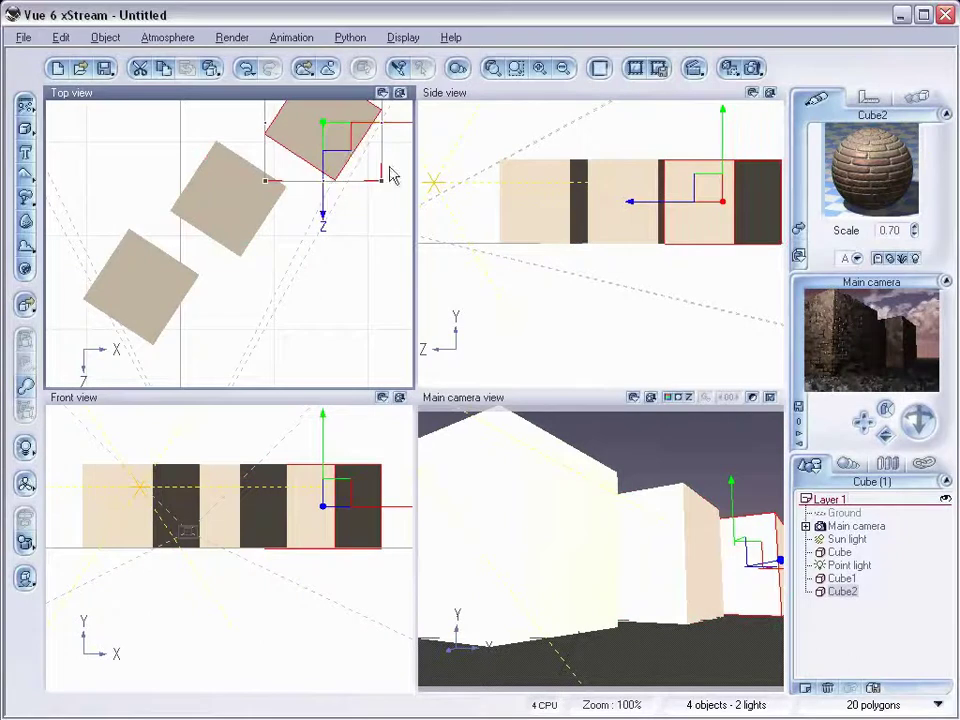
Step: Reduce the middle cube's height to about half, keeping its base on the ground
click(227, 214)
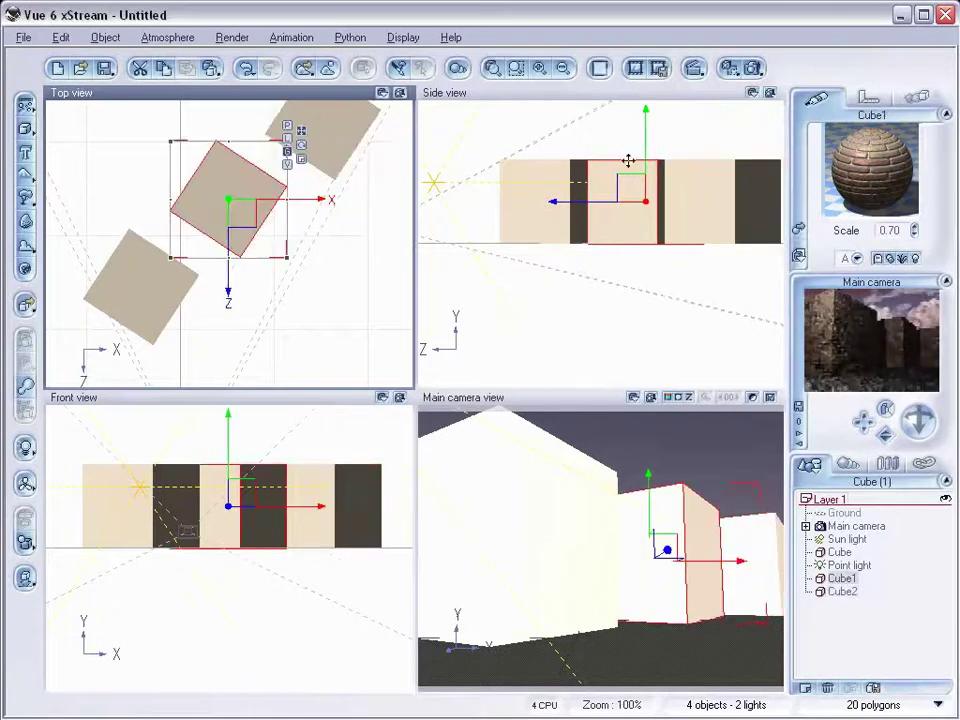
click(632, 170)
drag(643, 158, 652, 212)
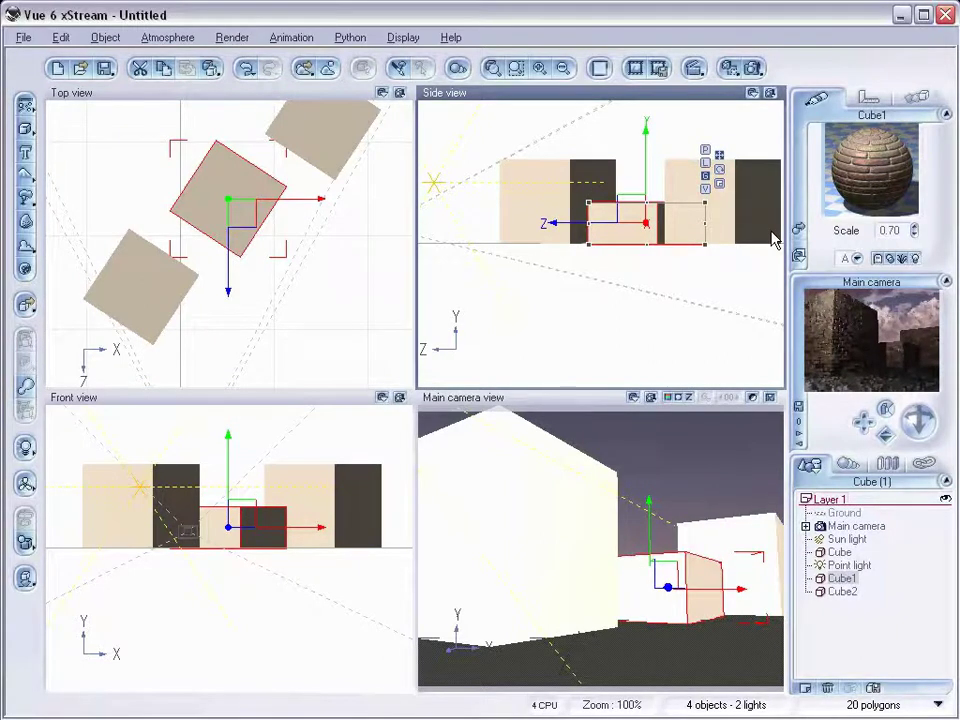
Step: Render the scene to screen at 640x480 with the Broadcast quality preset and reposition the finished render display
click(753, 66)
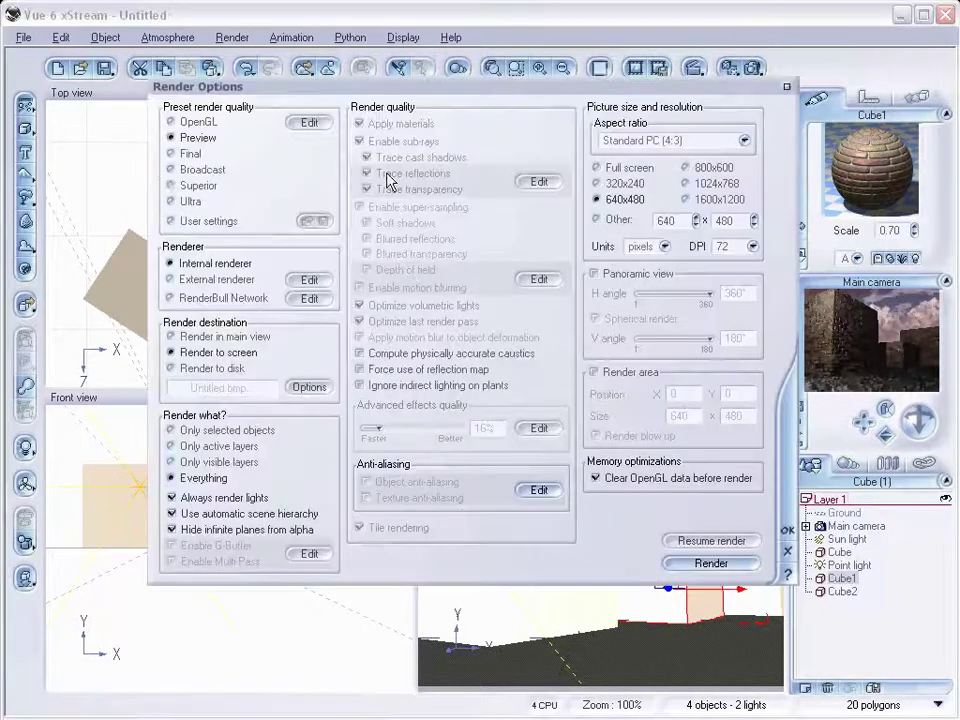
click(188, 170)
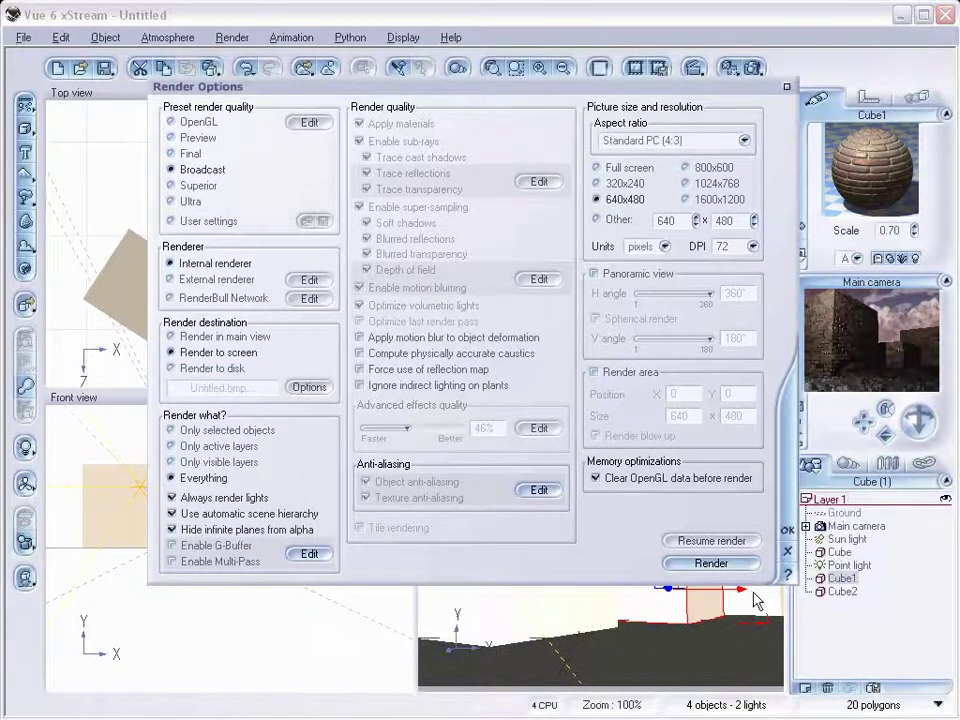
click(737, 561)
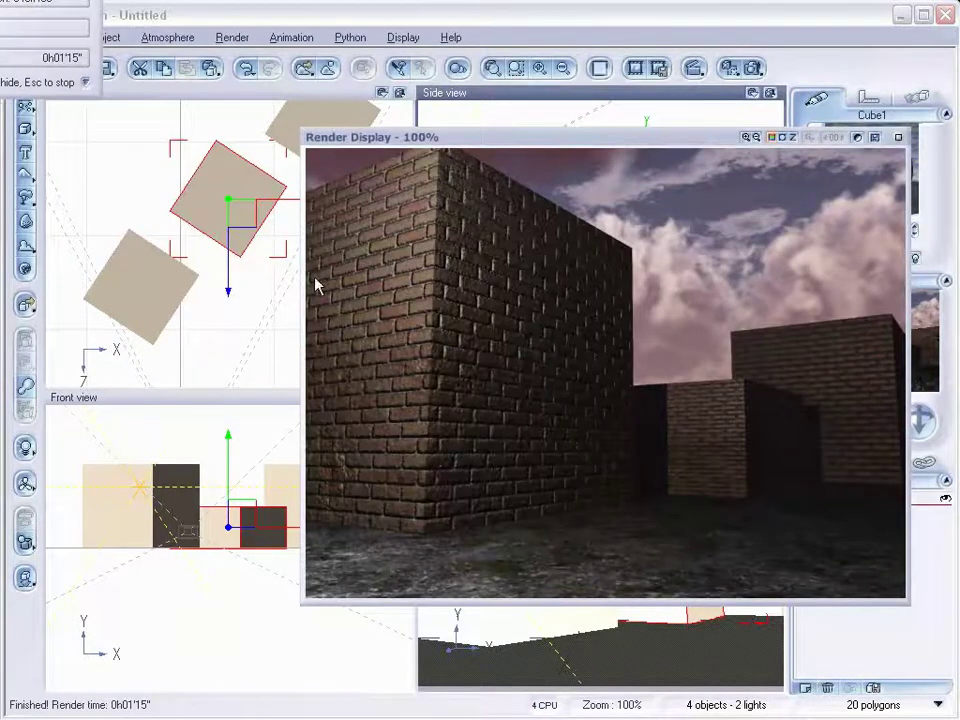
drag(631, 143, 491, 144)
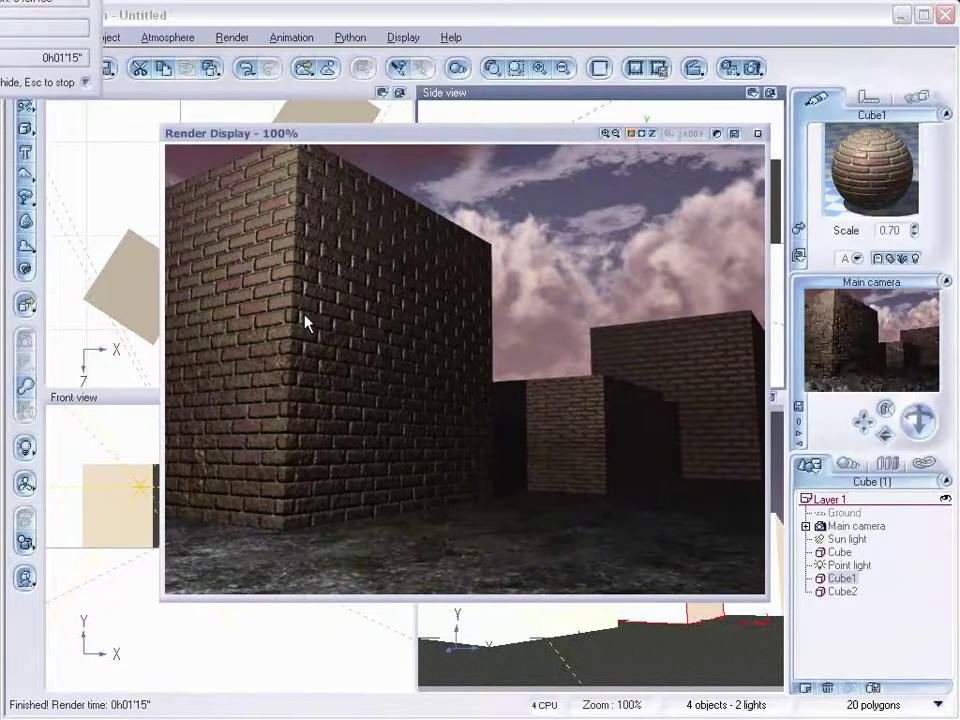